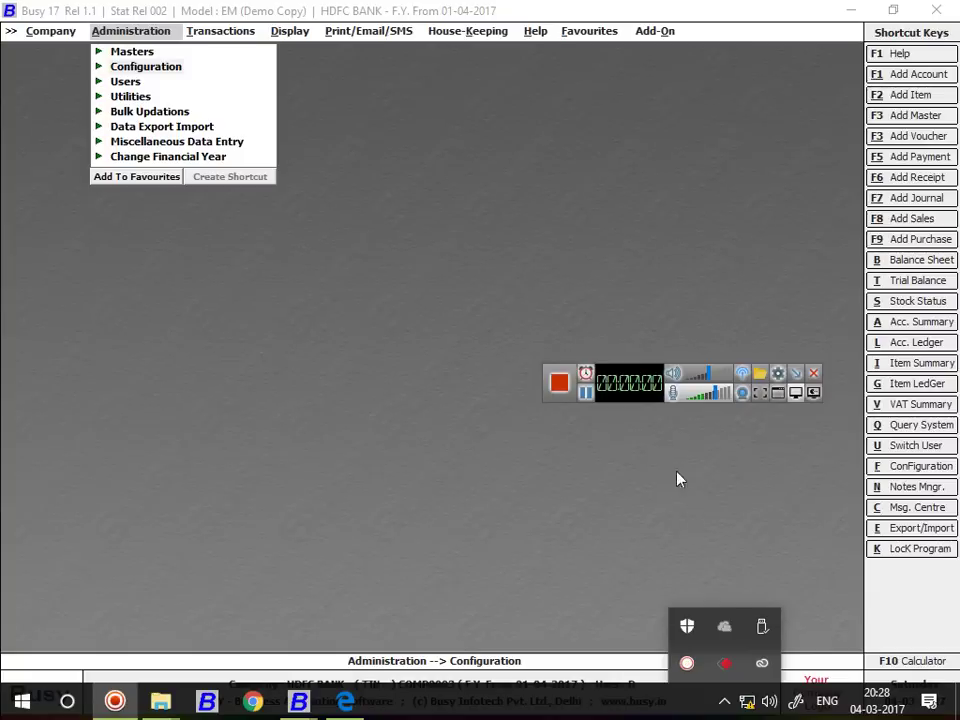
# Bring the earlier ESTIMATE print preview to the front, review it, and close it
pyautogui.click(800, 375)
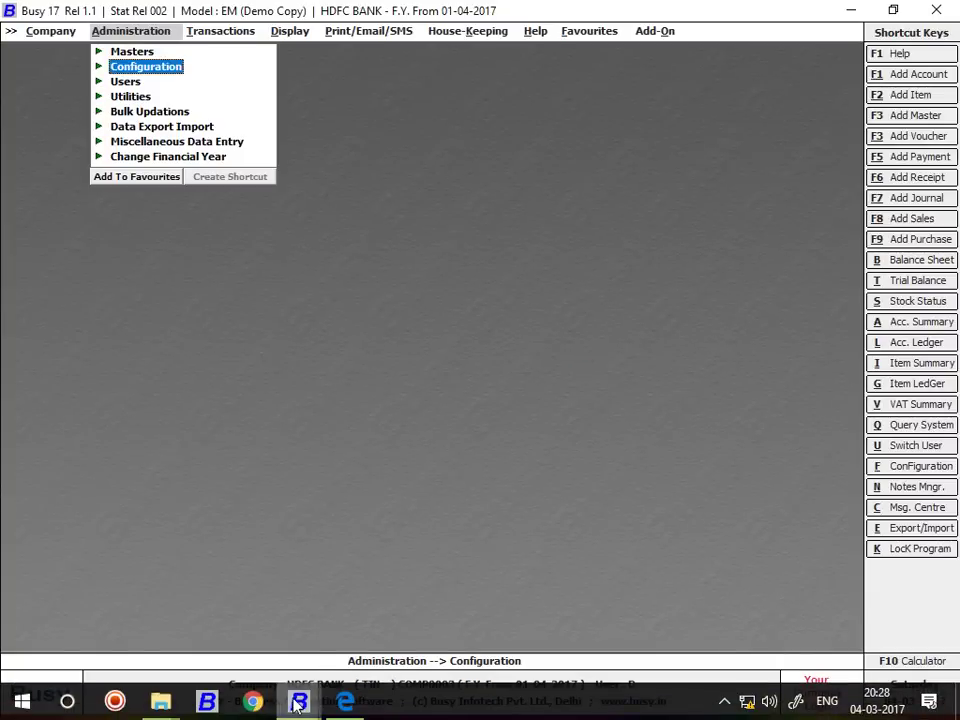
pyautogui.moveTo(297, 705)
pyautogui.click(229, 619)
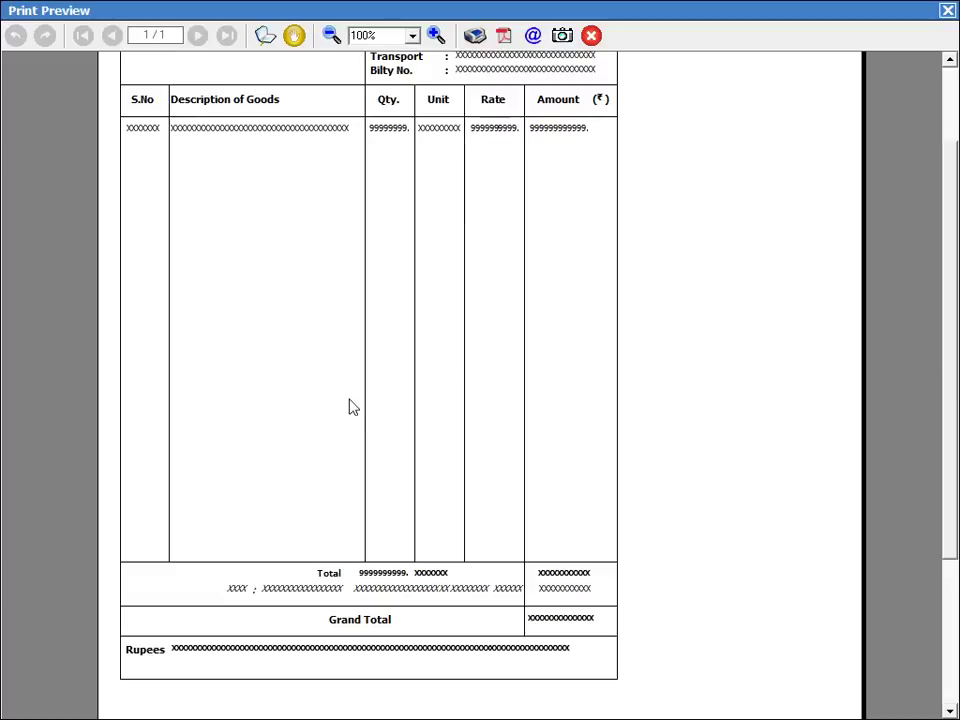
pyautogui.moveTo(949, 193); pyautogui.dragTo(952, 125)
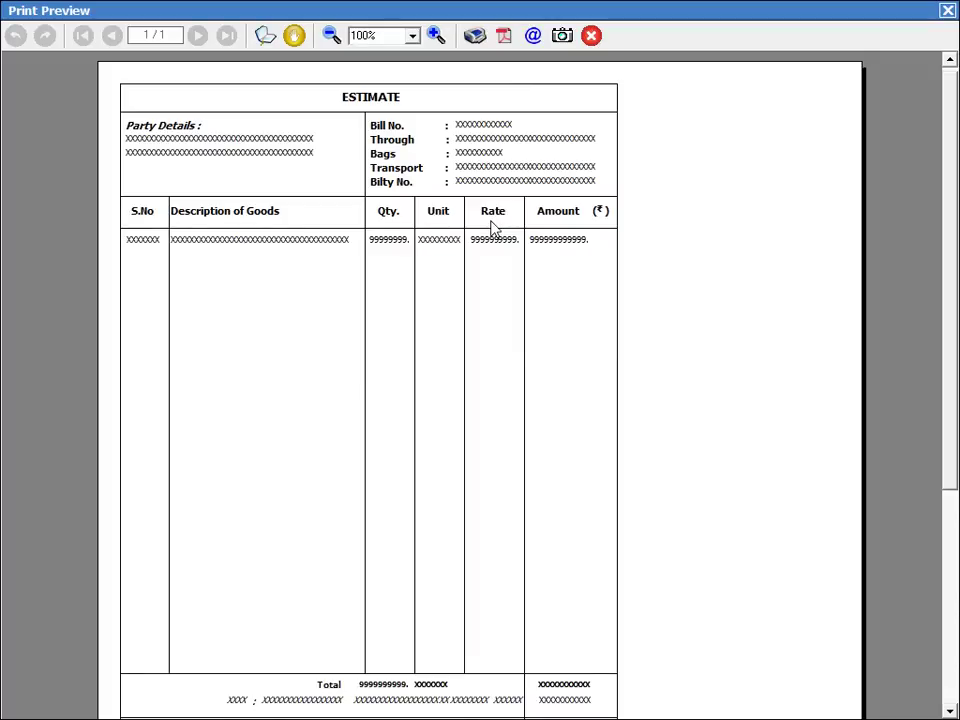
pyautogui.press('Escape')
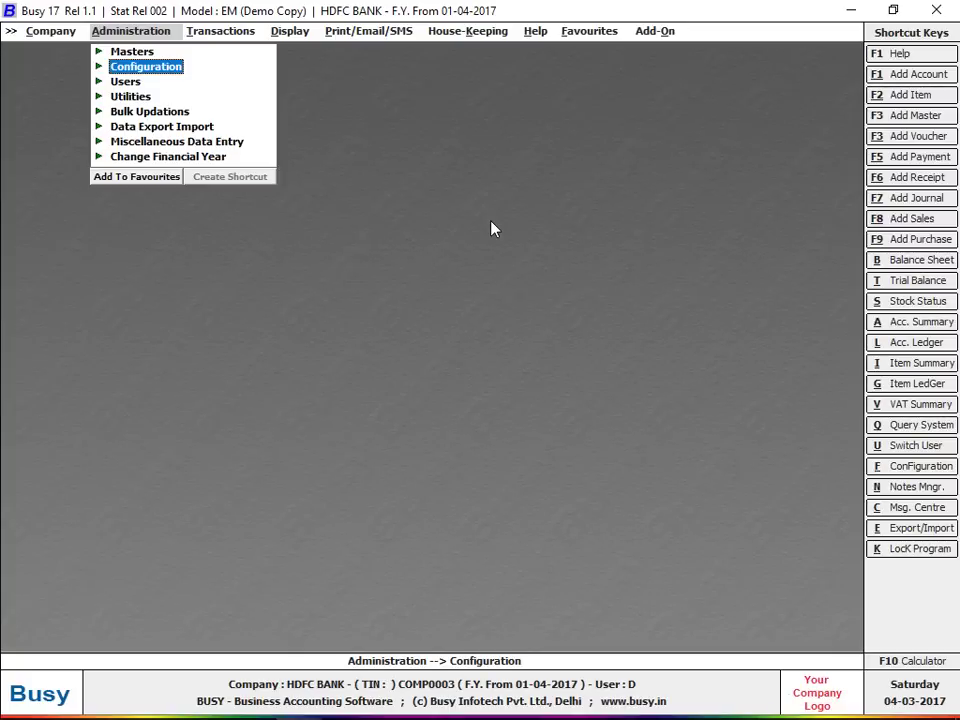
# Open Invoice / Document Printing > Advanced configuration and expand the Sales Invoice formats
pyautogui.press('Return')
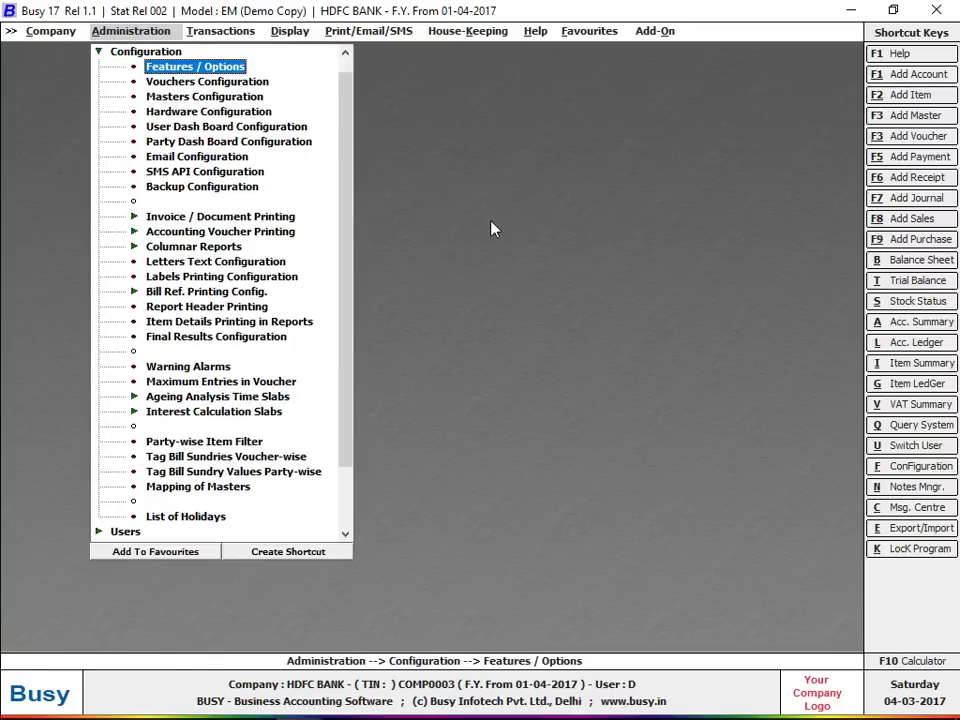
pyautogui.press('Down')
pyautogui.press('Down')
pyautogui.press('Down')
pyautogui.press('Down')
pyautogui.press('Down')
pyautogui.press('Down')
pyautogui.press('Down')
pyautogui.press('Down')
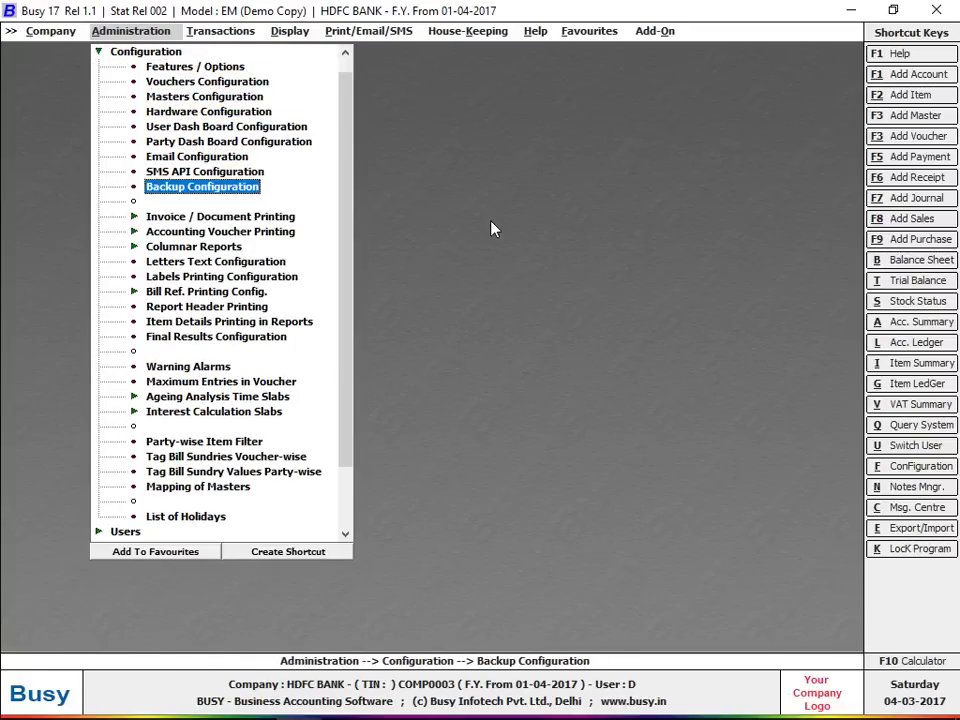
pyautogui.press('Down')
pyautogui.press('Down')
pyautogui.press('Up')
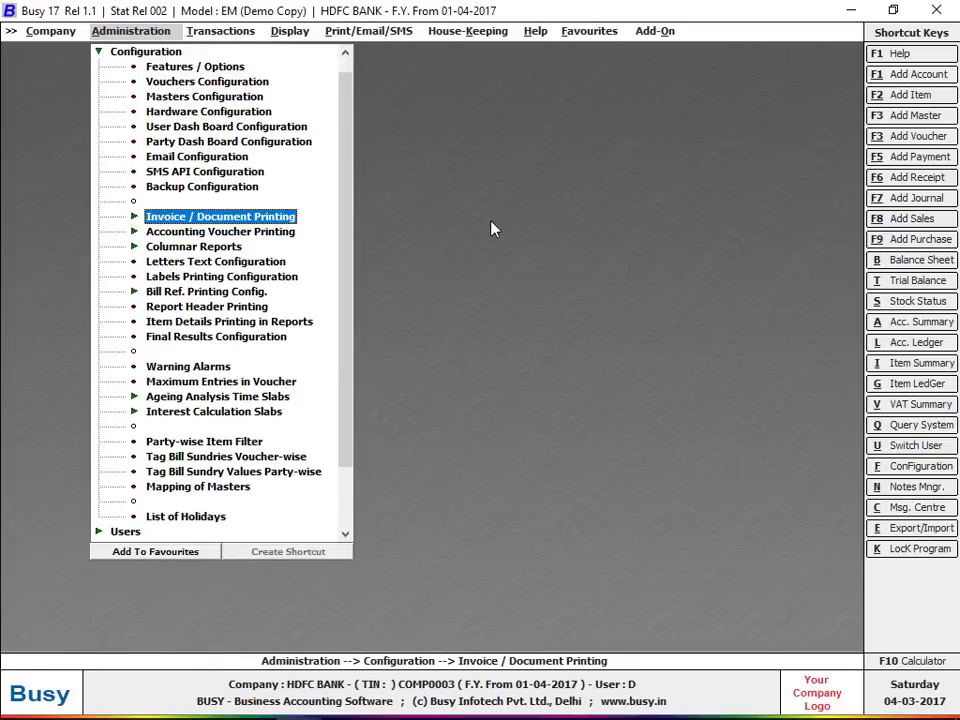
pyautogui.press('Return')
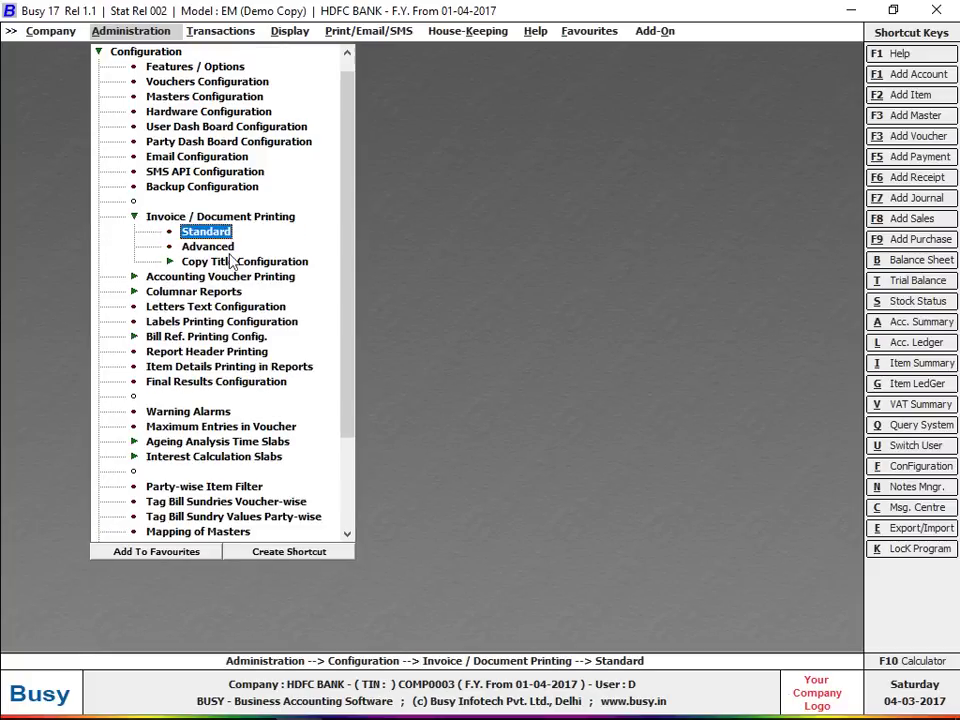
pyautogui.doubleClick(207, 246)
pyautogui.click(31, 112)
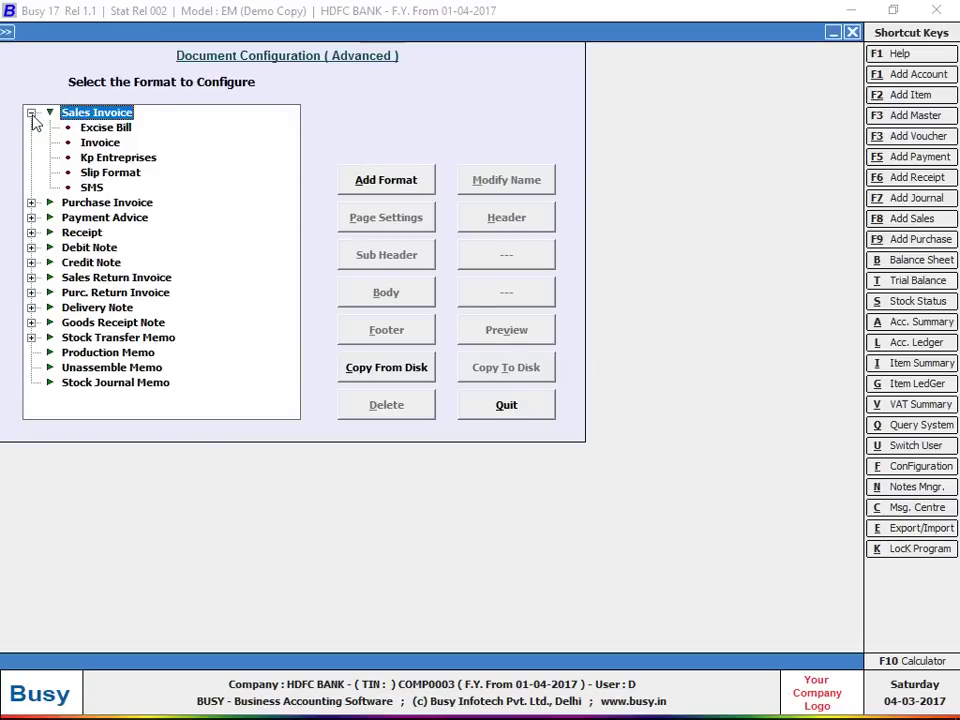
# Add a new Sales Invoice format named 'A-5 NEW FORMAT' and save it
pyautogui.click(366, 186)
pyautogui.write('A')
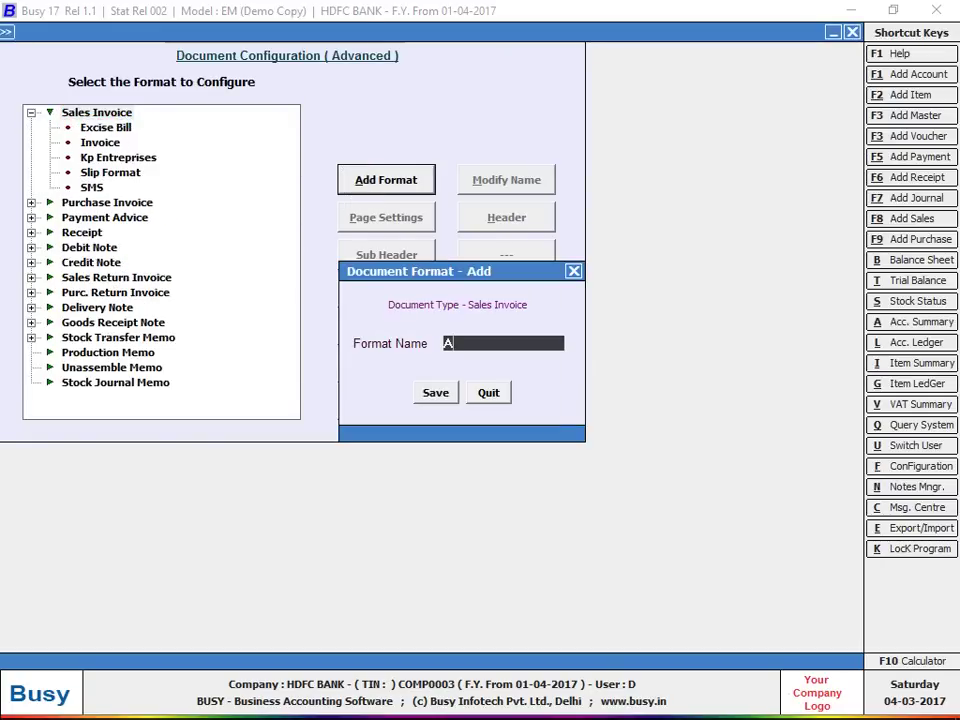
pyautogui.write('-5 NEW')
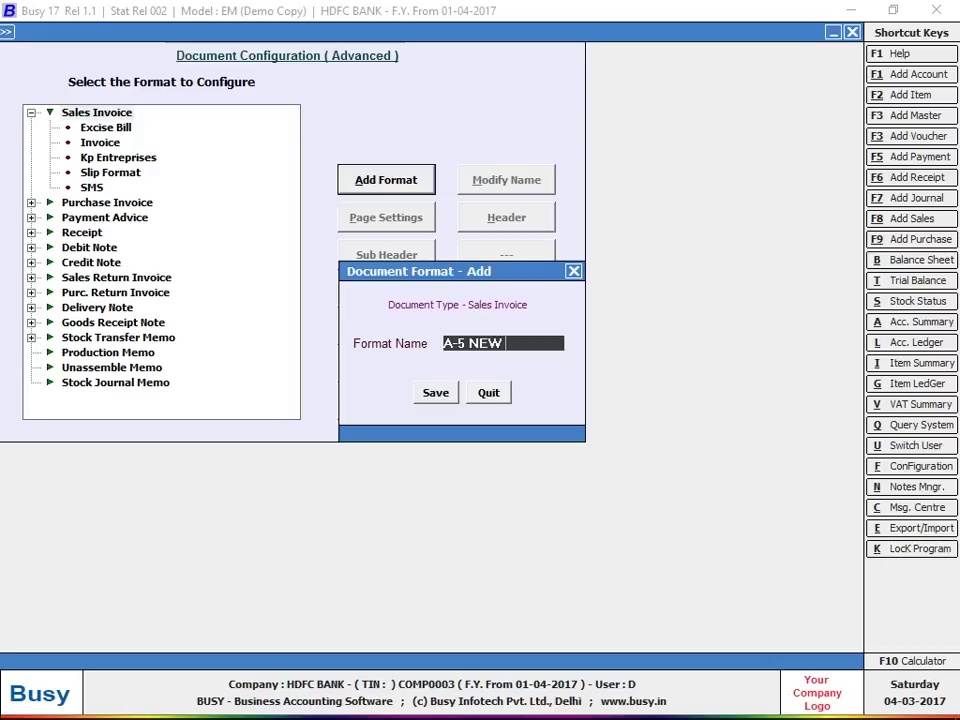
pyautogui.write(' FORMA')
pyautogui.write('T')
pyautogui.press('Return')
pyautogui.press('Return')
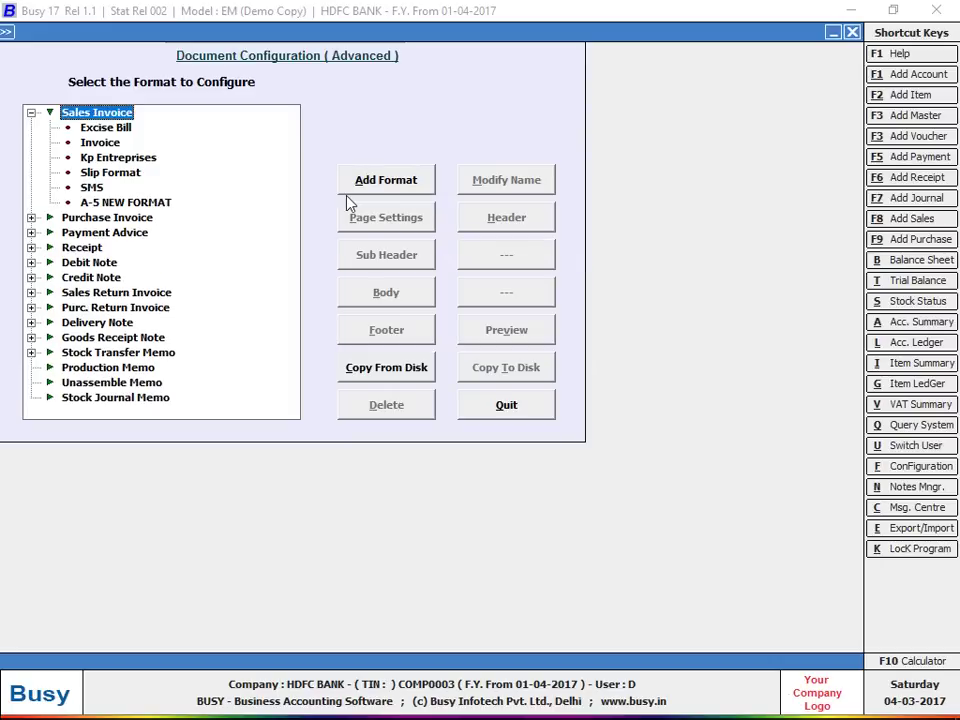
# Rename the new format, save it as *A-5 NEW FORMAT, and select it
pyautogui.click(165, 203)
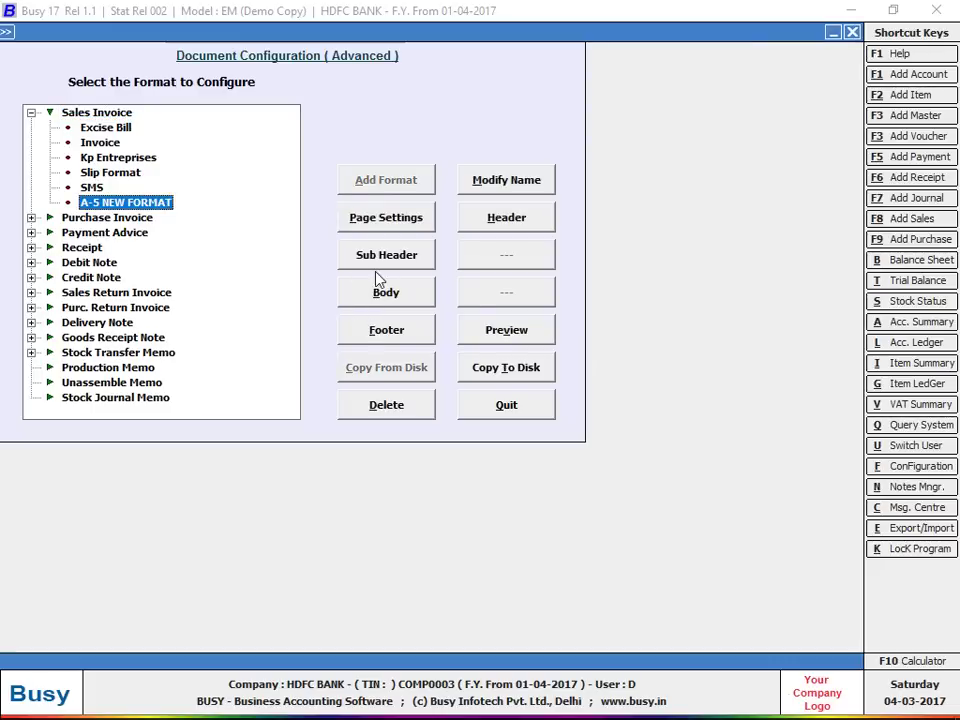
pyautogui.click(500, 186)
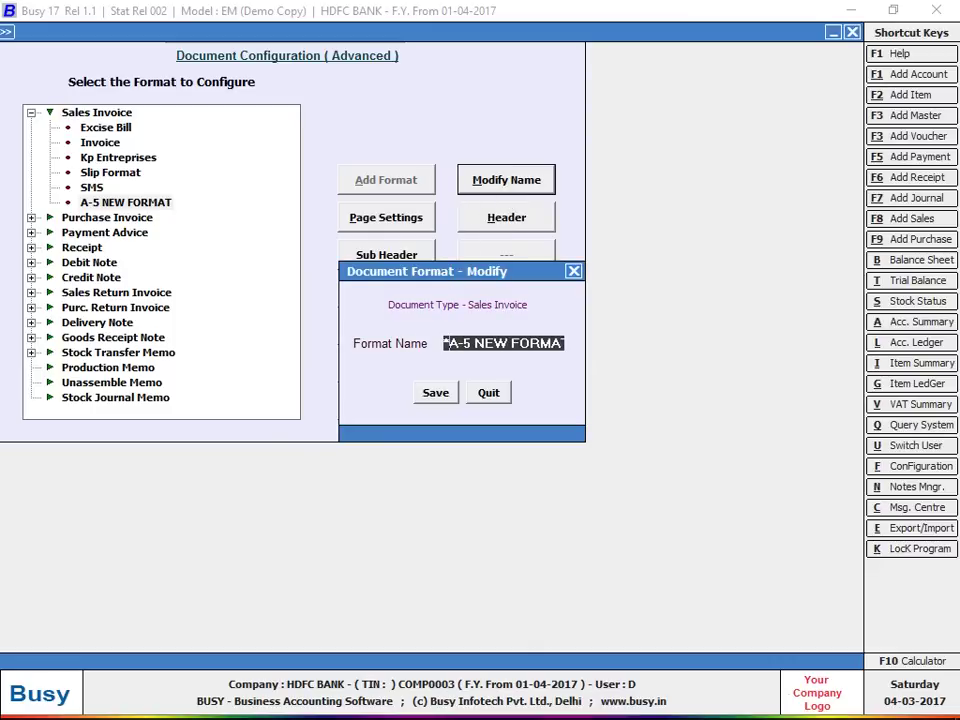
pyautogui.press('Return')
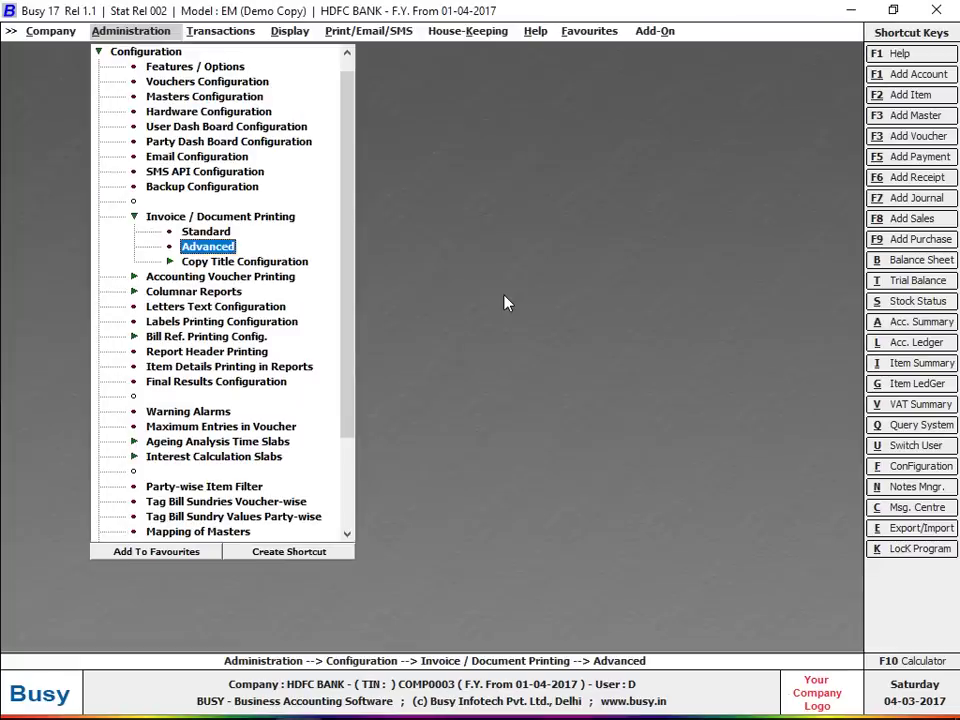
pyautogui.press('Down')
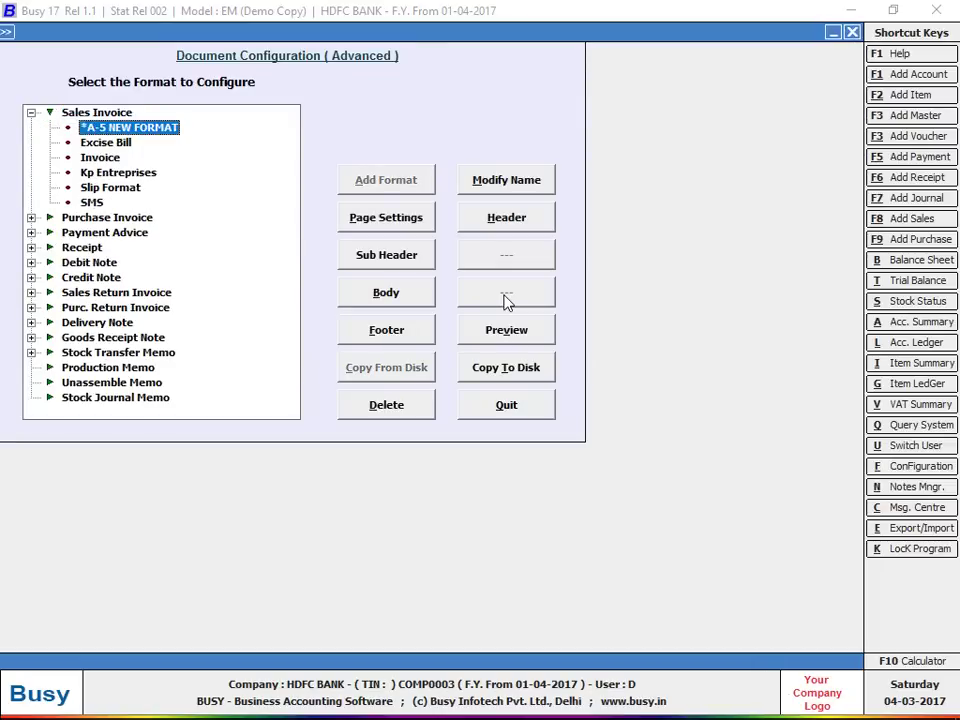
# Close the configuration and open saved sales voucher 1 from the F5 voucher list
pyautogui.click(500, 414)
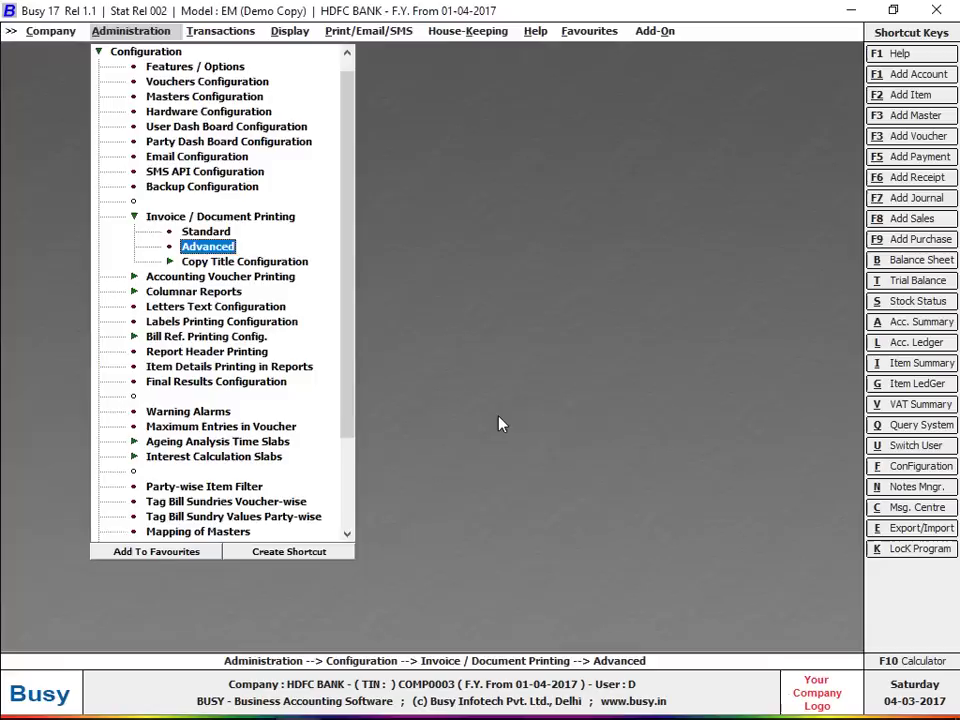
pyautogui.press('Right')
pyautogui.press('Return')
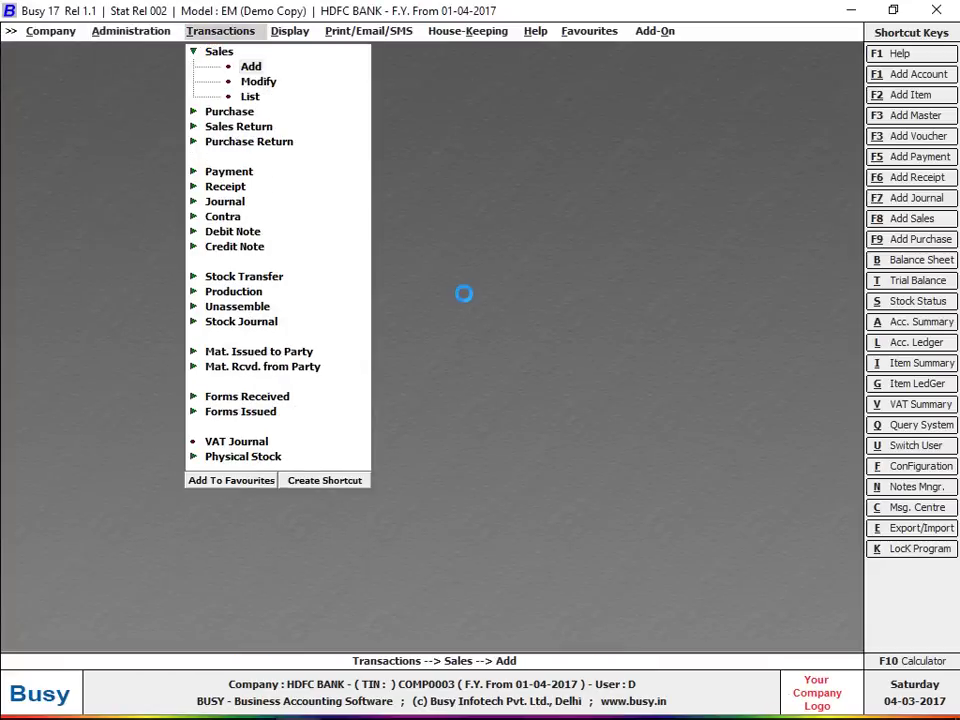
pyautogui.press('Return')
pyautogui.press('Return')
pyautogui.press('Return')
pyautogui.press('F5')
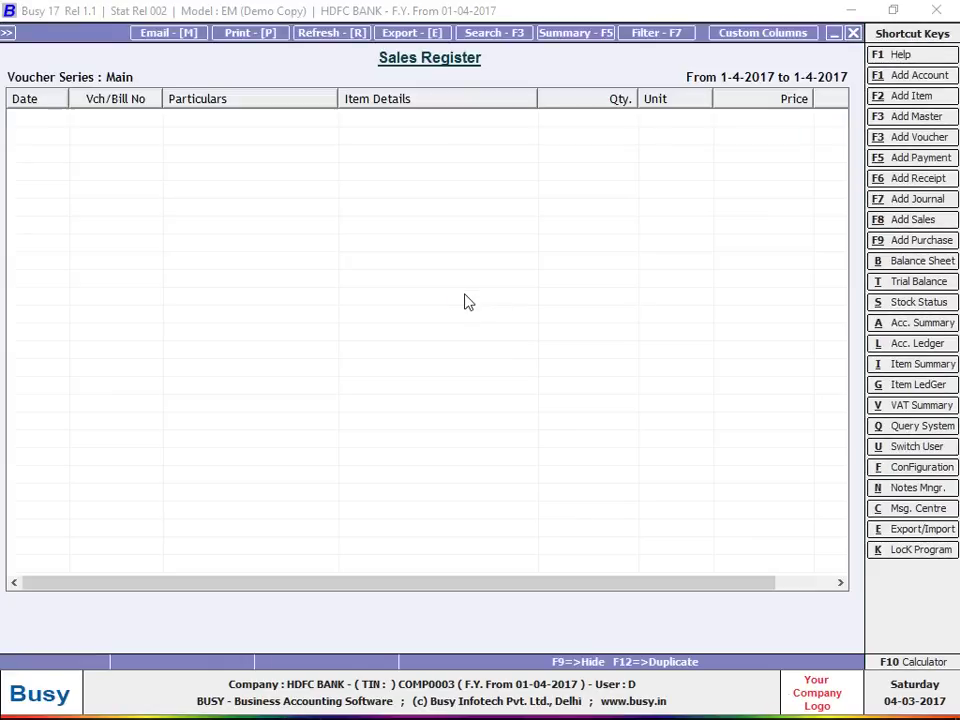
pyautogui.press('Return')
# Print-preview the voucher as a Sales Invoice in *A-5 NEW FORMAT, then exit the voucher
pyautogui.hotkey('alt', 'p')
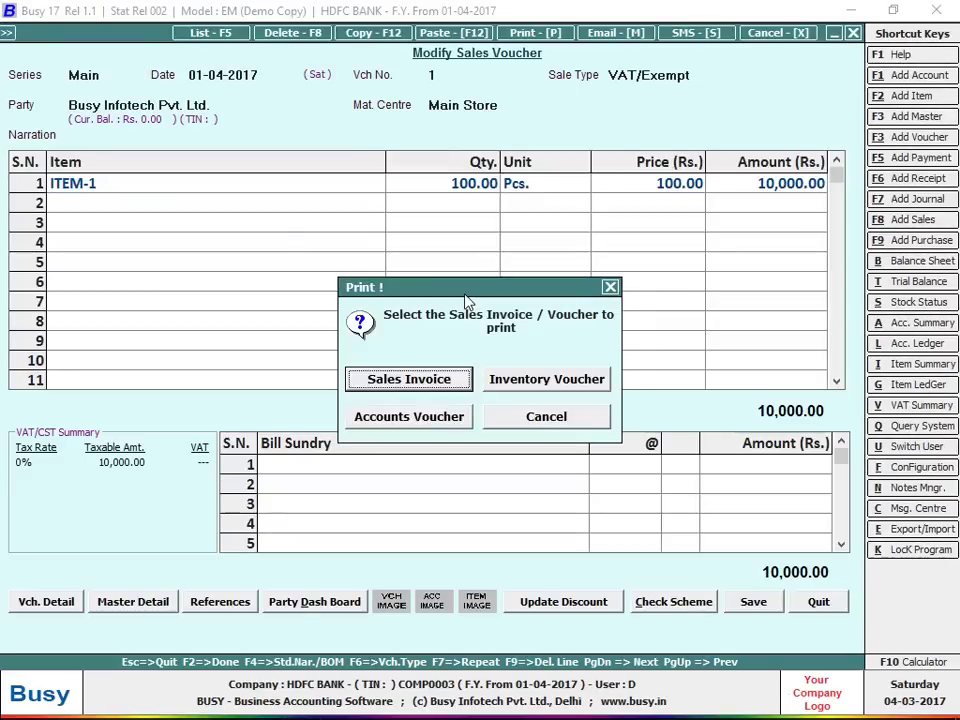
pyautogui.press('Return')
pyautogui.press('Down')
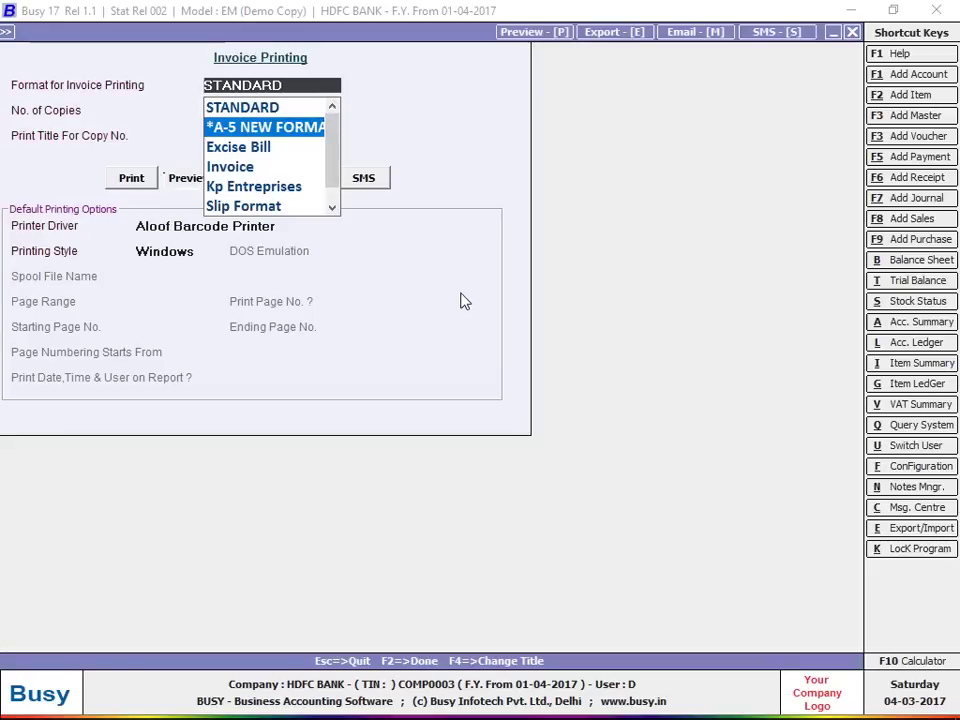
pyautogui.press('Return')
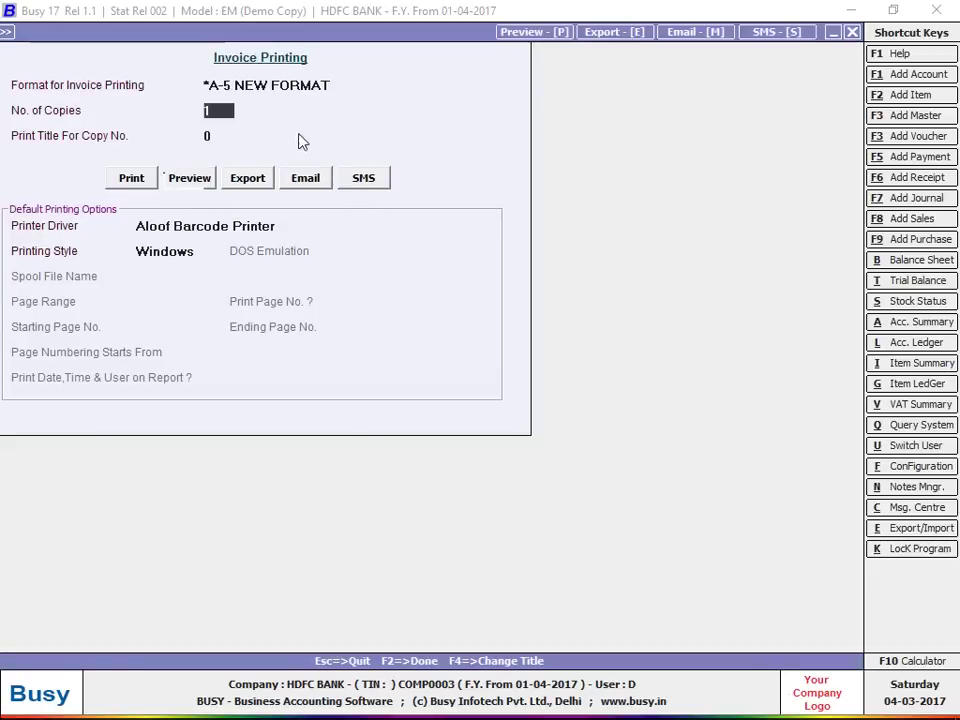
pyautogui.click(187, 179)
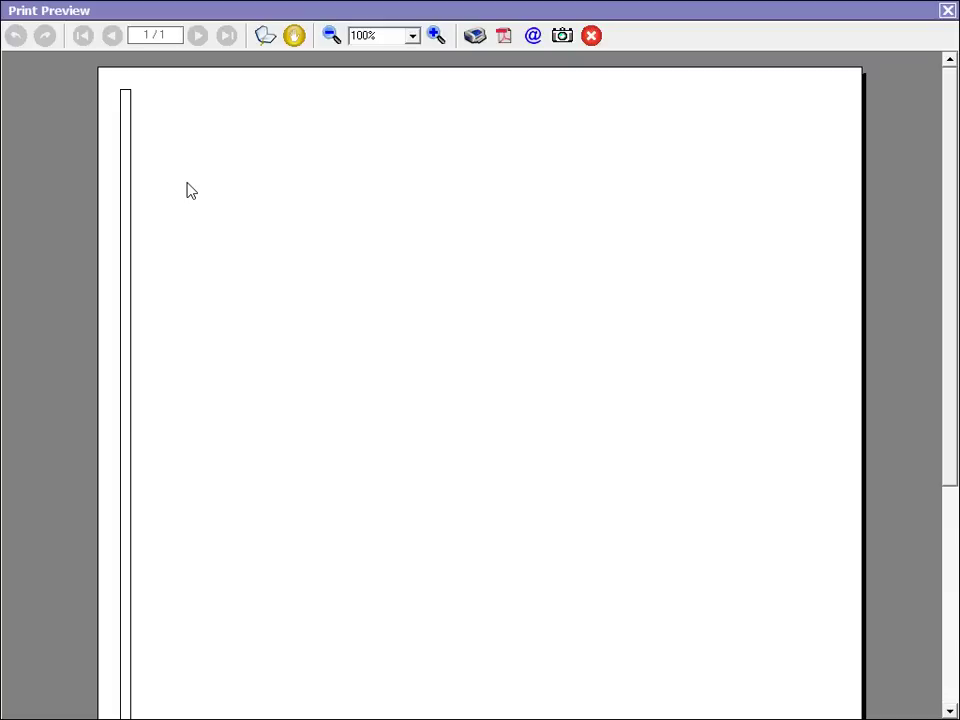
pyautogui.click(947, 10)
pyautogui.press('F2')
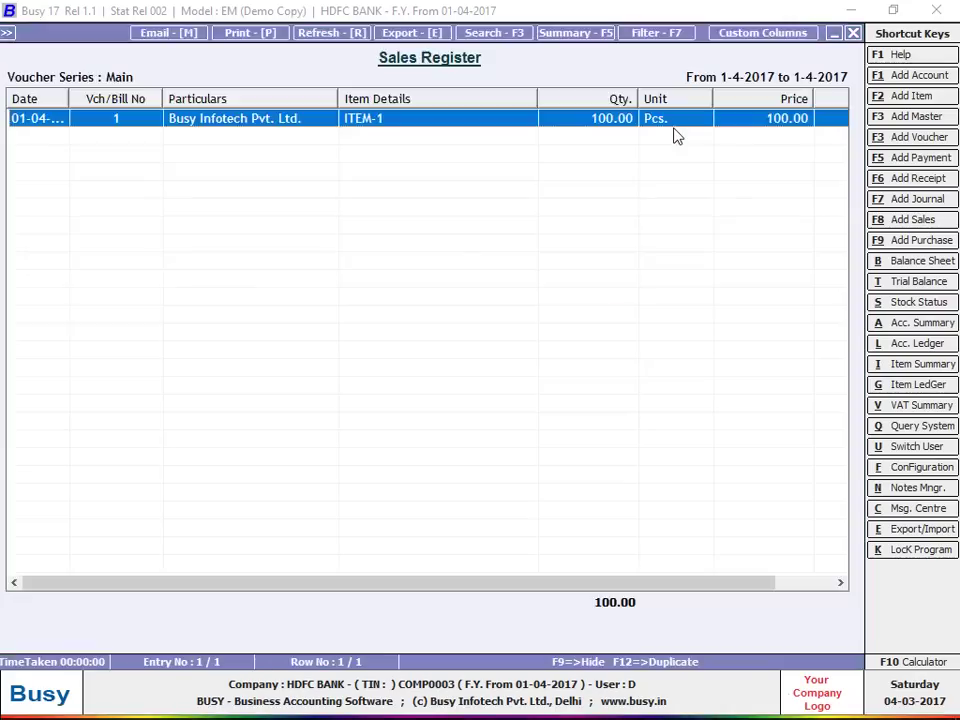
pyautogui.press('F8')
pyautogui.press('Escape')
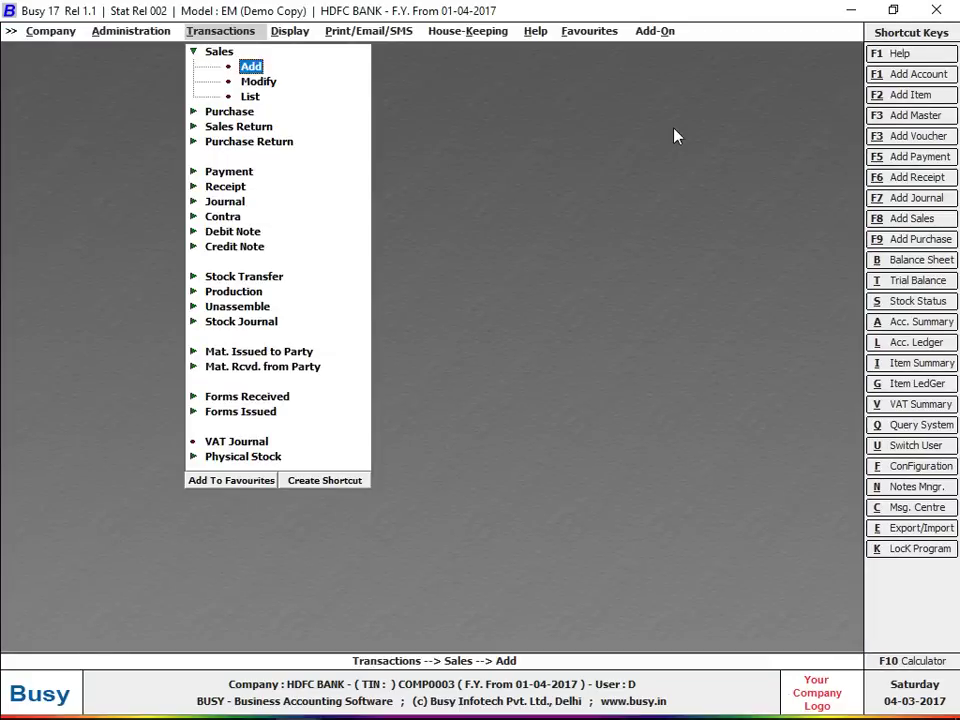
# Reopen the advanced document configuration and select *A-5 NEW FORMAT under Sales Invoice
pyautogui.press('Escape')
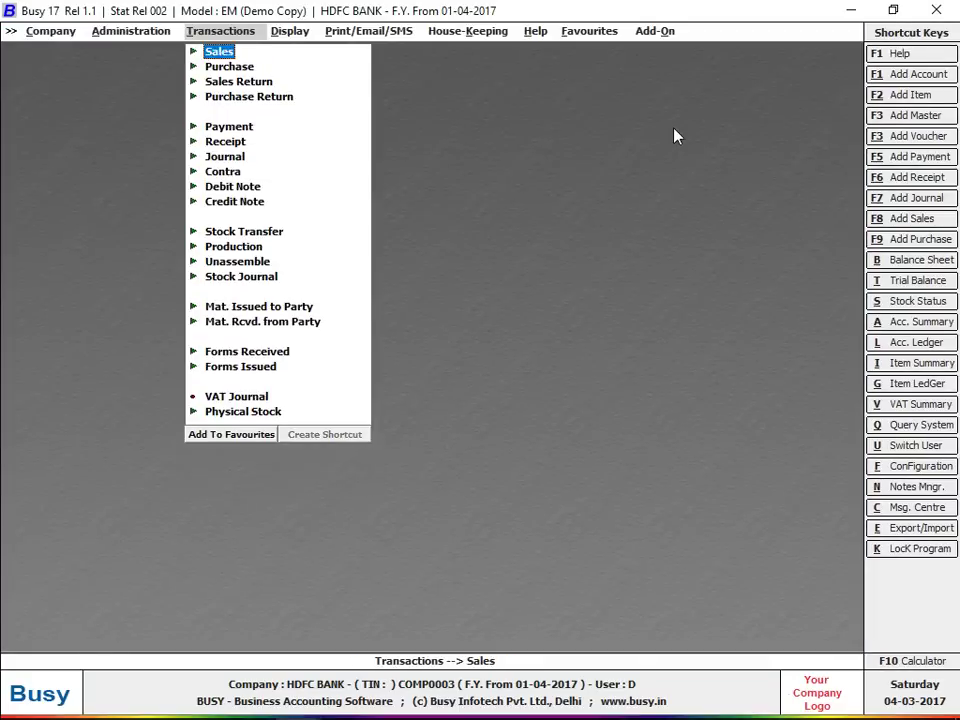
pyautogui.press('Left')
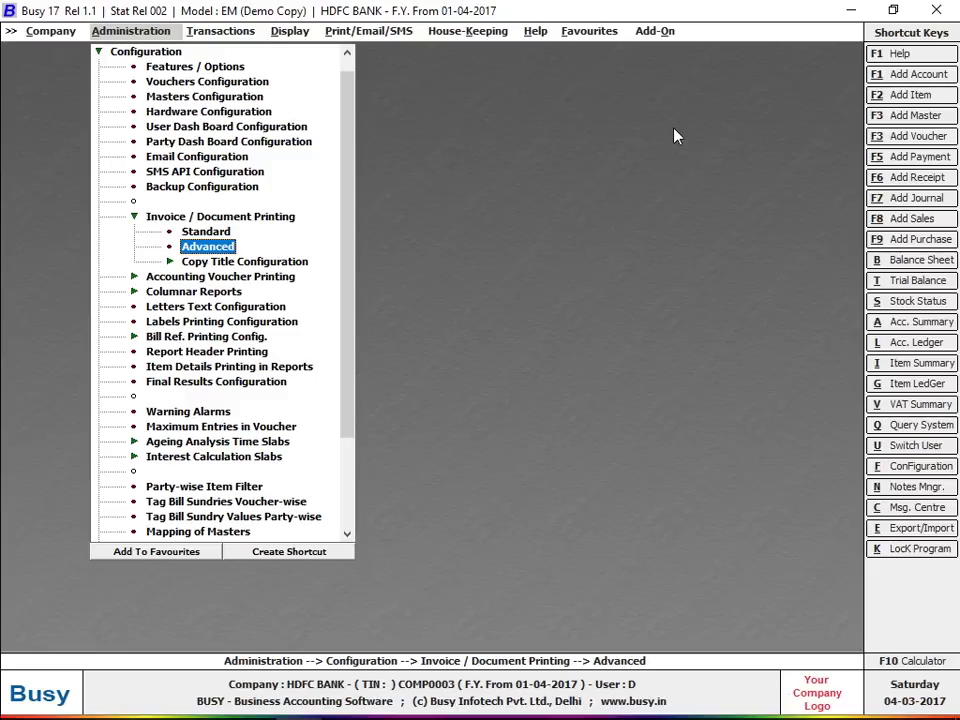
pyautogui.press('Return')
pyautogui.press('Right')
pyautogui.press('Down')
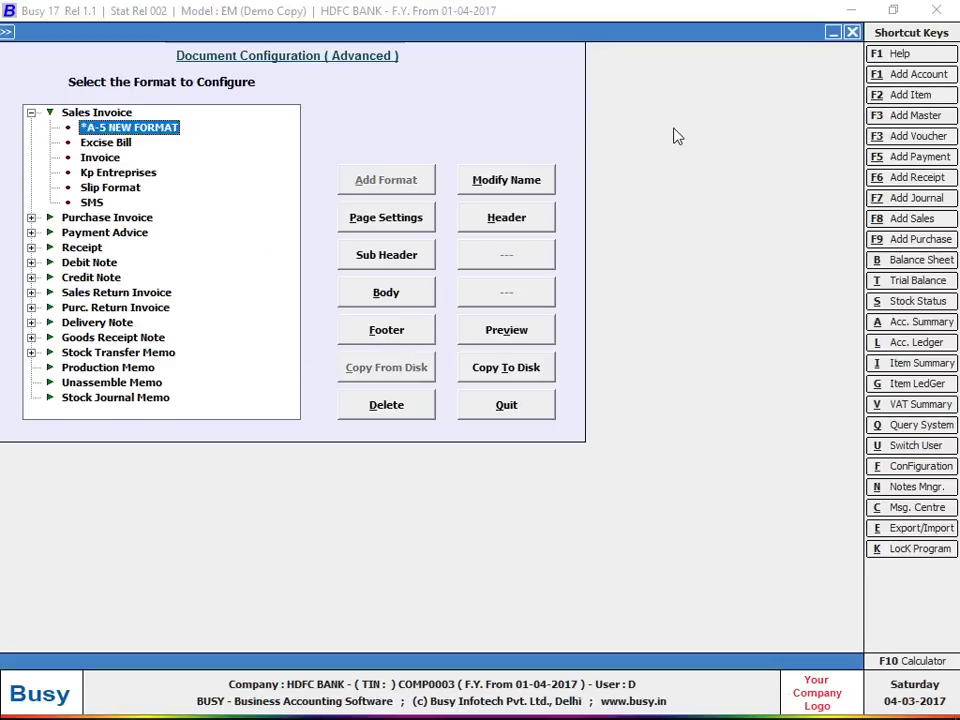
pyautogui.press('Down')
pyautogui.press('Up')
# Bring the other ESTIMATE print preview window forward and close it
pyautogui.click(298, 700)
pyautogui.click(265, 653)
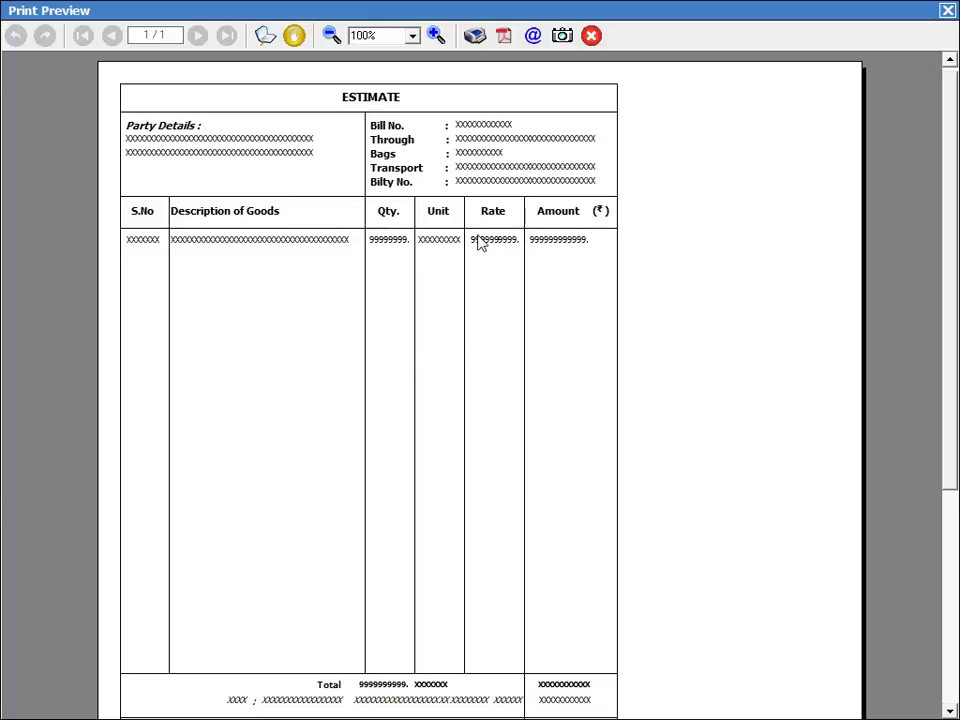
pyautogui.press('Escape')
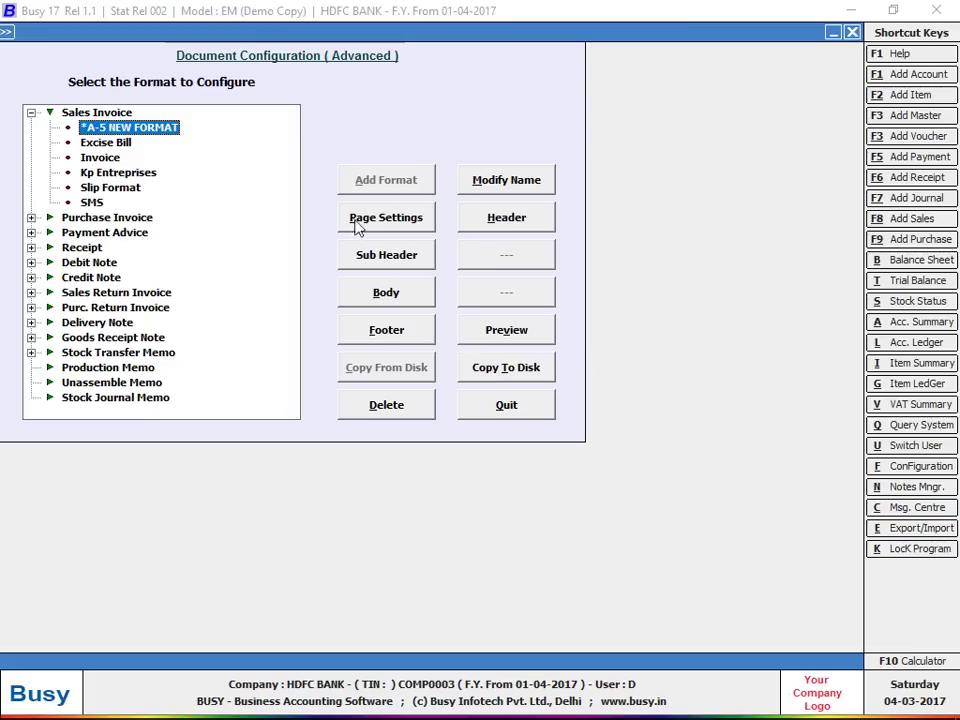
# Open the Header script for *A-5 NEW FORMAT, preview the empty layout, and decline quitting
pyautogui.click(501, 226)
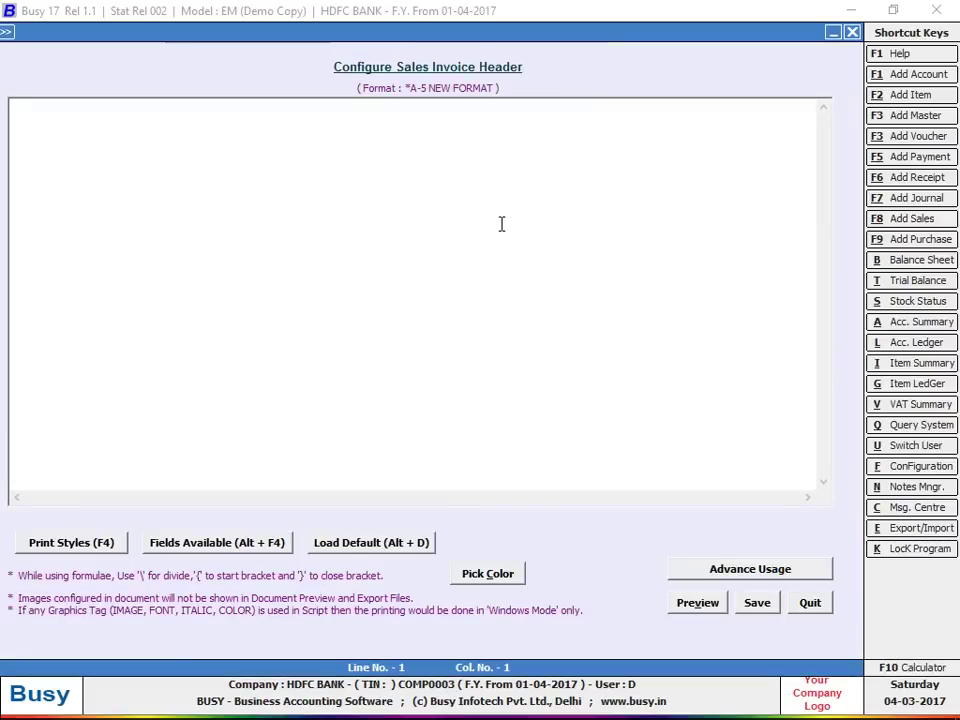
pyautogui.hotkey('alt', 'v')
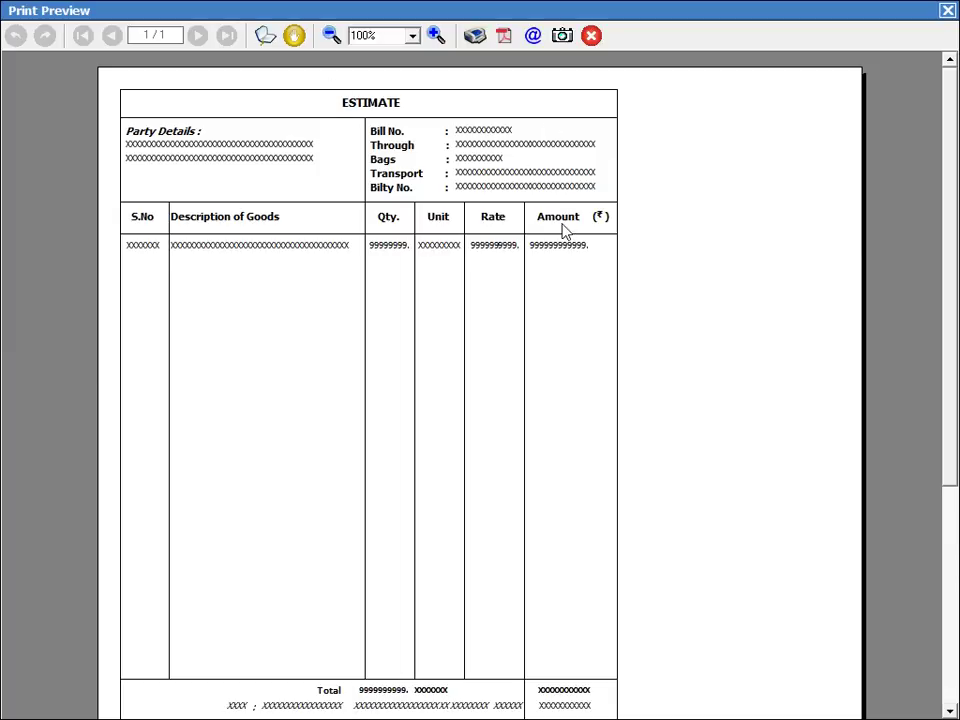
pyautogui.press('Escape')
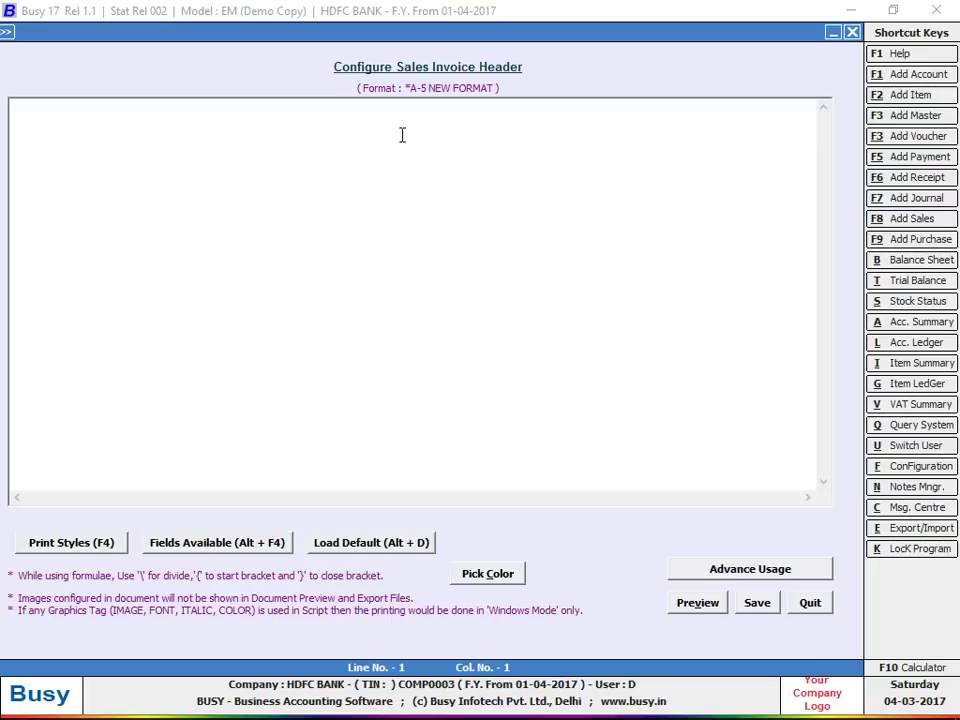
pyautogui.press('F4')
pyautogui.press('Escape')
pyautogui.press('Escape')
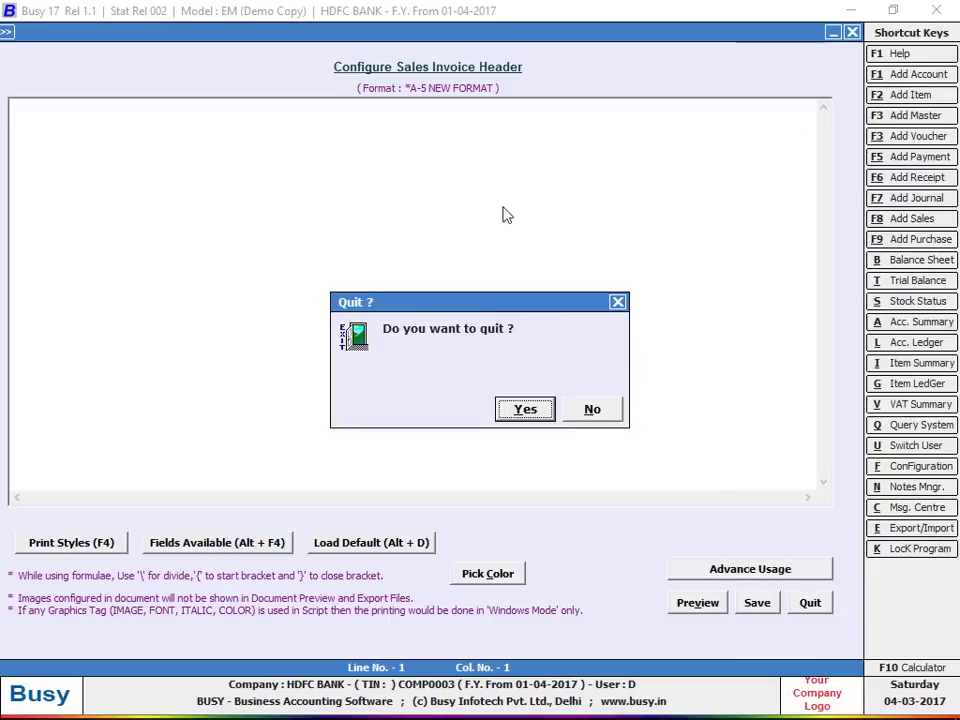
pyautogui.click(589, 408)
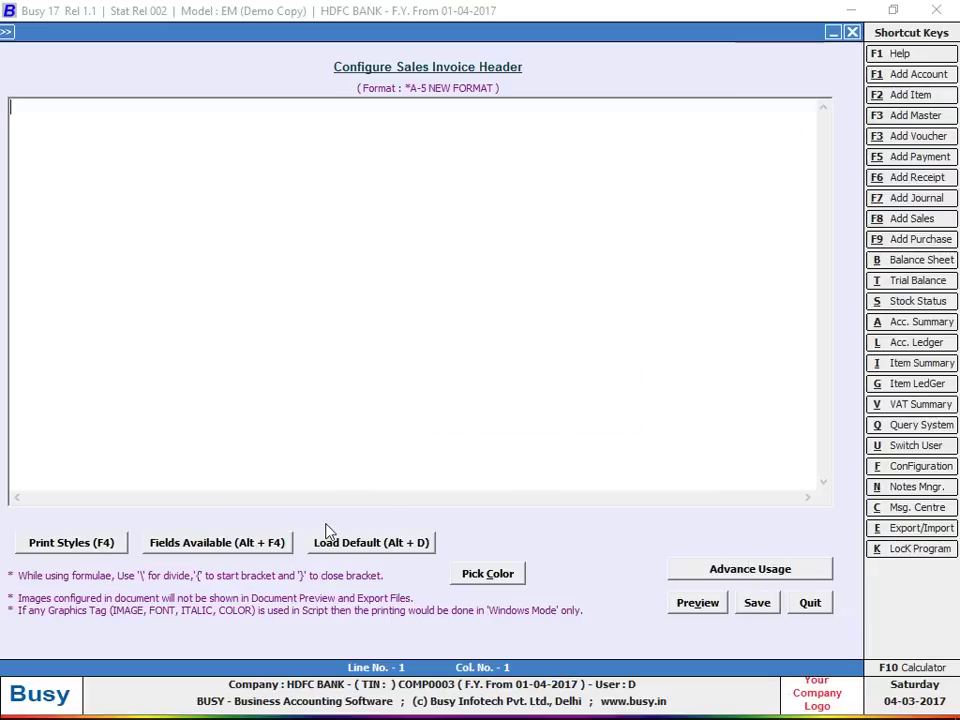
pyautogui.hotkey('alt', 'p')
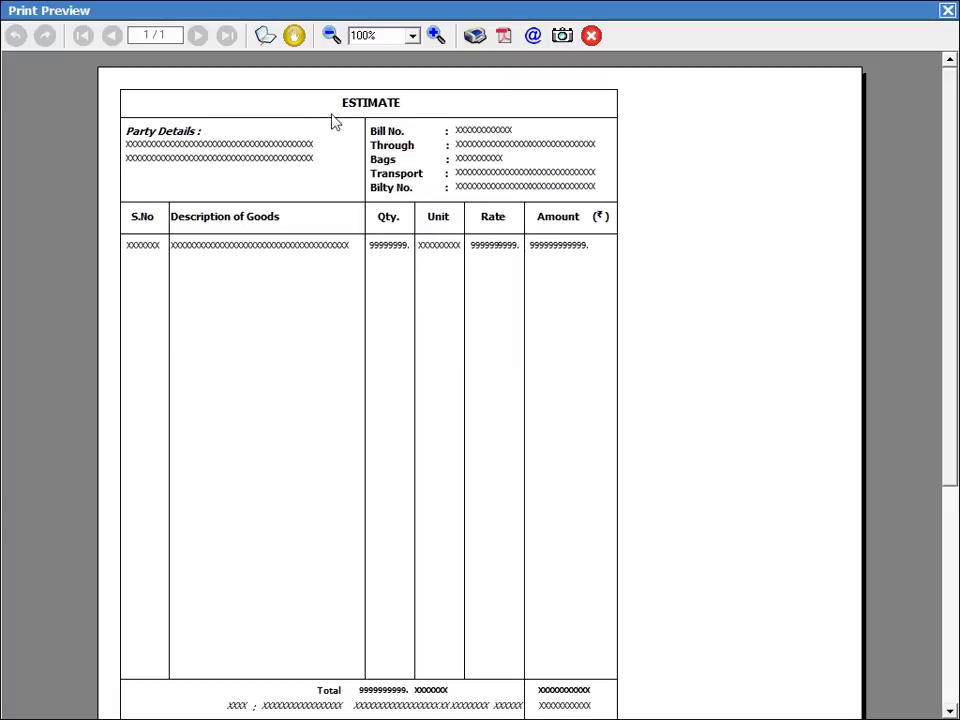
pyautogui.press('Escape')
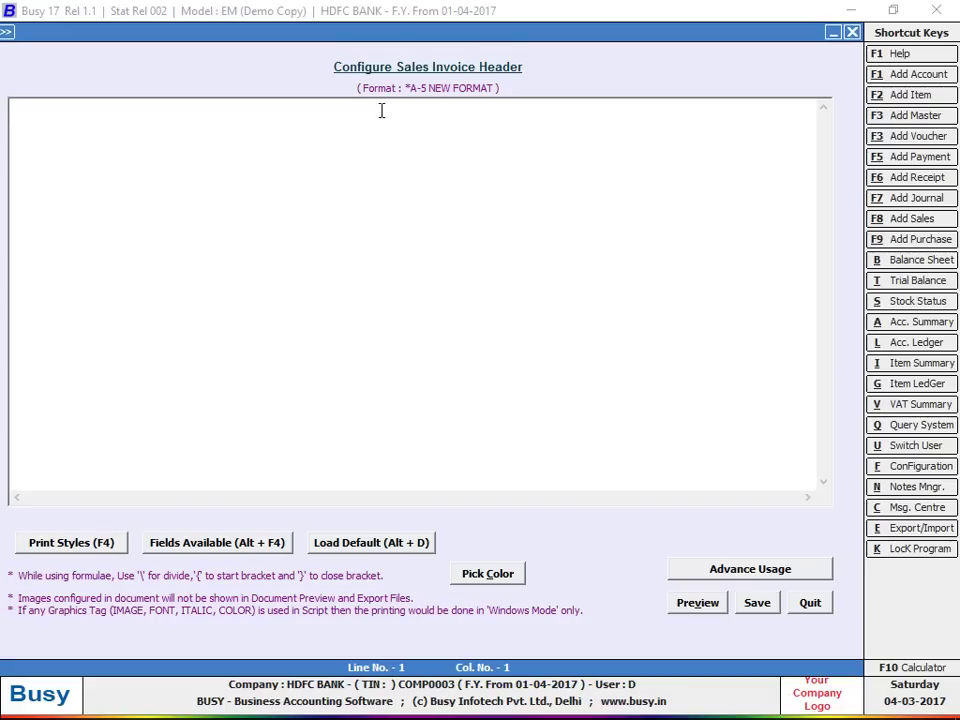
# Insert the <CPI12_ON> tag from the Print Styles list as the header's first line
pyautogui.rightClick(214, 414)
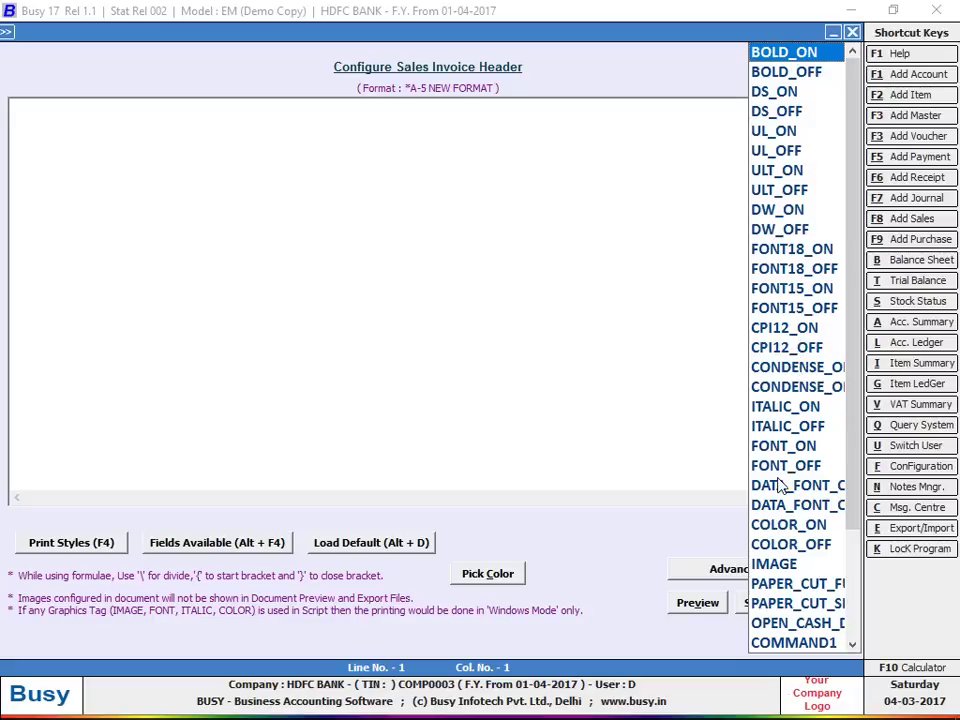
pyautogui.click(786, 331)
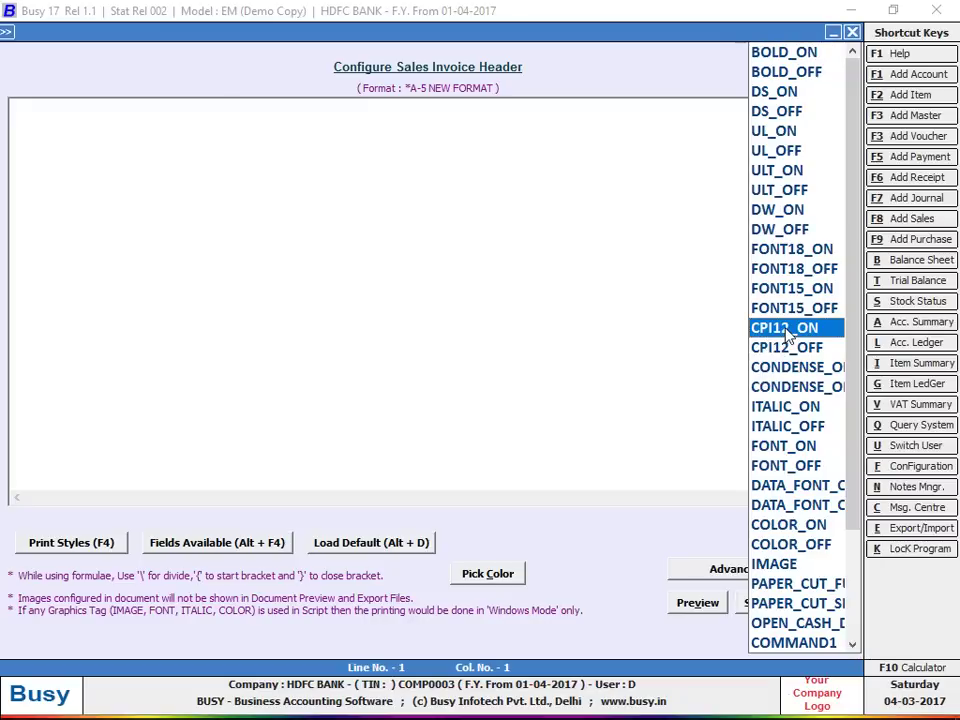
pyautogui.doubleClick(786, 331)
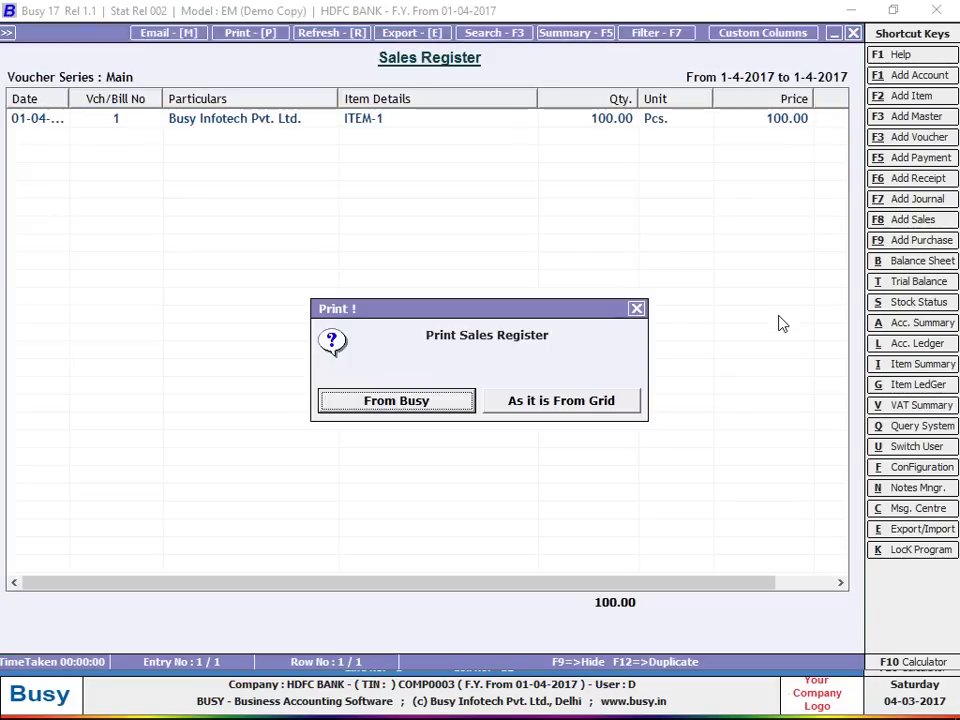
pyautogui.click(589, 416)
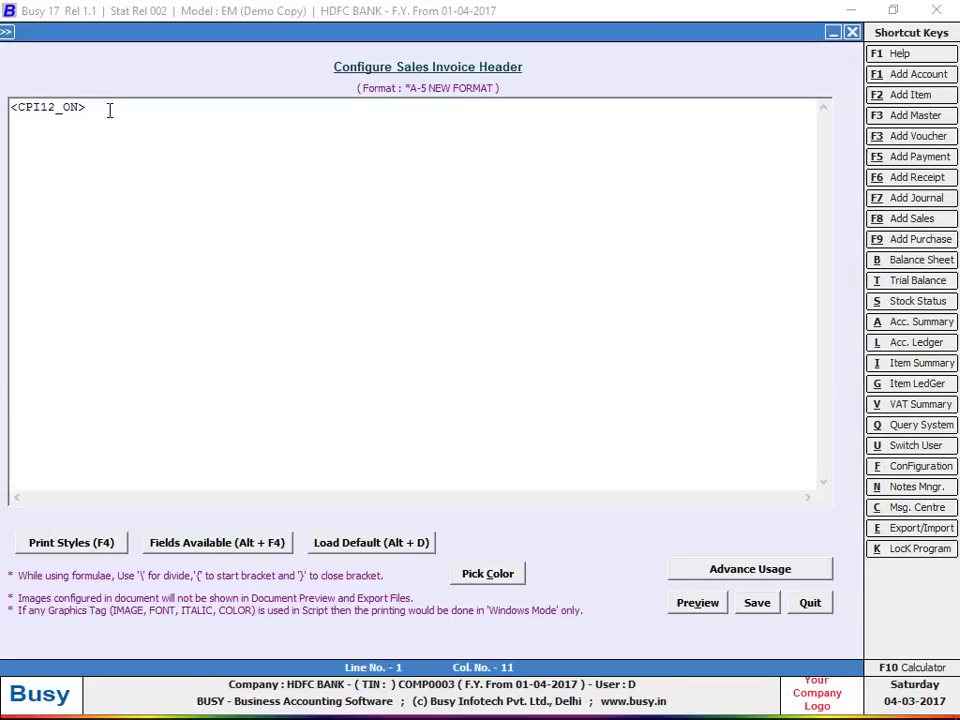
pyautogui.hotkey('alt', 'Tab')
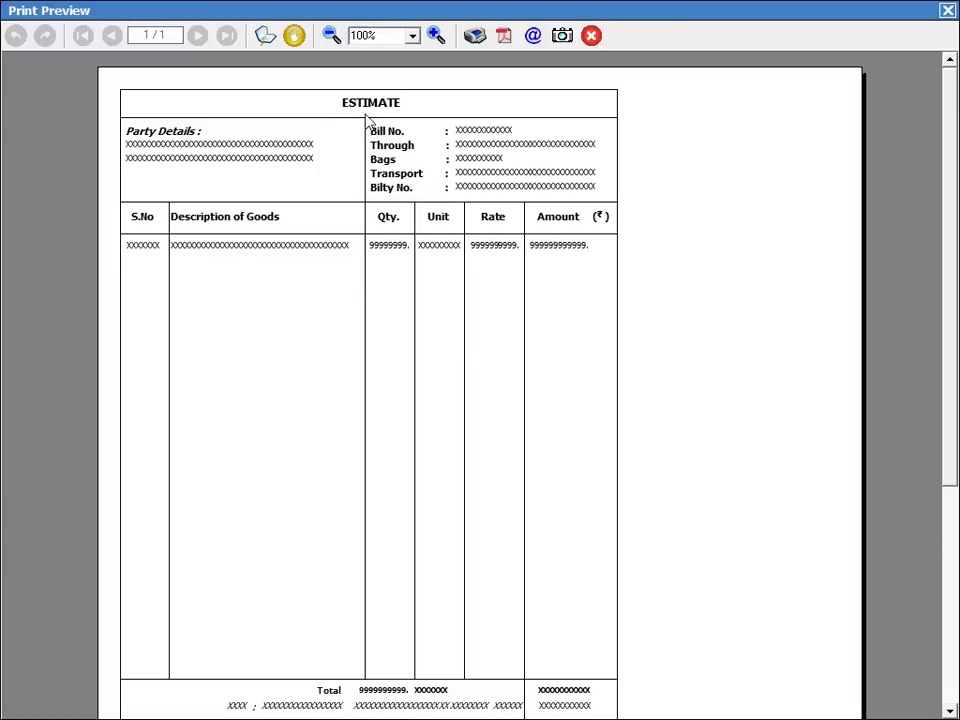
pyautogui.hotkey('alt', 'Tab')
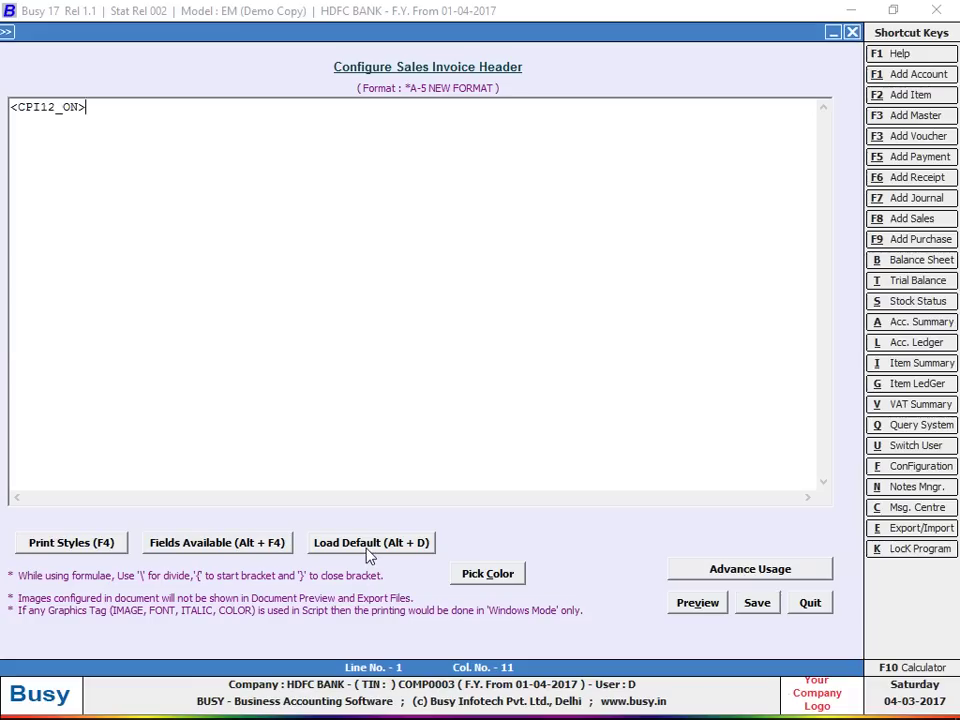
# Add a STATIC_TEXT field ESTIMATE, width 53, alignment C, followed by the <CPI12_OFF> tag
pyautogui.click(271, 546)
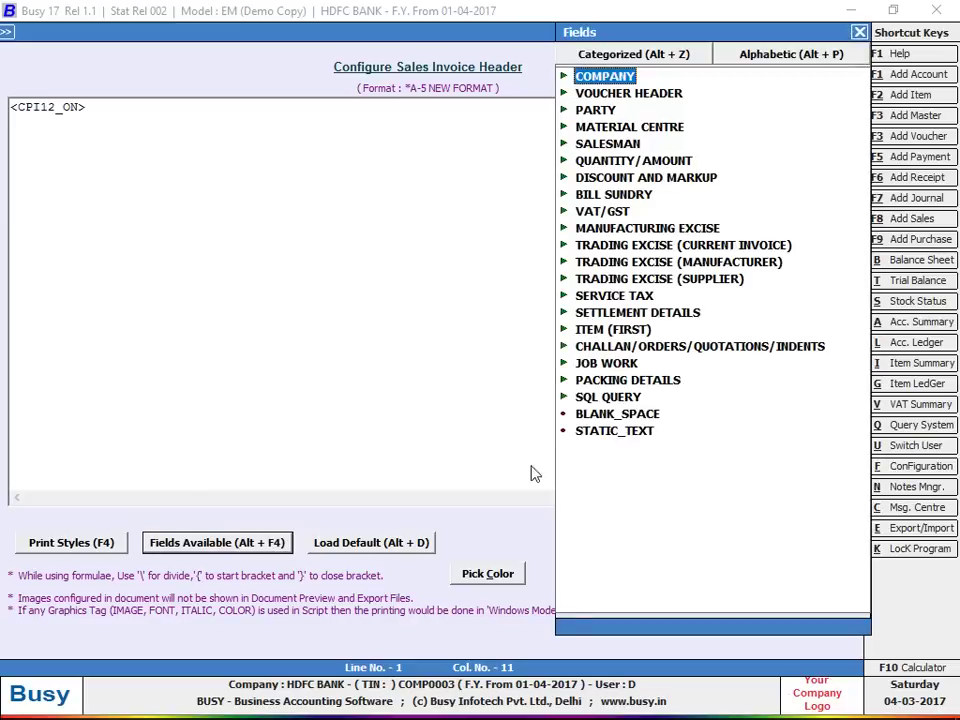
pyautogui.doubleClick(580, 432)
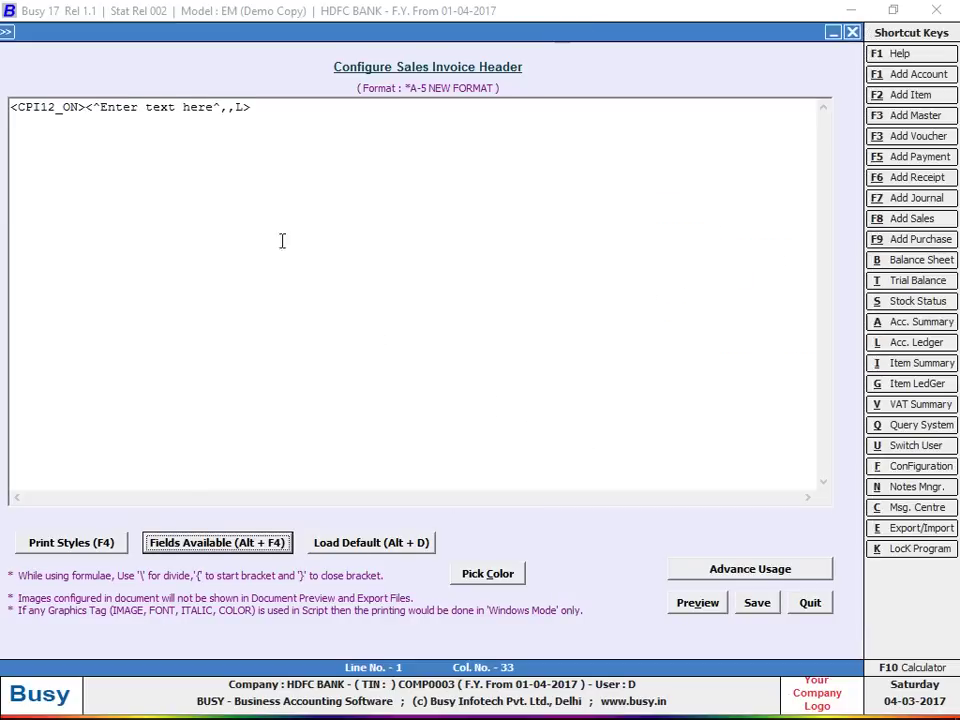
pyautogui.press('BackSpace')
pyautogui.press('BackSpace')
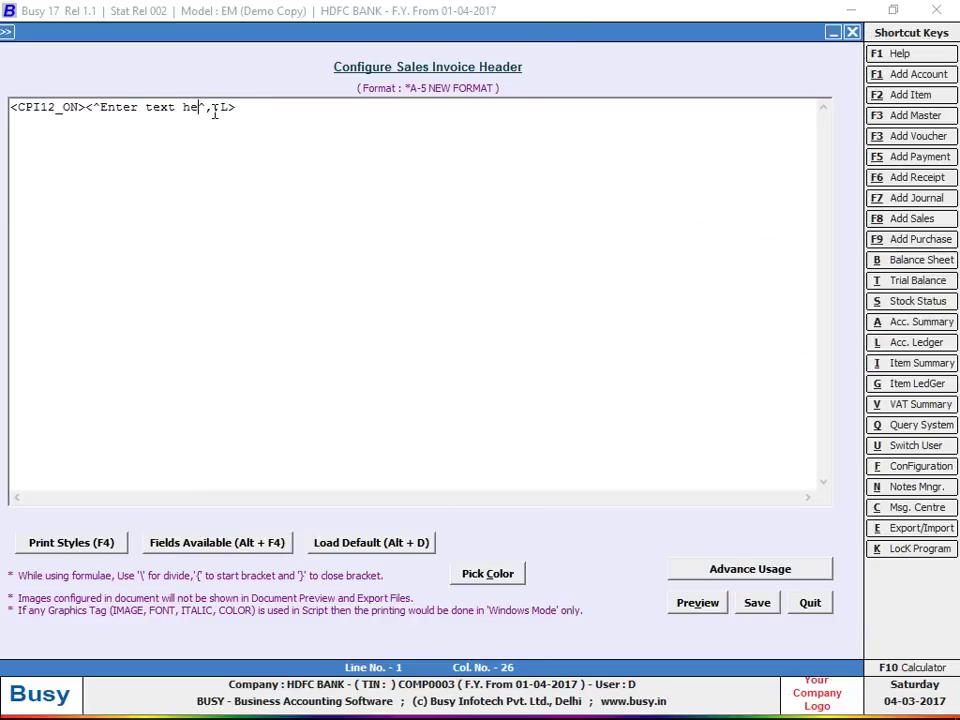
pyautogui.press('BackSpace')
pyautogui.press('BackSpace')
pyautogui.press('BackSpace')
pyautogui.press('BackSpace')
pyautogui.press('BackSpace')
pyautogui.press('BackSpace')
pyautogui.press('BackSpace')
pyautogui.press('BackSpace')
pyautogui.press('BackSpace')
pyautogui.press('BackSpace')
pyautogui.press('BackSpace')
pyautogui.press('BackSpace')
pyautogui.write('STIMAT')
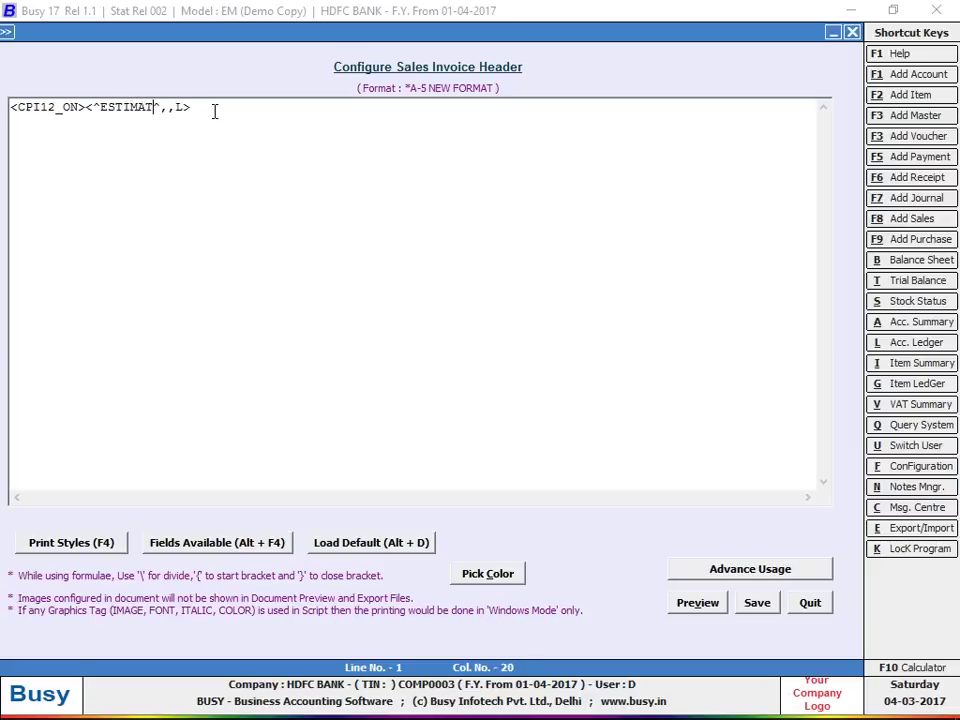
pyautogui.write('E')
pyautogui.press('Right')
pyautogui.press('Right')
pyautogui.write('53')
pyautogui.press('Right')
pyautogui.press('Right')
pyautogui.press('BackSpace')
pyautogui.write('C')
pyautogui.hotkey('alt', 'F4')
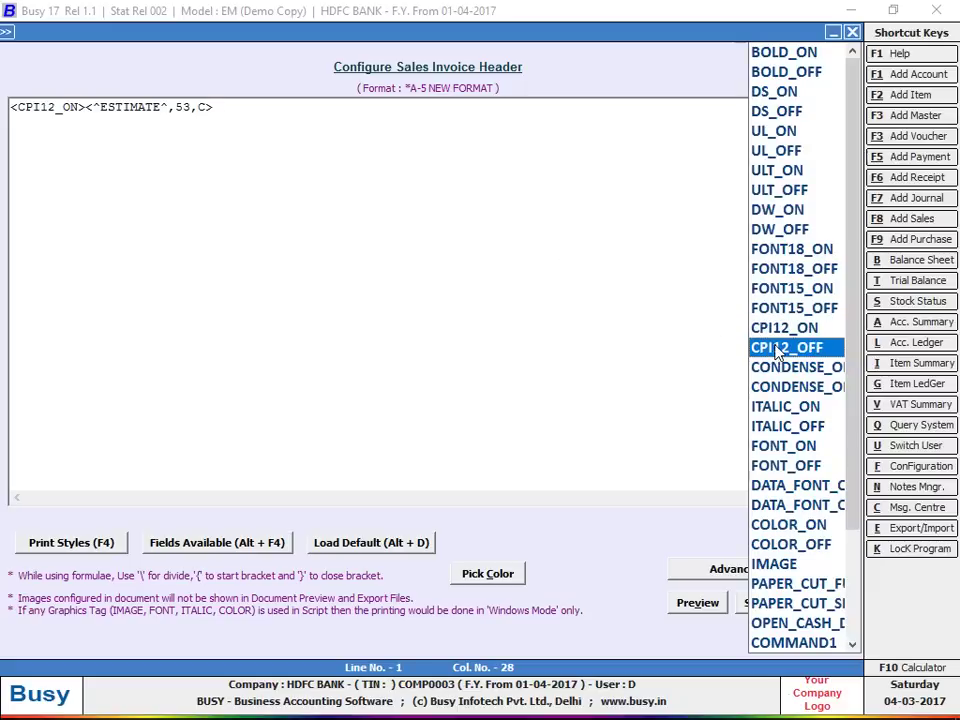
pyautogui.press('Return')
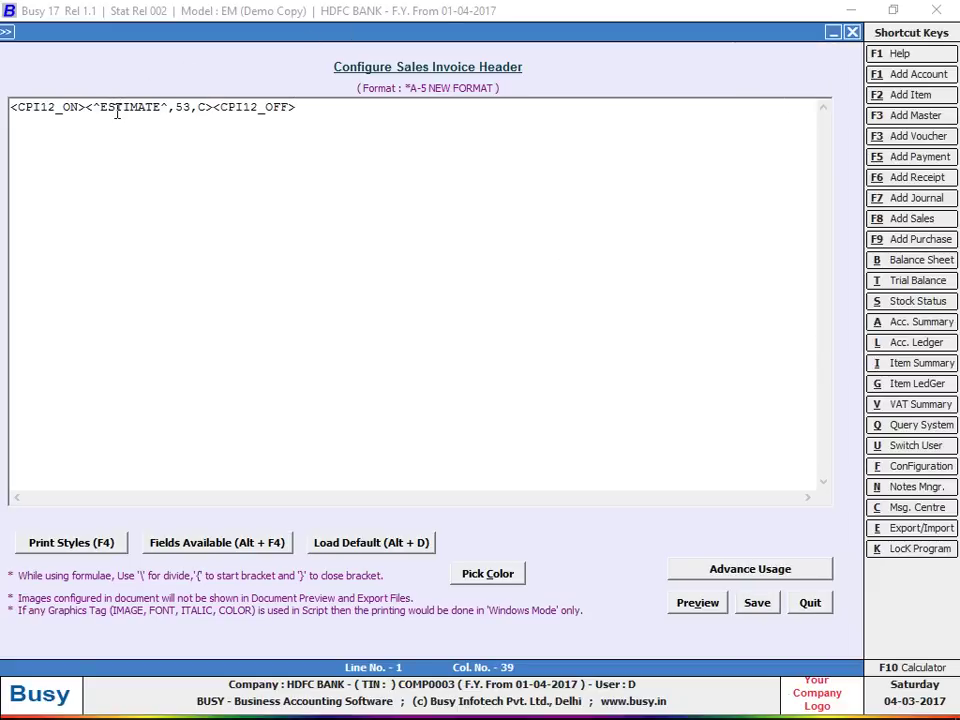
# Preview the header with the ESTIMATE title and check its alignment setting
pyautogui.hotkey('alt', 'p')
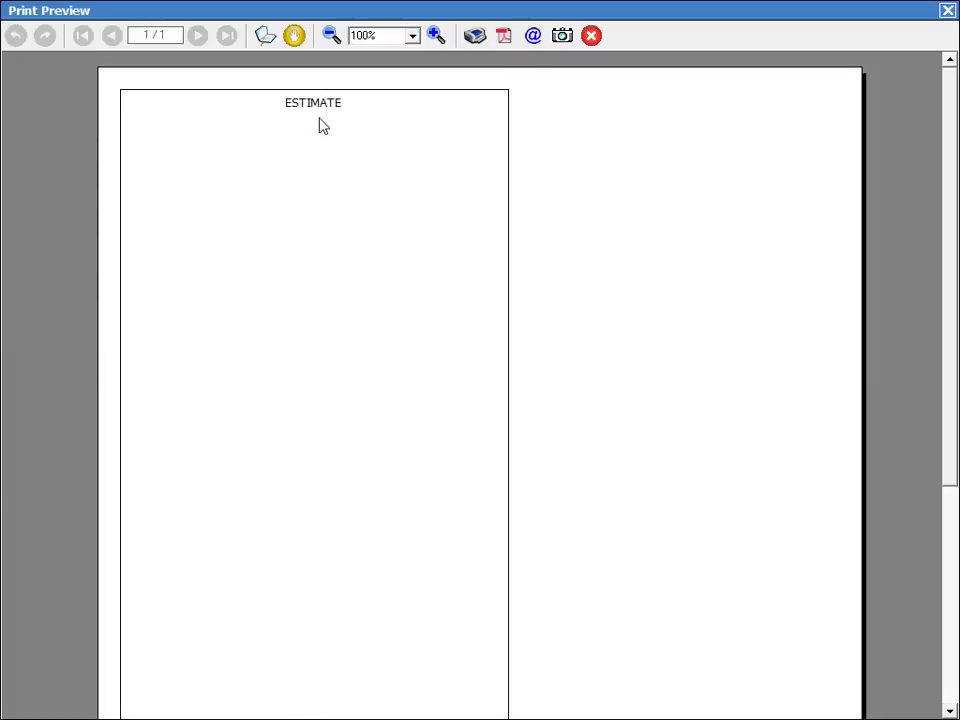
pyautogui.press('Escape')
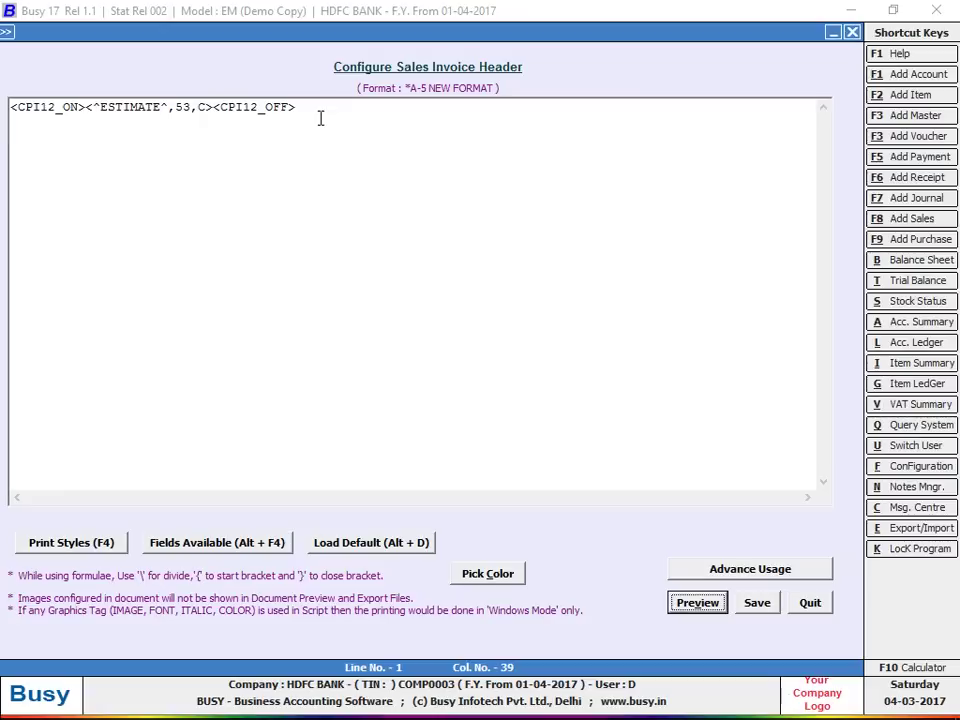
pyautogui.click(208, 108)
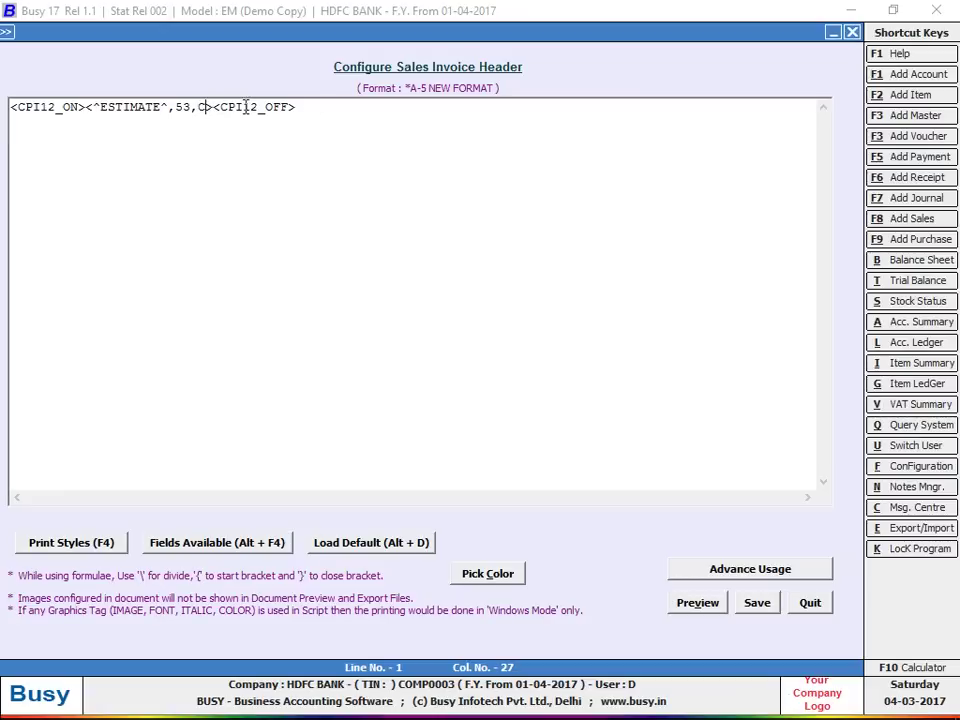
pyautogui.write('L')
pyautogui.hotkey('alt', 'p')
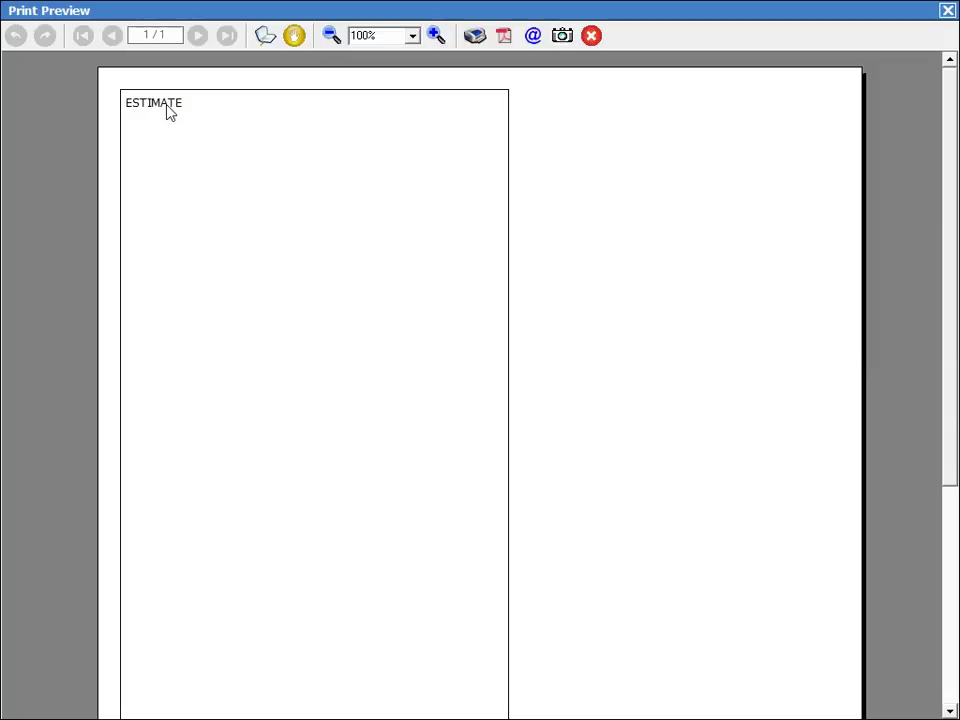
pyautogui.press('Escape')
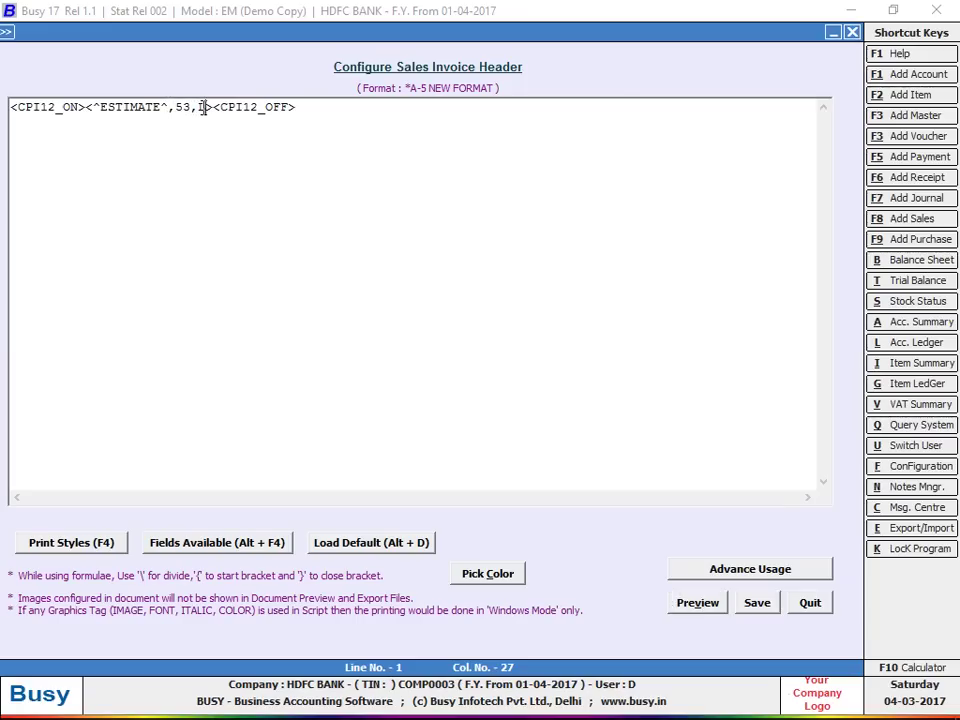
pyautogui.hotkey('alt', 'p')
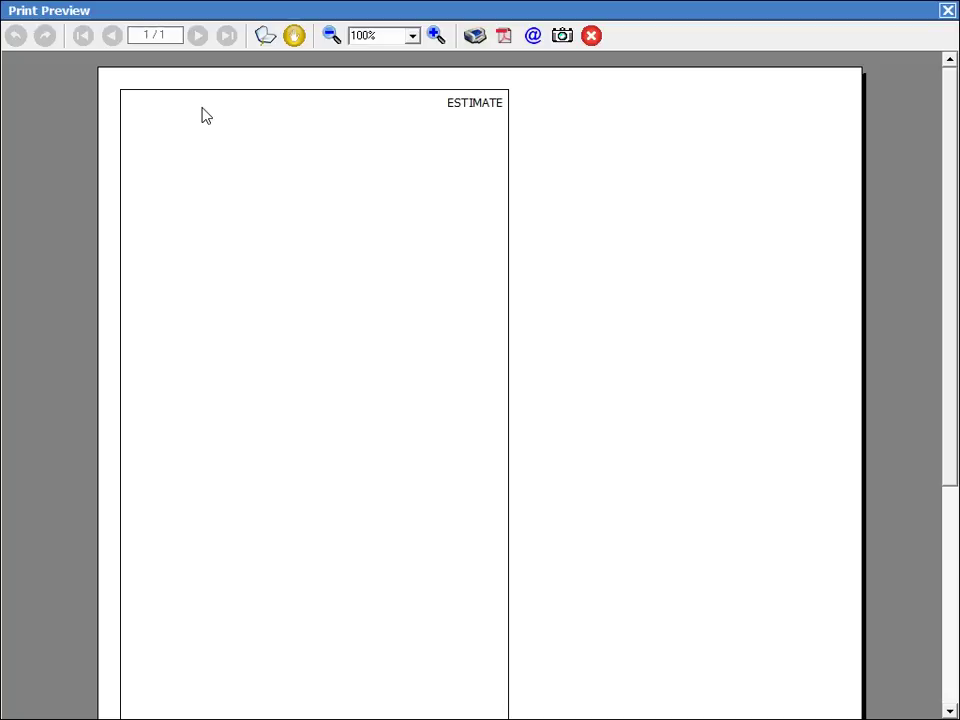
pyautogui.press('Escape')
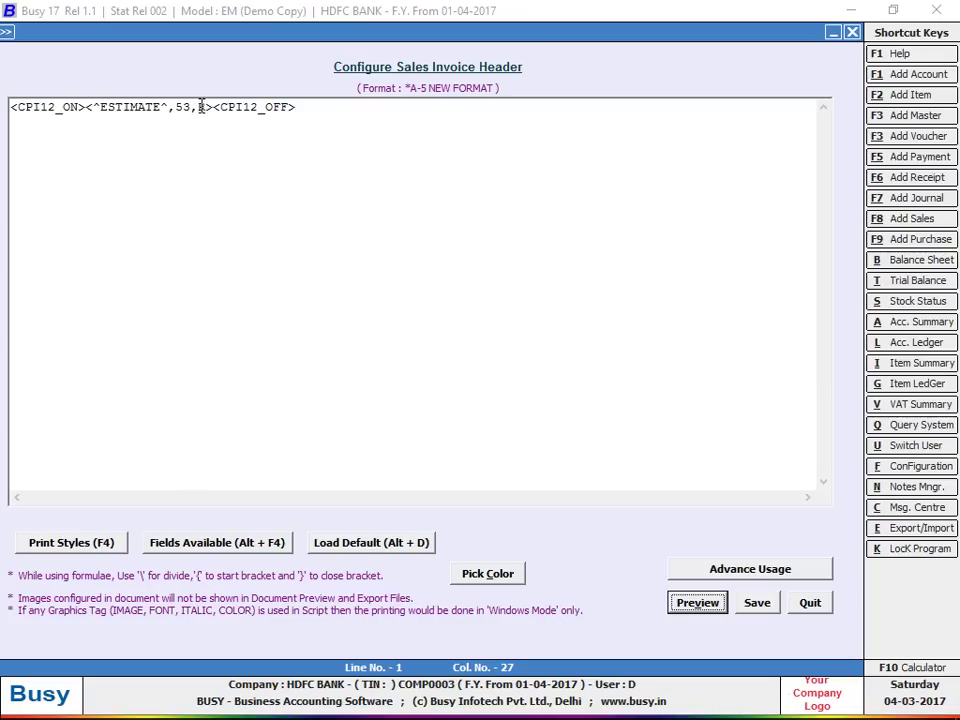
# Edit the title width, restore it to 53, and preview the right-aligned ESTIMATE
pyautogui.click(190, 107)
pyautogui.press('BackSpace')
pyautogui.write('3')
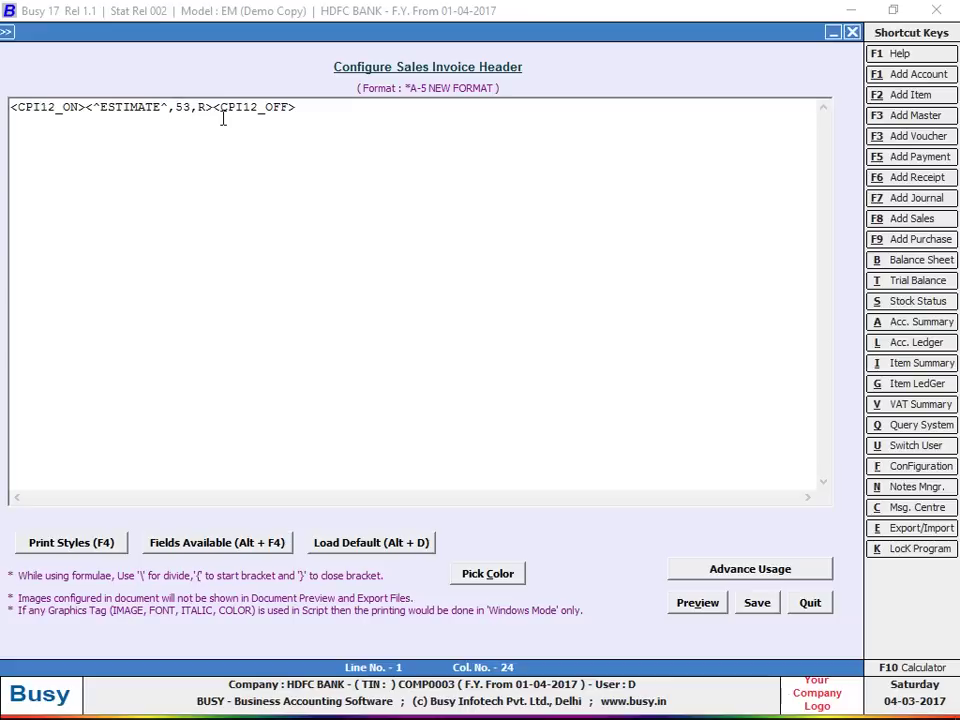
pyautogui.press('BackSpace')
pyautogui.hotkey('alt', 'p')
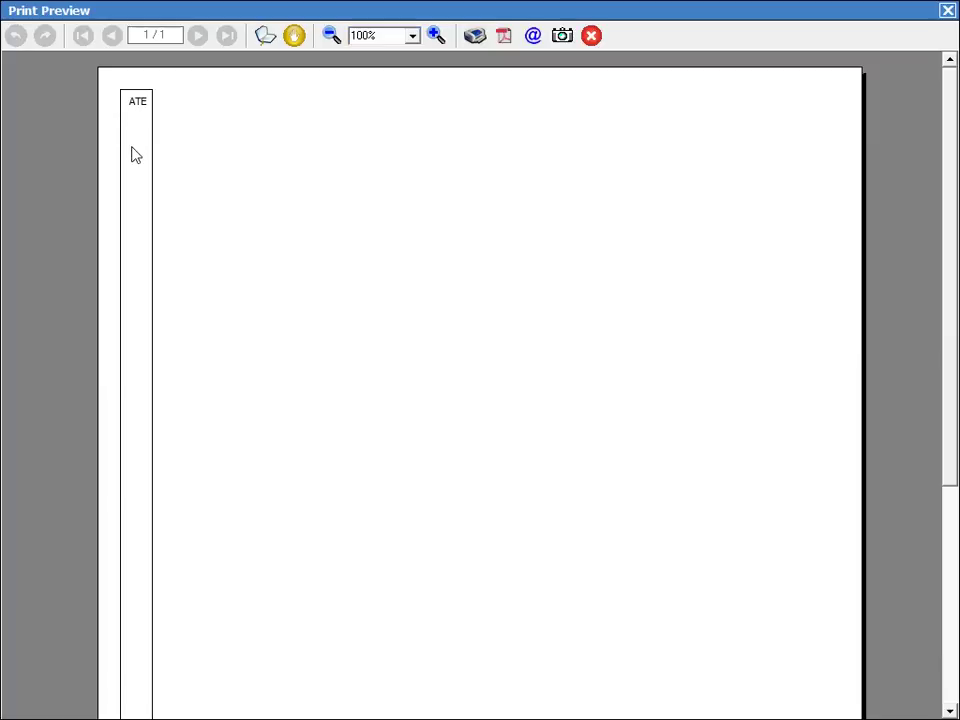
pyautogui.press('Escape')
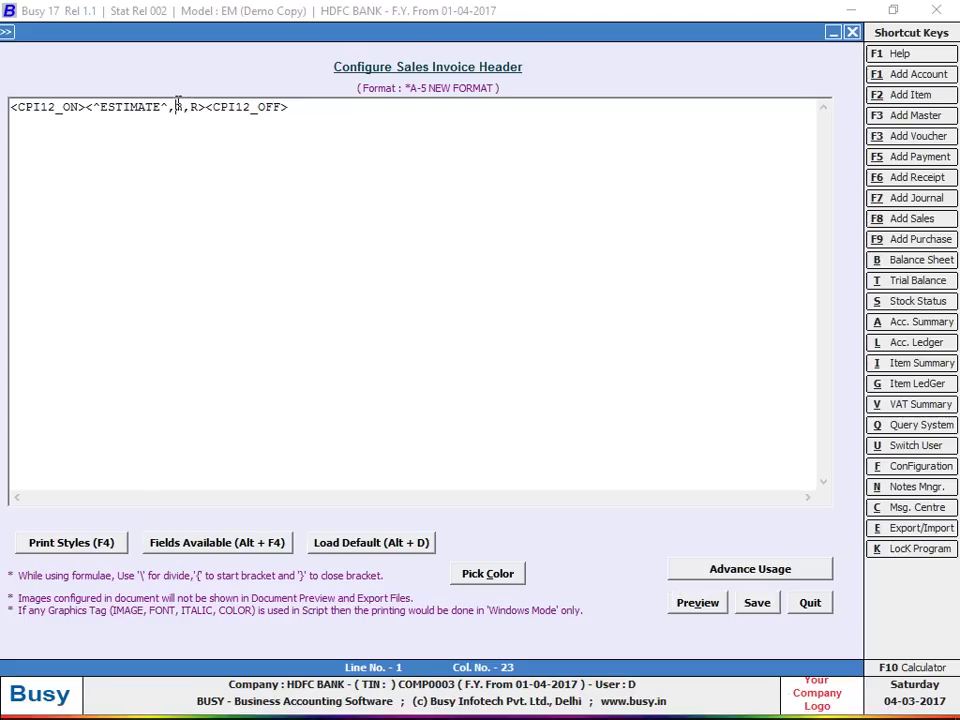
pyautogui.write('3')
pyautogui.hotkey('alt', 'p')
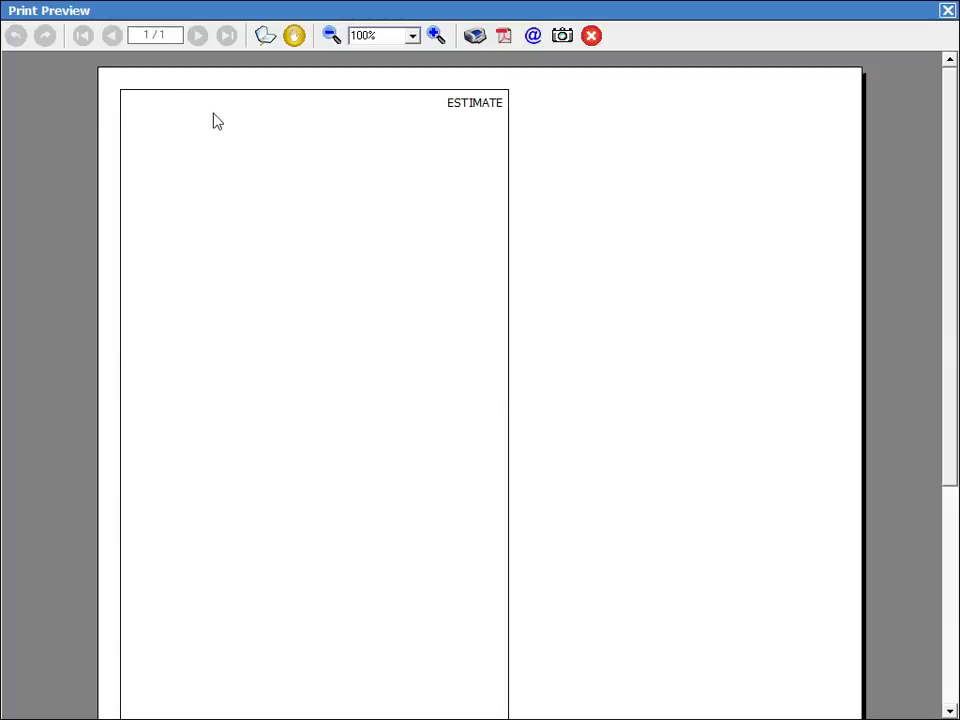
pyautogui.press('Escape')
pyautogui.click(208, 106)
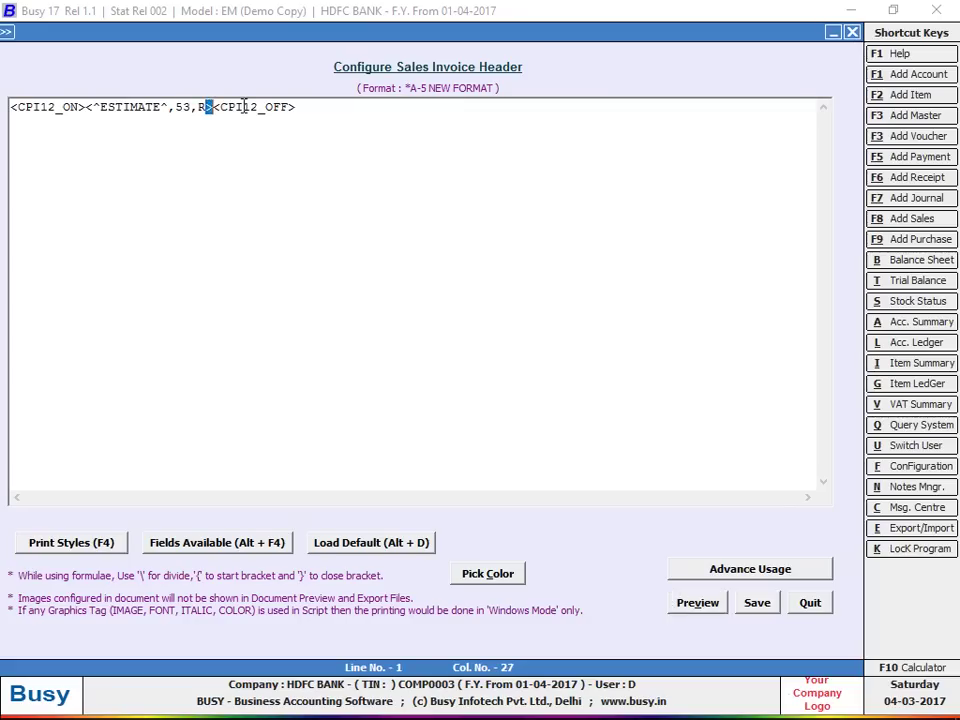
# Change the ESTIMATE alignment from R to C and preview the centred title
pyautogui.press('BackSpace')
pyautogui.write('C')
pyautogui.hotkey('alt', 'p')
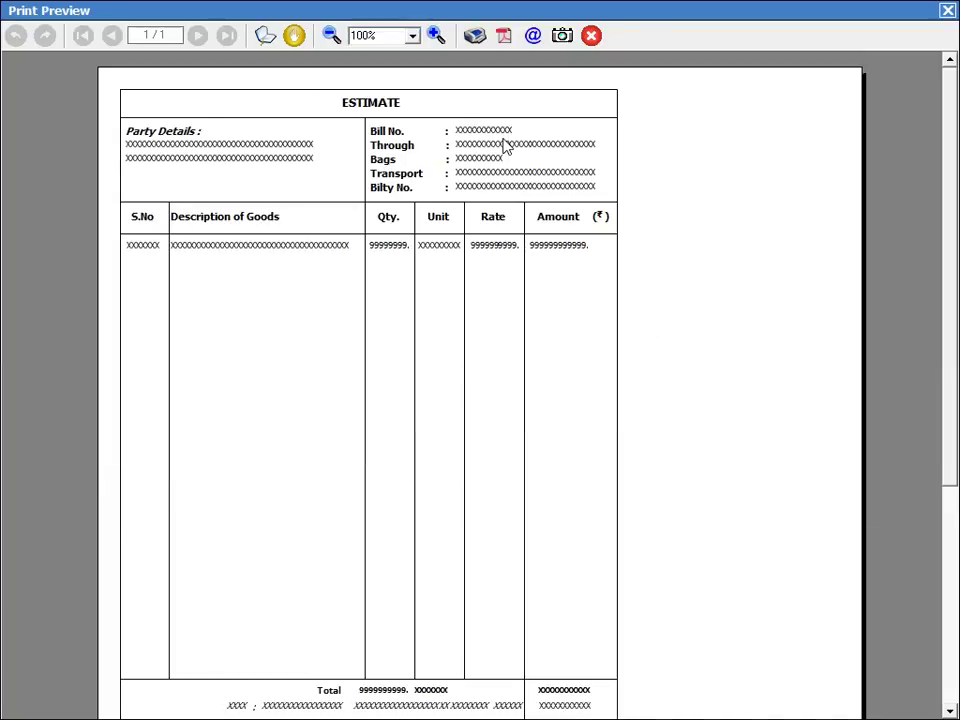
pyautogui.press('Escape')
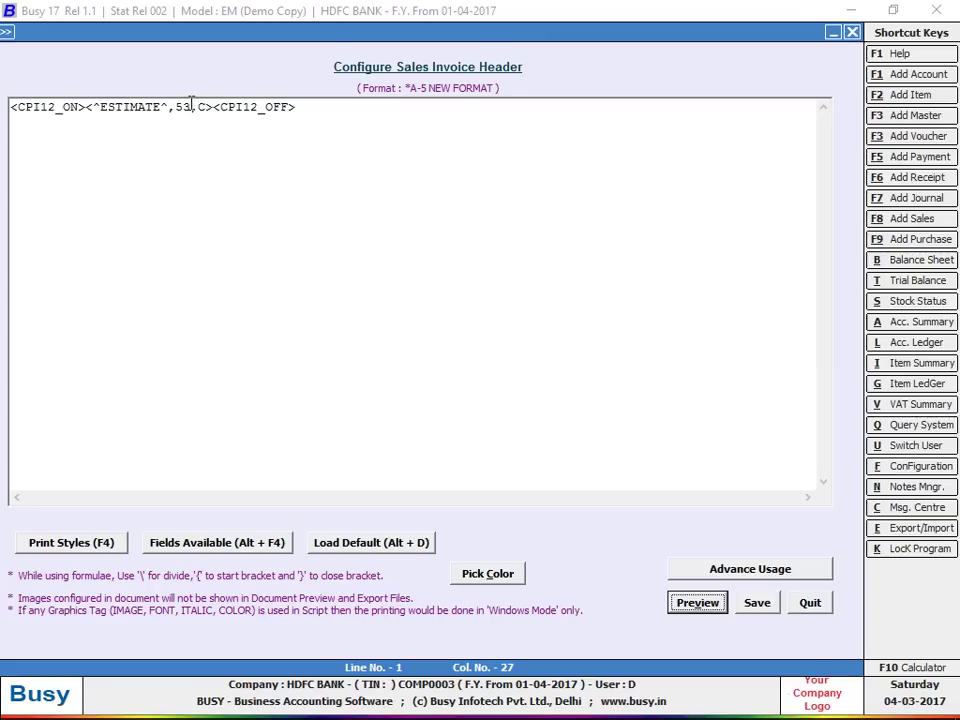
# Try title widths of 80 and then 53, previewing each
pyautogui.click(207, 106)
pyautogui.press('Left')
pyautogui.press('Left')
pyautogui.press('Left')
pyautogui.press('BackSpace')
pyautogui.press('BackSpace')
pyautogui.write('8')
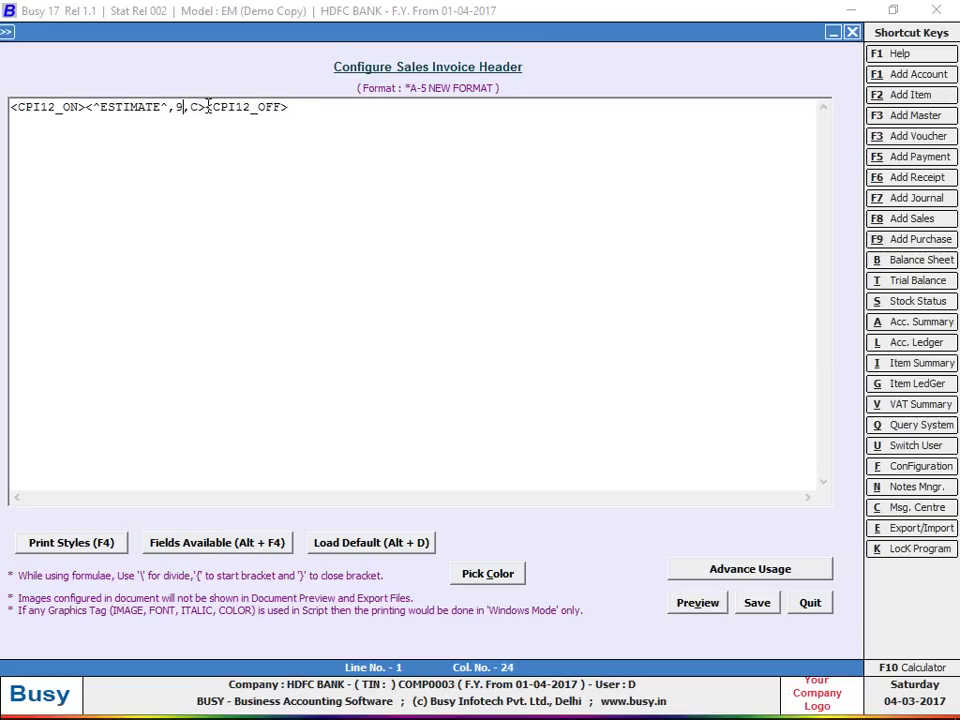
pyautogui.write('0')
pyautogui.hotkey('alt', 'p')
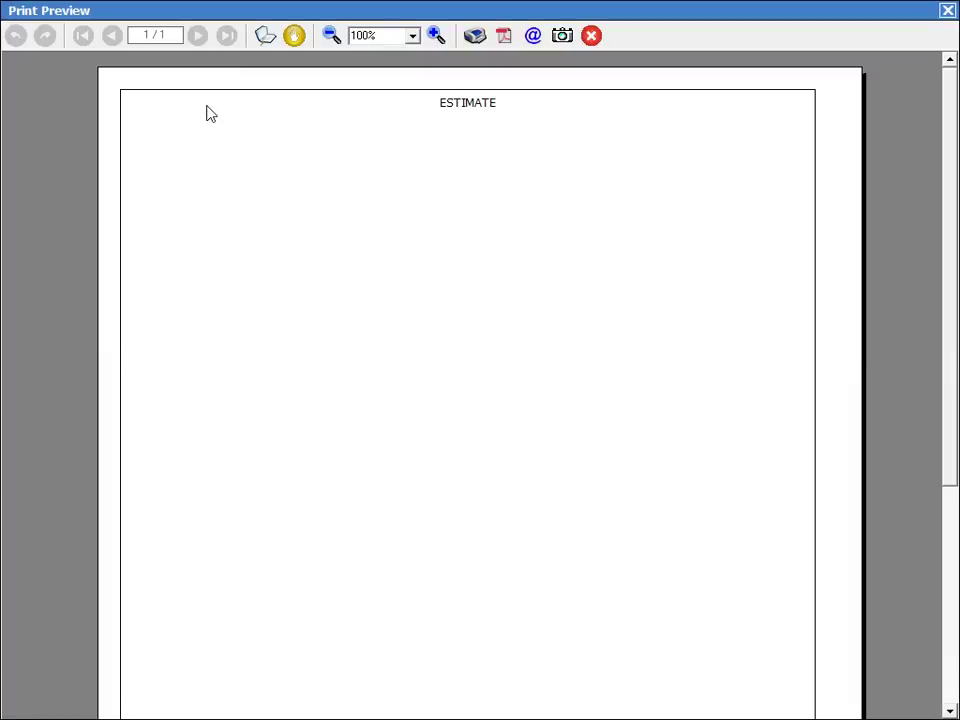
pyautogui.press('Escape')
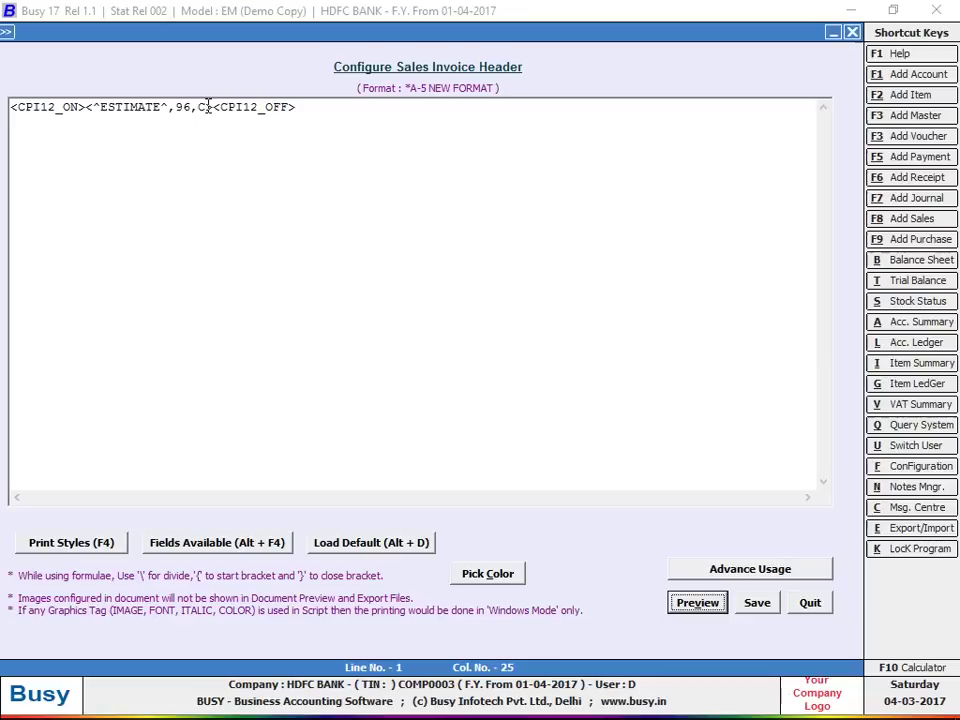
pyautogui.click(198, 106)
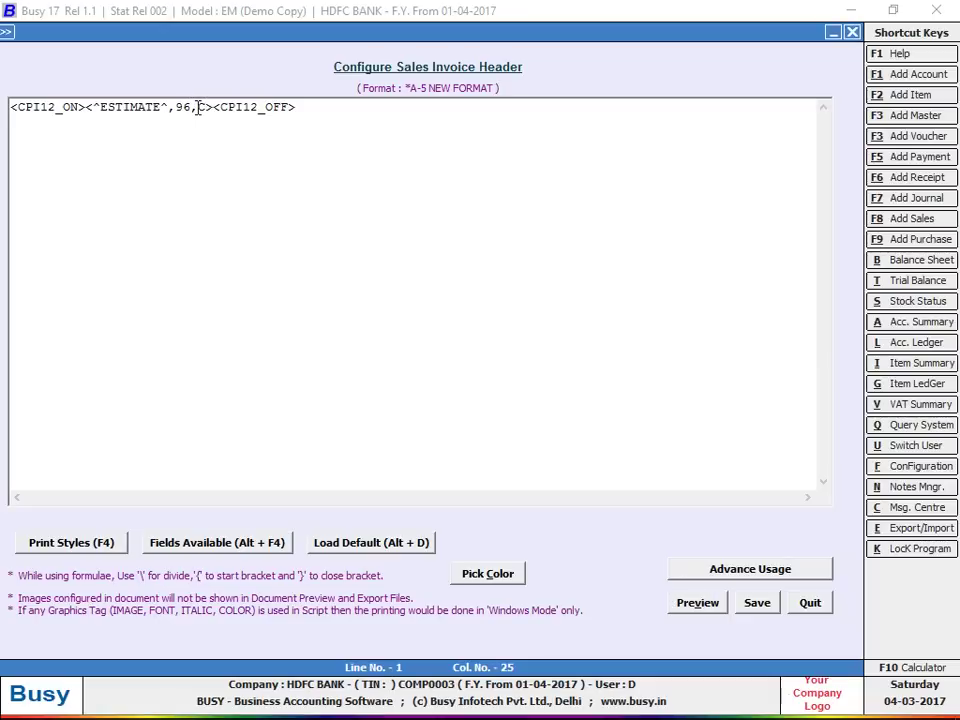
pyautogui.press('BackSpace')
pyautogui.press('BackSpace')
pyautogui.write('53')
pyautogui.hotkey('alt', 'p')
pyautogui.press('Escape')
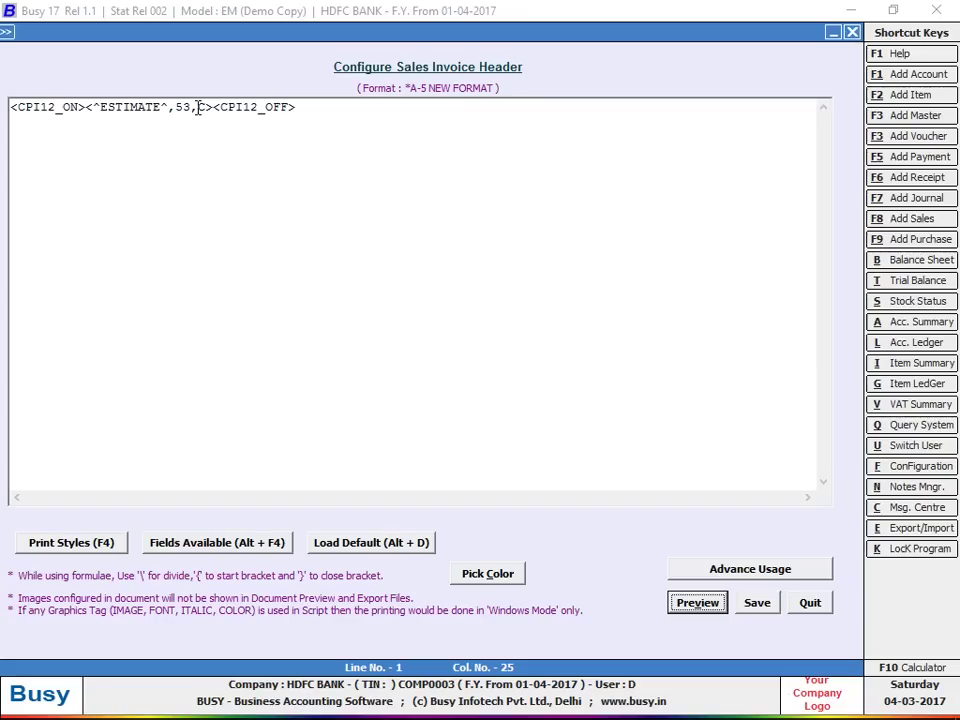
# Try width 60, then settle on width 70 for the centred ESTIMATE title
pyautogui.click(190, 107)
pyautogui.press('BackSpace')
pyautogui.press('BackSpace')
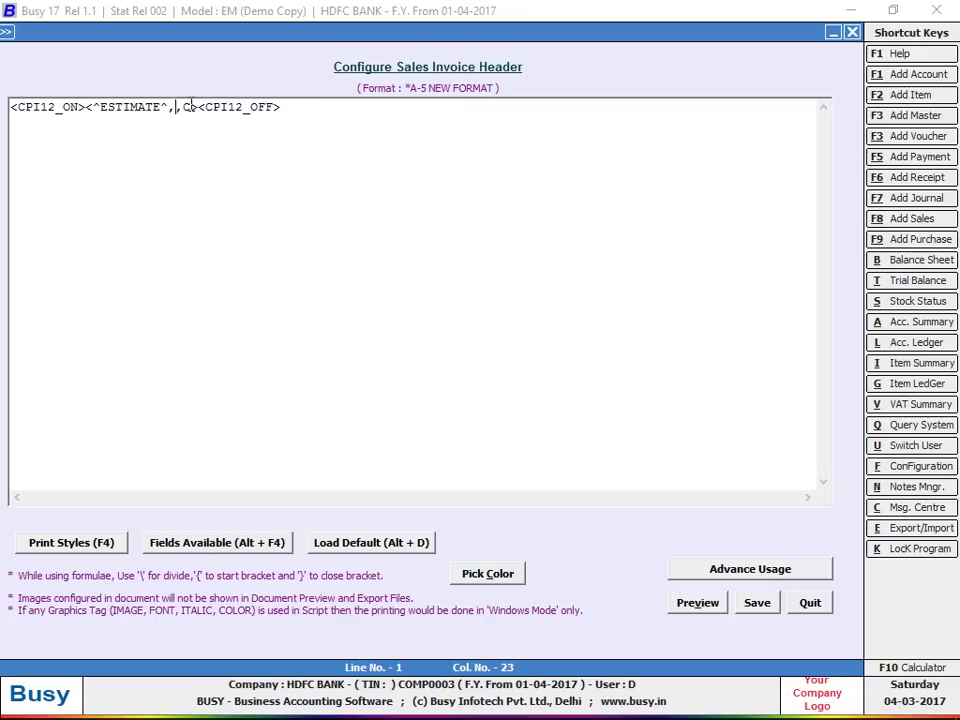
pyautogui.write('60')
pyautogui.hotkey('alt', 'p')
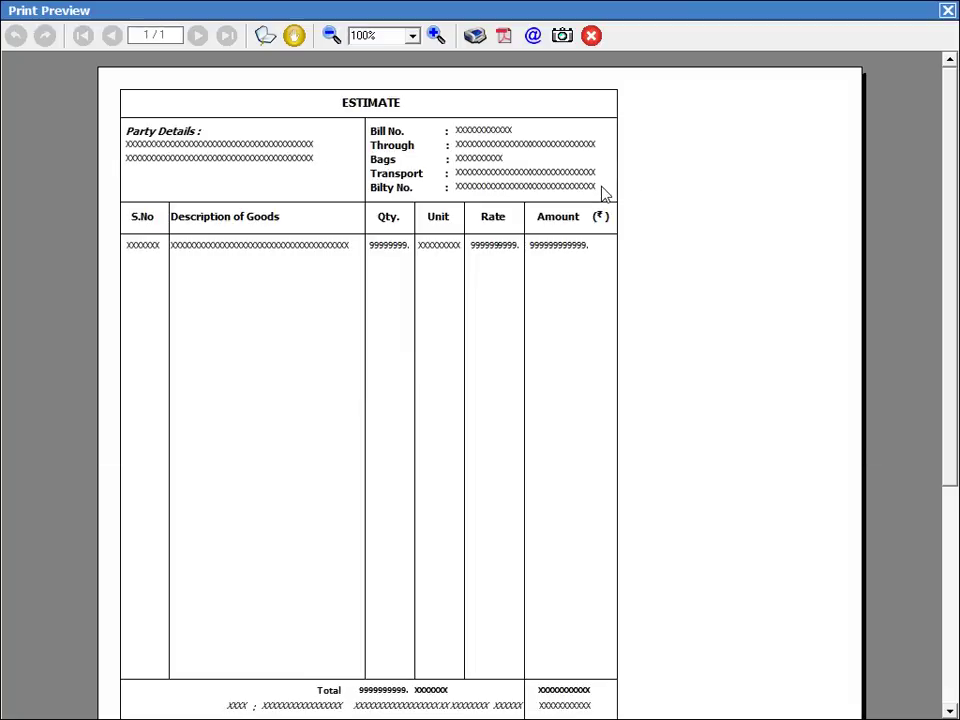
pyautogui.press('Escape')
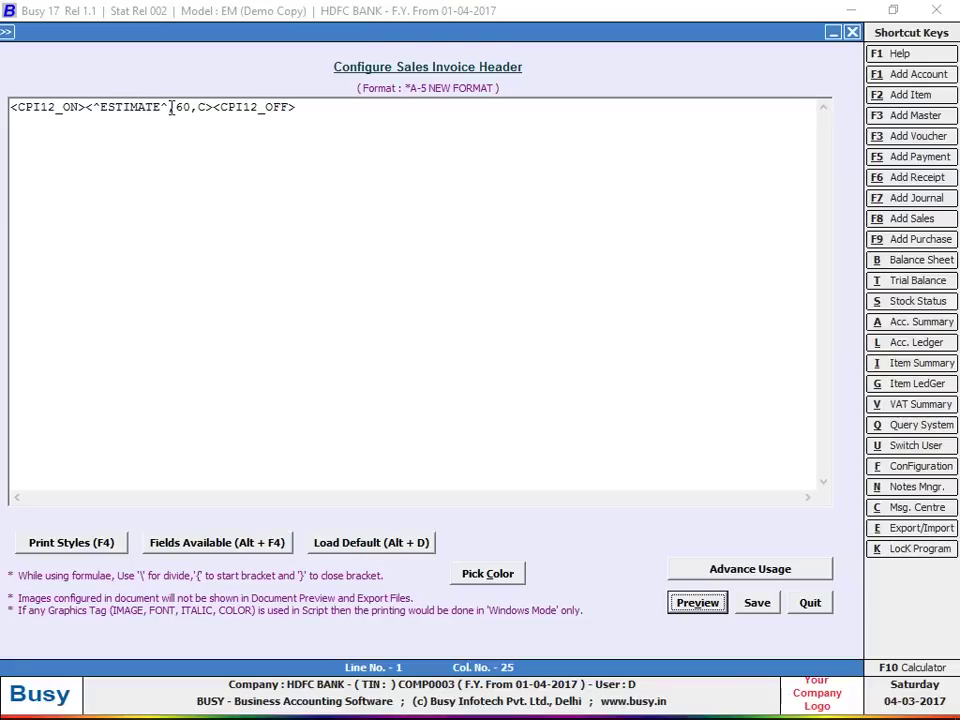
pyautogui.click(182, 108)
pyautogui.press('BackSpace')
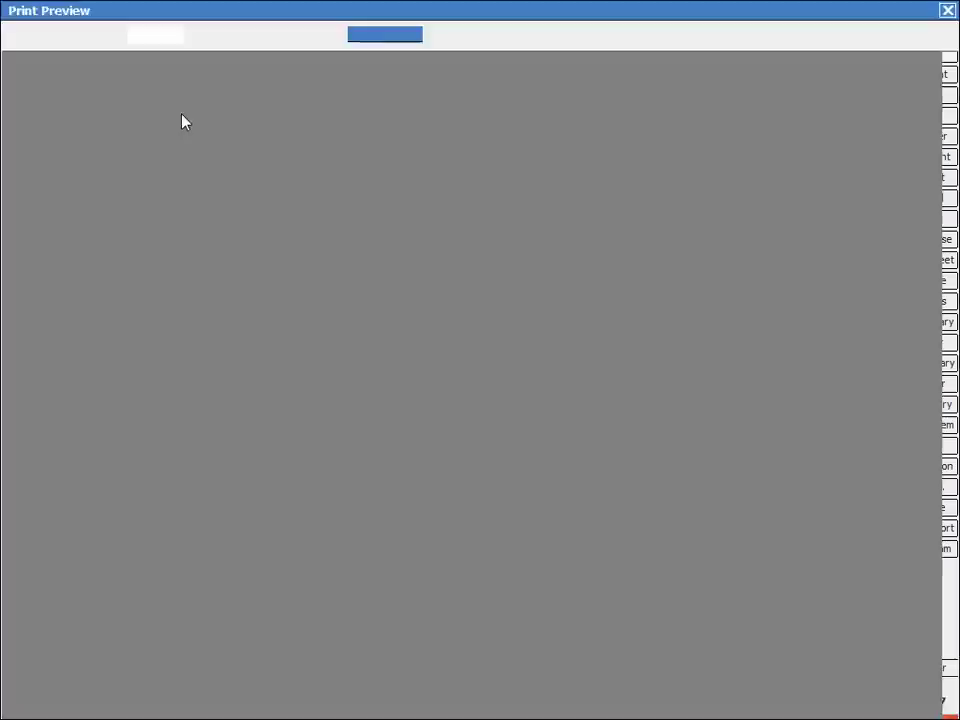
pyautogui.hotkey('alt', 'p')
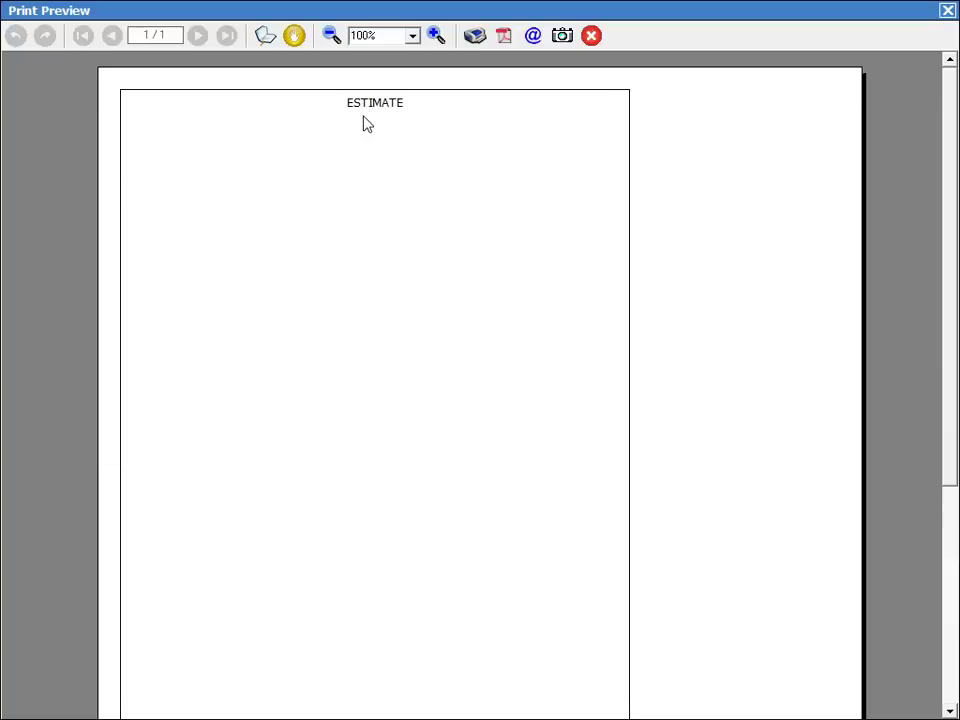
pyautogui.press('Escape')
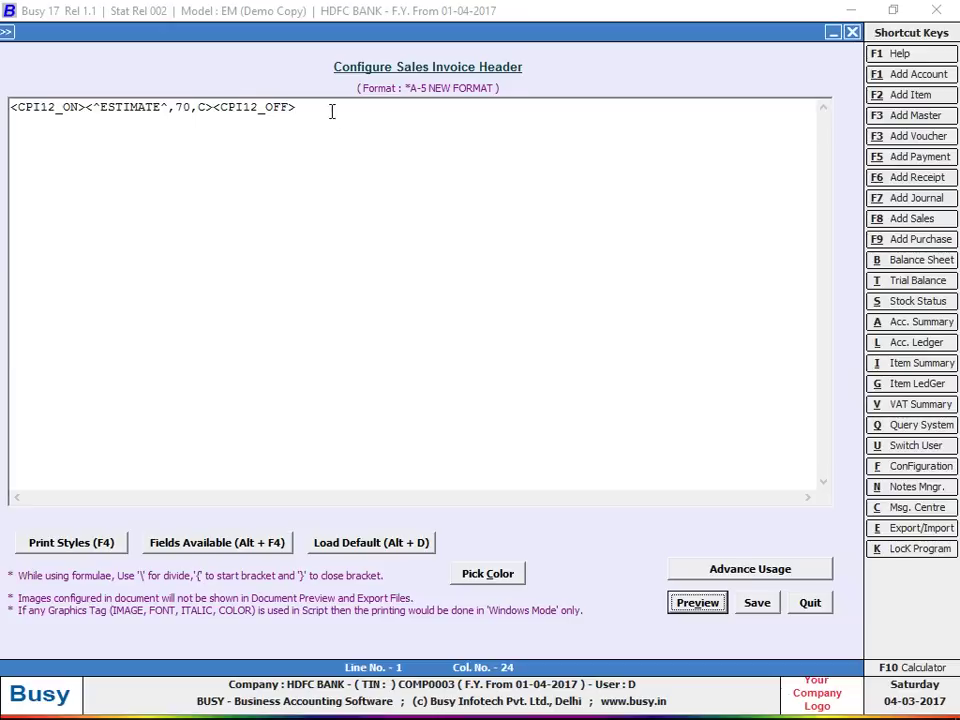
pyautogui.click(89, 107)
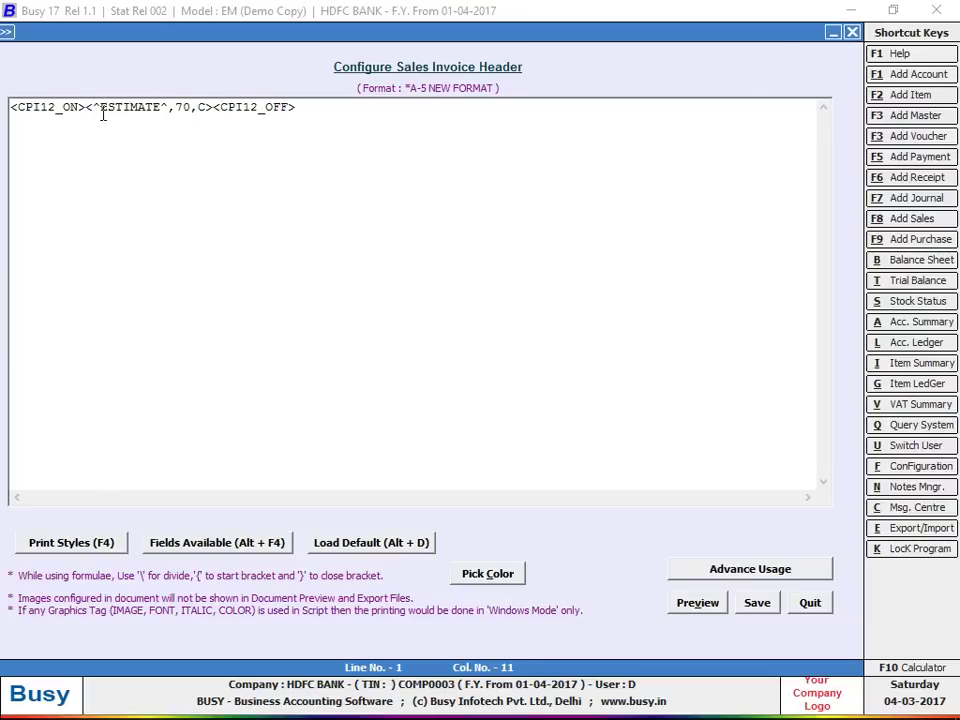
# Wrap the ESTIMATE field in <BOLD_ON> and <BOLD_OFF> tags and preview the bold title
pyautogui.press('F4')
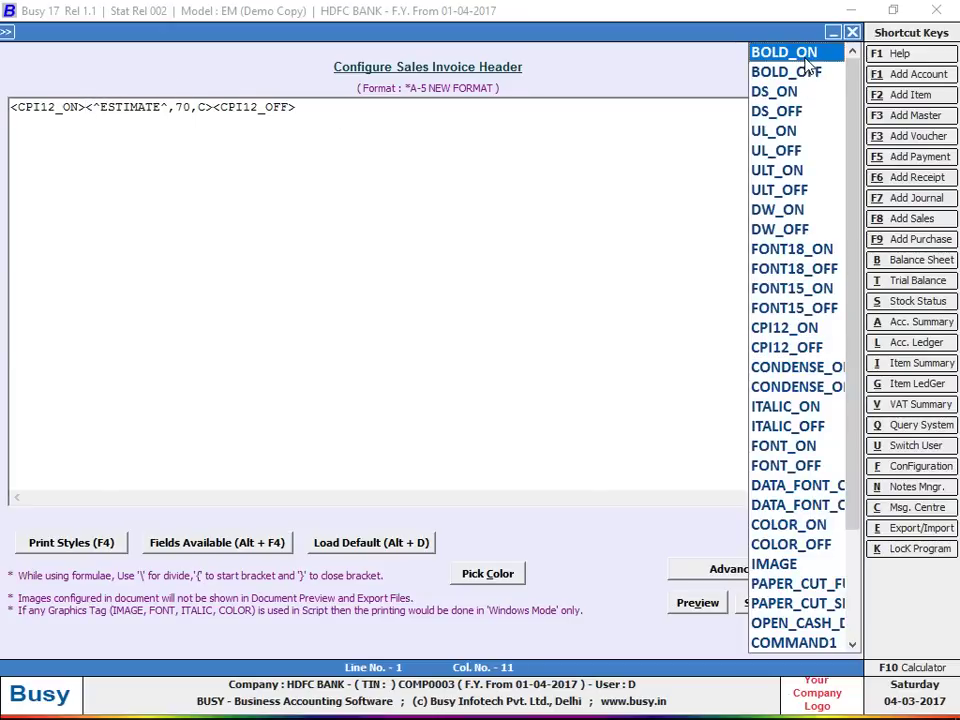
pyautogui.doubleClick(805, 58)
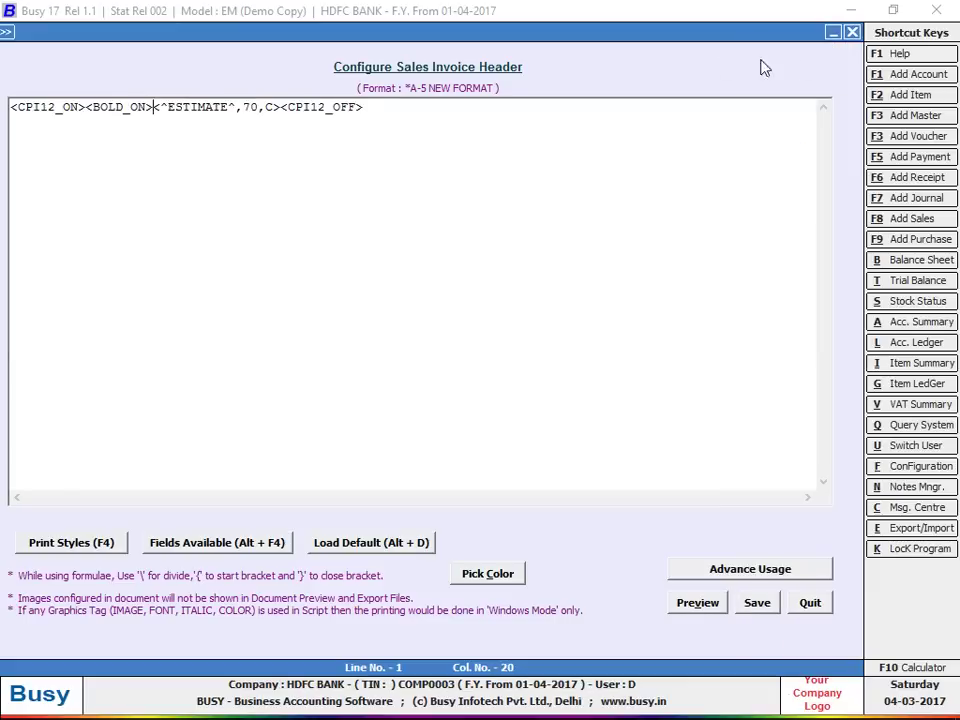
pyautogui.click(281, 107)
pyautogui.press('F4')
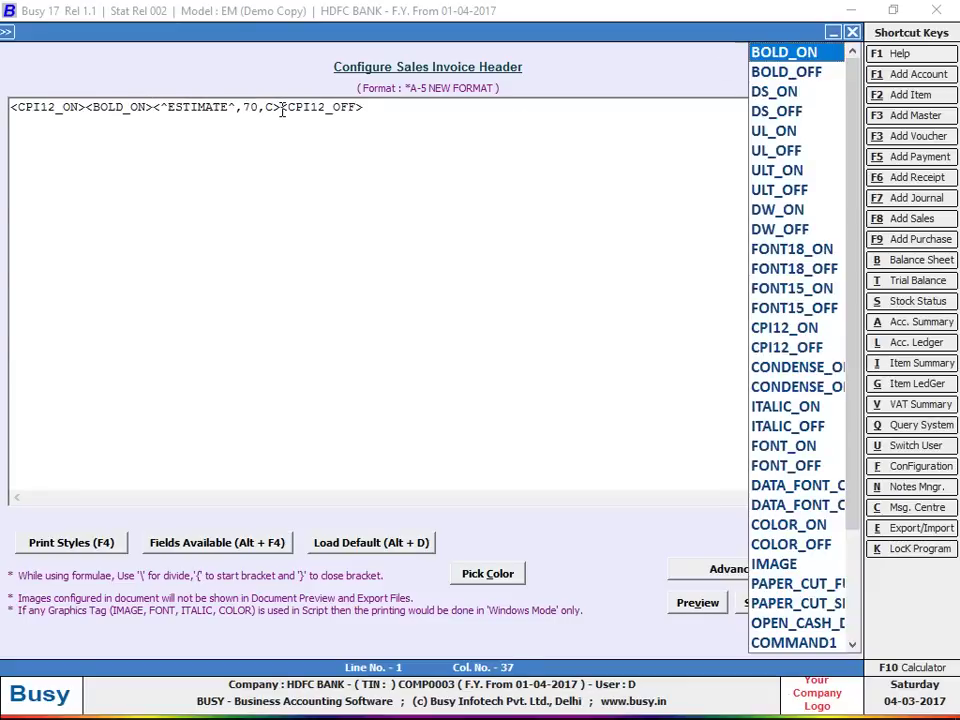
pyautogui.doubleClick(797, 72)
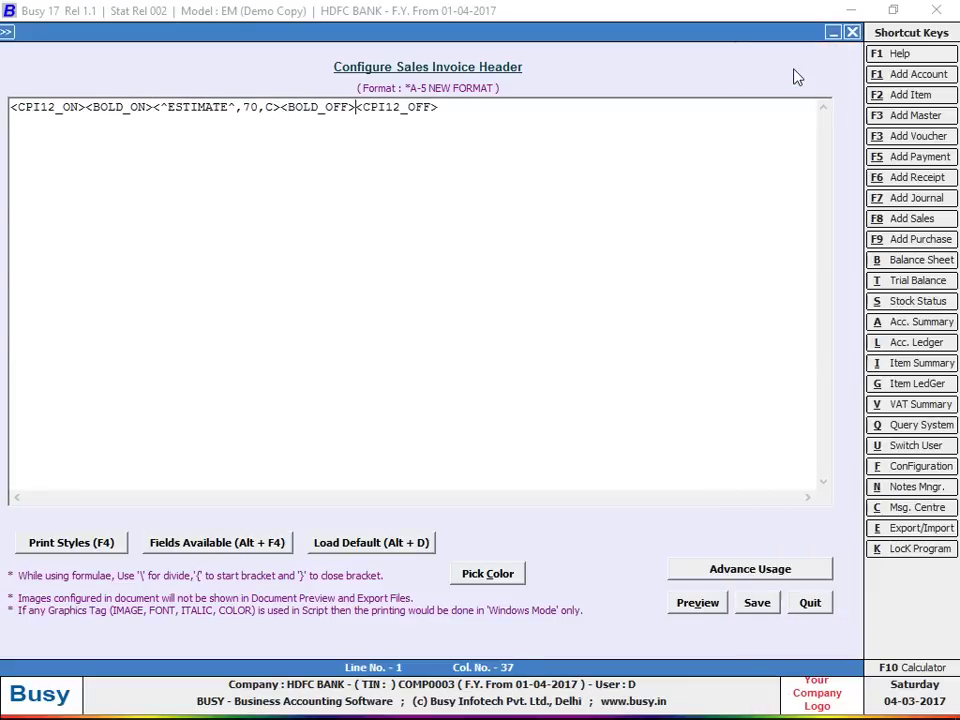
pyautogui.hotkey('alt', 'p')
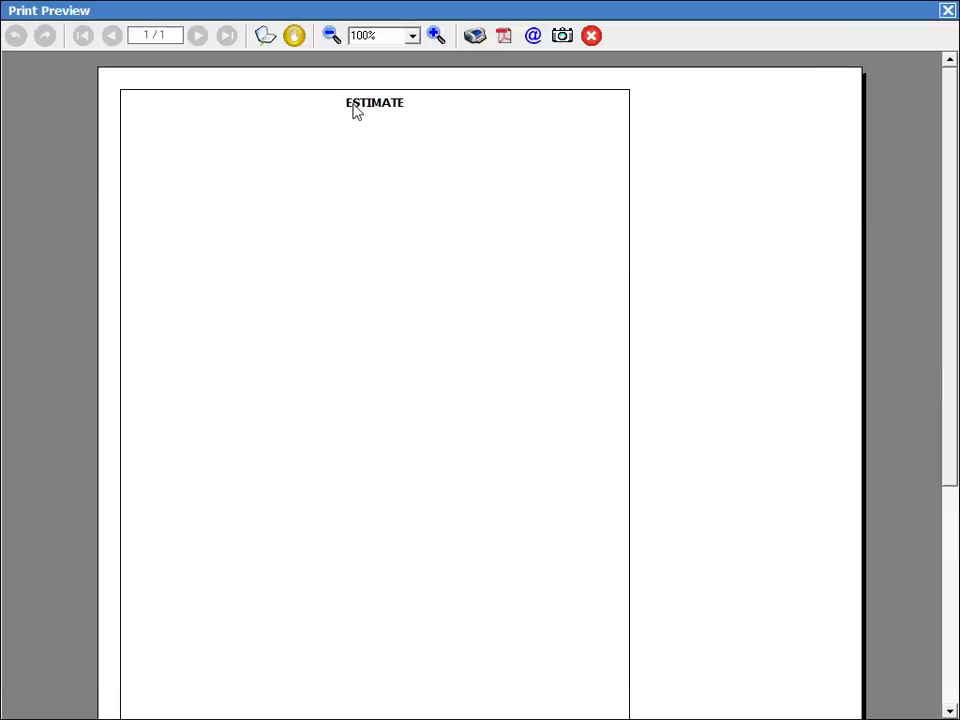
pyautogui.press('Escape')
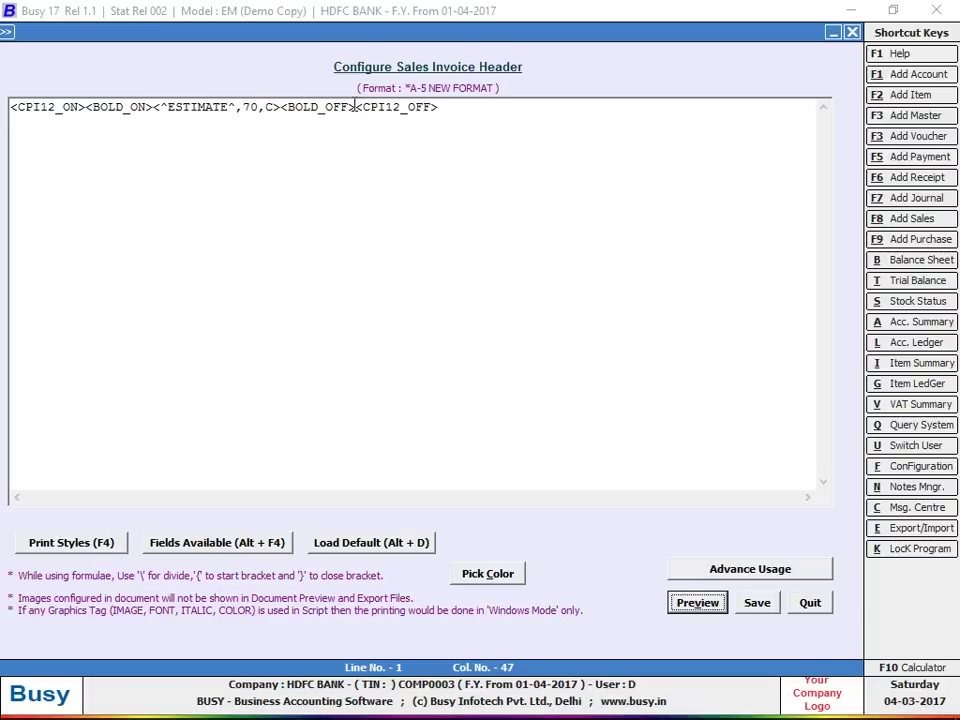
pyautogui.click(230, 107)
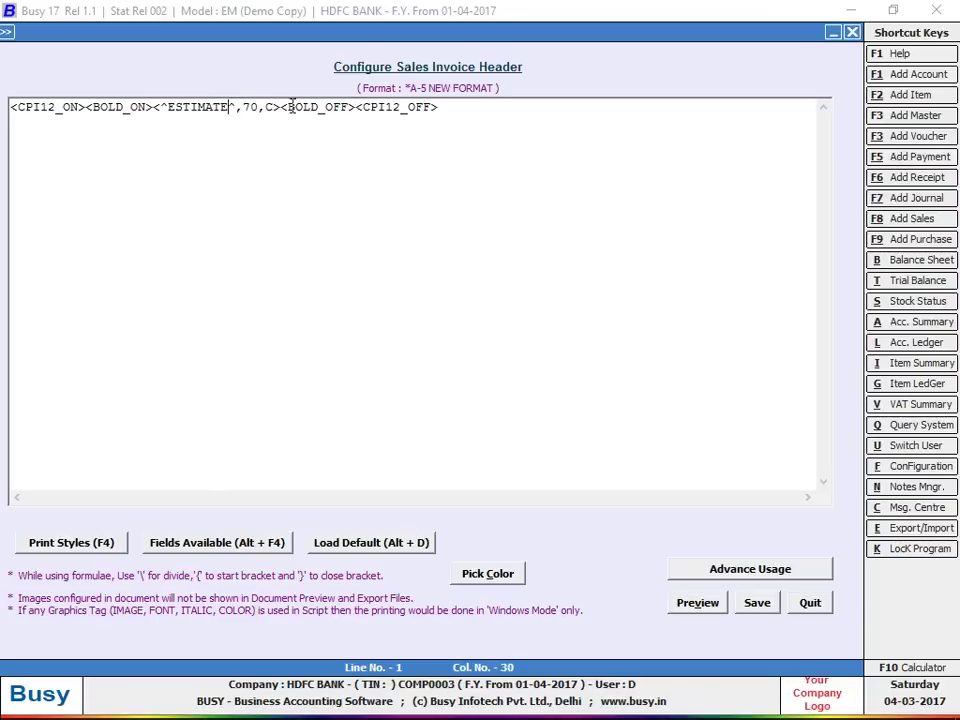
# Add a new line with a full-width horizontal rule <BLH,F> and preview the header
pyautogui.click(448, 107)
pyautogui.press('Return')
pyautogui.hotkey('alt', 'p')
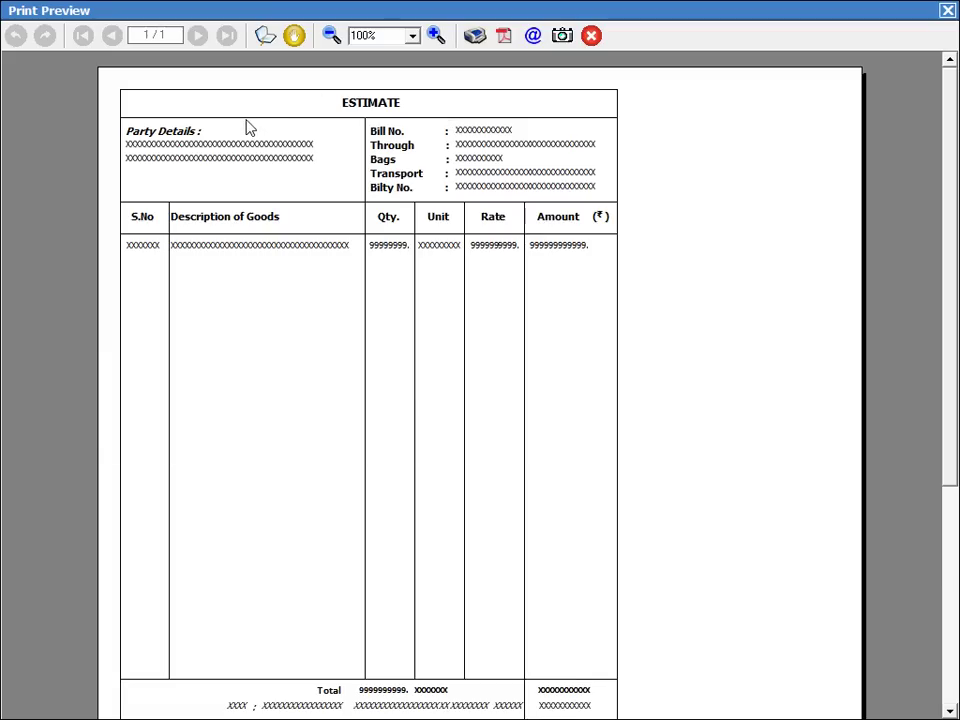
pyautogui.press('Escape')
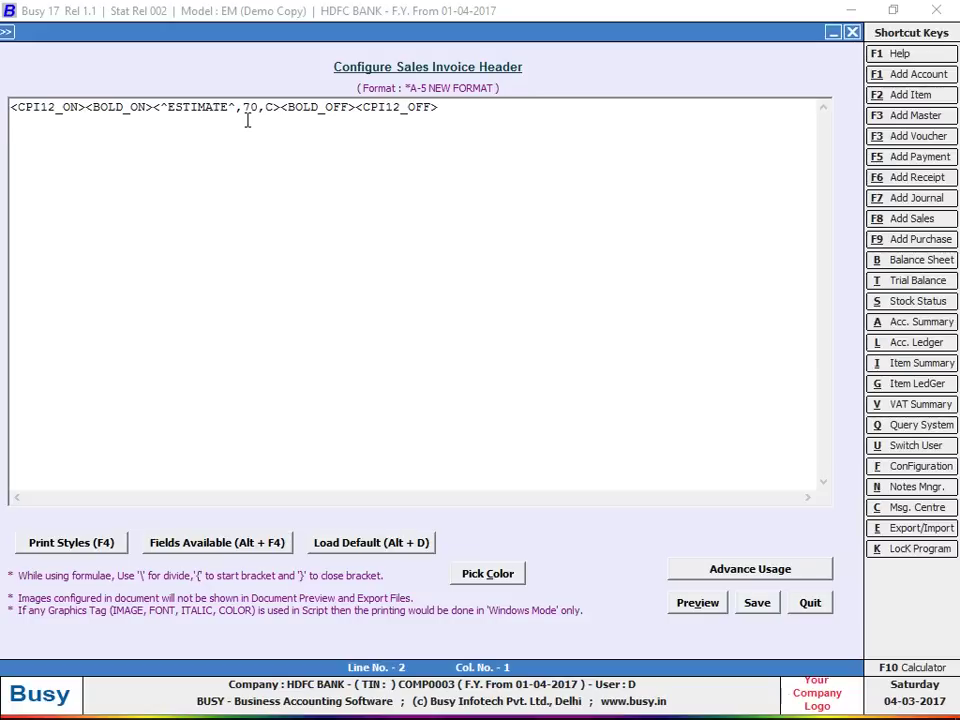
pyautogui.write('<BLH,')
pyautogui.write('F>')
pyautogui.hotkey('ctrl', 'p')
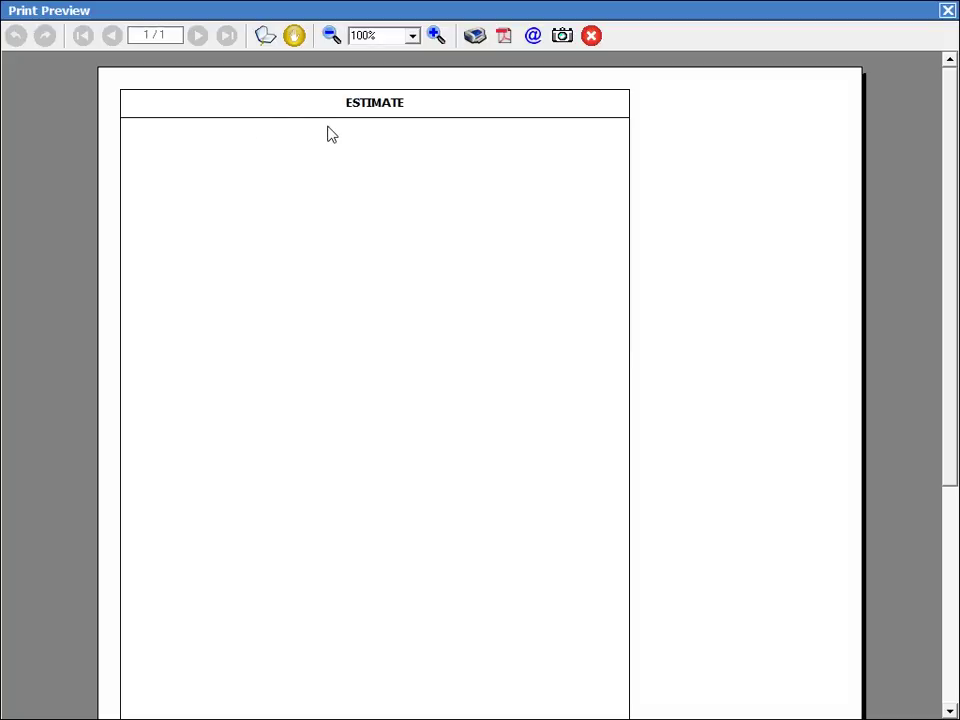
pyautogui.press('Escape')
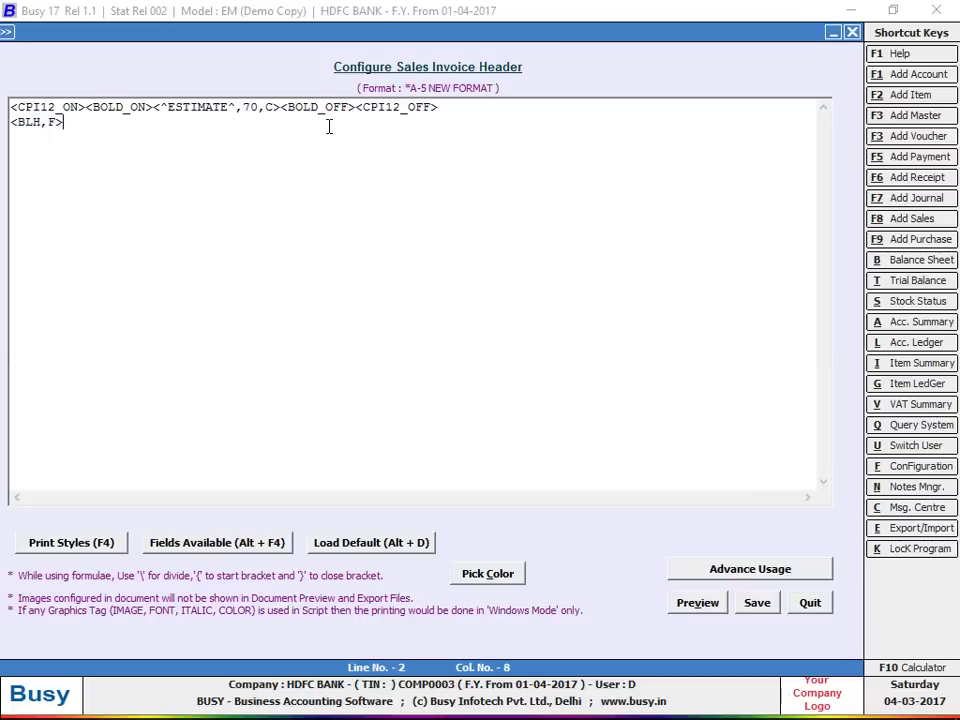
pyautogui.hotkey('ctrl', 'p')
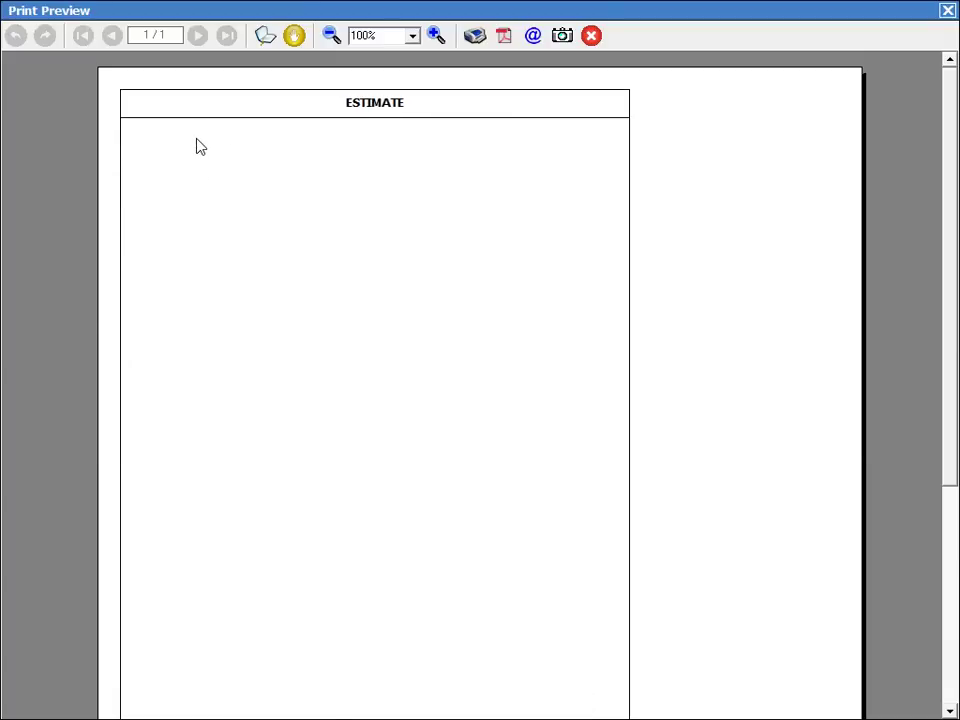
pyautogui.press('Escape')
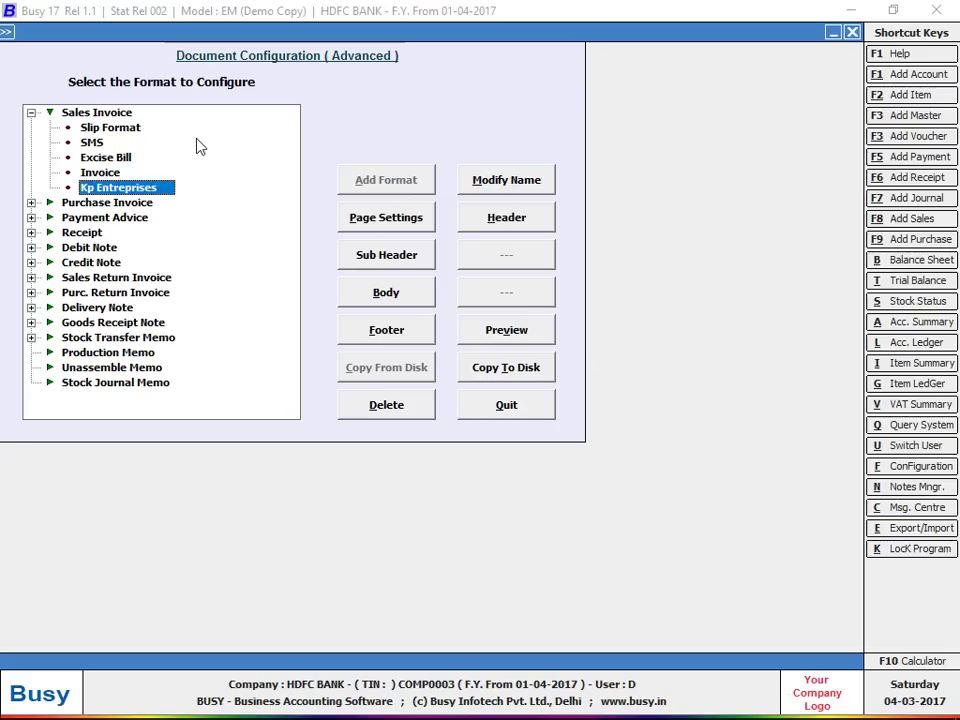
pyautogui.hotkey('alt', 'v')
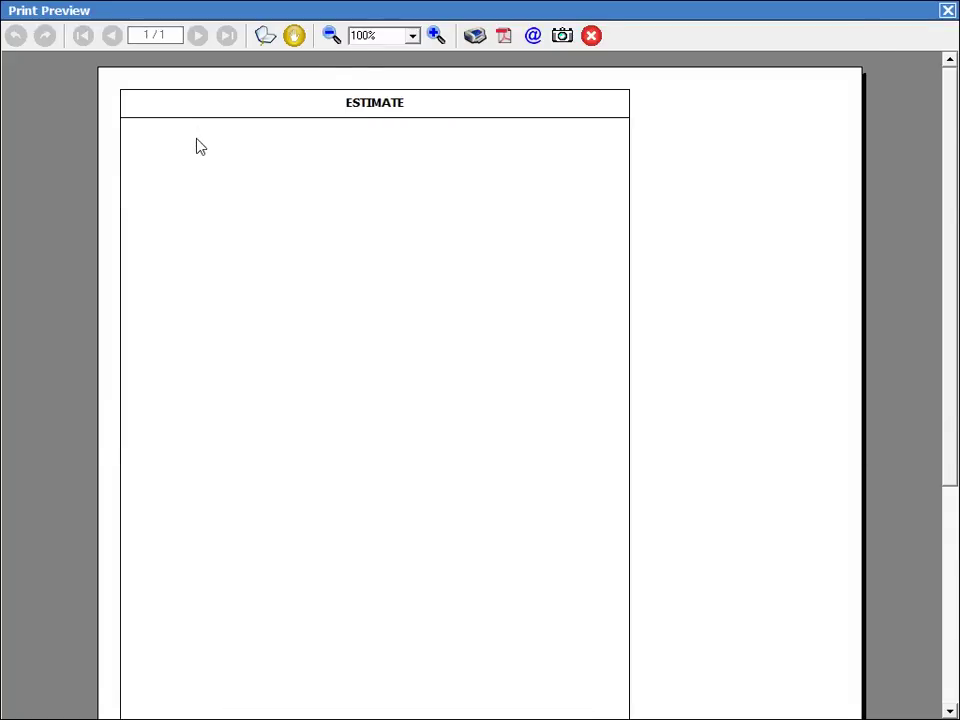
pyautogui.press('Escape')
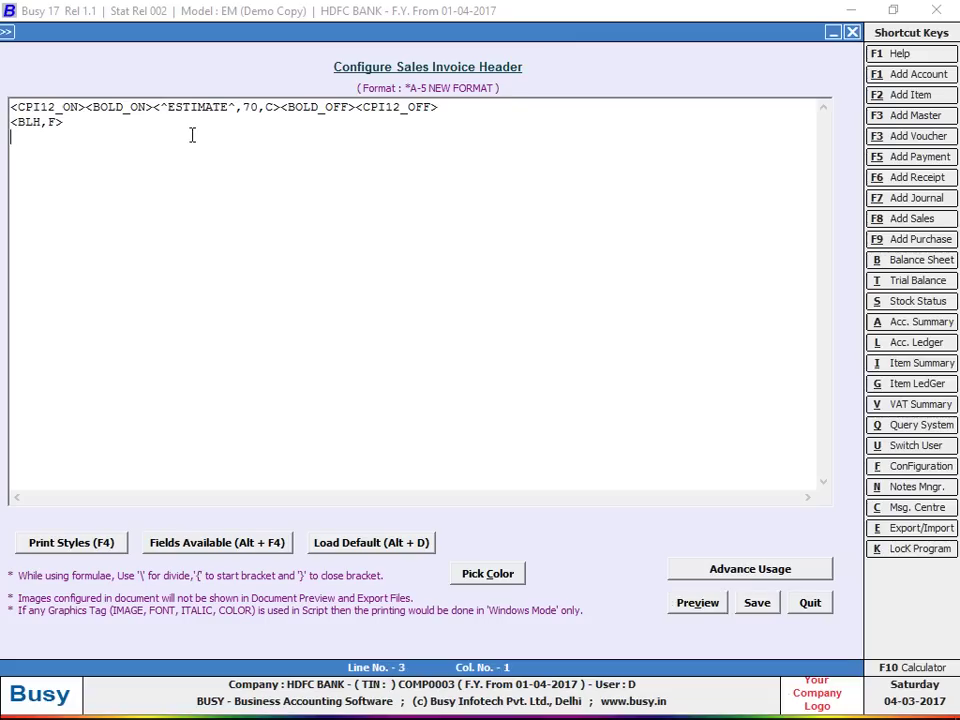
# Start line 3 with the 12-cpi, bold-on and italic-on print tags
pyautogui.write('<c')
pyautogui.press('Return')
pyautogui.hotkey('alt', 'v')
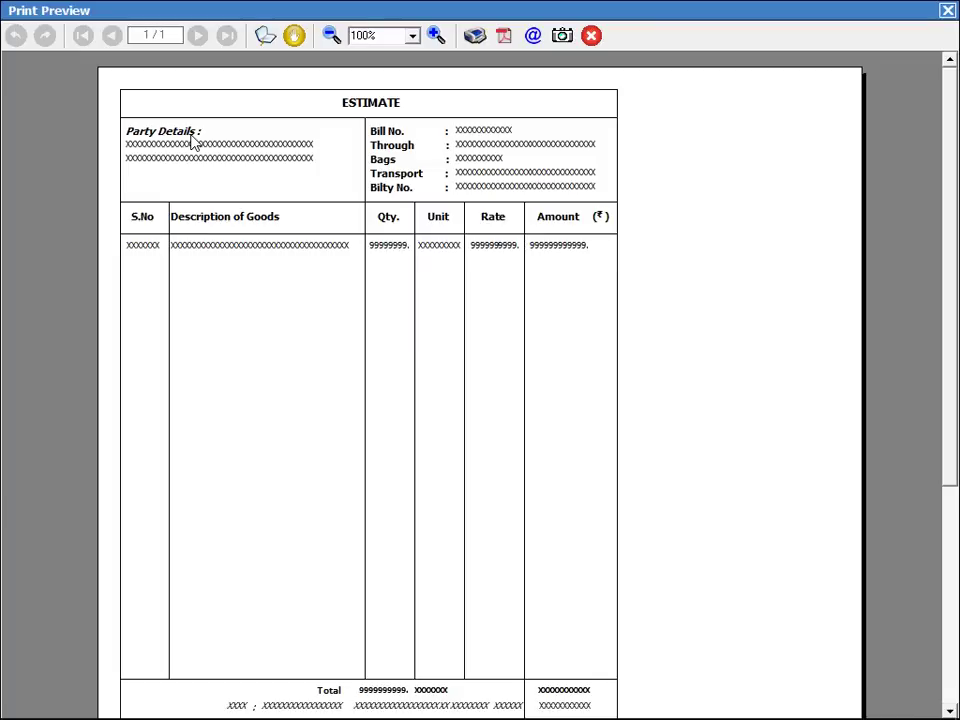
pyautogui.press('Escape')
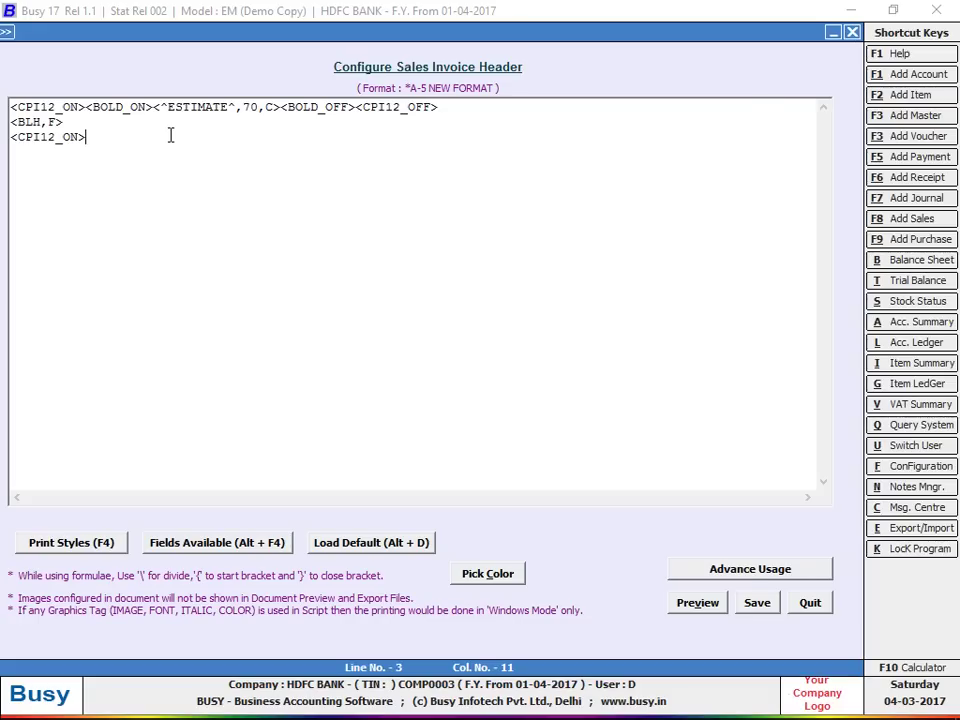
pyautogui.write('<')
pyautogui.write('b')
pyautogui.press('Return')
pyautogui.hotkey('alt', 'v')
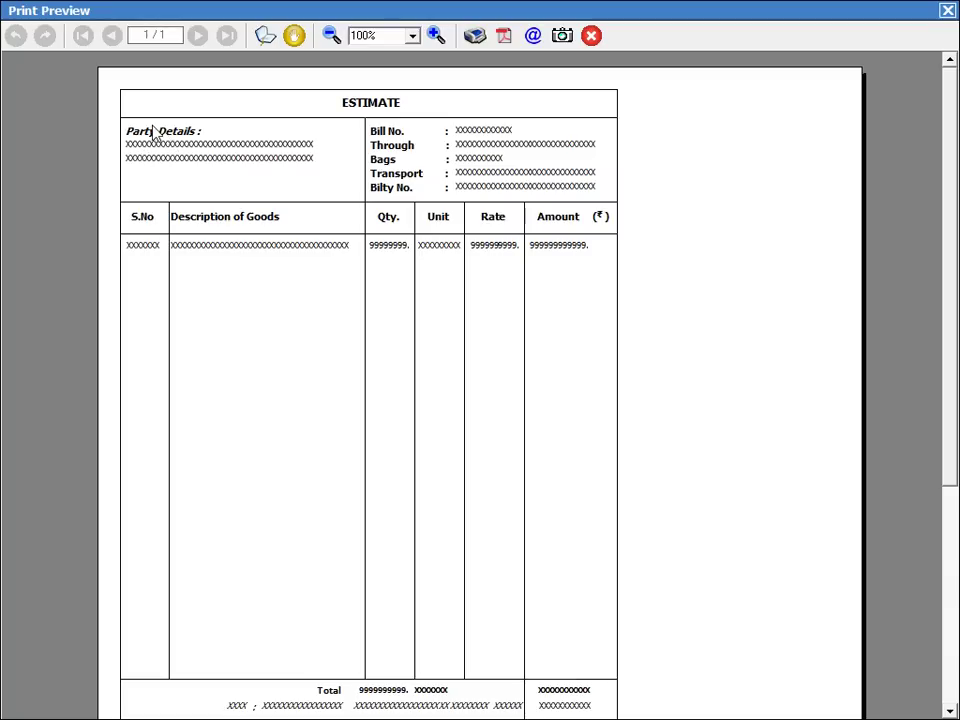
pyautogui.press('Escape')
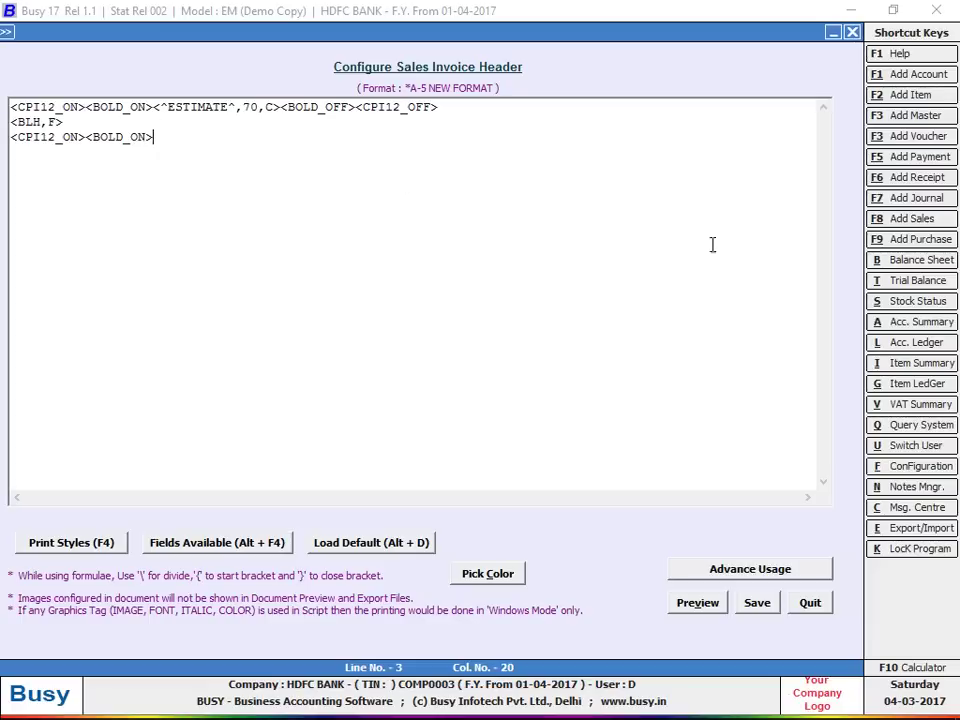
pyautogui.write('<i')
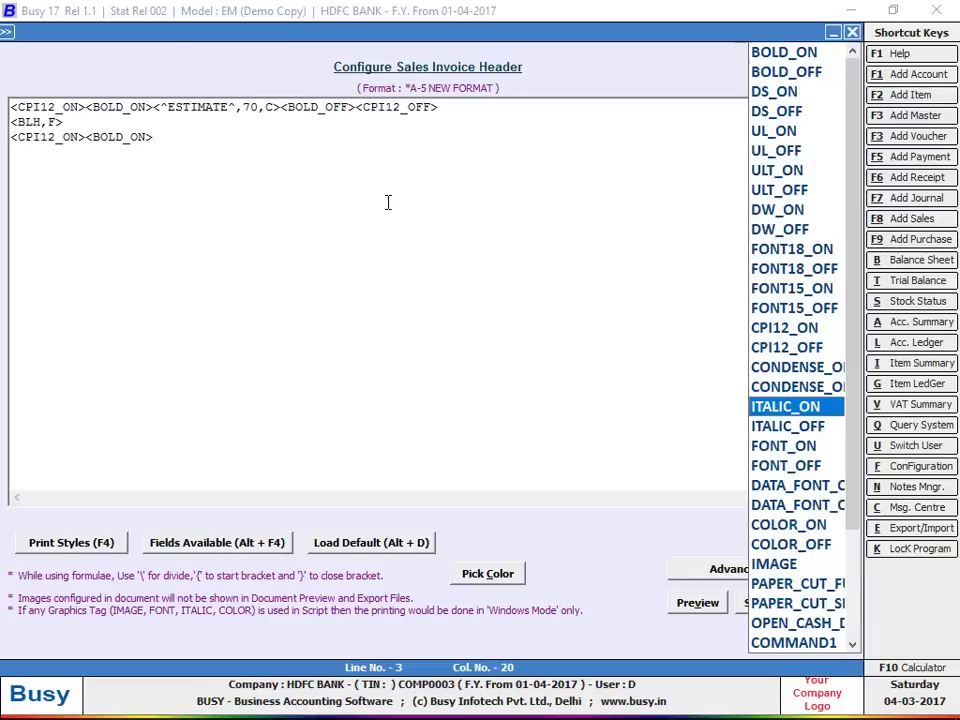
pyautogui.press('Return')
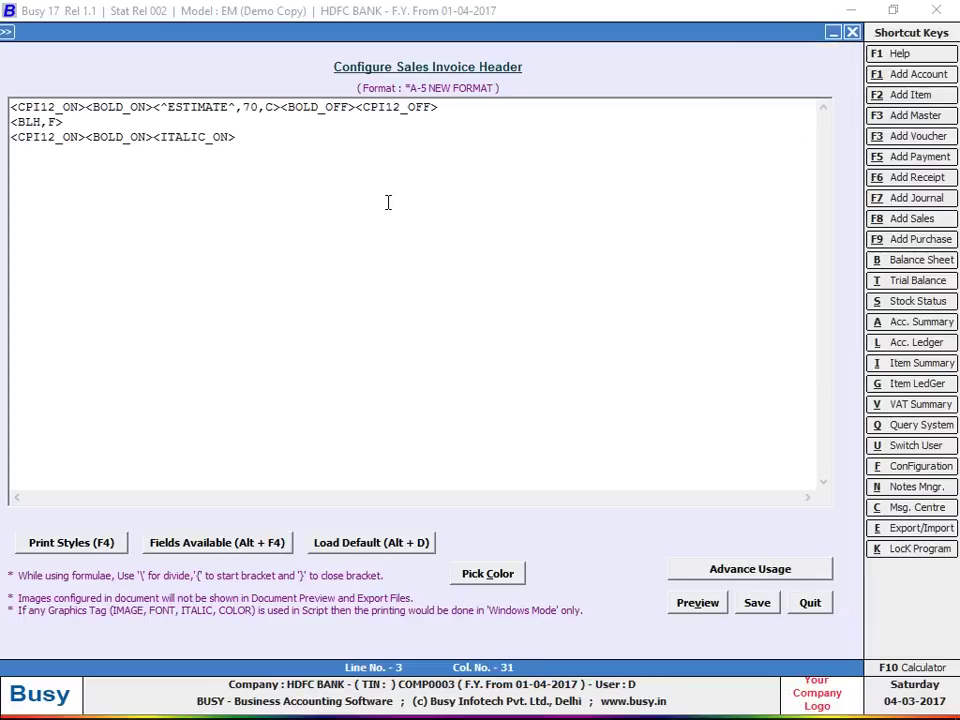
pyautogui.hotkey('alt', 'v')
pyautogui.press('Escape')
# Insert a static text field reading 'Party Deatiles :' with width 18
pyautogui.click(210, 543)
pyautogui.press('Return')
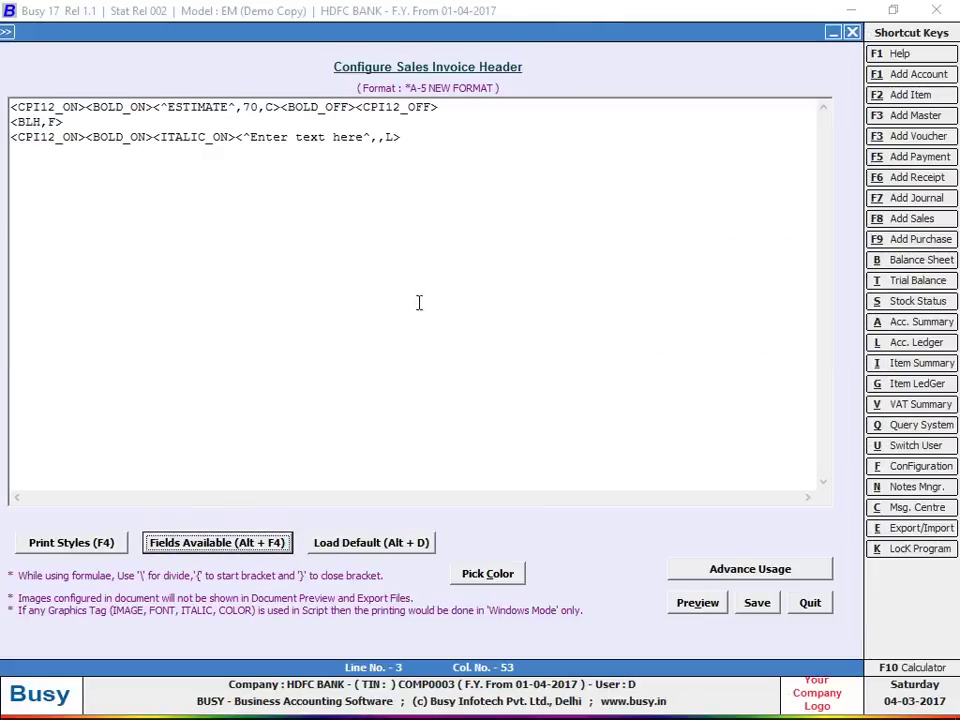
pyautogui.click(364, 137)
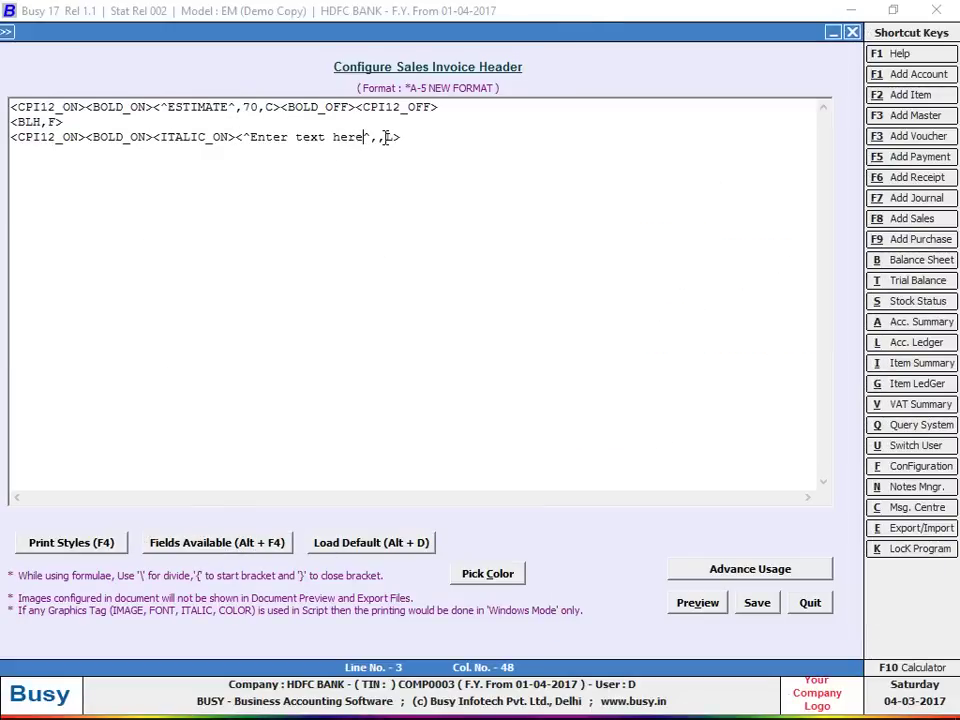
pyautogui.press('BackSpace')
pyautogui.press('BackSpace')
pyautogui.press('BackSpace')
pyautogui.press('BackSpace')
pyautogui.press('BackSpace')
pyautogui.press('BackSpace')
pyautogui.press('BackSpace')
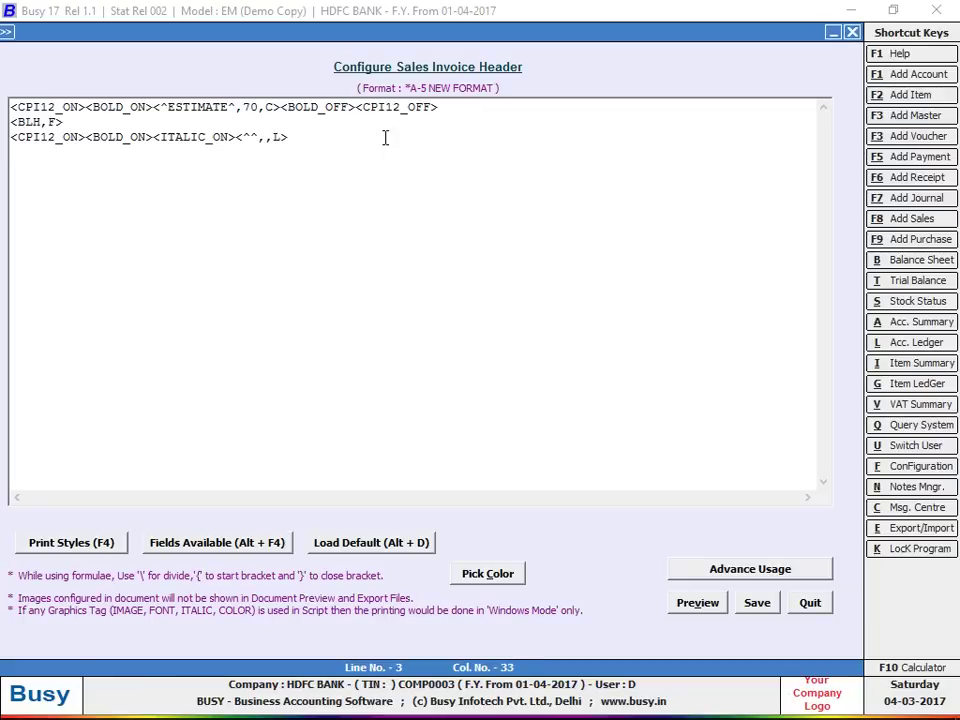
pyautogui.write('Party ')
pyautogui.write('Deat')
pyautogui.write('iles :')
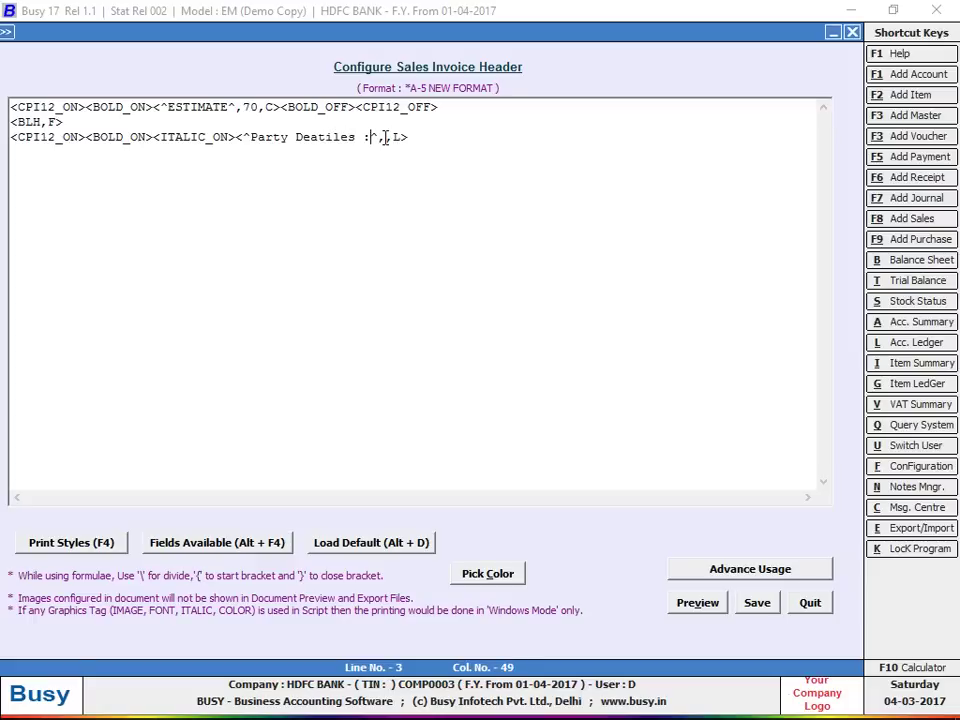
pyautogui.press('Right')
pyautogui.press('Right')
pyautogui.hotkey('alt', 'p')
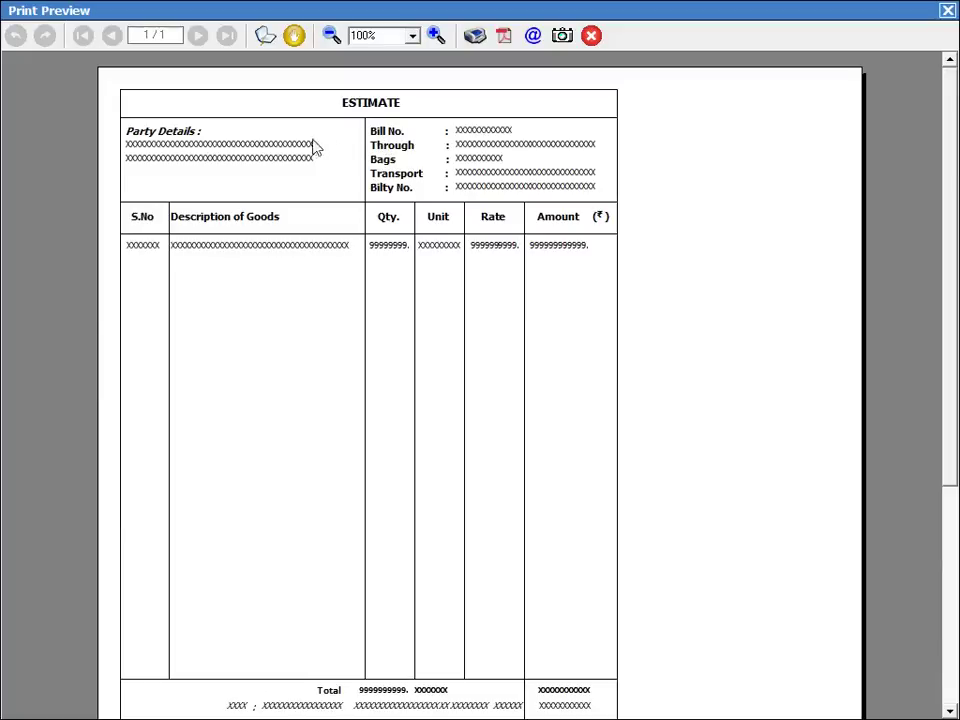
pyautogui.press('Escape')
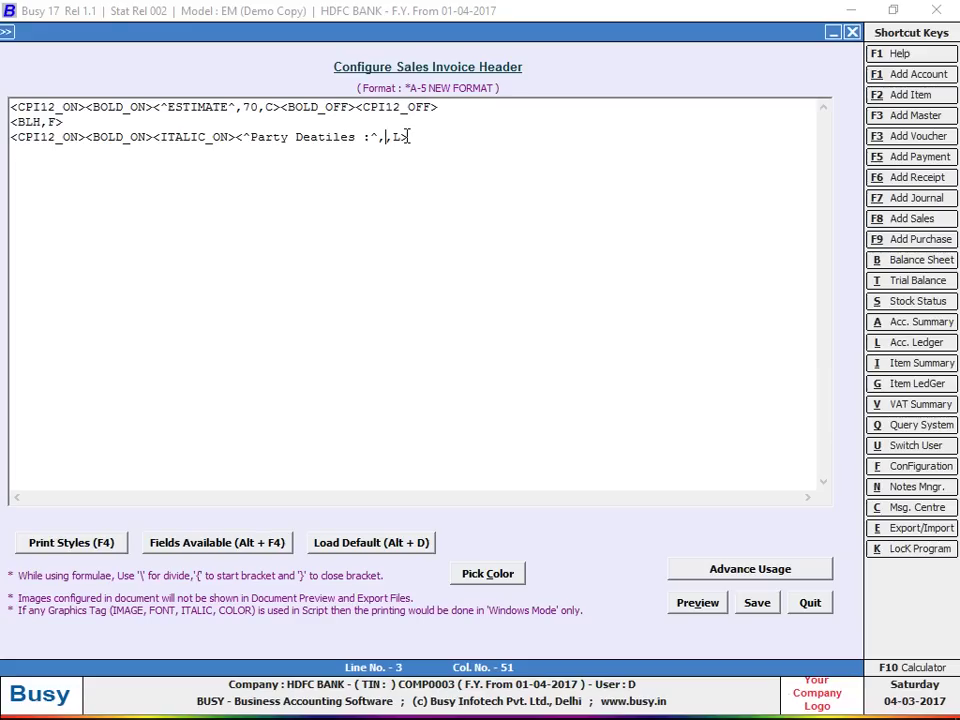
pyautogui.write('18')
# Close line 3 with the bold-off and 12-cpi off tags, then preview the header
pyautogui.click(435, 139)
pyautogui.rightClick(435, 139)
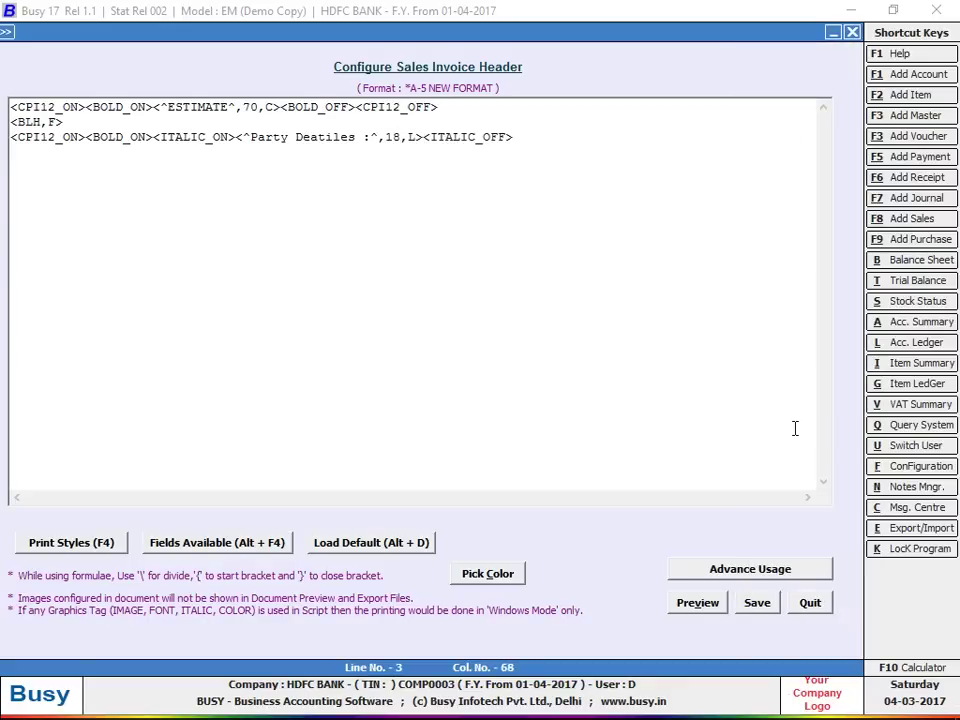
pyautogui.press('F4')
pyautogui.press('Home')
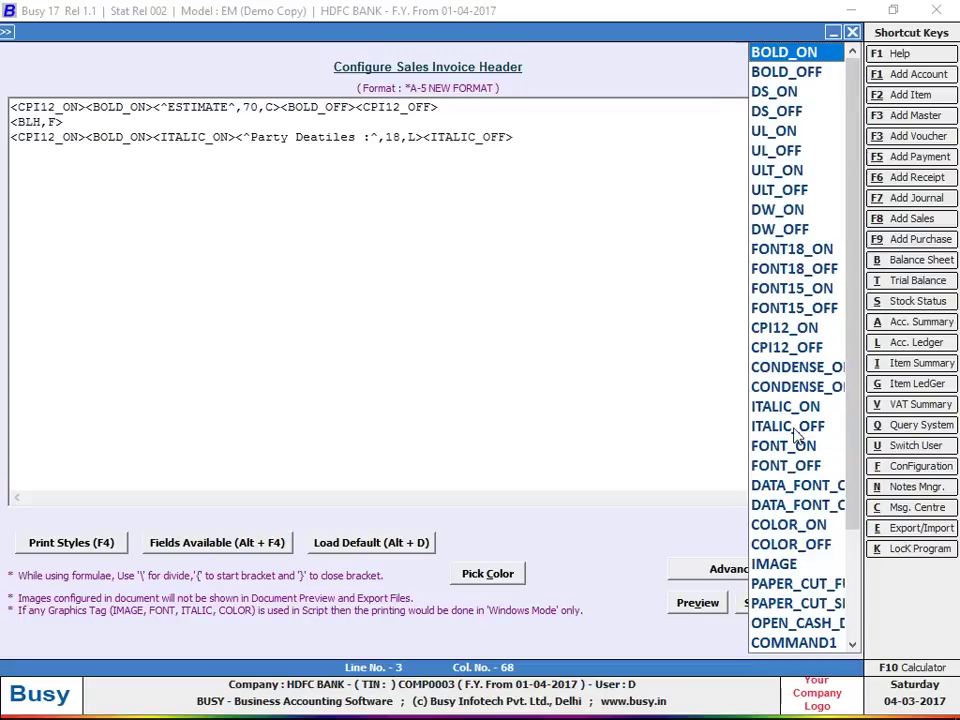
pyautogui.press('Down')
pyautogui.press('Return')
pyautogui.press('F4')
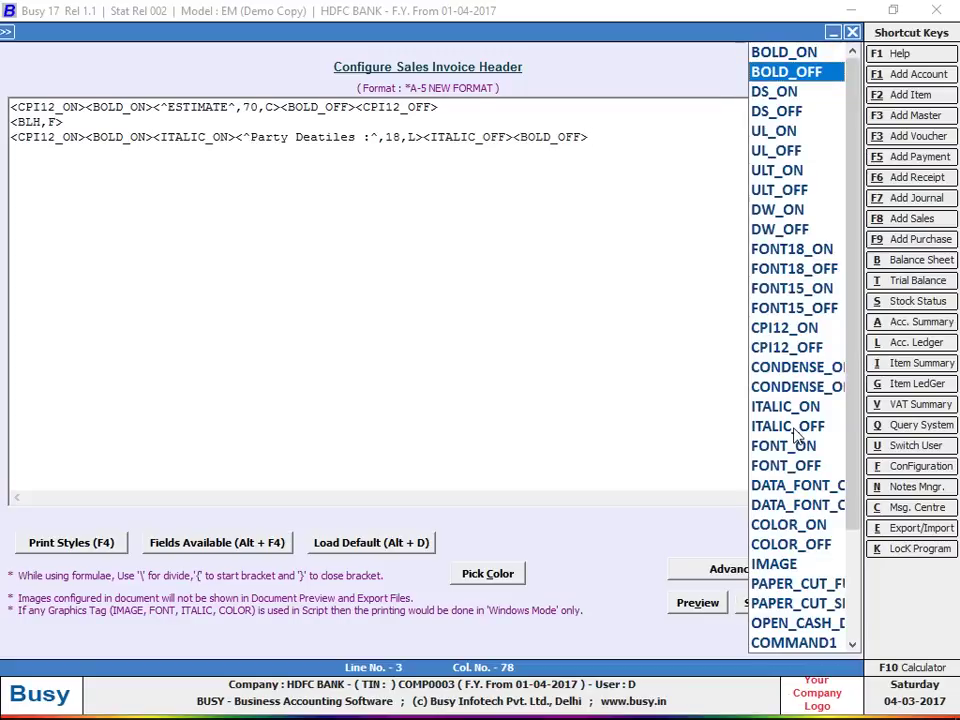
pyautogui.press('c')
pyautogui.press('Down')
pyautogui.press('Return')
pyautogui.press('Return')
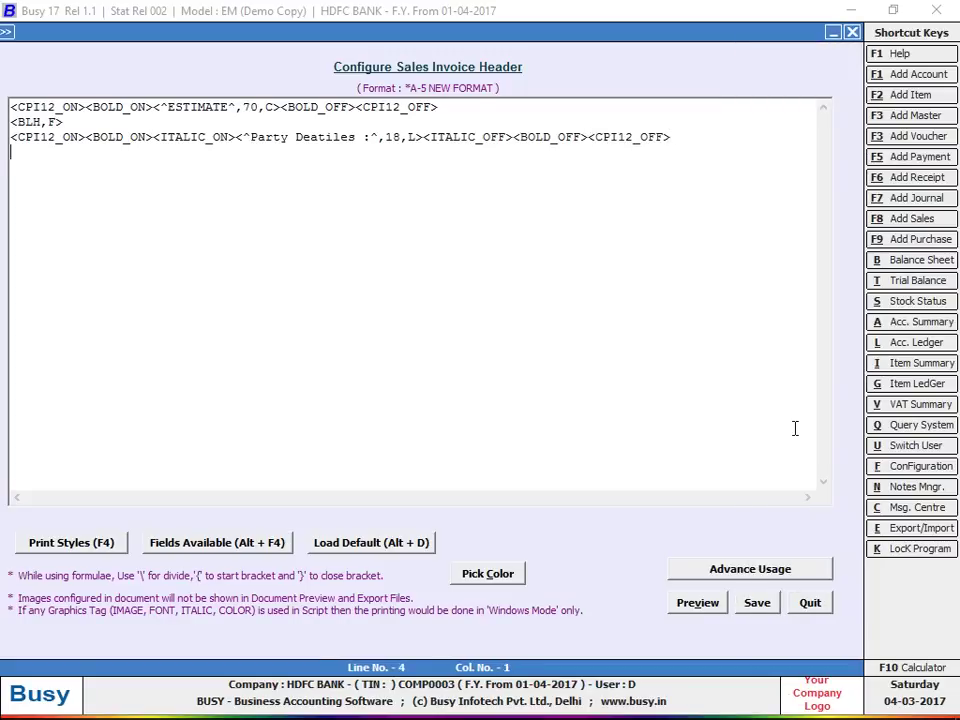
pyautogui.hotkey('alt', 'p')
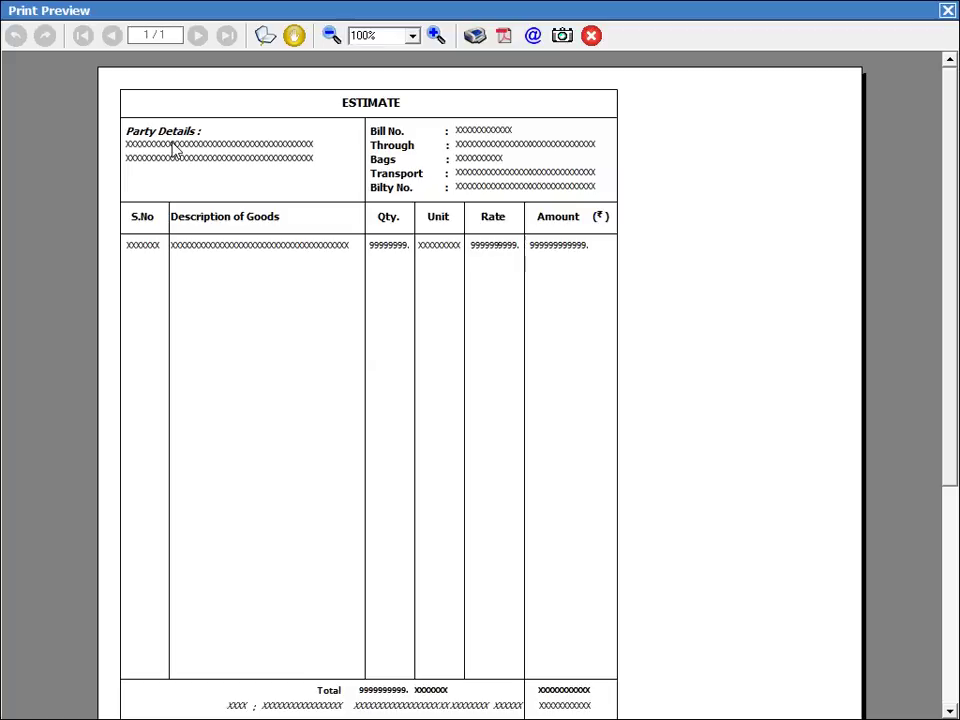
# Replace line 3's 12-cpi on/off tags with CONDENSE_ON and CONDENSE_OFF, then preview the label
pyautogui.press('Escape')
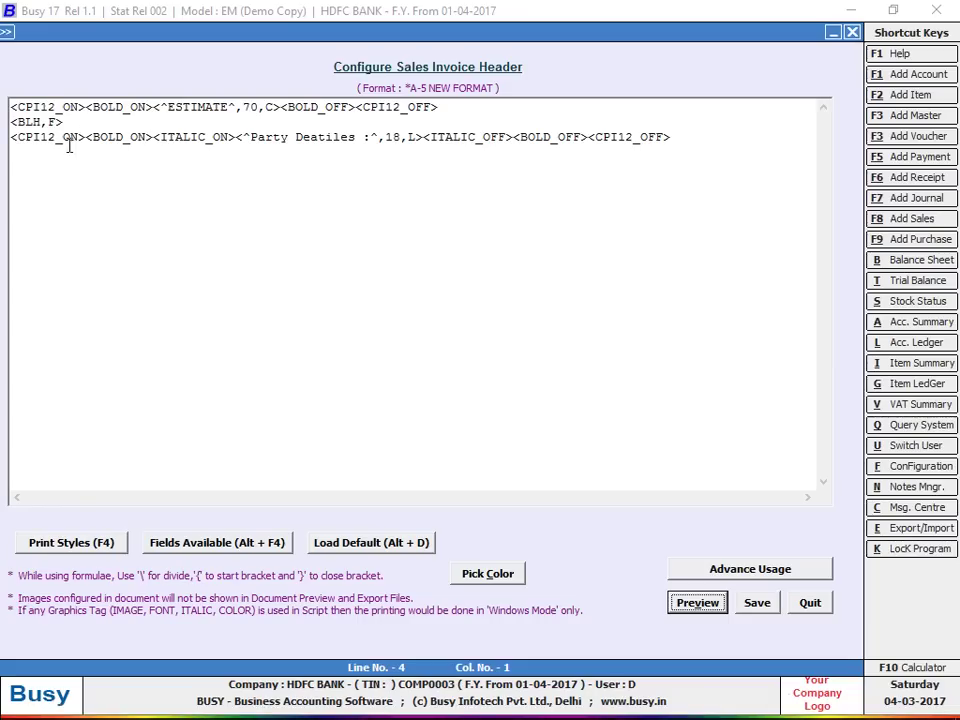
pyautogui.click(88, 138)
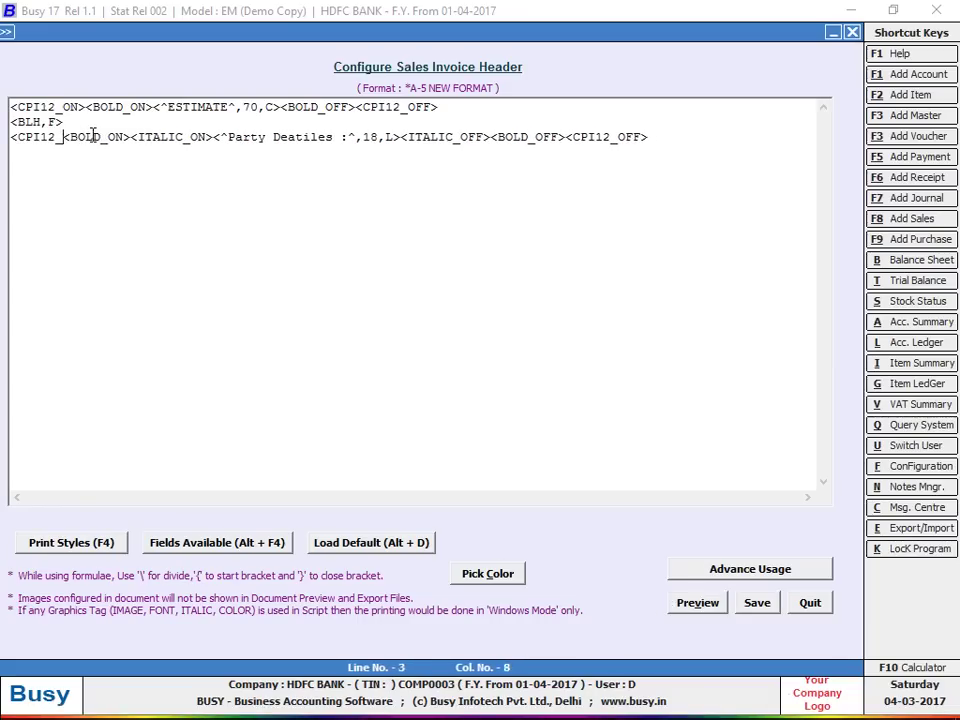
pyautogui.press('BackSpace')
pyautogui.press('BackSpace')
pyautogui.press('BackSpace')
pyautogui.press('BackSpace')
pyautogui.press('BackSpace')
pyautogui.press('BackSpace')
pyautogui.write('<')
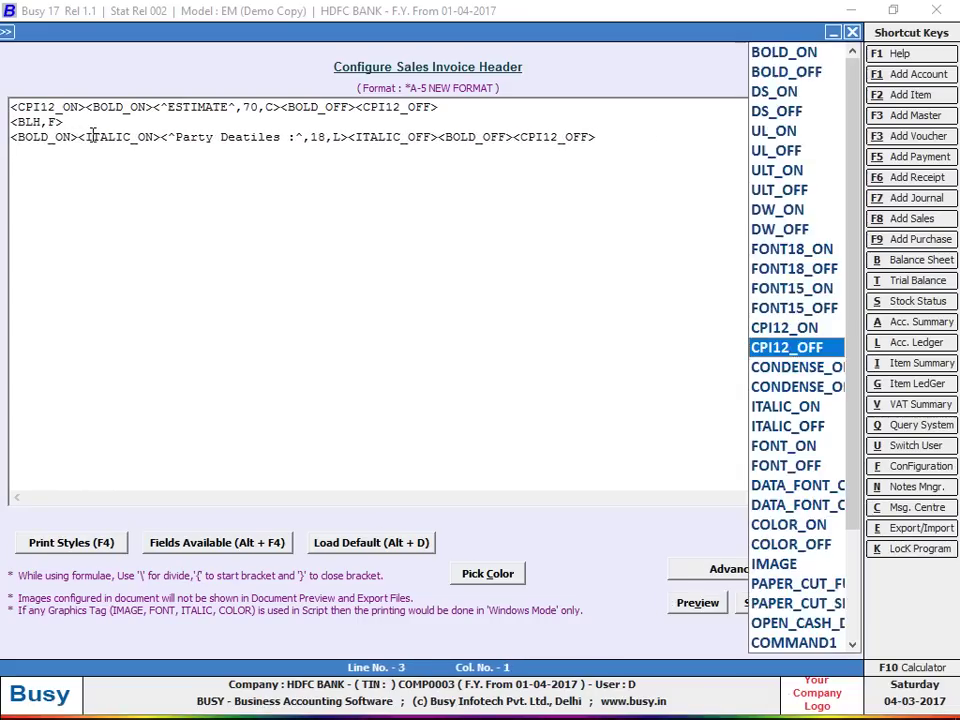
pyautogui.press('Down')
pyautogui.press('Return')
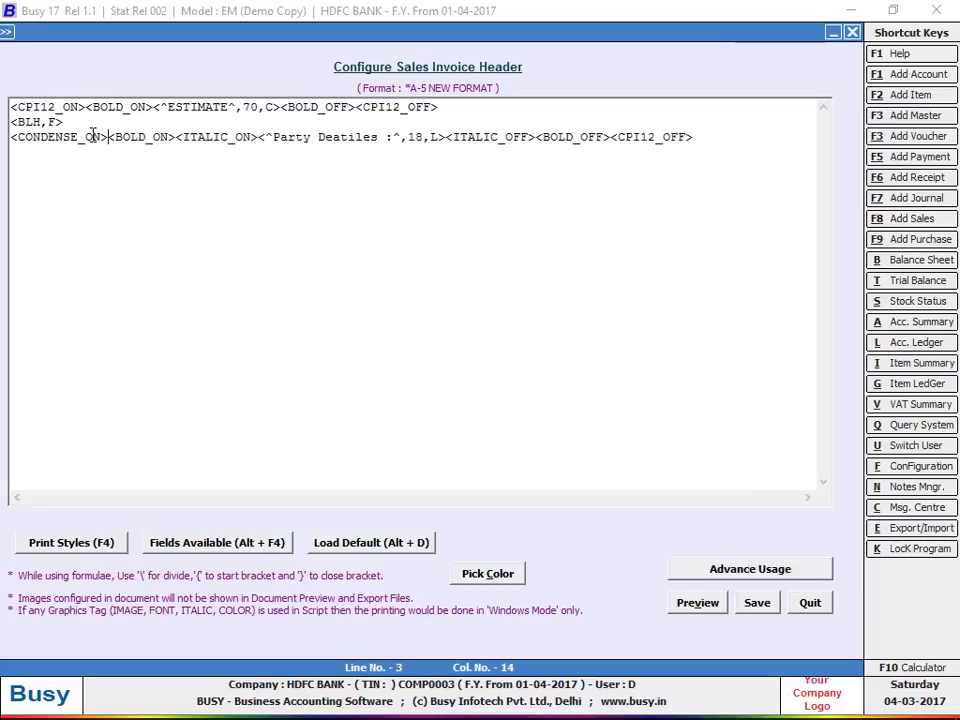
pyautogui.press('End')
pyautogui.press('BackSpace')
pyautogui.press('BackSpace')
pyautogui.press('BackSpace')
pyautogui.press('BackSpace')
pyautogui.press('BackSpace')
pyautogui.press('BackSpace')
pyautogui.press('BackSpace')
pyautogui.press('BackSpace')
pyautogui.press('BackSpace')
pyautogui.press('BackSpace')
pyautogui.press('BackSpace')
pyautogui.write('<')
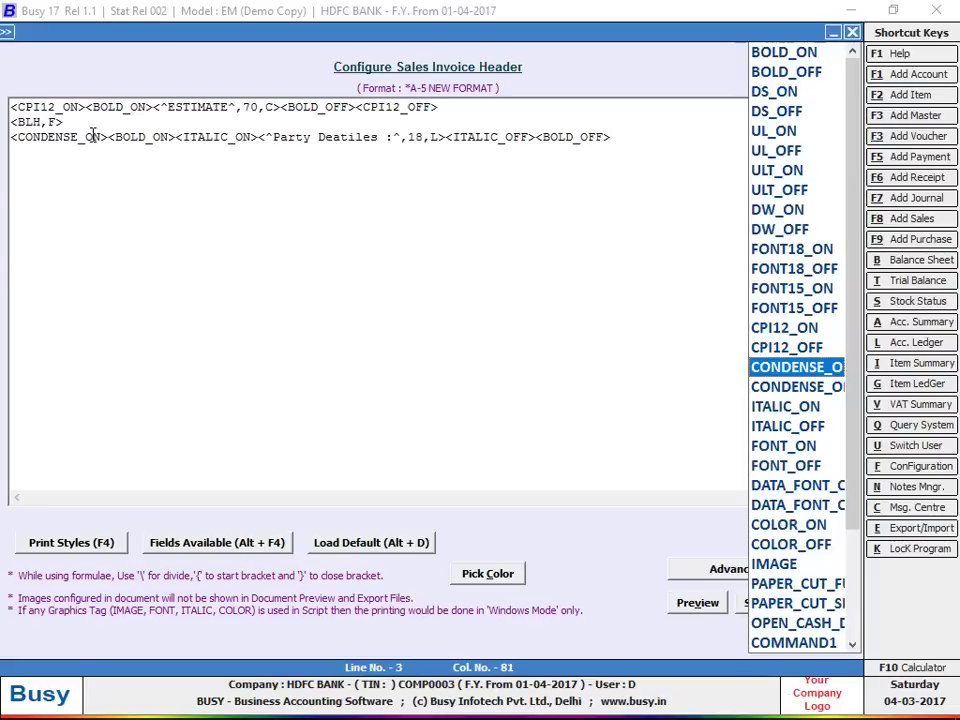
pyautogui.press('Down')
pyautogui.press('Return')
pyautogui.hotkey('alt', 'p')
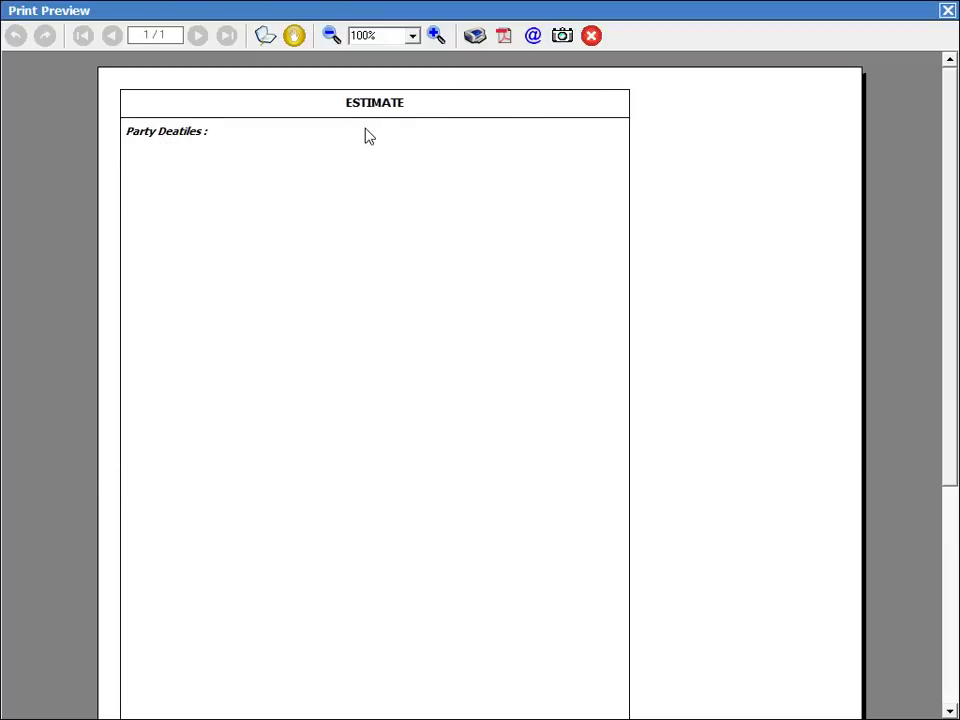
pyautogui.press('Escape')
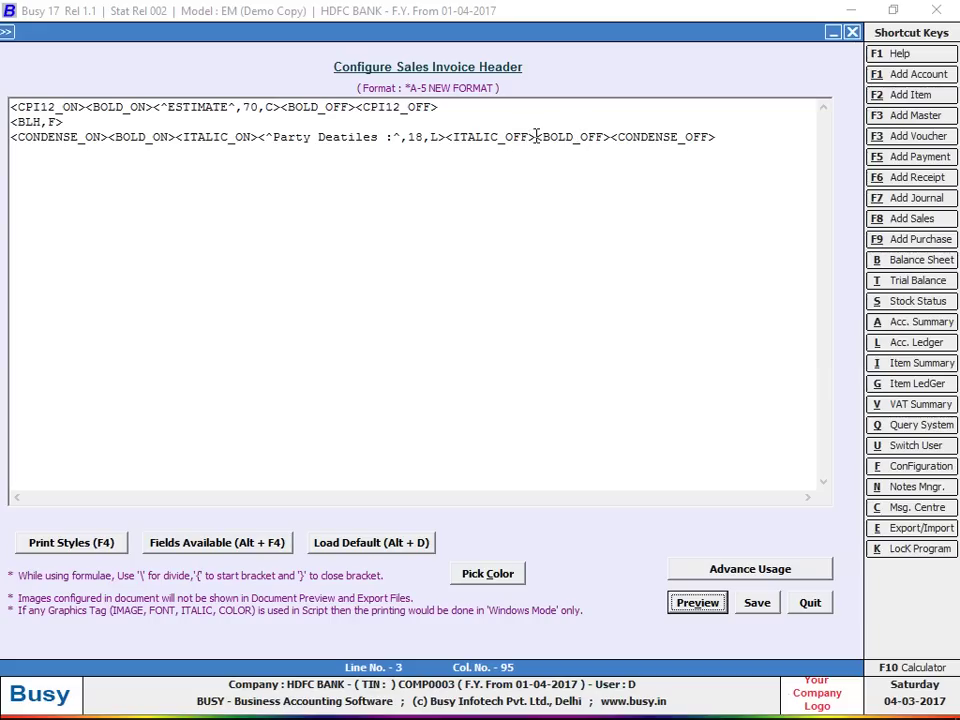
# Insert a <BLV,A> vertical divider before the bold-off tag on line 3 and preview
pyautogui.click(536, 136)
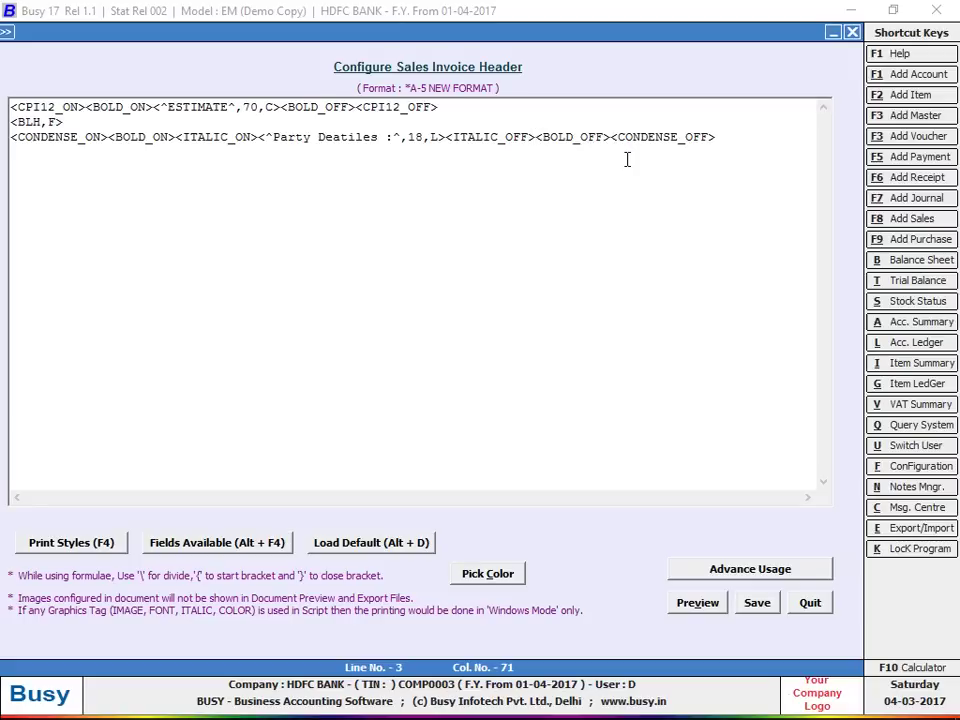
pyautogui.write('<bl')
pyautogui.press('BackSpace')
pyautogui.press('BackSpace')
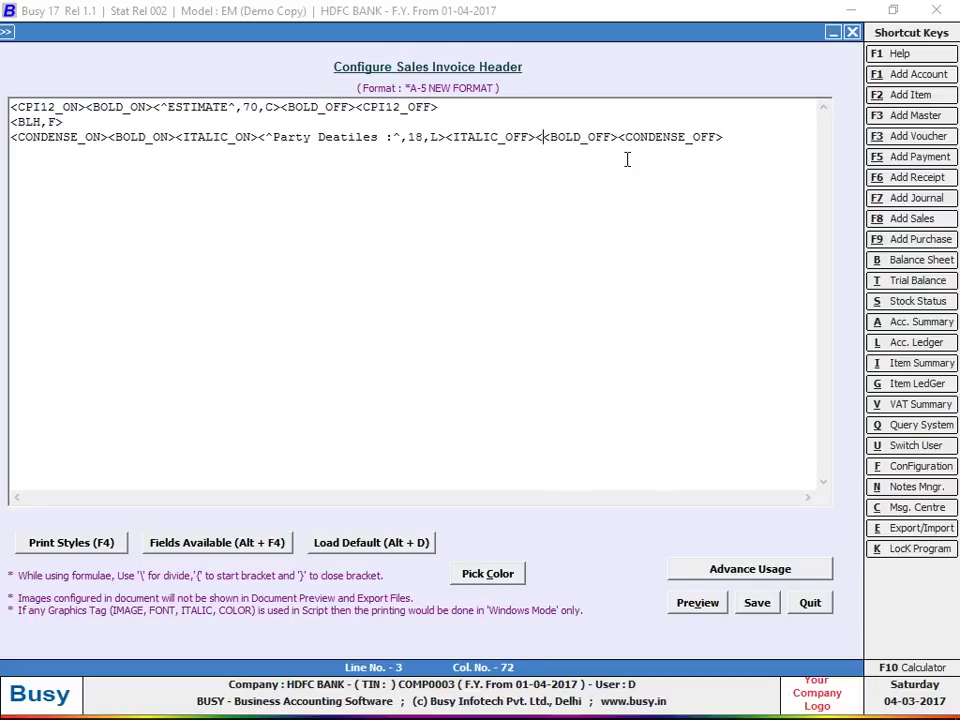
pyautogui.write('BLV,A')
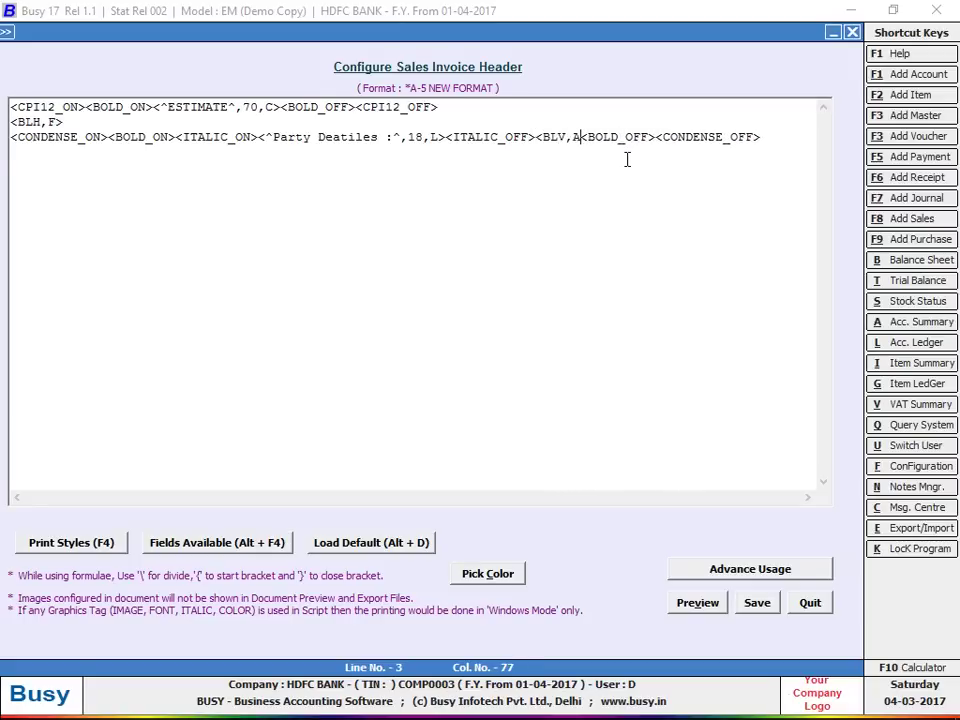
pyautogui.write('>')
pyautogui.hotkey('alt', 'p')
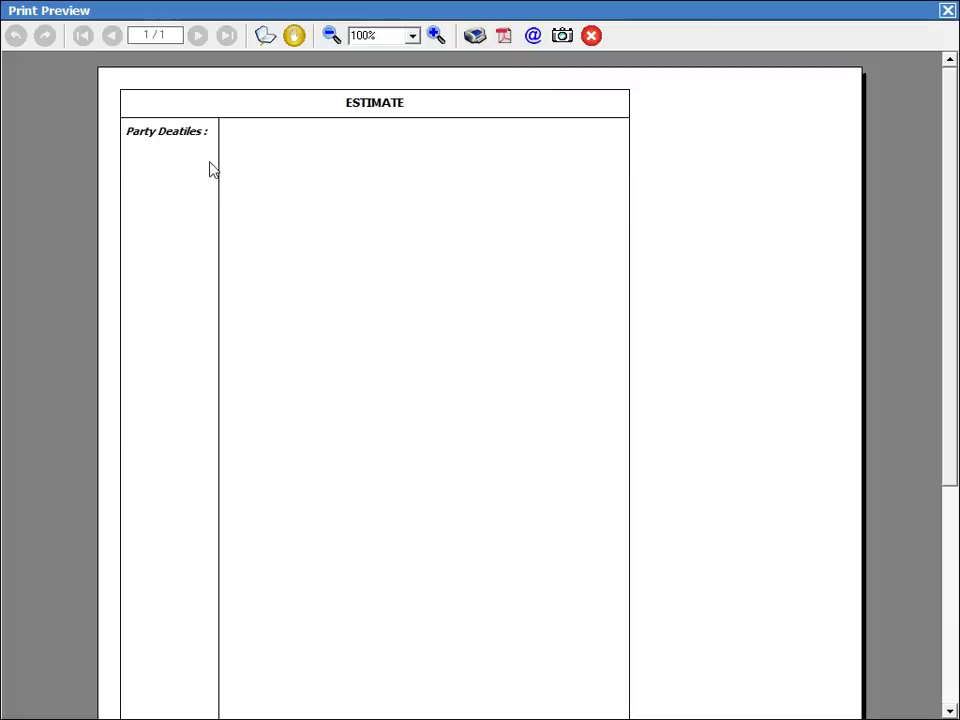
pyautogui.press('Escape')
# Widen the Party Deatiles label from 18 to 36, then 50, comparing against the reference estimate
pyautogui.click(424, 137)
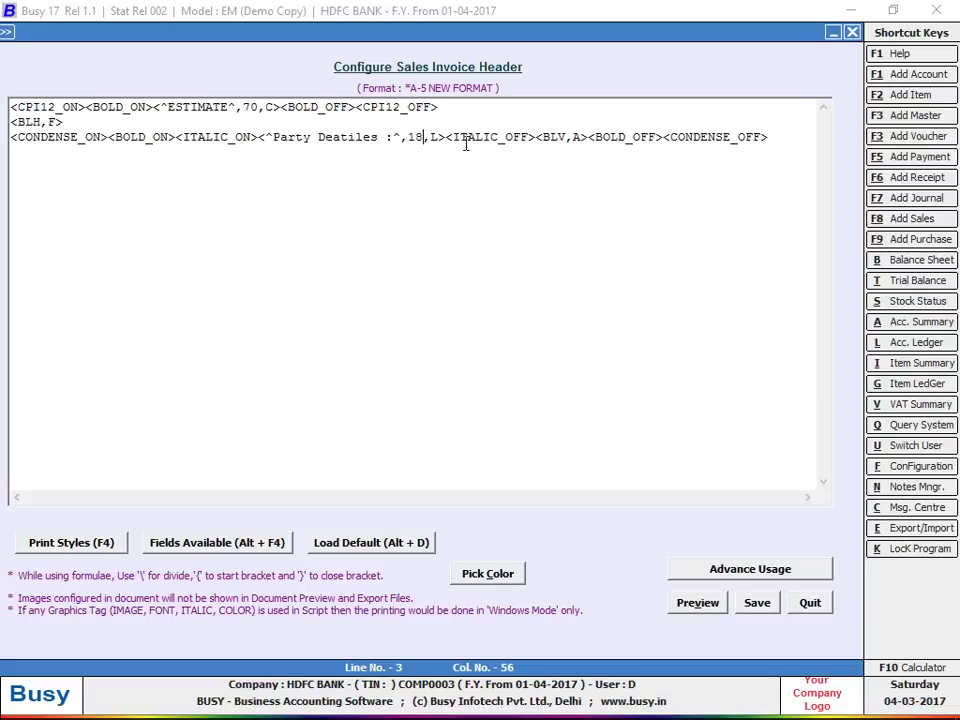
pyautogui.press('BackSpace')
pyautogui.press('BackSpace')
pyautogui.write('36')
pyautogui.hotkey('alt', 'p')
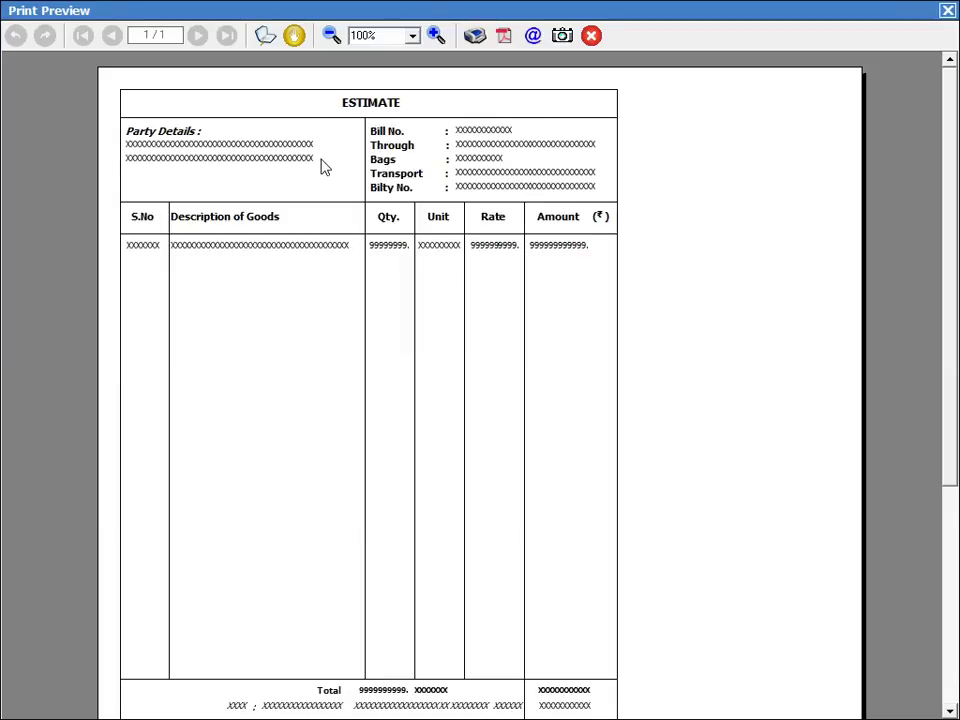
pyautogui.press('Escape')
pyautogui.click(425, 144)
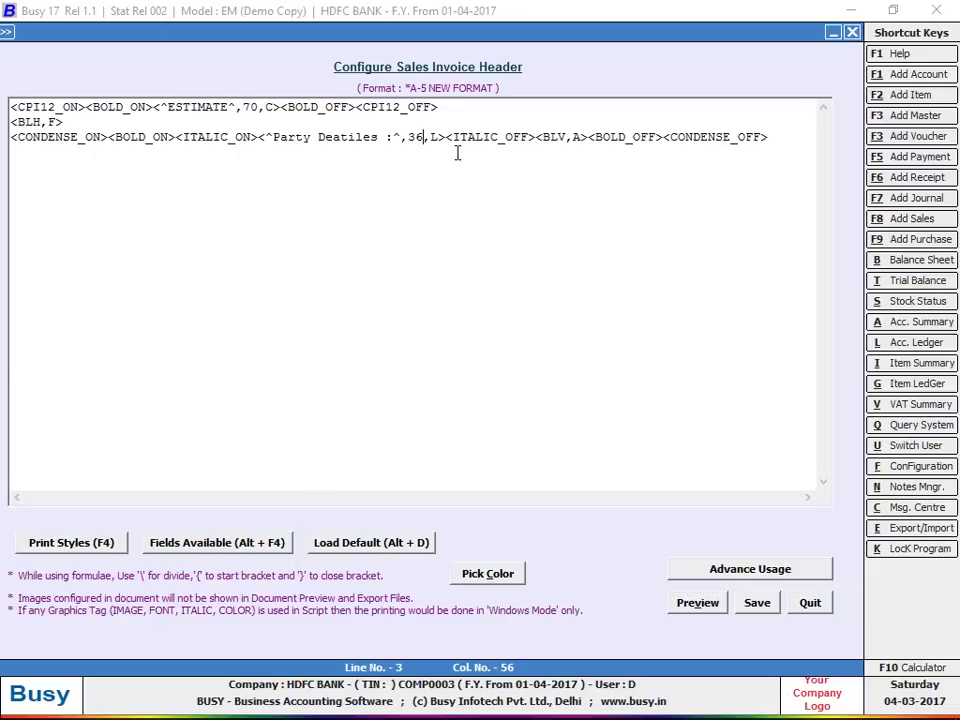
pyautogui.press('BackSpace')
pyautogui.press('BackSpace')
pyautogui.write('50')
pyautogui.hotkey('alt', 'p')
pyautogui.hotkey('alt', 'Tab')
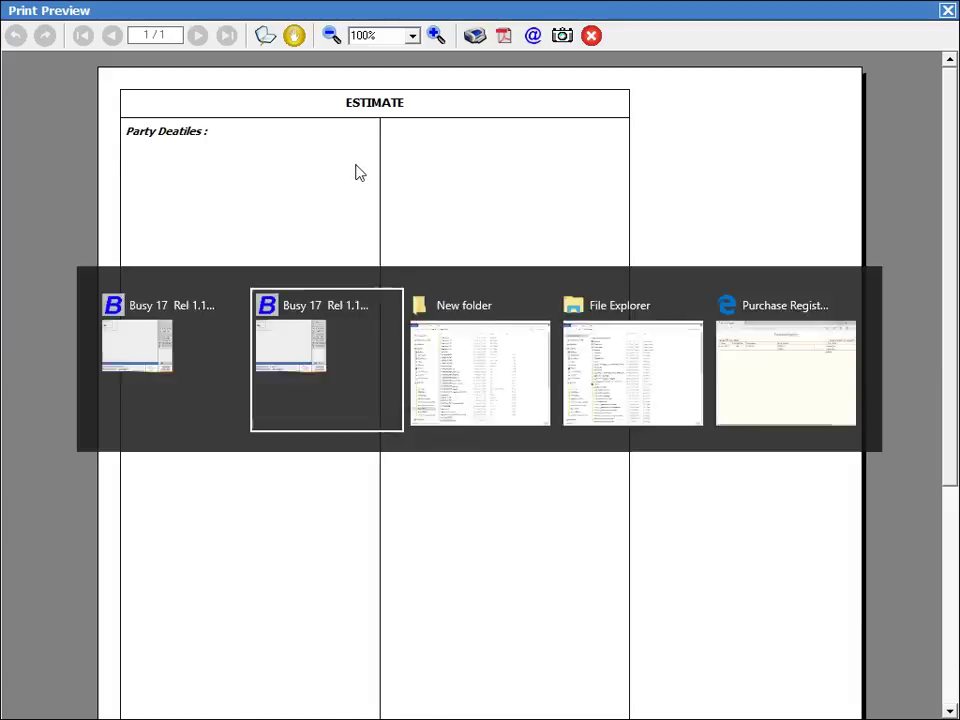
pyautogui.hotkey('alt', 'Tab')
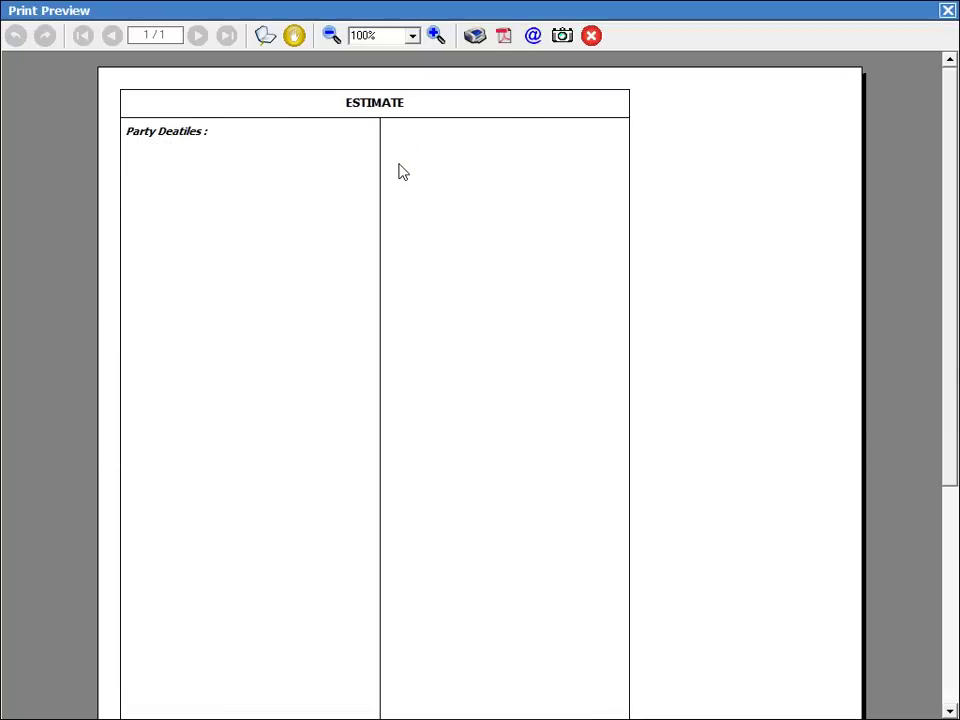
pyautogui.press('Escape')
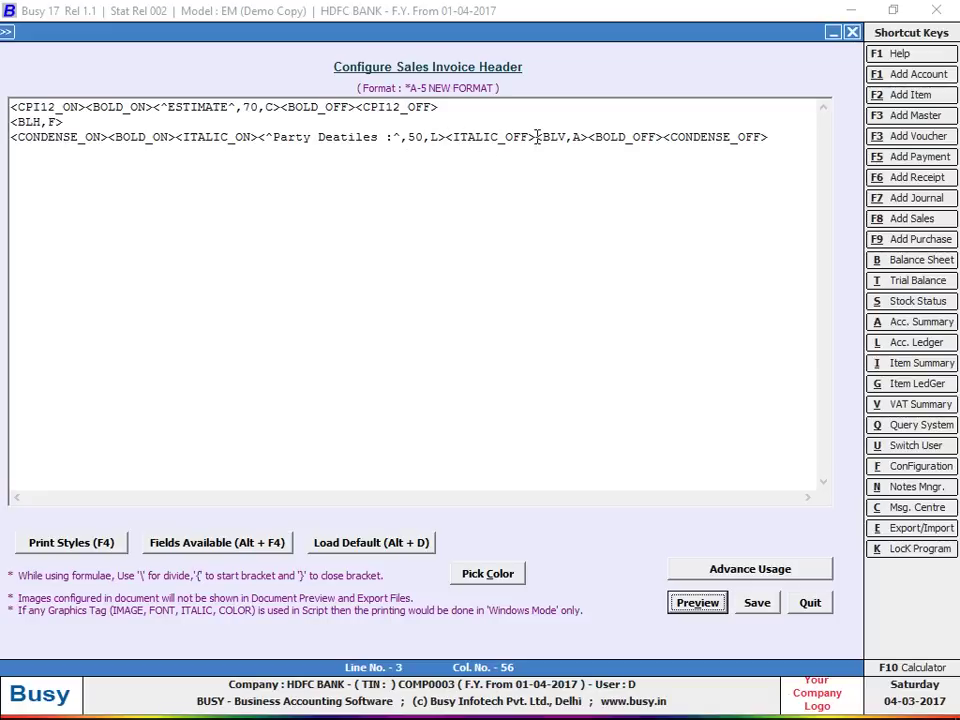
pyautogui.moveTo(536, 137); pyautogui.dragTo(589, 137)
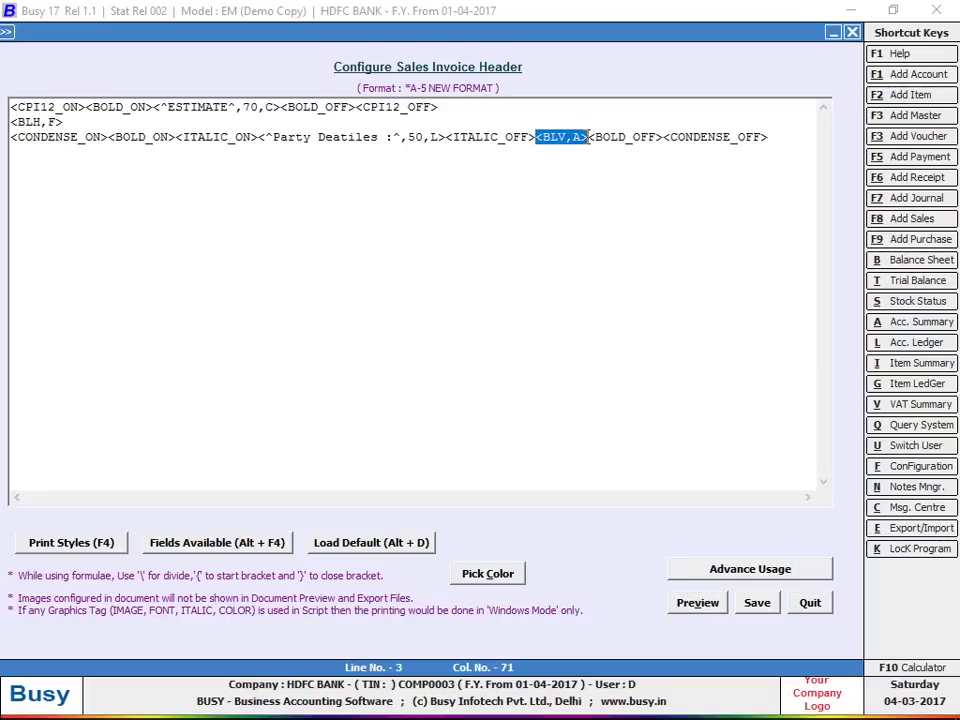
pyautogui.press('Delete')
pyautogui.hotkey('alt', 'p')
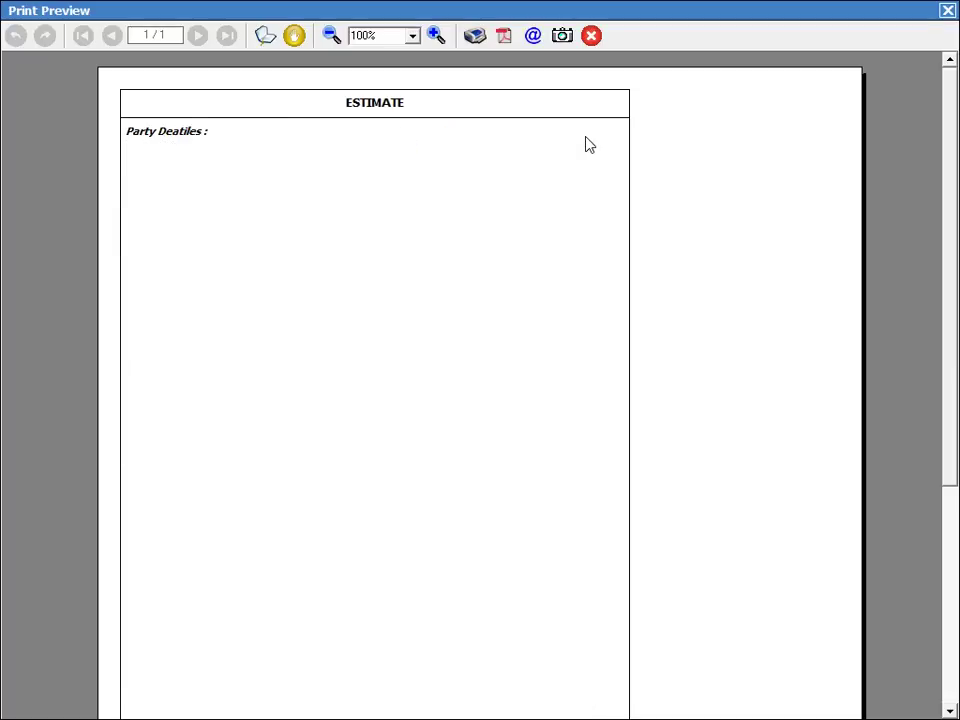
pyautogui.press('Escape')
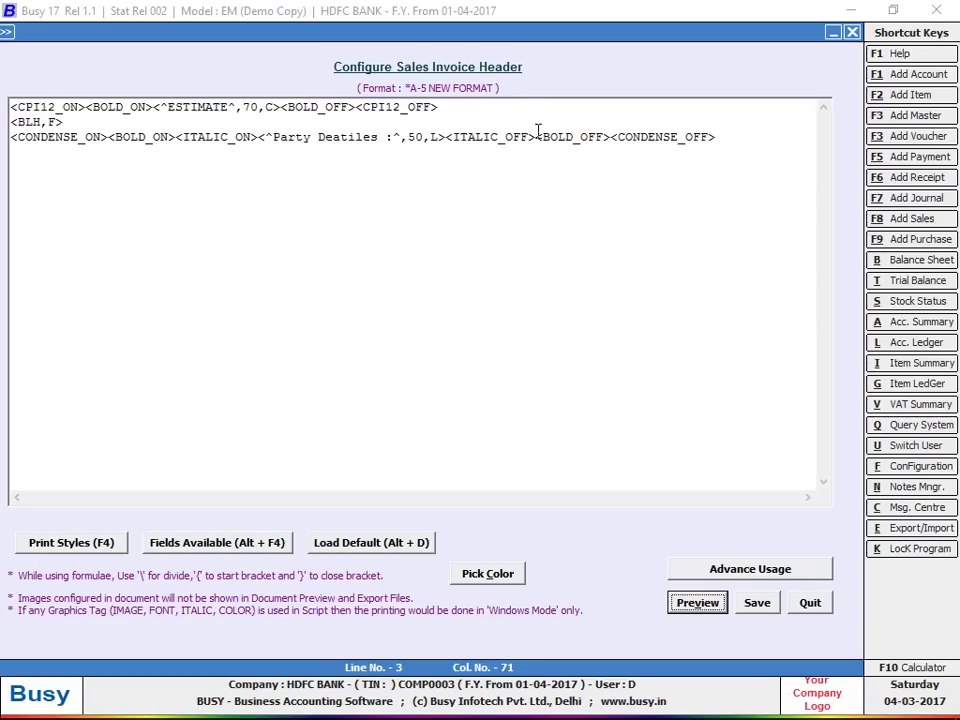
pyautogui.click(537, 136)
pyautogui.write('<BL')
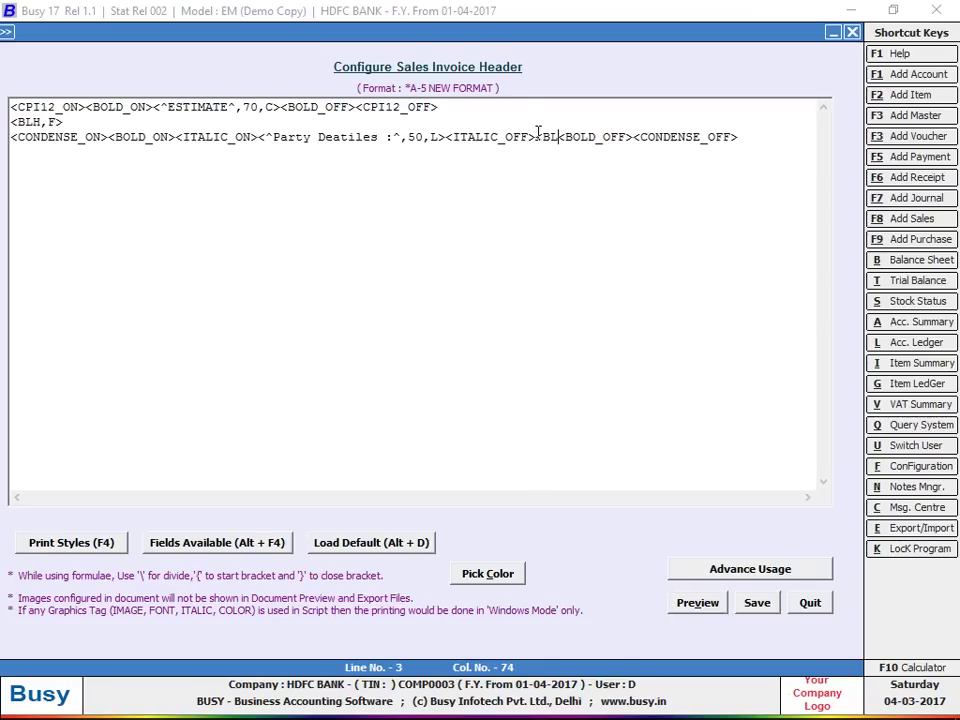
pyautogui.write('V,A>')
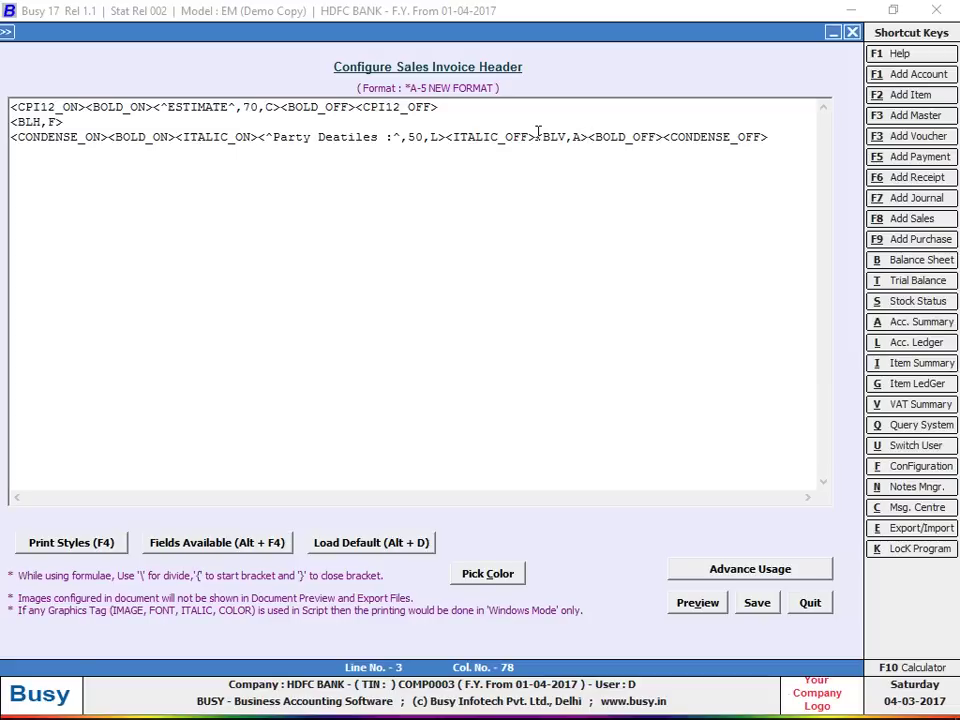
pyautogui.hotkey('alt', 'p')
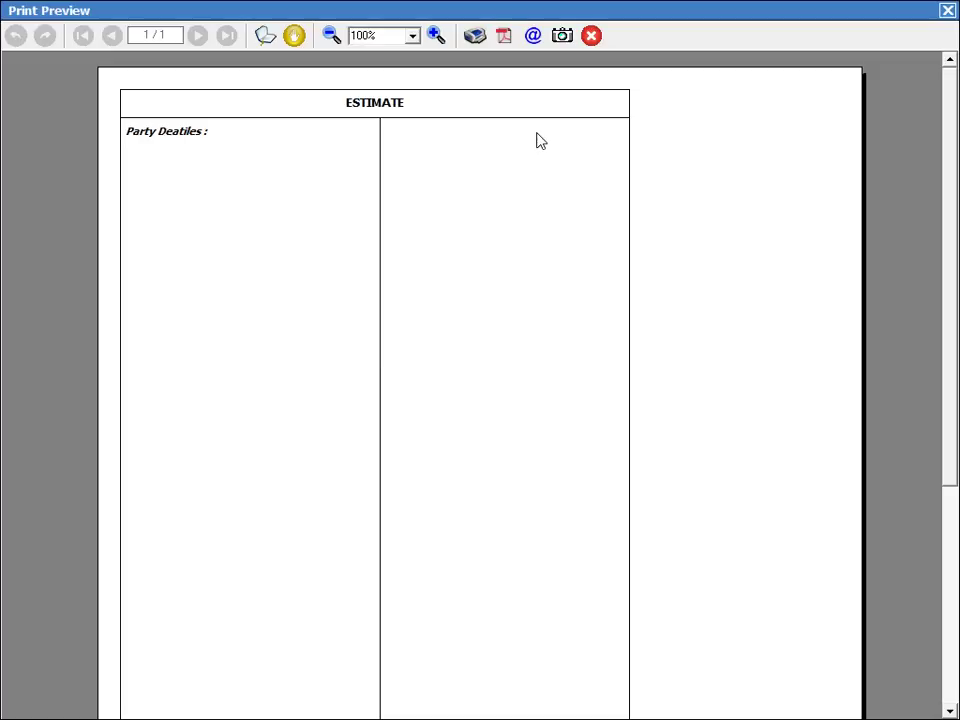
pyautogui.press('Escape')
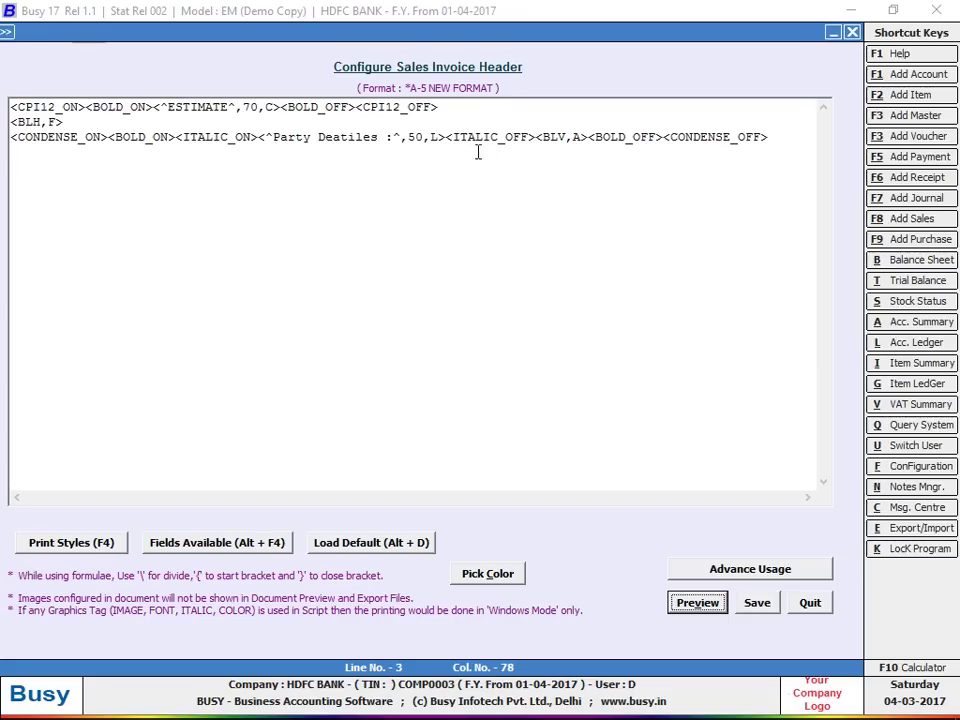
pyautogui.hotkey('alt', 'Tab')
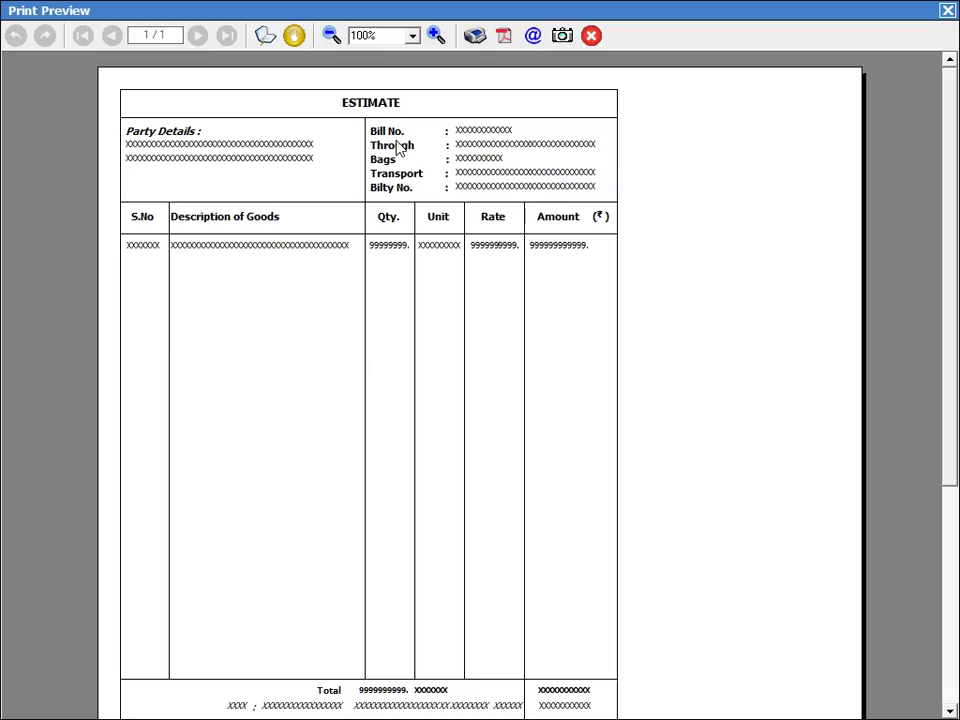
pyautogui.press('Escape')
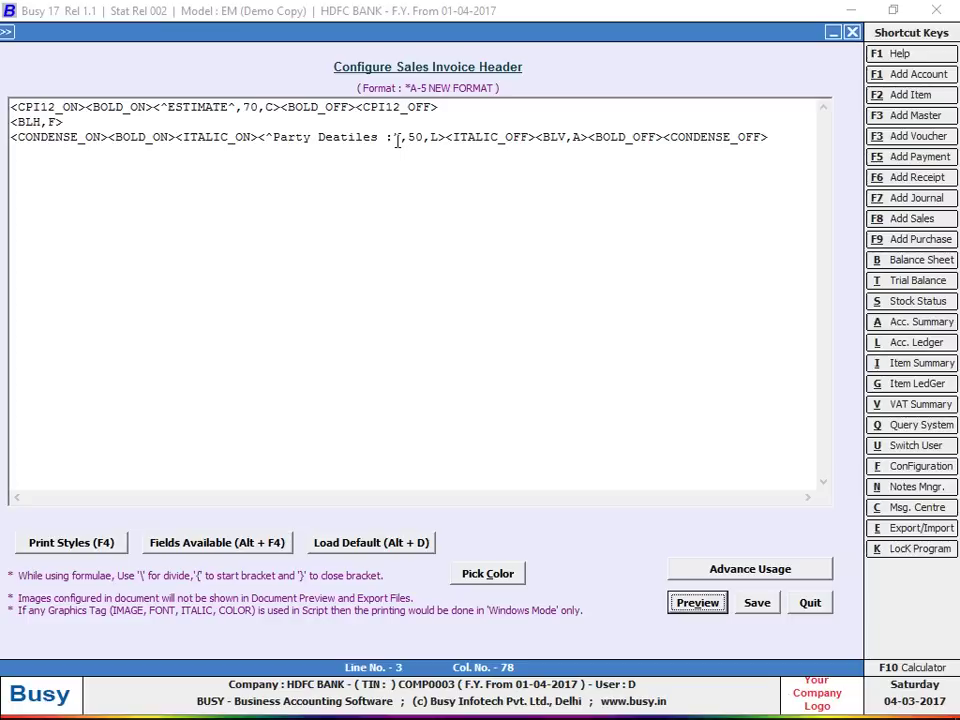
pyautogui.click(591, 141)
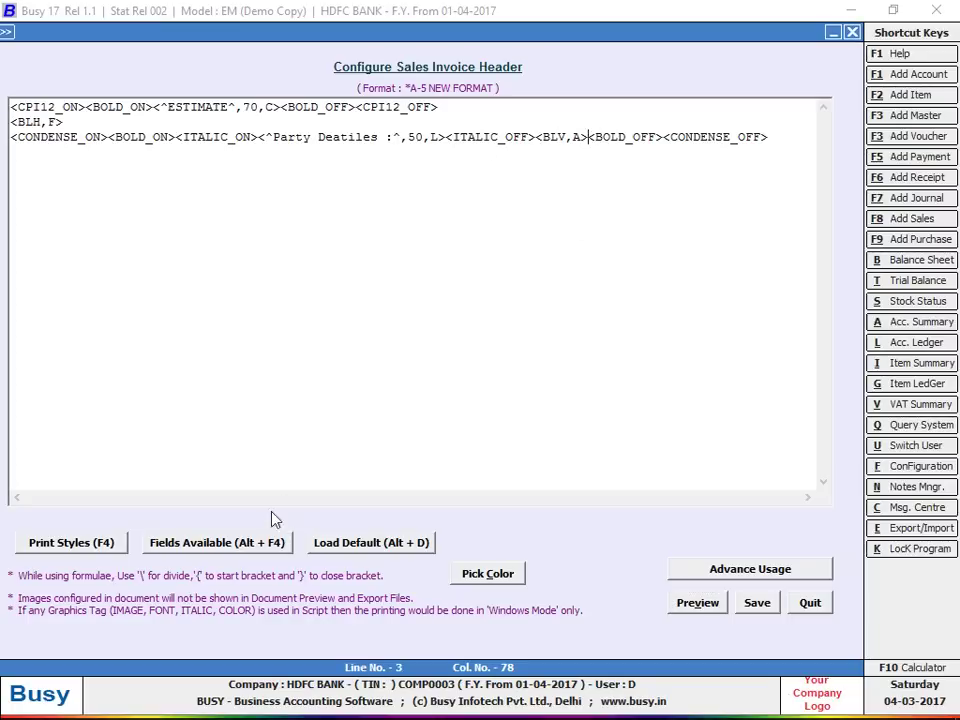
# Insert a static text field 'BILL NO' with width 10 and preview the header
pyautogui.click(255, 545)
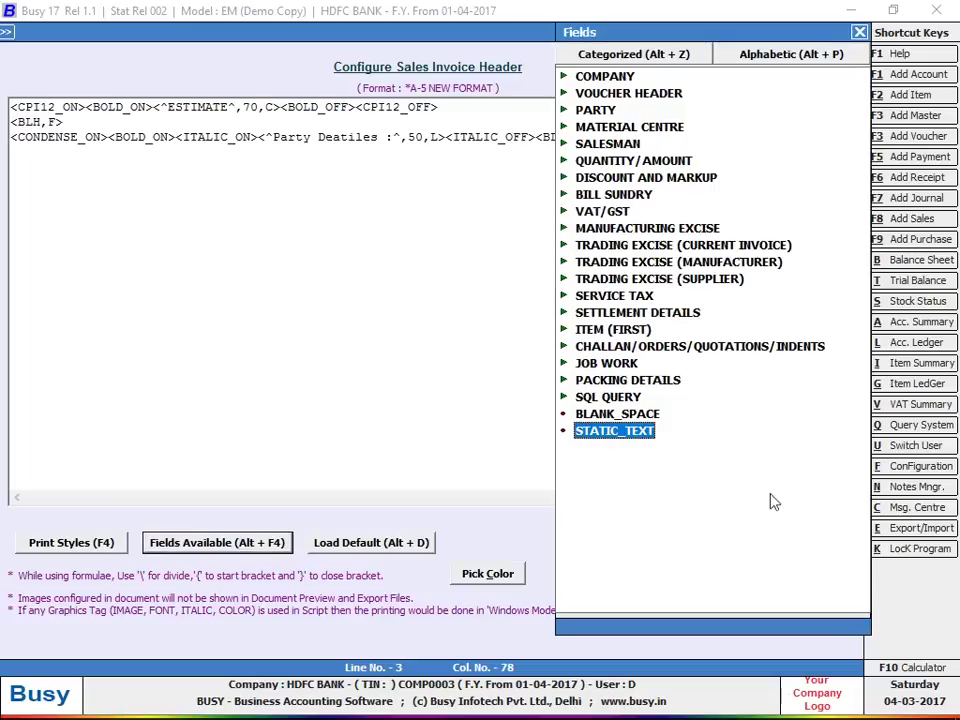
pyautogui.doubleClick(643, 438)
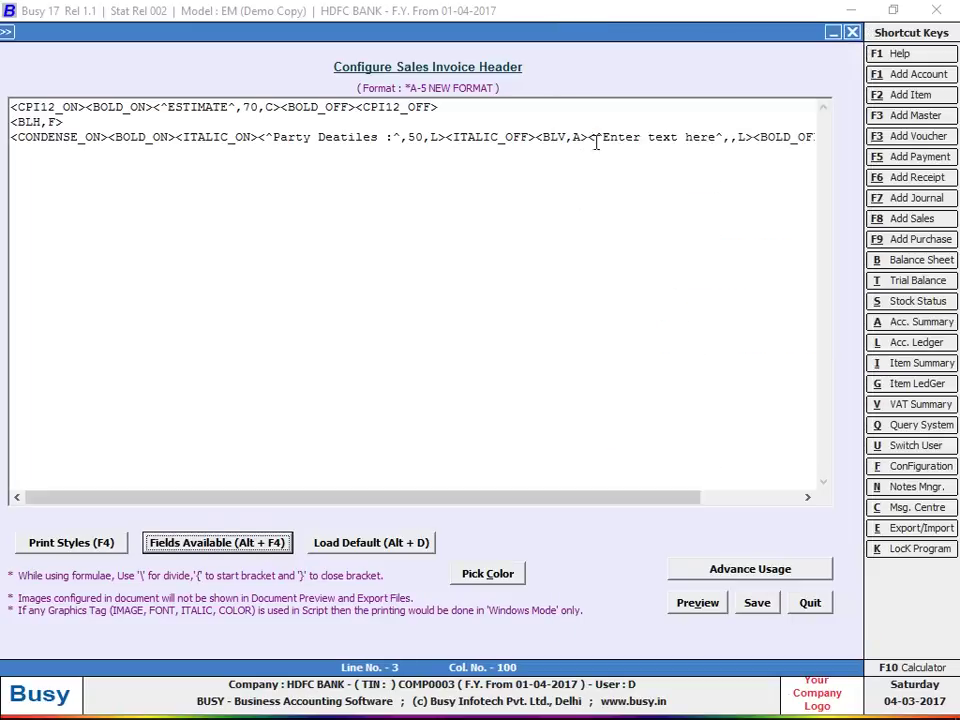
pyautogui.click(712, 137)
pyautogui.press('BackSpace')
pyautogui.press('BackSpace')
pyautogui.press('BackSpace')
pyautogui.press('BackSpace')
pyautogui.press('BackSpace')
pyautogui.press('BackSpace')
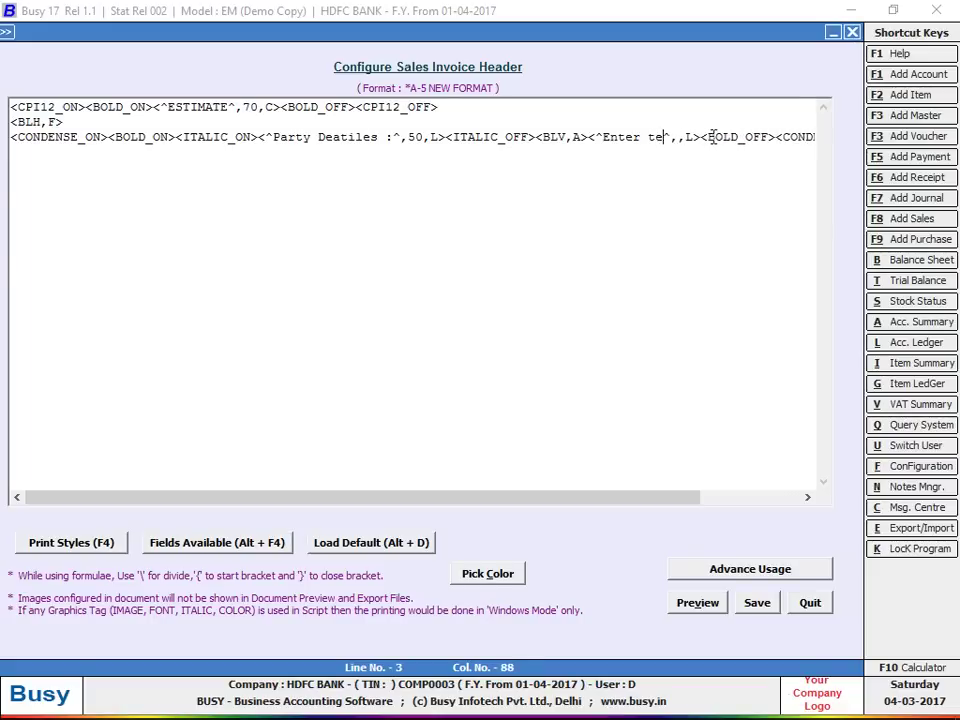
pyautogui.press('BackSpace')
pyautogui.press('BackSpace')
pyautogui.press('BackSpace')
pyautogui.press('BackSpace')
pyautogui.press('BackSpace')
pyautogui.press('BackSpace')
pyautogui.press('BackSpace')
pyautogui.press('BackSpace')
pyautogui.write('B')
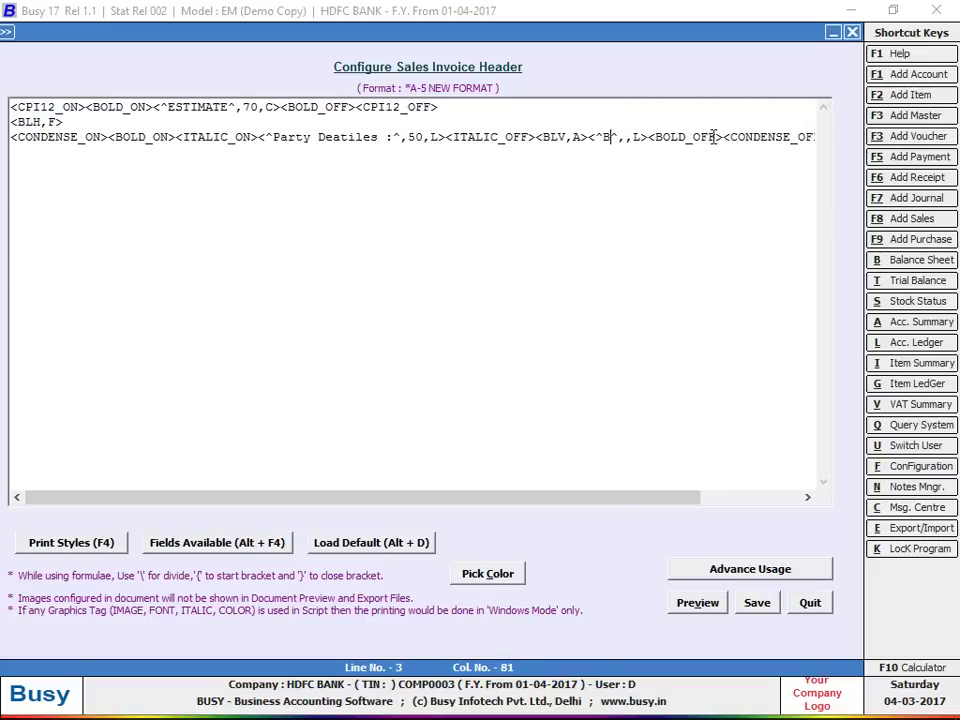
pyautogui.write('ILL NO')
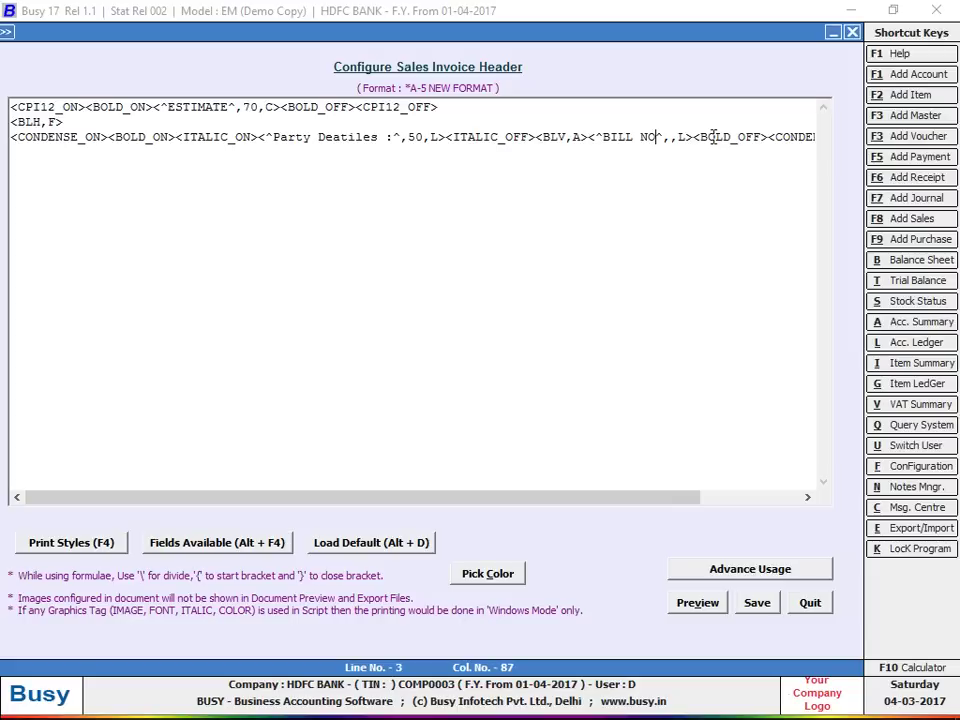
pyautogui.press('Right')
pyautogui.press('Right')
pyautogui.press('Right')
pyautogui.press('Left')
pyautogui.write('10')
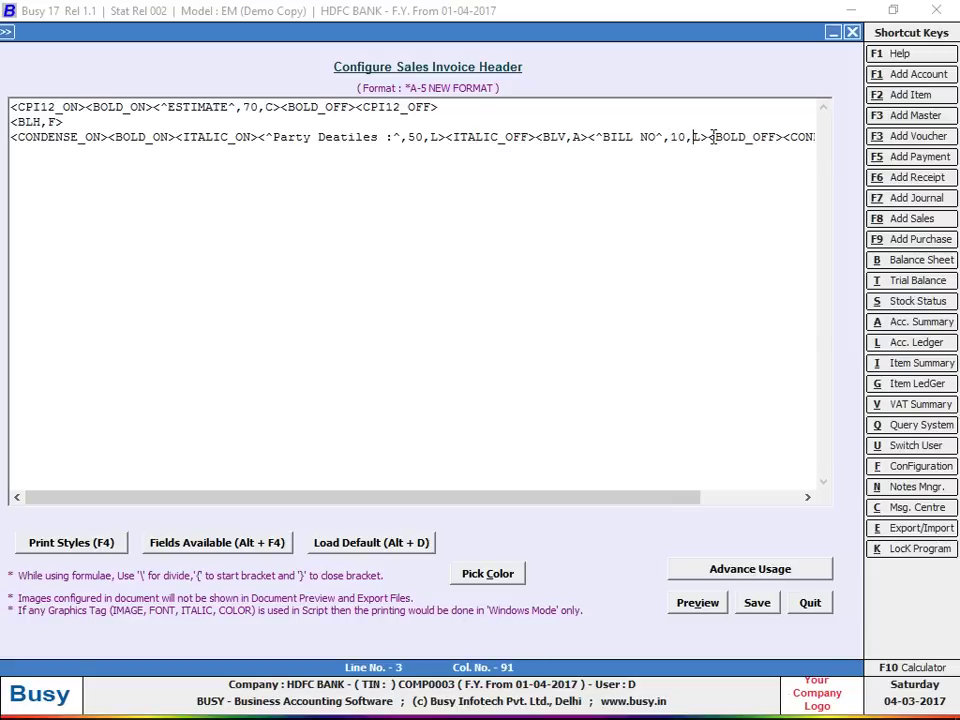
pyautogui.hotkey('alt', 'p')
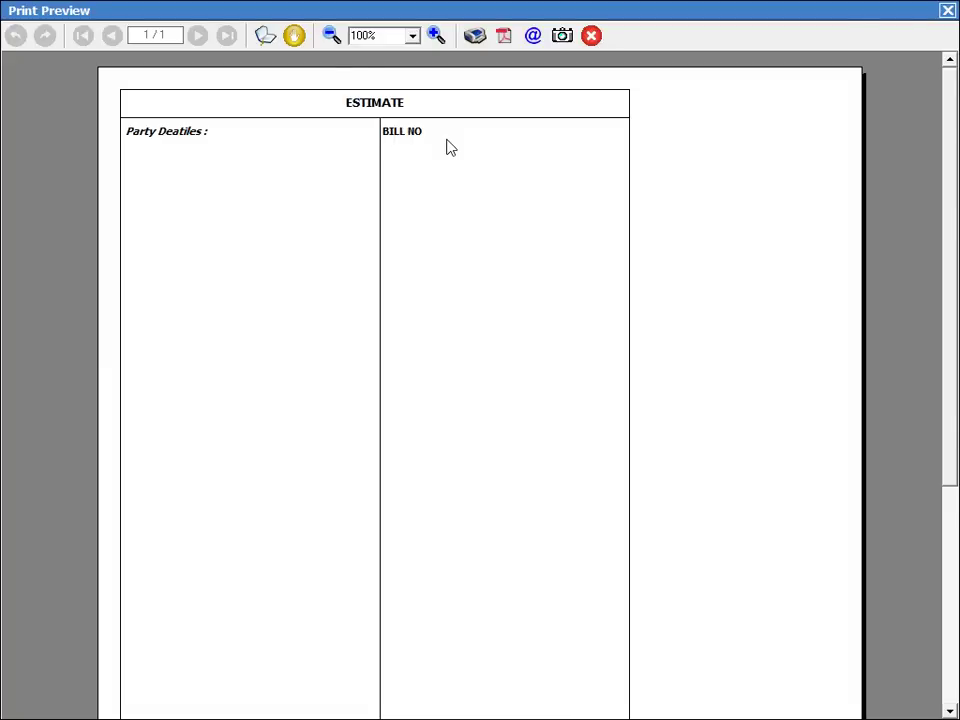
pyautogui.press('Escape')
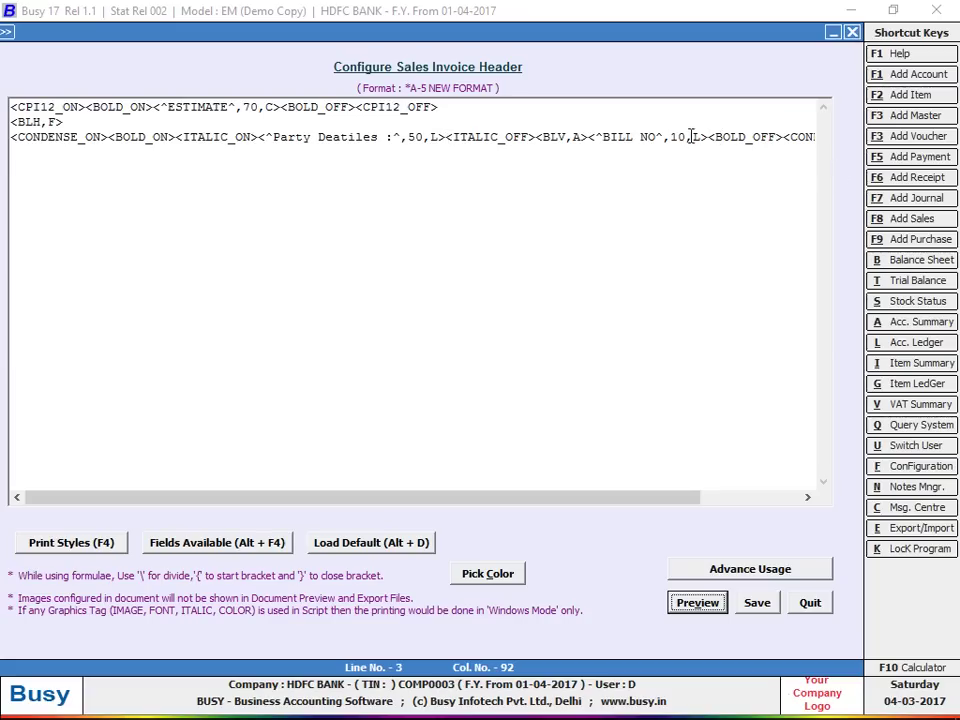
# Change the BILL NO field width from 10 to 12
pyautogui.click(686, 136)
pyautogui.press('BackSpace')
pyautogui.write('2')
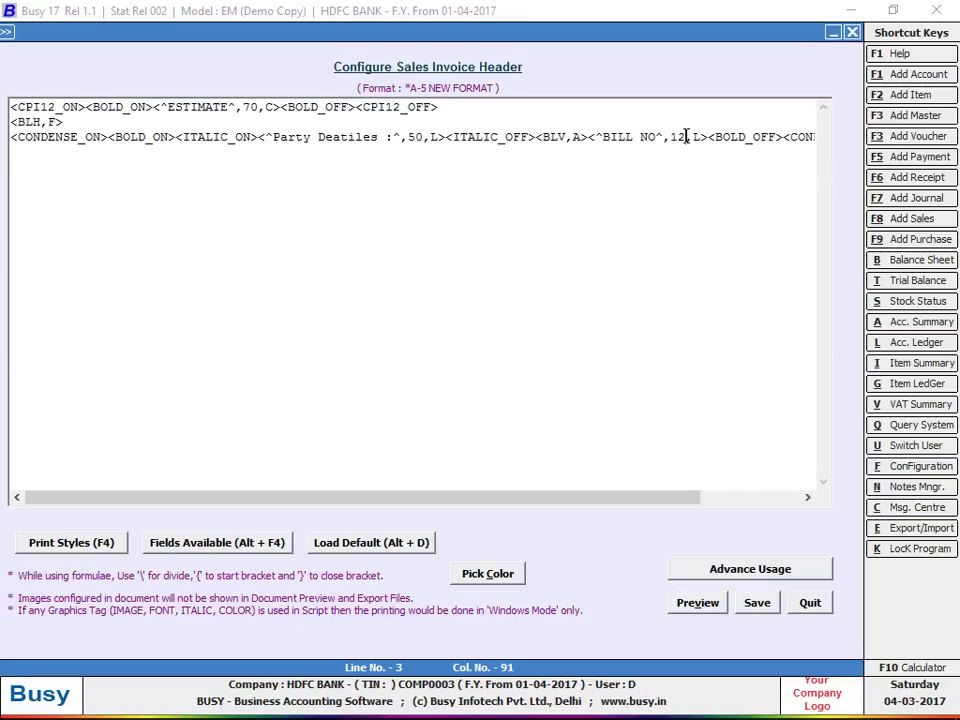
pyautogui.press('Right')
pyautogui.press('Right')
pyautogui.press('Right')
pyautogui.press('Right')
pyautogui.press('Left')
# Add a static text colon ':' field, 2 wide, after BILL NO and preview
pyautogui.click(265, 543)
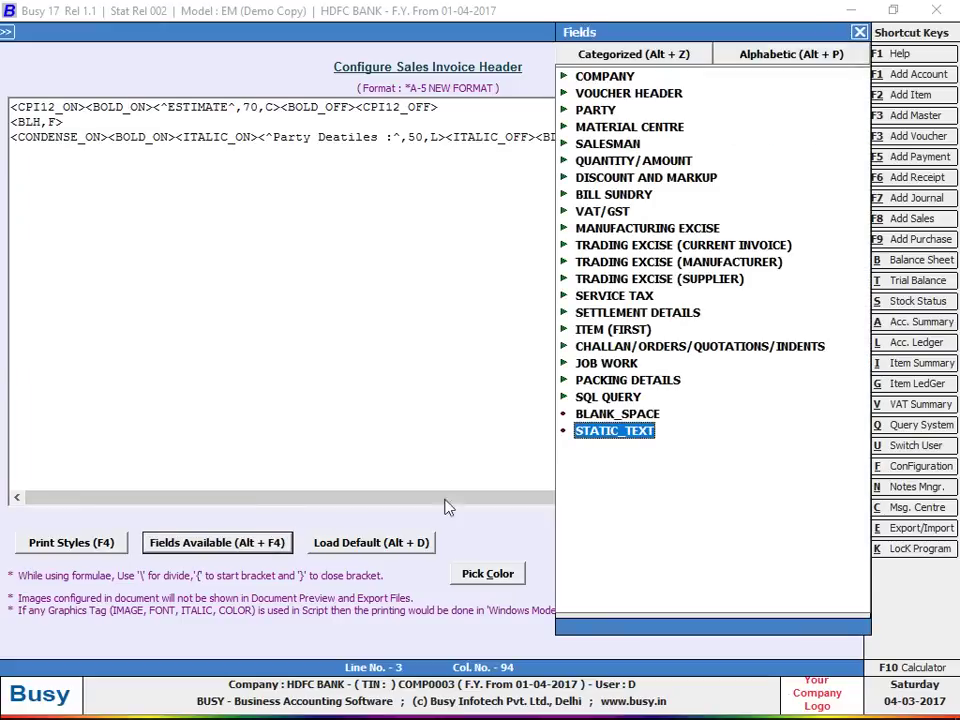
pyautogui.doubleClick(620, 430)
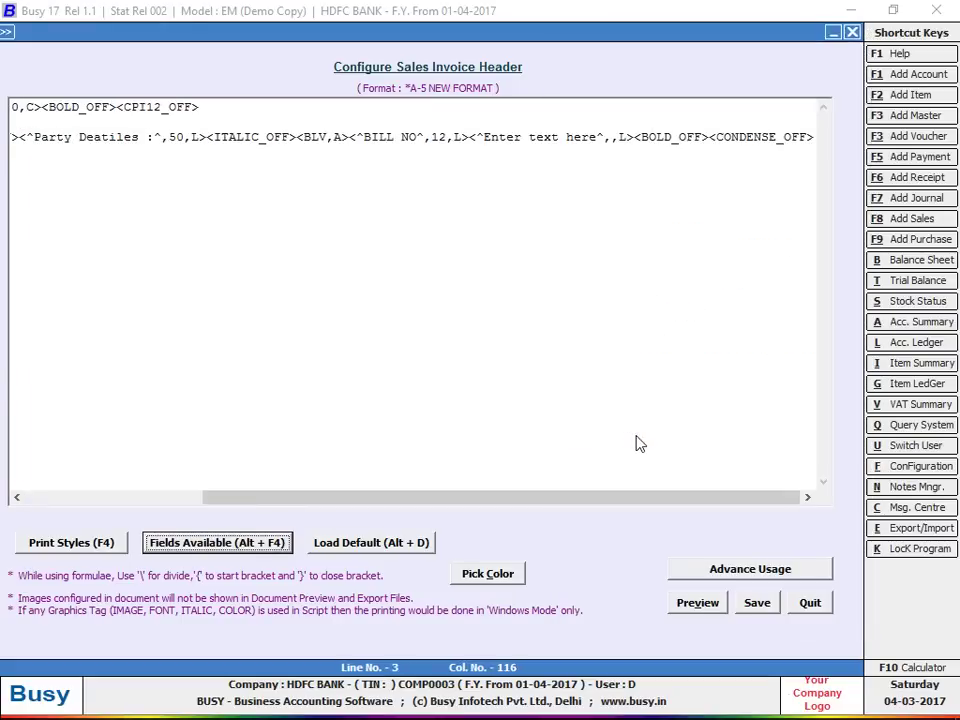
pyautogui.click(598, 137)
pyautogui.press('BackSpace')
pyautogui.press('BackSpace')
pyautogui.press('BackSpace')
pyautogui.press('BackSpace')
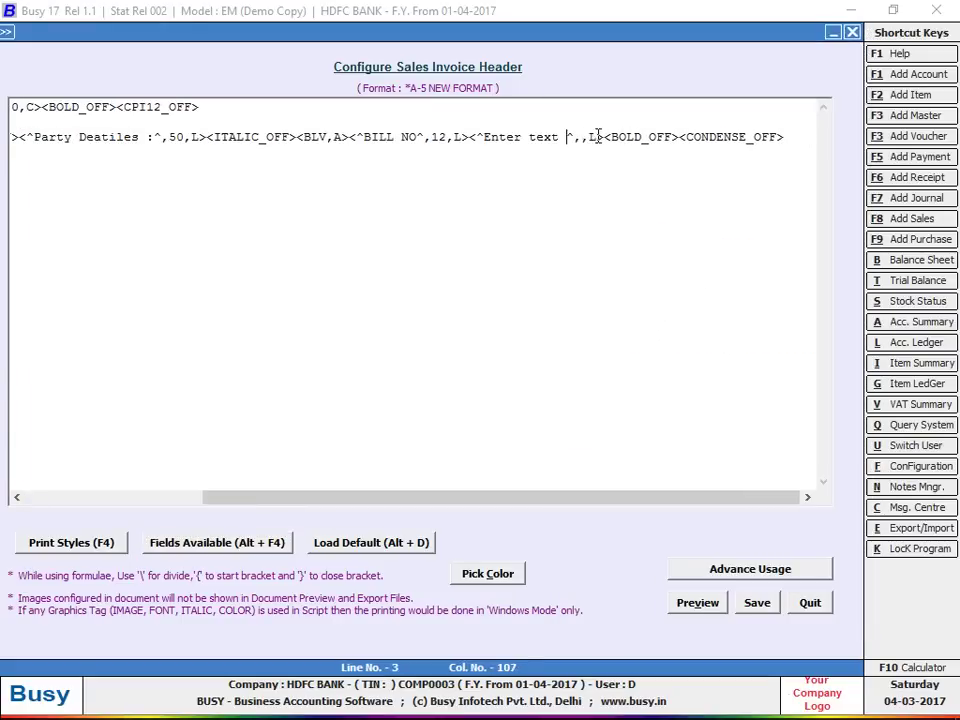
pyautogui.press('BackSpace')
pyautogui.press('BackSpace')
pyautogui.press('BackSpace')
pyautogui.press('BackSpace')
pyautogui.press('BackSpace')
pyautogui.press('BackSpace')
pyautogui.press('BackSpace')
pyautogui.press('BackSpace')
pyautogui.press('BackSpace')
pyautogui.press('BackSpace')
pyautogui.press('BackSpace')
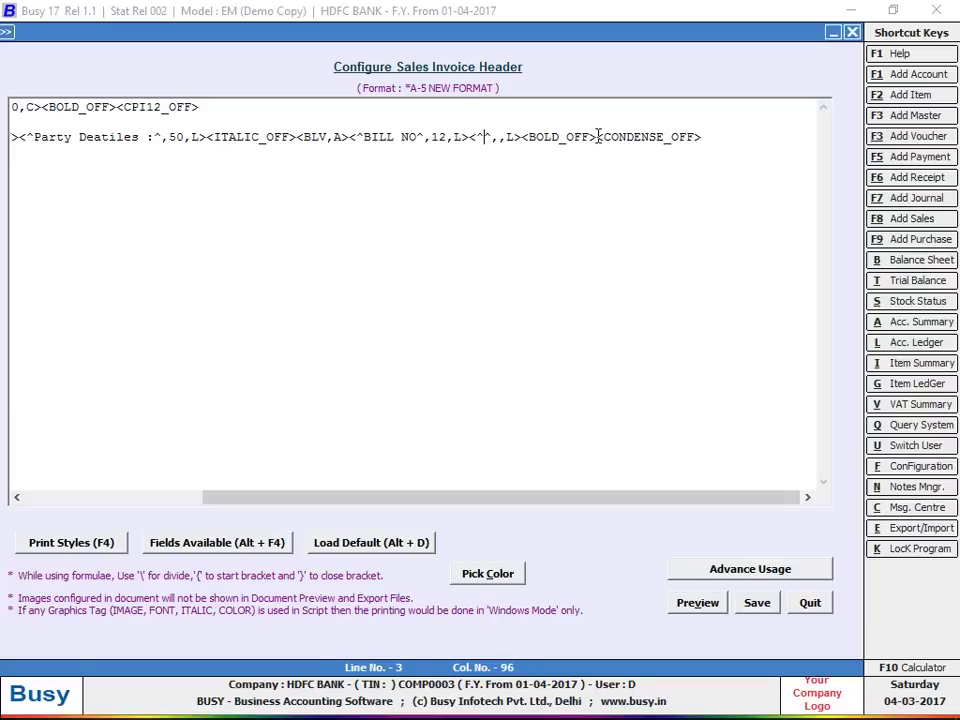
pyautogui.write(':')
pyautogui.press('Right')
pyautogui.write('2')
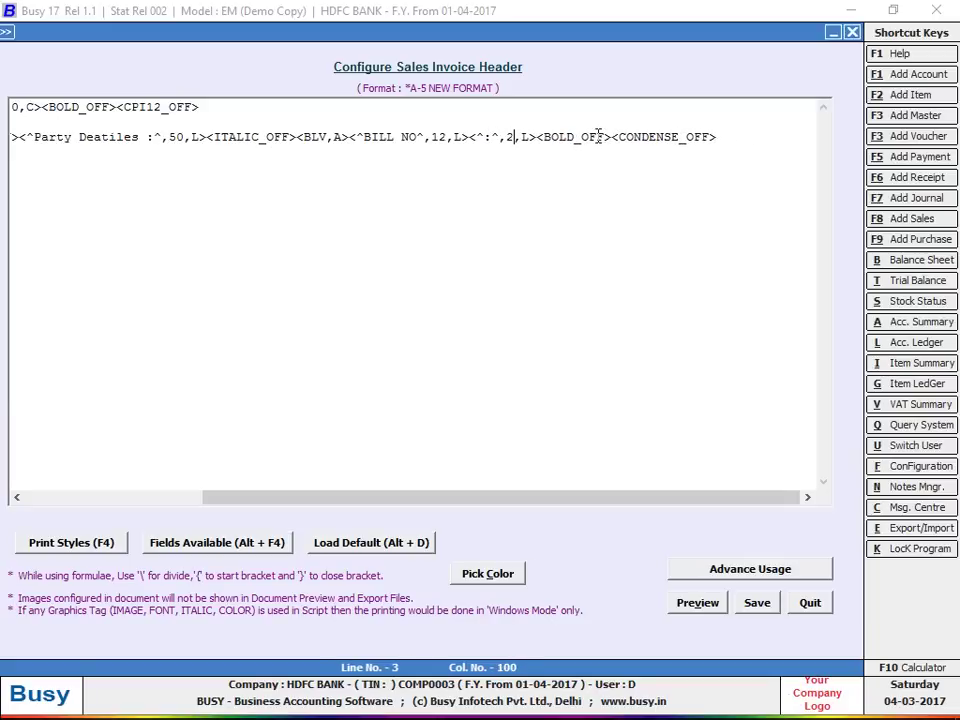
pyautogui.hotkey('alt', 'p')
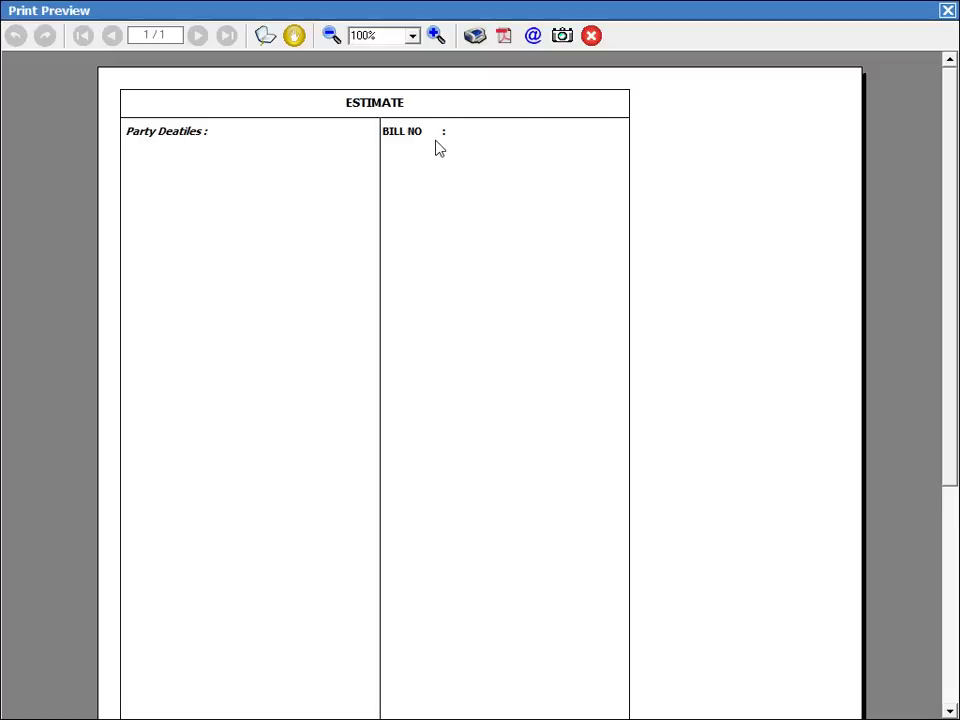
pyautogui.press('Escape')
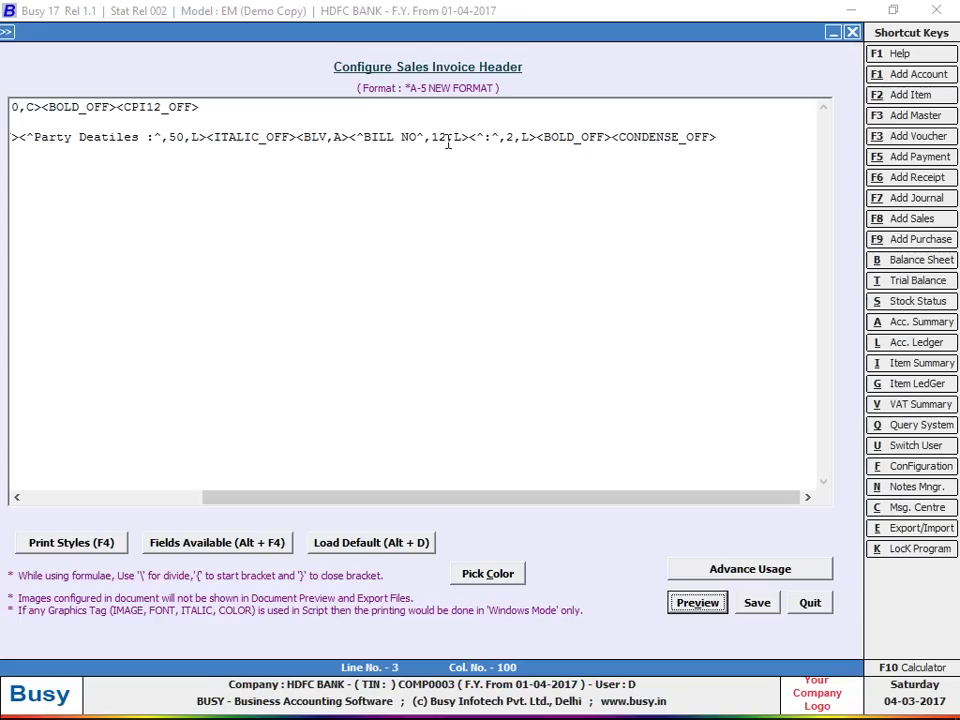
# Change the BILL NO width to 15 and compare the preview with the reference estimate
pyautogui.press('BackSpace')
pyautogui.write('5')
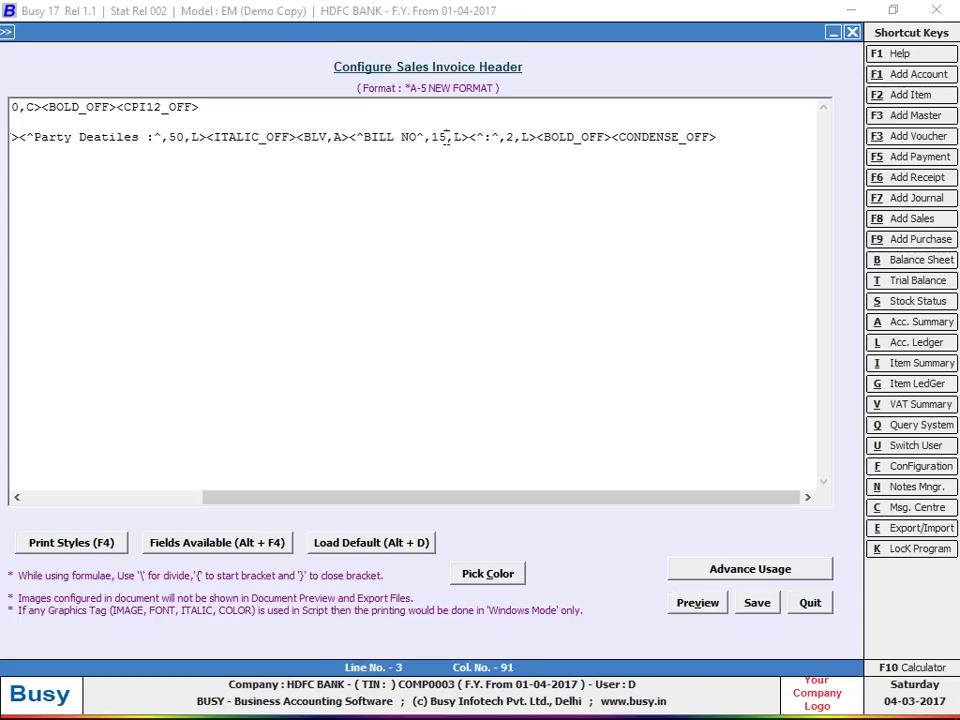
pyautogui.hotkey('alt', 'p')
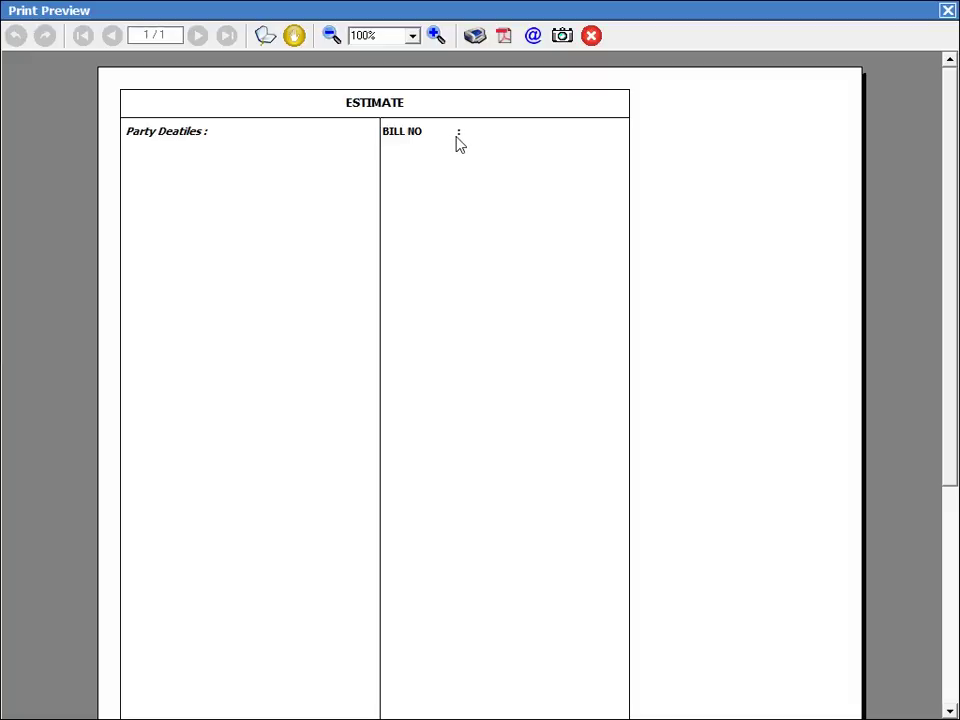
pyautogui.hotkey('alt', 'Tab')
pyautogui.hotkey('alt', 'Tab')
pyautogui.hotkey('alt', 'Tab')
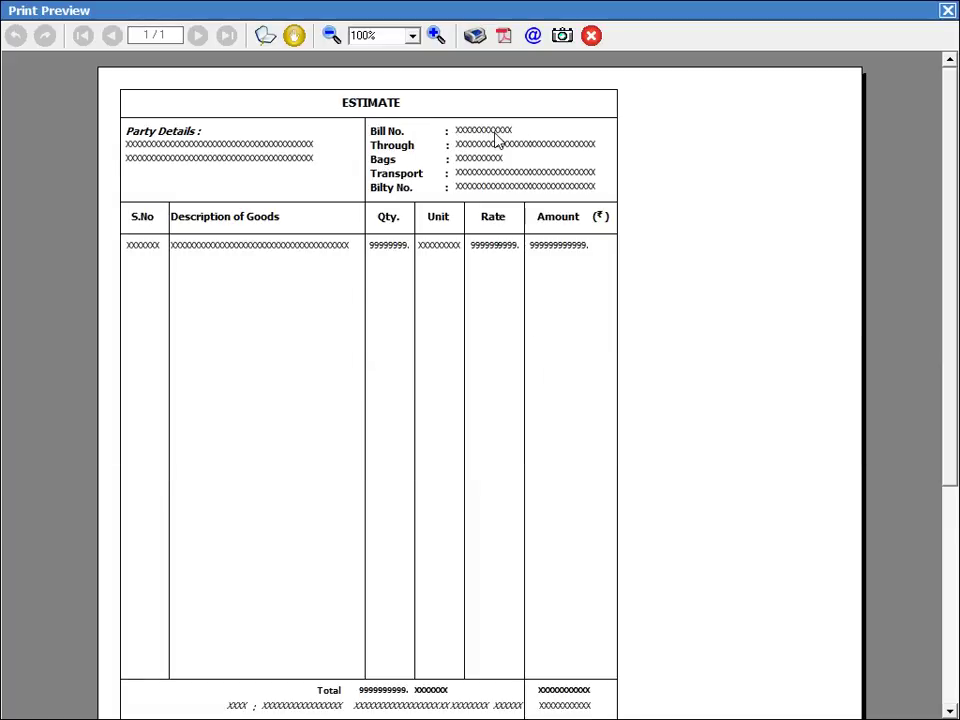
pyautogui.hotkey('alt', 'Tab')
# Save the header configuration, preview the A-5 format, and leave document configuration
pyautogui.press('Escape')
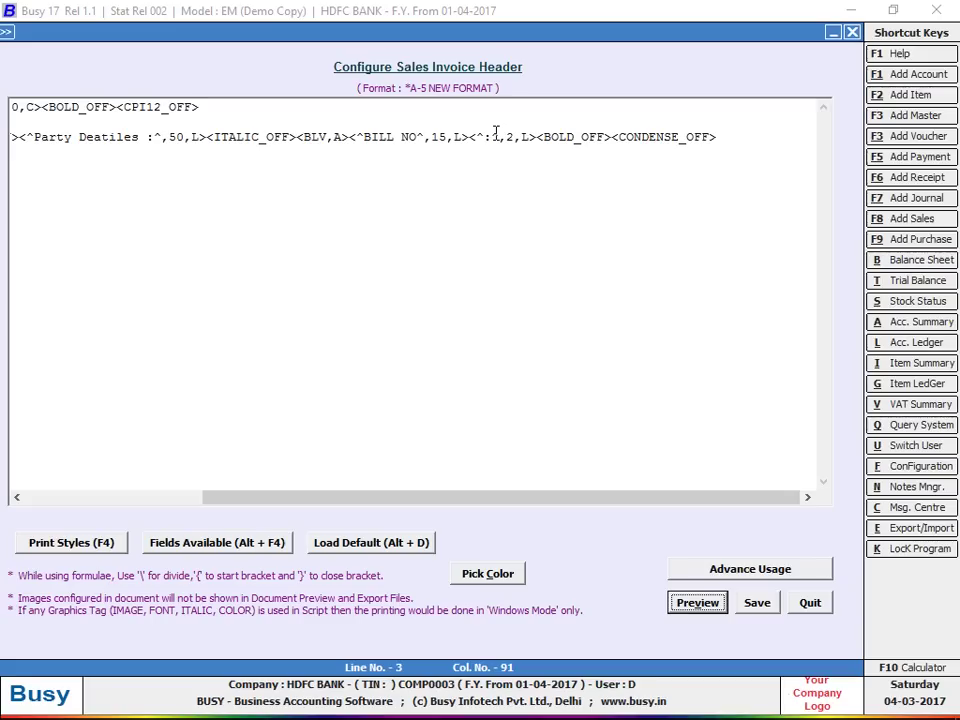
pyautogui.press('Escape')
pyautogui.press('y')
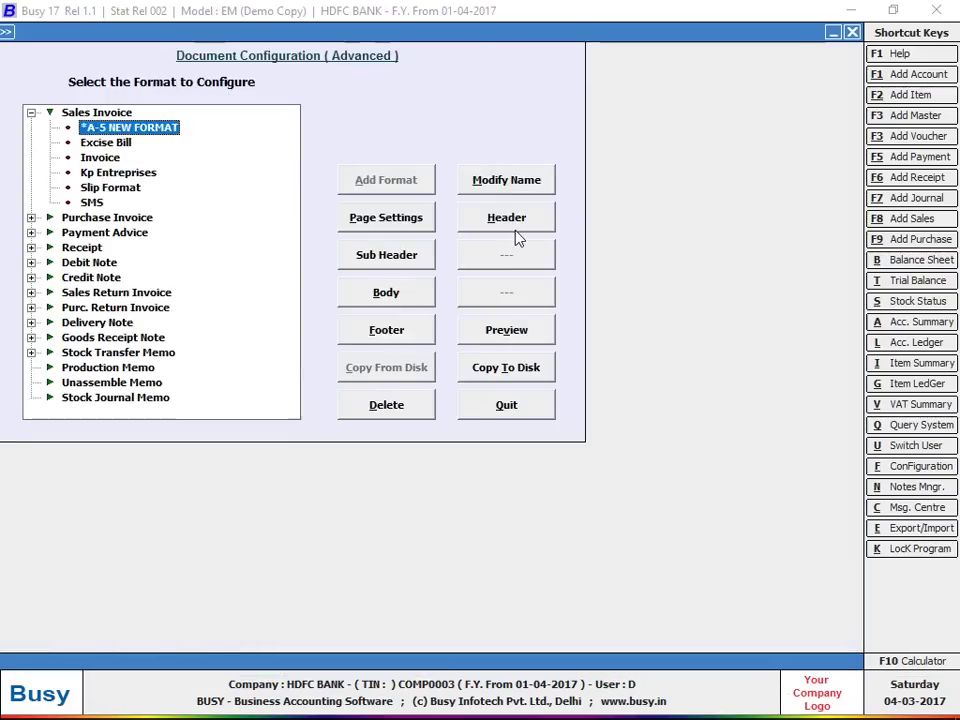
pyautogui.hotkey('alt', 'v')
pyautogui.press('Escape')
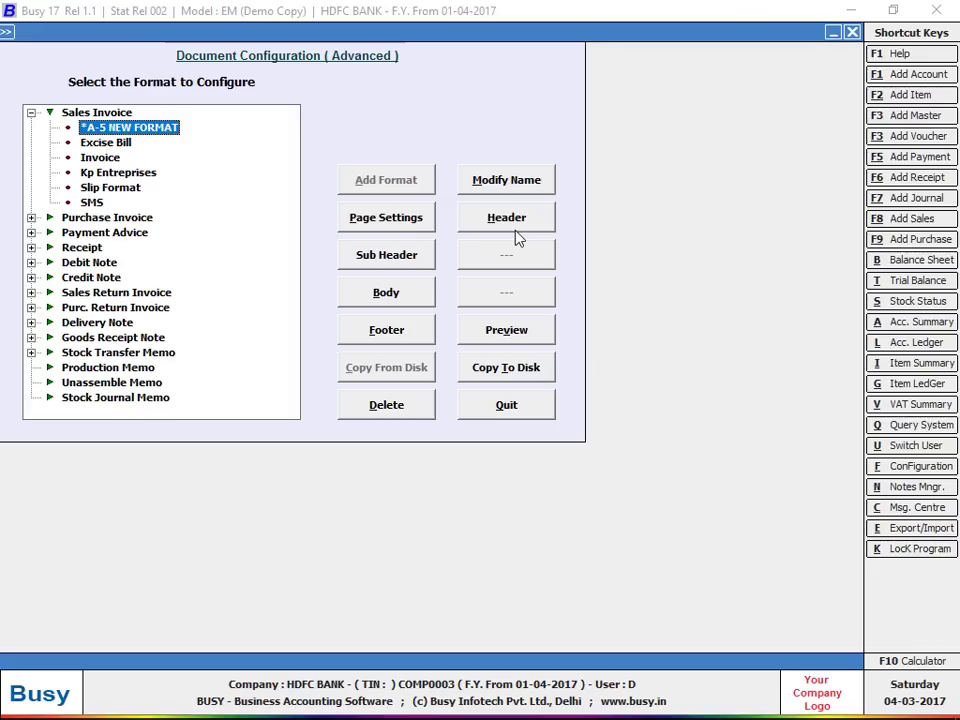
pyautogui.press('Escape')
# Start a new Main-series sales voucher, then close it
pyautogui.hotkey('alt', 't')
pyautogui.press('Return')
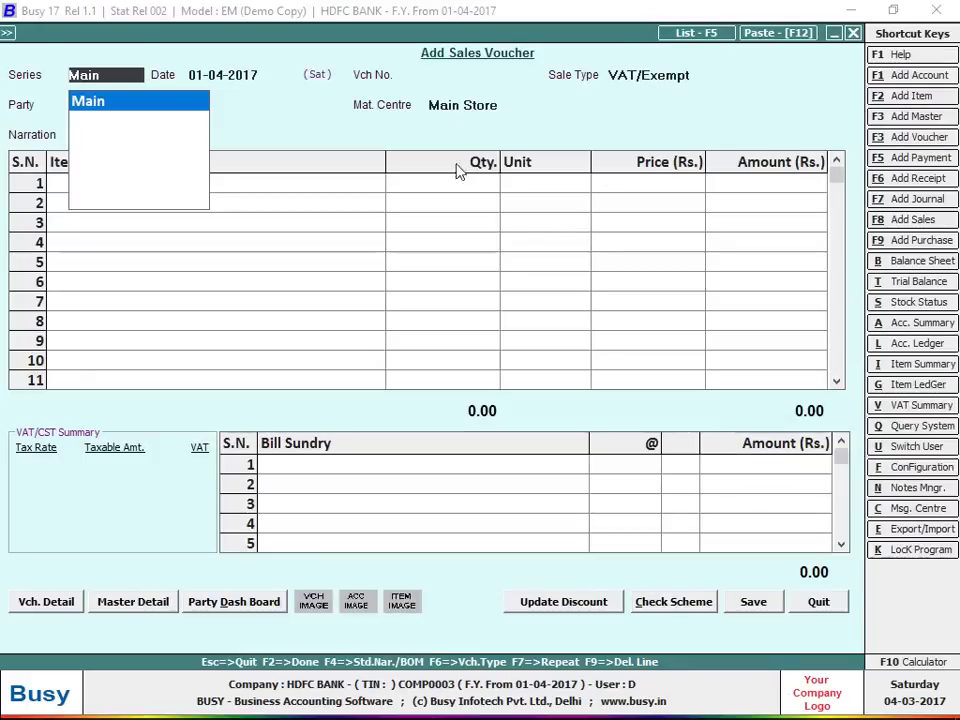
pyautogui.click(453, 80)
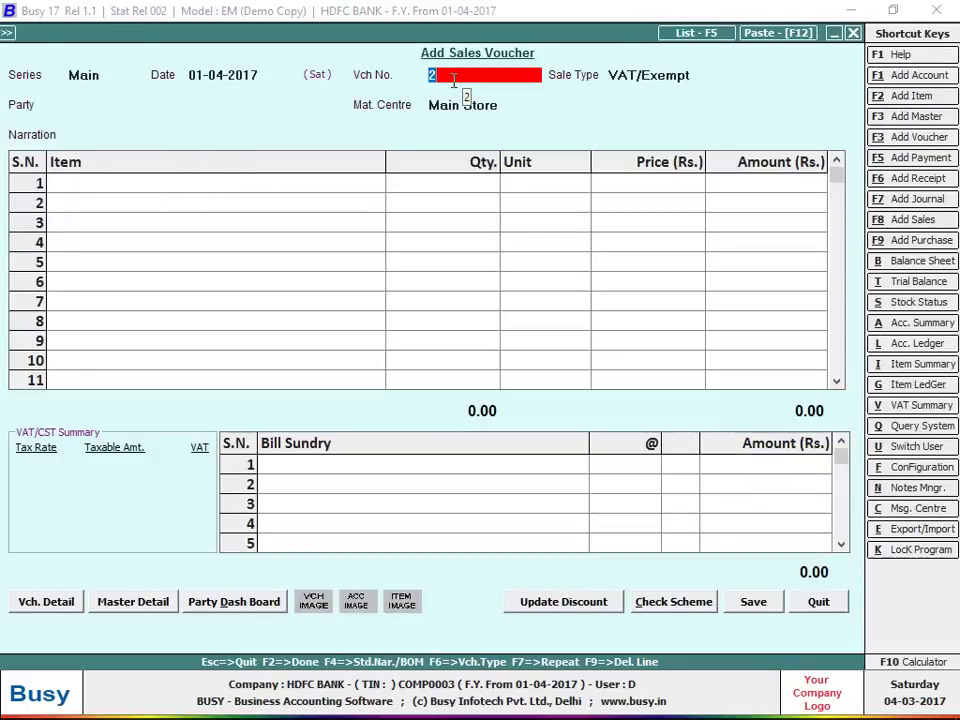
pyautogui.press('Escape')
pyautogui.press('Escape')
# Reopen the *A-5 NEW FORMAT header script from Advanced invoice printing configuration
pyautogui.hotkey('alt', 'a')
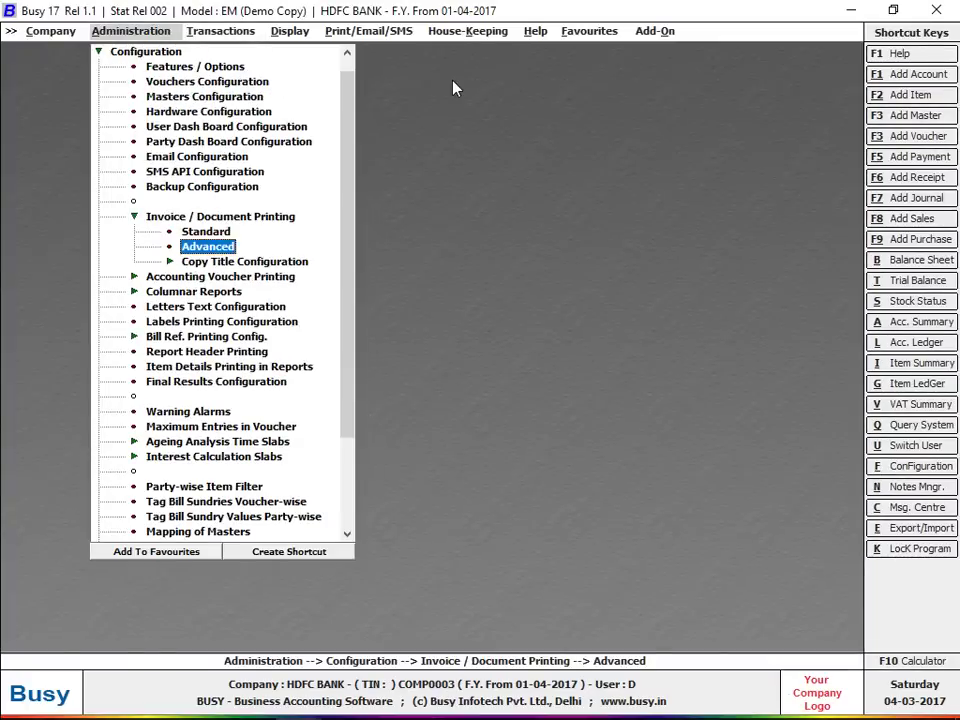
pyautogui.press('Return')
pyautogui.press('Return')
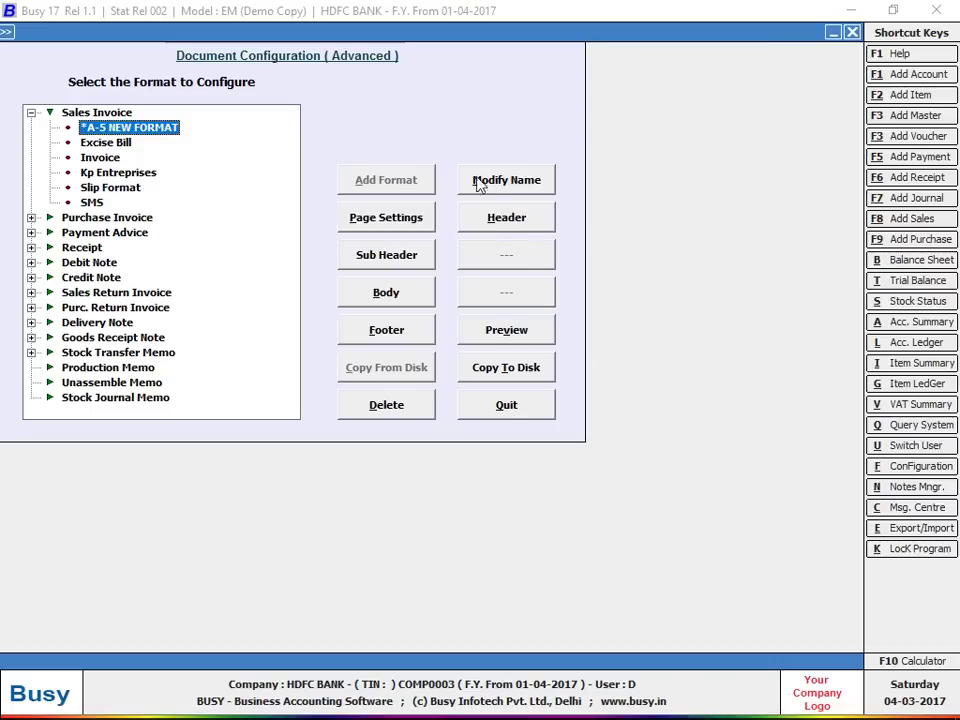
pyautogui.click(503, 222)
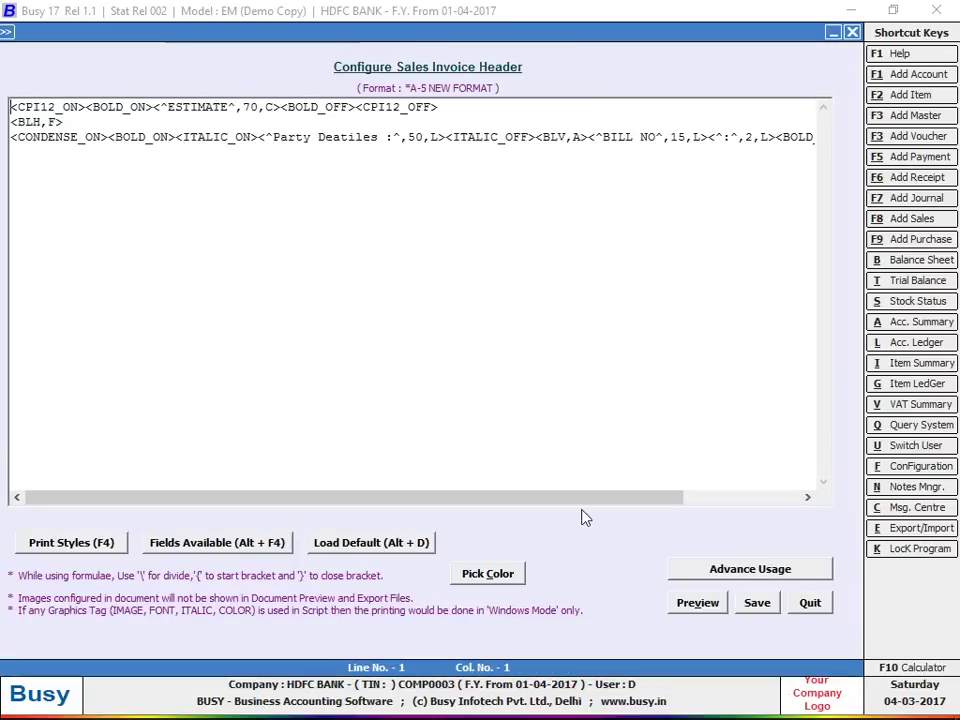
# Insert the VOUCHER HEADER > VCH/BILL_NO field after the BILL NO colon on line 3
pyautogui.moveTo(582, 500); pyautogui.dragTo(685, 505)
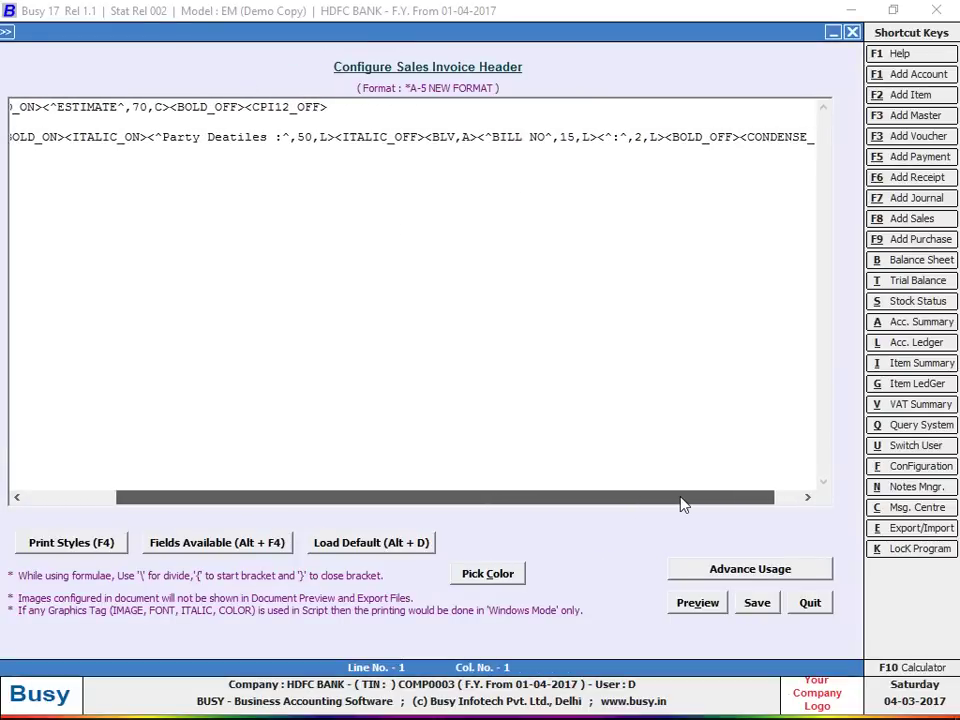
pyautogui.click(662, 136)
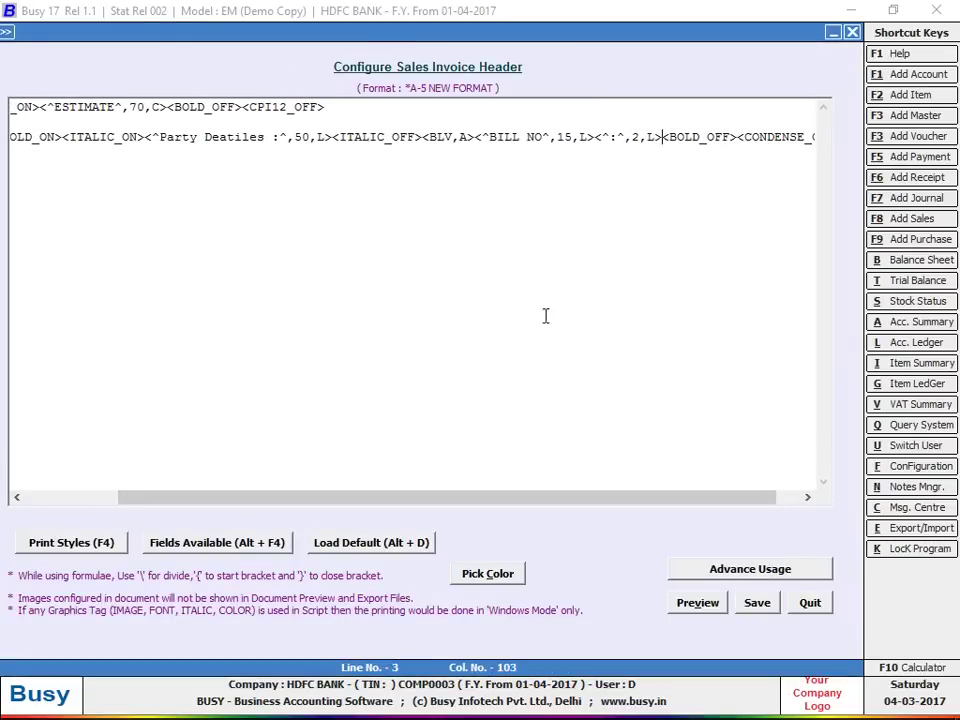
pyautogui.click(267, 552)
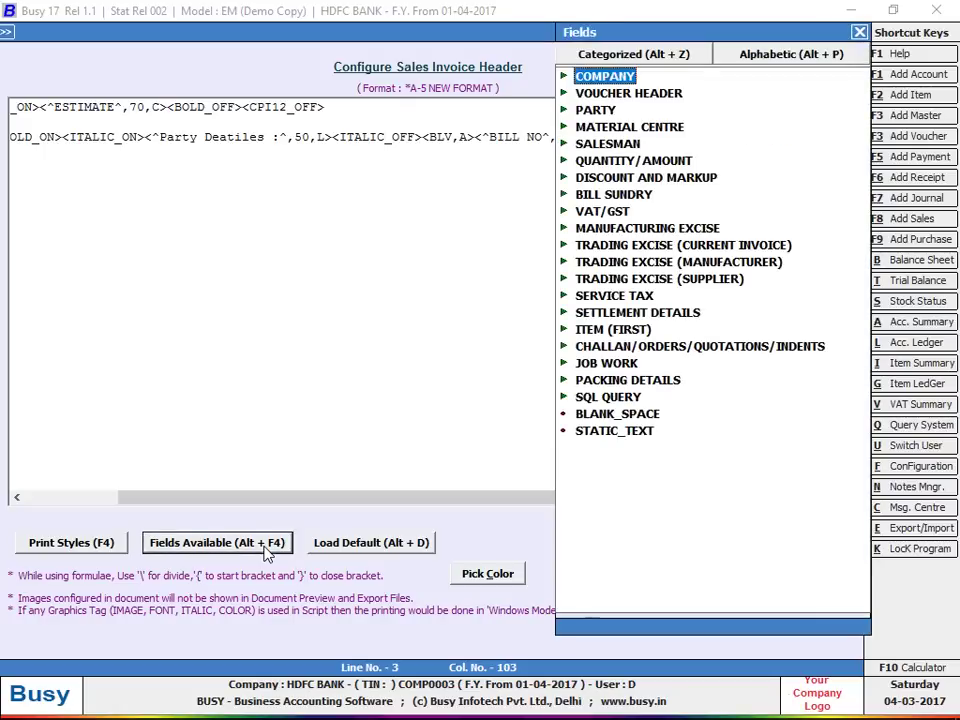
pyautogui.doubleClick(609, 97)
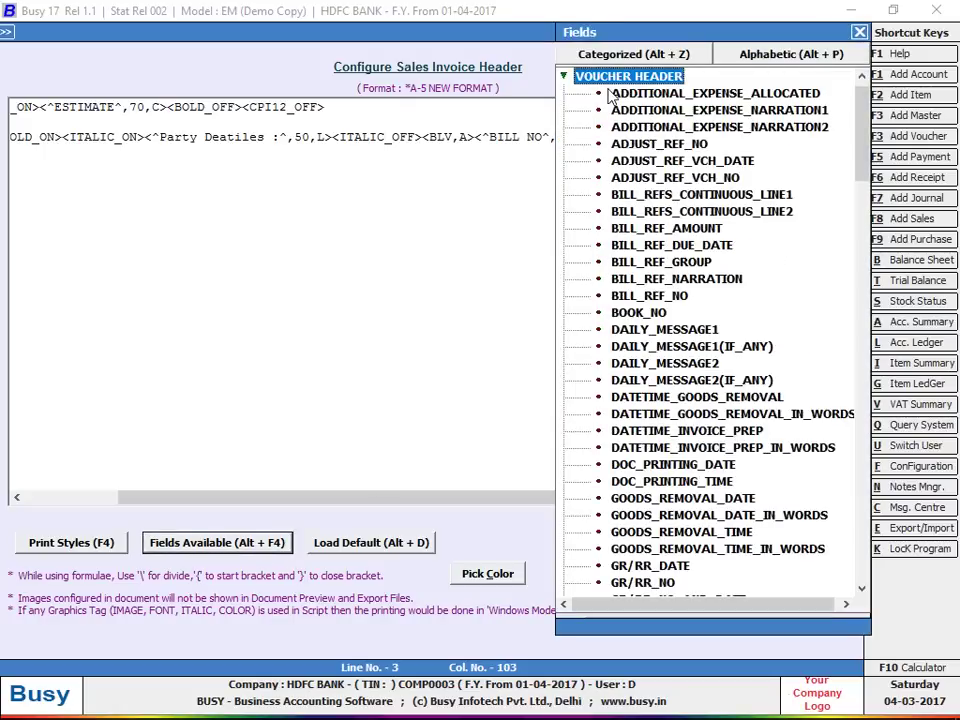
pyautogui.scroll(-1, 739, 345)
pyautogui.scroll(-6, 725, 345)
pyautogui.scroll(-3, 722, 345)
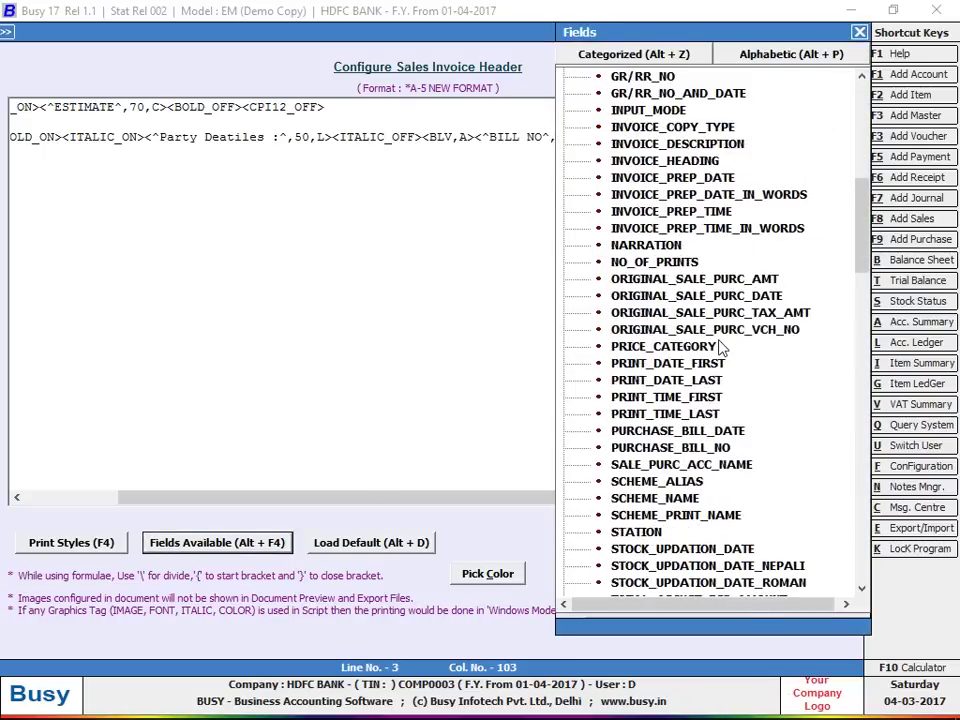
pyautogui.scroll(-7, 722, 345)
pyautogui.scroll(-4, 722, 345)
pyautogui.scroll(-5, 722, 345)
pyautogui.scroll(-4, 722, 347)
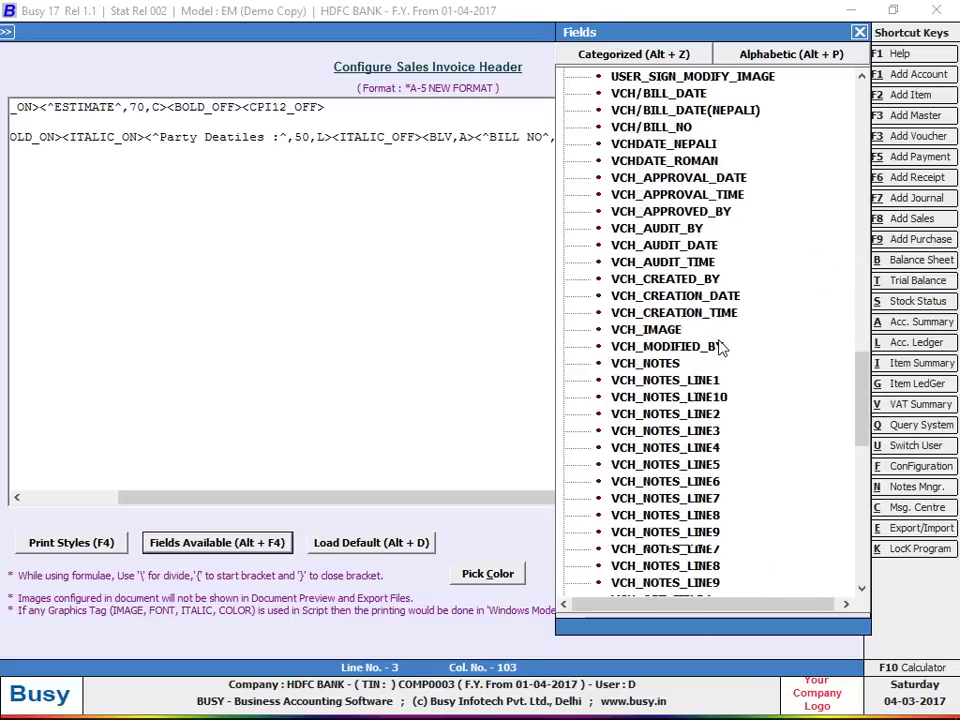
pyautogui.scroll(-5, 722, 347)
pyautogui.scroll(-4, 722, 347)
pyautogui.scroll(3, 722, 347)
pyautogui.scroll(5, 722, 347)
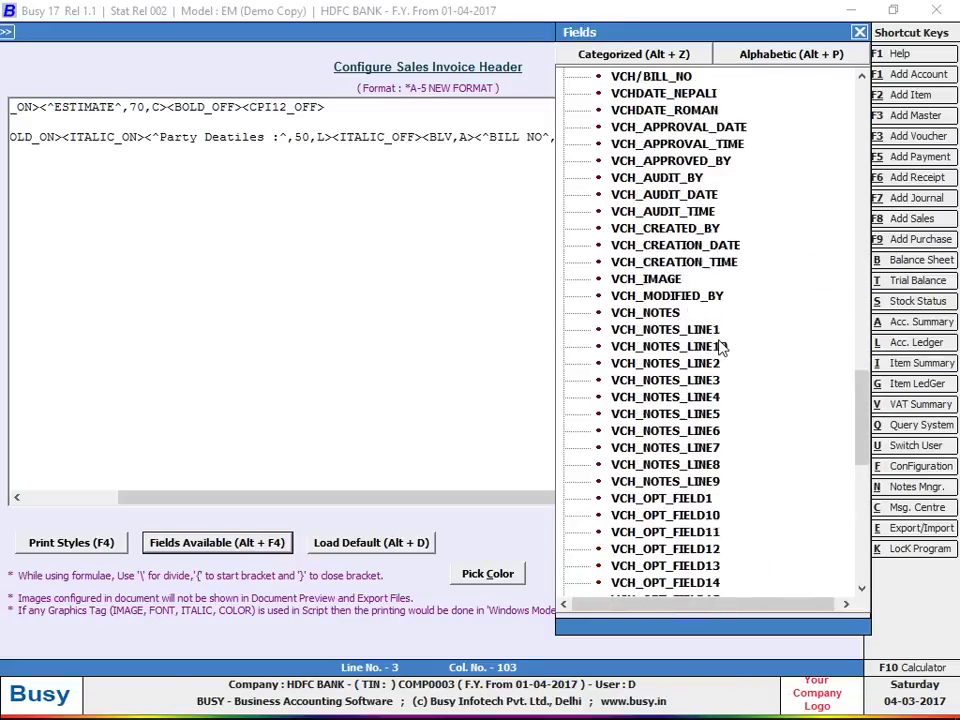
pyautogui.scroll(1, 722, 347)
pyautogui.scroll(2, 722, 347)
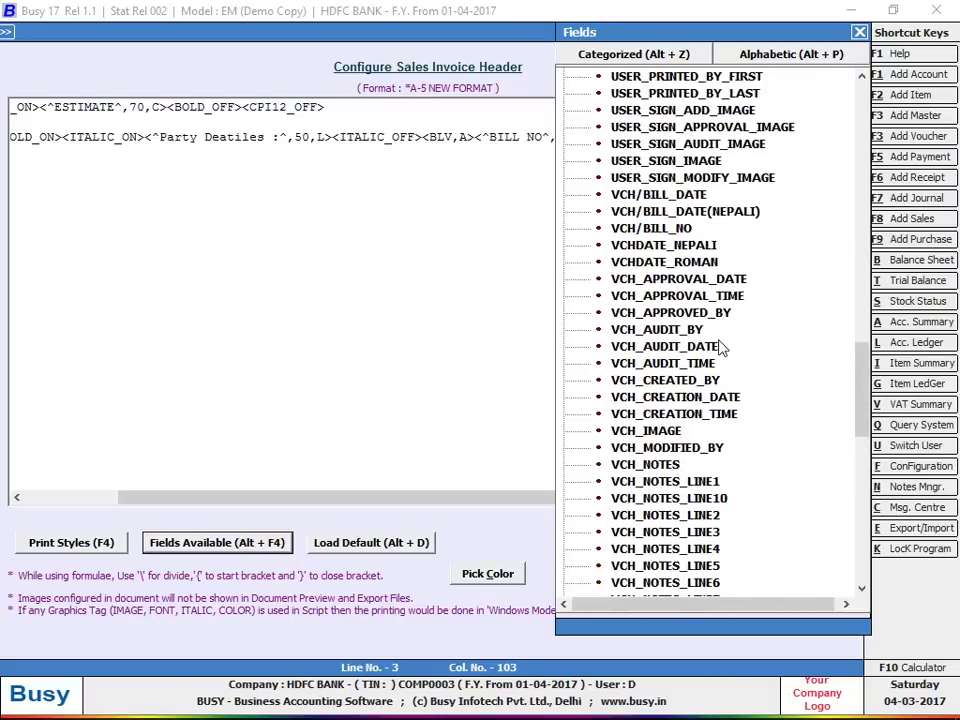
pyautogui.doubleClick(678, 229)
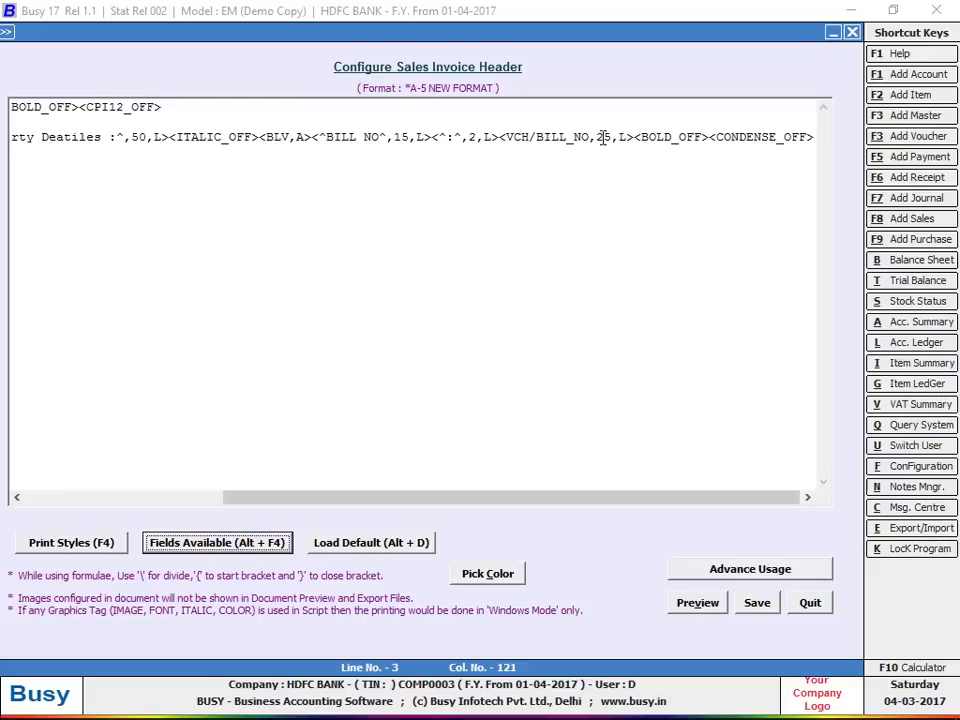
# Change the bill number field width from 25 to 15, then save and preview the script
pyautogui.click(606, 137)
pyautogui.press('BackSpace')
pyautogui.write('1')
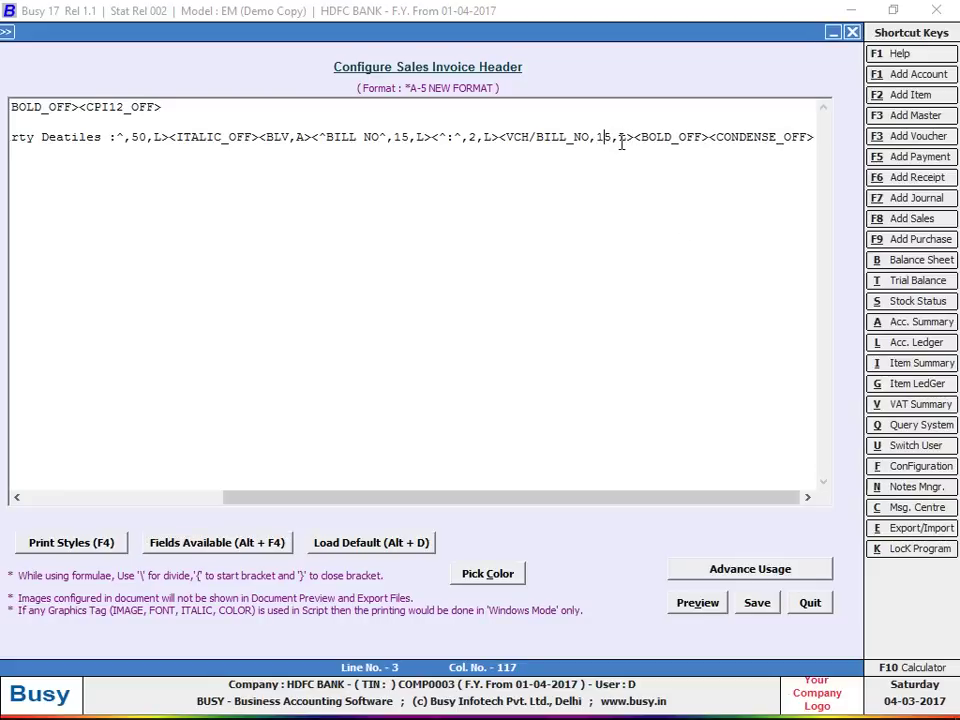
pyautogui.click(745, 610)
pyautogui.hotkey('alt', 'v')
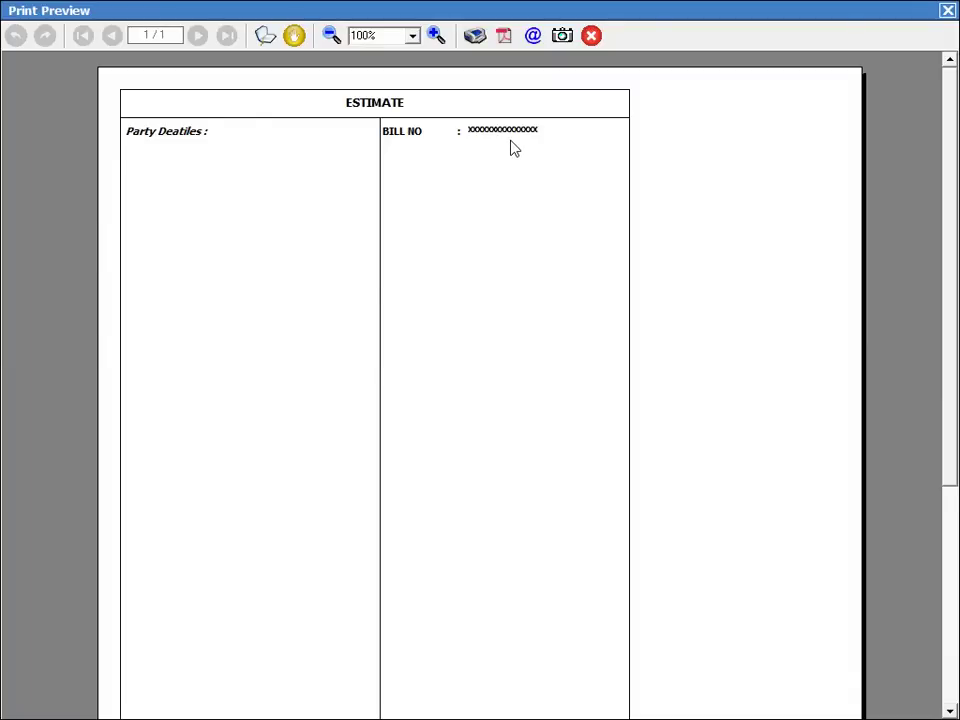
# Preview sales voucher 1 printed in the *A-5 NEW FORMAT
pyautogui.press('Escape')
pyautogui.press('Escape')
pyautogui.press('Right')
pyautogui.press('Return')
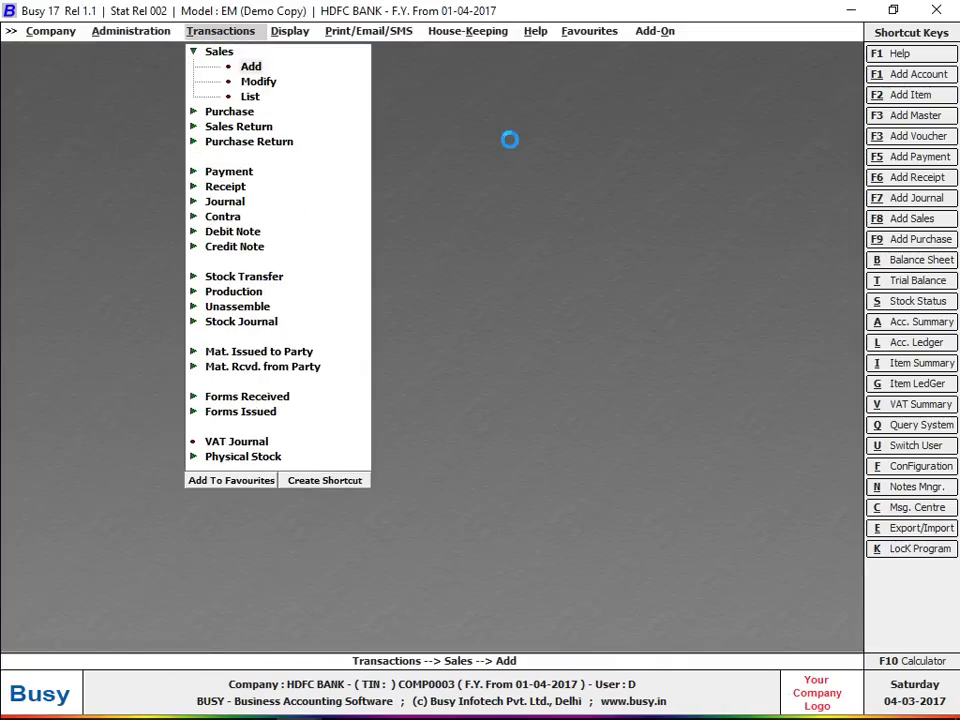
pyautogui.press('F5')
pyautogui.press('Return')
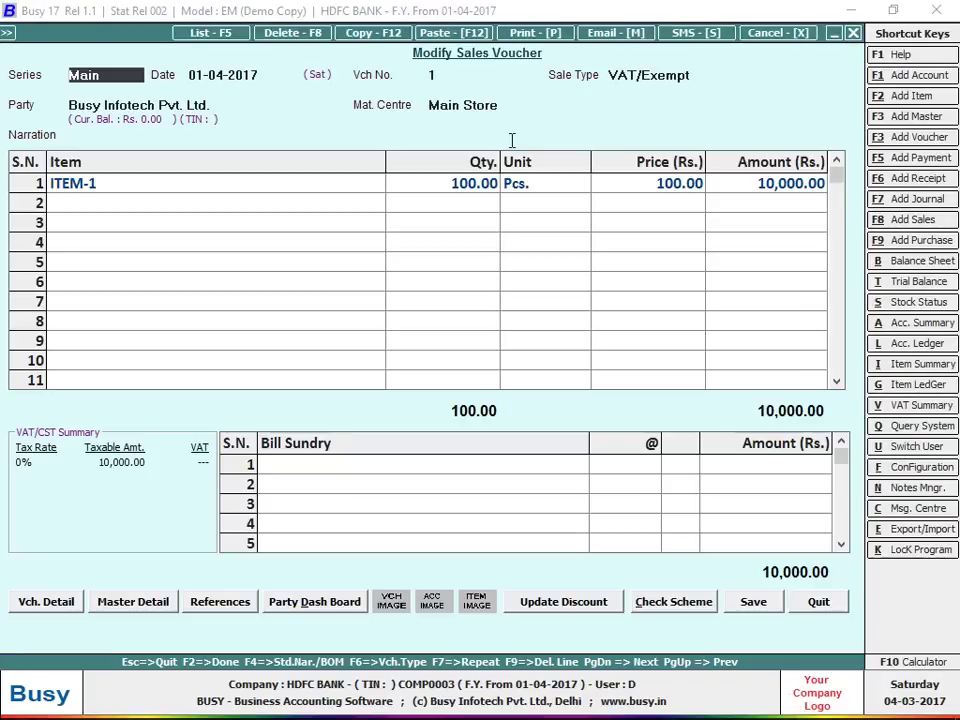
pyautogui.hotkey('alt', 'p')
pyautogui.press('Return')
pyautogui.press('Down')
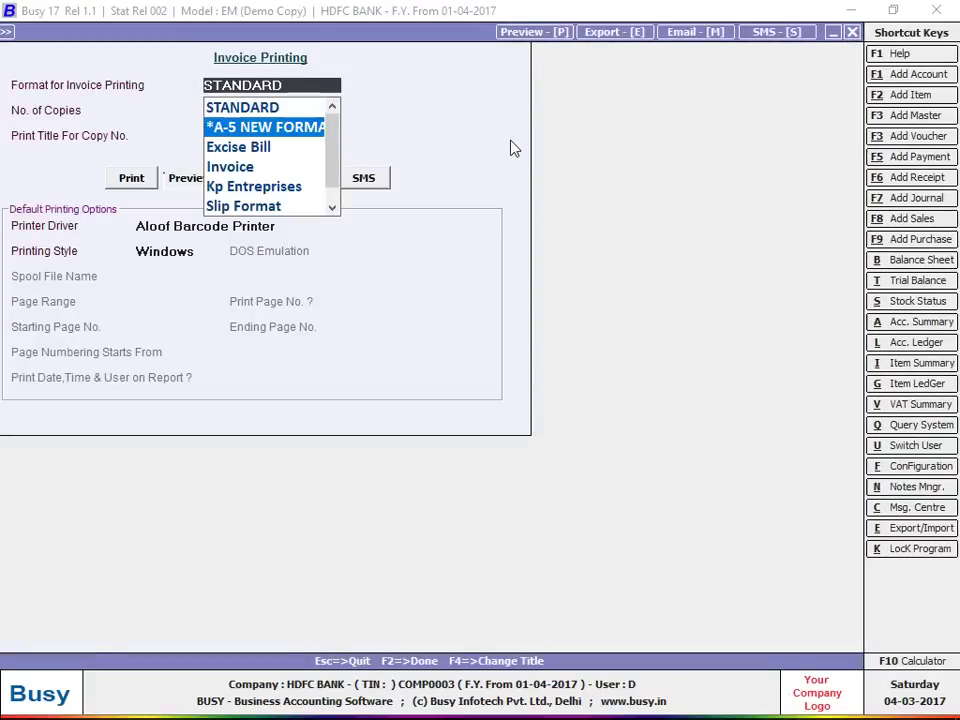
pyautogui.press('Return')
pyautogui.press('Return')
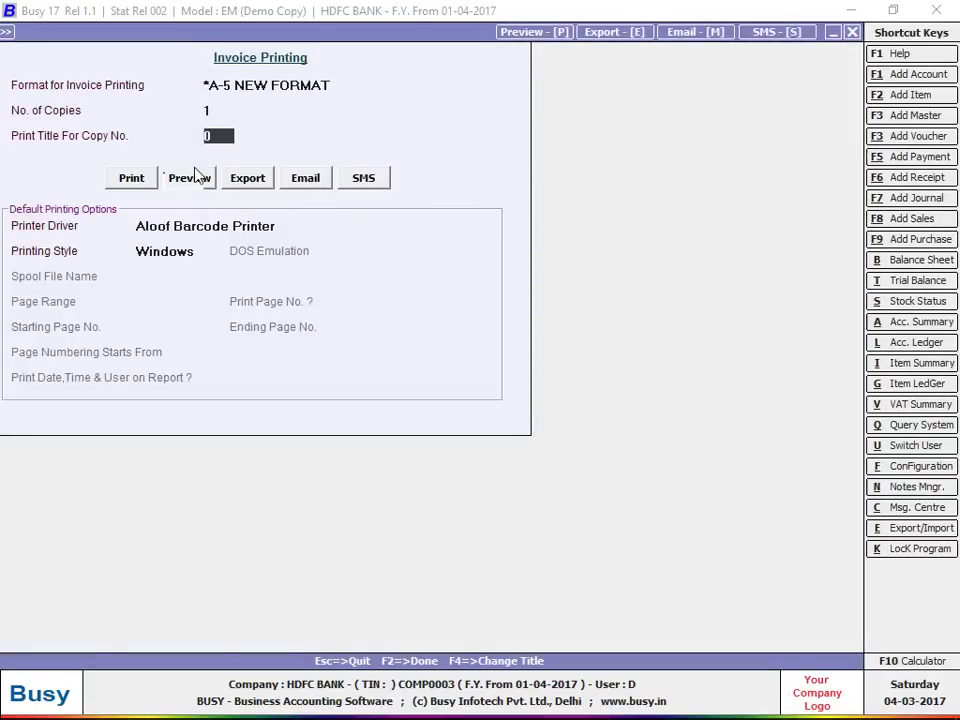
pyautogui.click(190, 177)
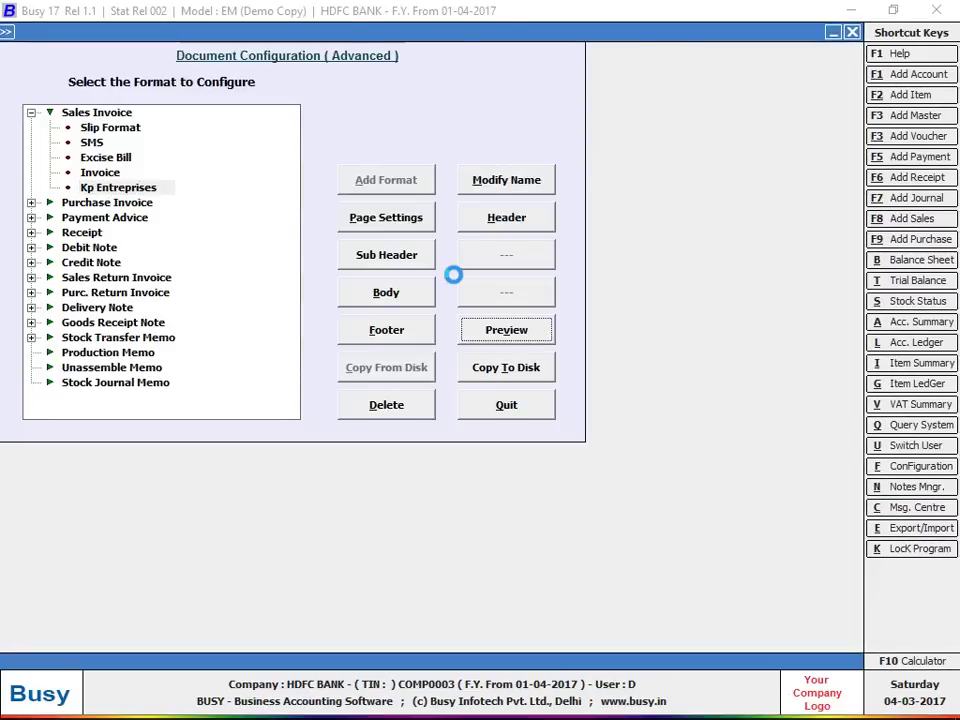
# Quit the voucher and sales register and return to Advanced invoice printing configuration
pyautogui.press('Escape')
pyautogui.press('Return')
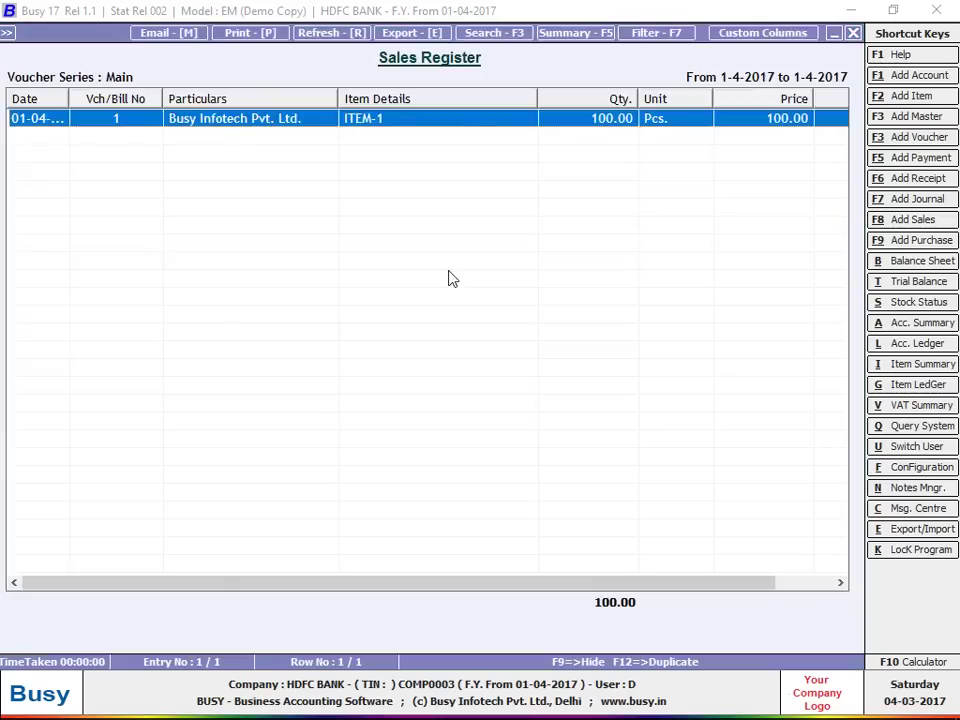
pyautogui.press('Escape')
pyautogui.press('Escape')
pyautogui.press('Return')
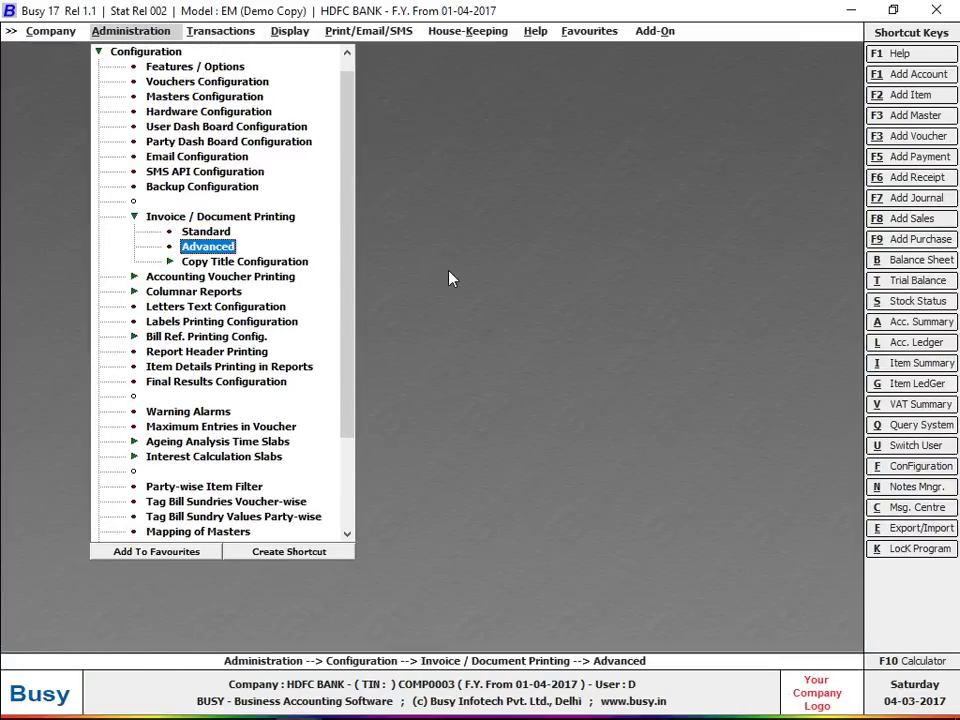
pyautogui.press('Return')
pyautogui.press('Return')
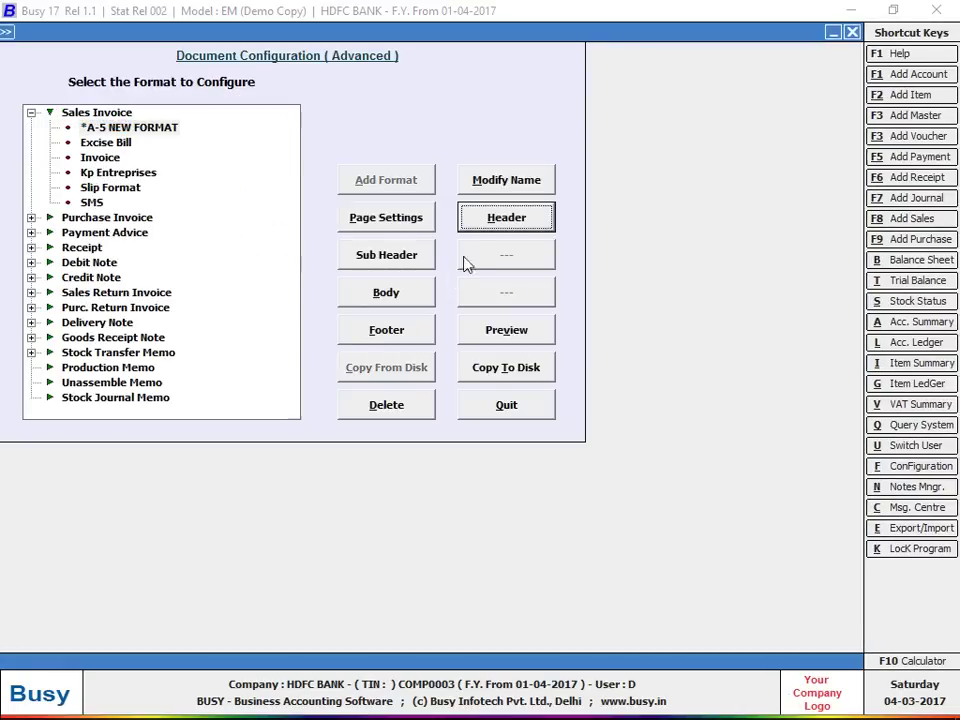
# Open the A-5 header script, copy the Party Details line, then paste and undo on line 4
pyautogui.click(484, 220)
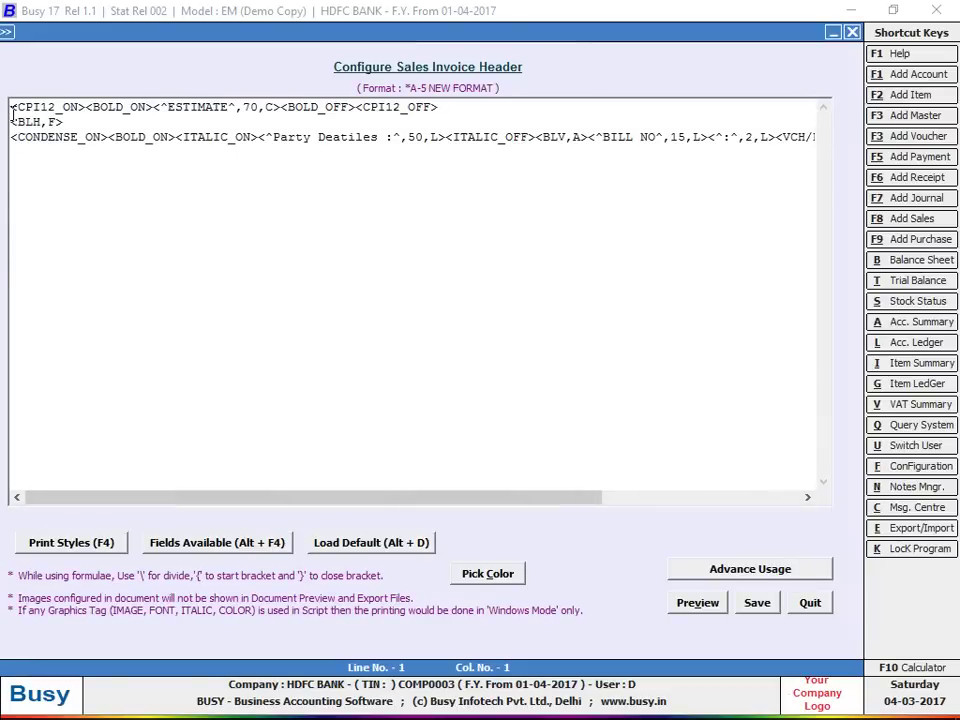
pyautogui.click(215, 122)
pyautogui.moveTo(215, 122); pyautogui.dragTo(820, 137)
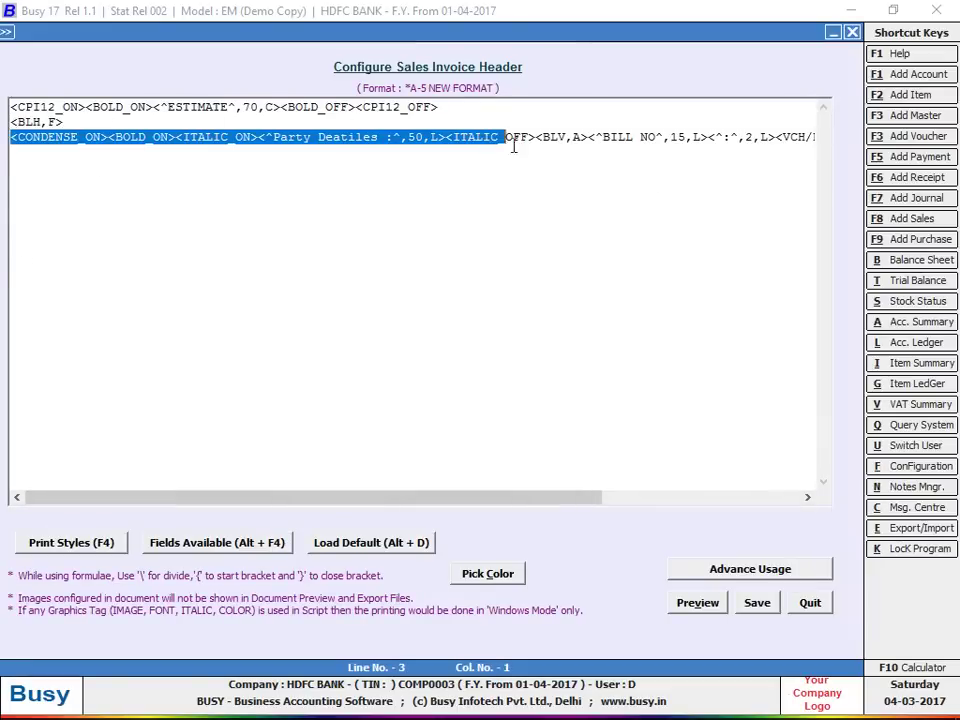
pyautogui.rightClick(820, 136)
pyautogui.click(767, 197)
pyautogui.click(722, 150)
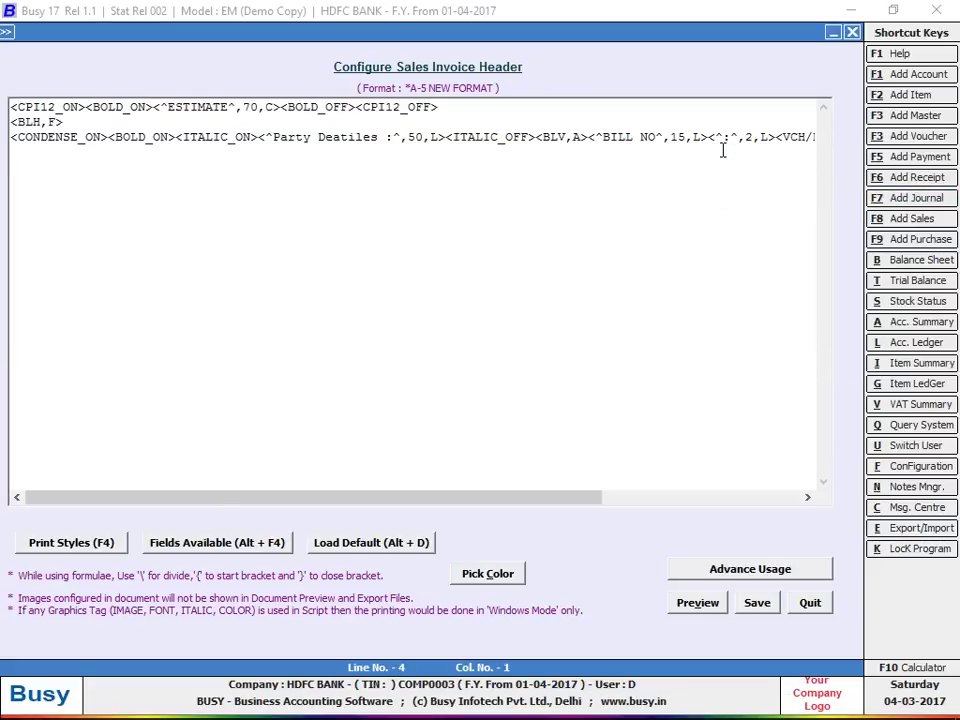
pyautogui.hotkey('ctrl', 'v')
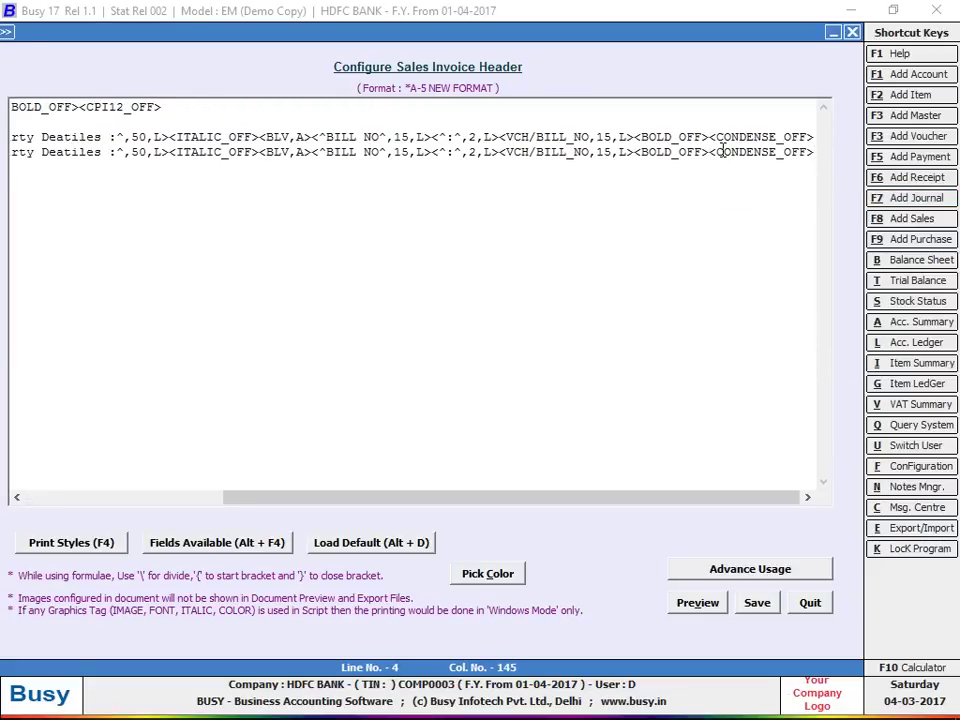
pyautogui.hotkey('ctrl', 'z')
# Insert the <CONDENSE_ON> print-style tag at the start of line 4 and preview the ESTIMATE
pyautogui.press('F4')
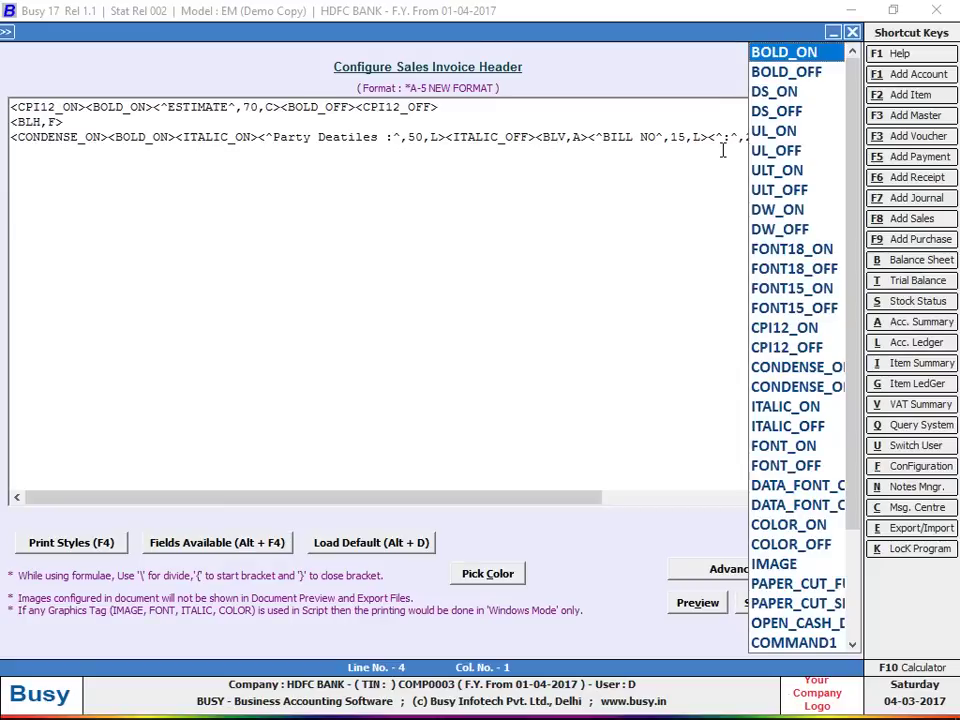
pyautogui.press('c')
pyautogui.press('Down')
pyautogui.press('Down')
pyautogui.press('Return')
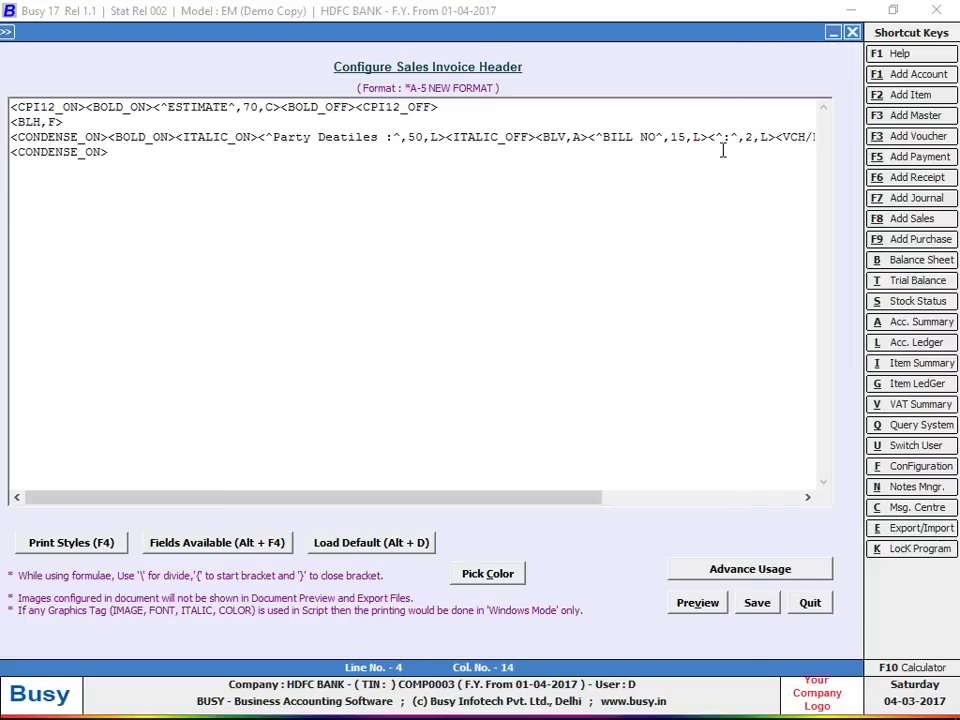
pyautogui.press('F4')
pyautogui.hotkey('alt', 'p')
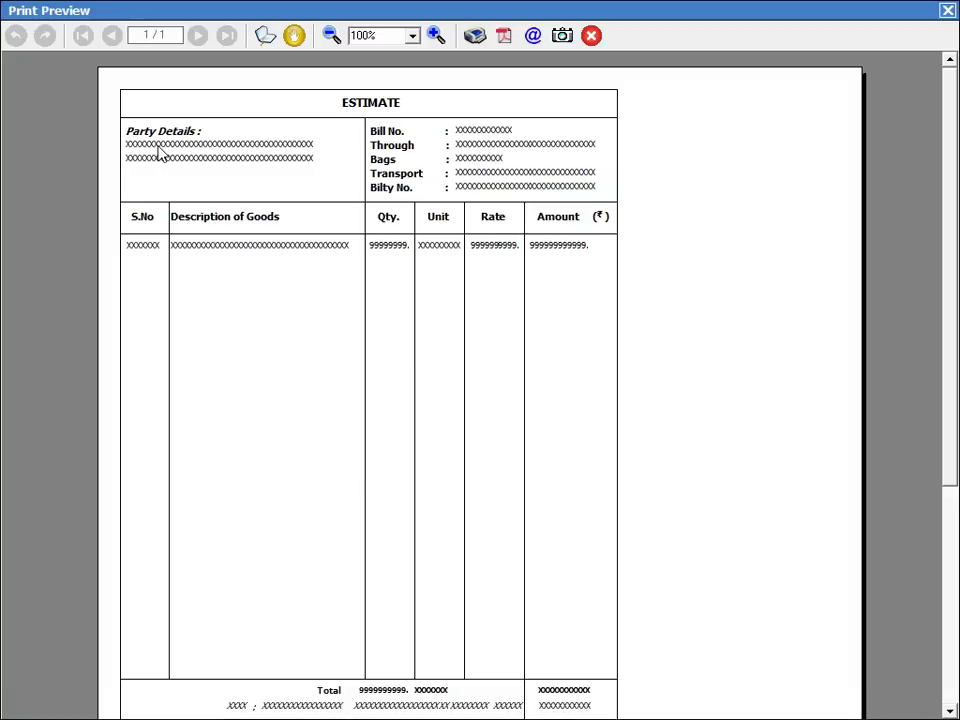
# Insert the PARTY > BILLED_PARTY_NAME field, 40 wide left-aligned, on line 4
pyautogui.press('Escape')
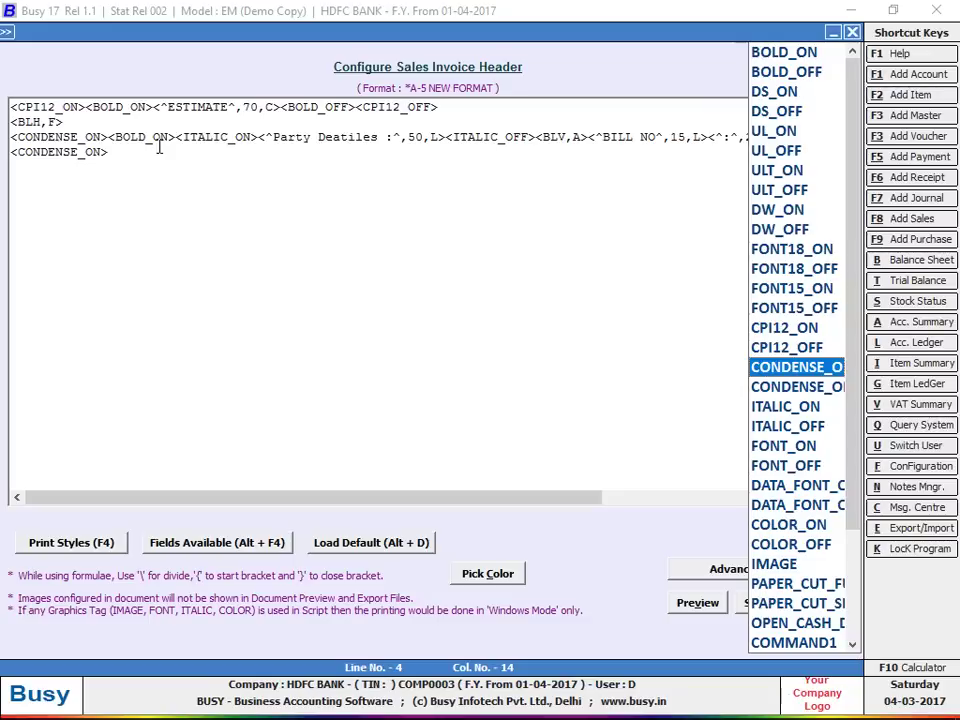
pyautogui.press('Escape')
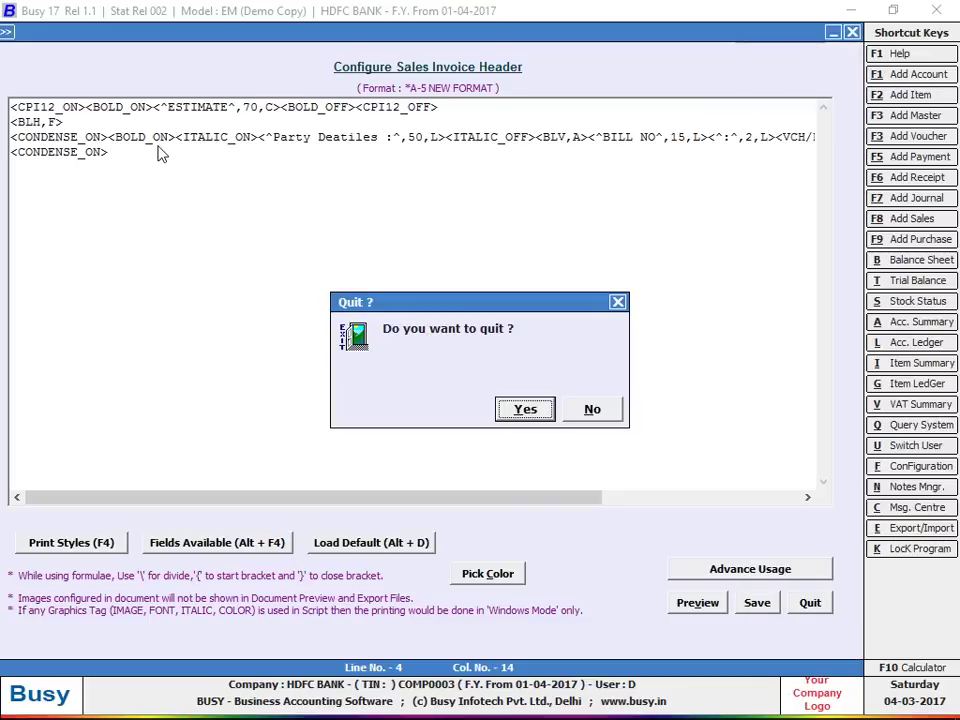
pyautogui.press('Escape')
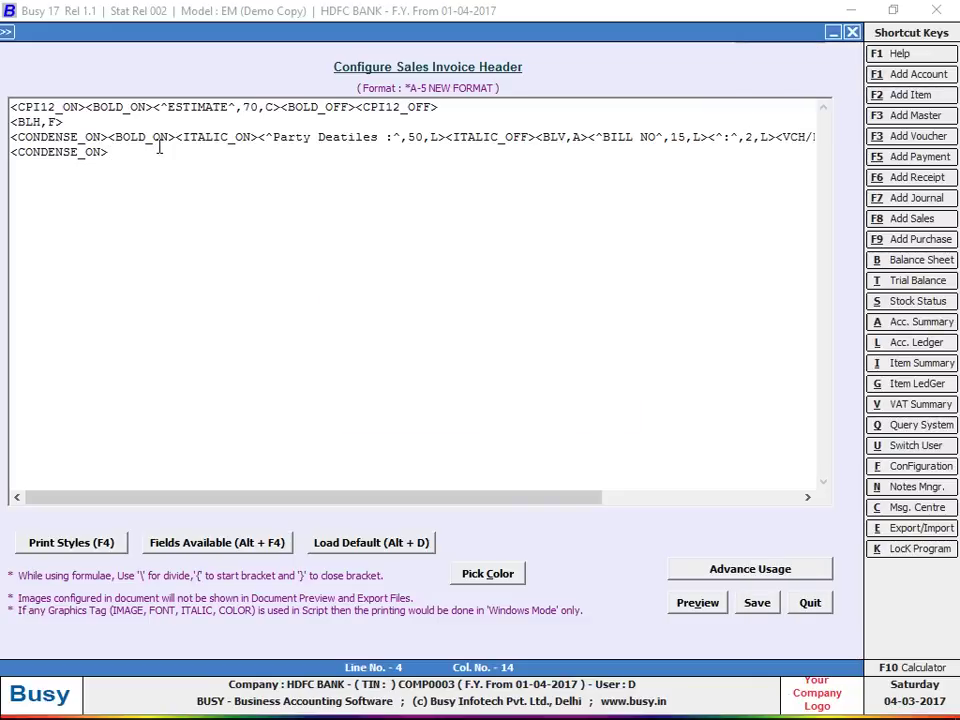
pyautogui.hotkey('alt', 'F4')
pyautogui.hotkey('ctrl', 'p')
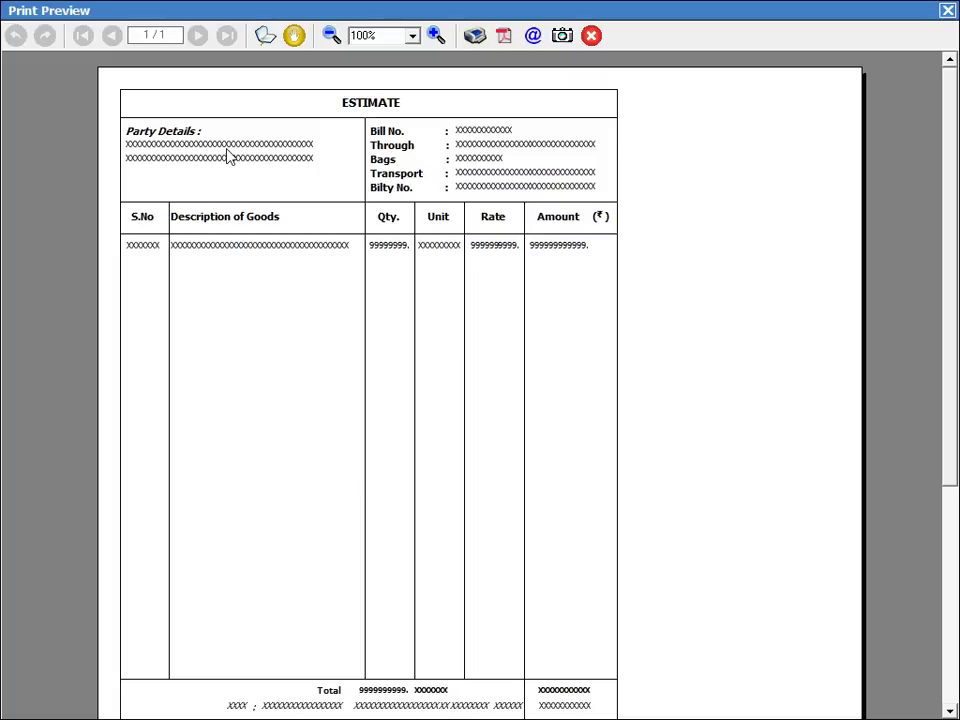
pyautogui.press('Escape')
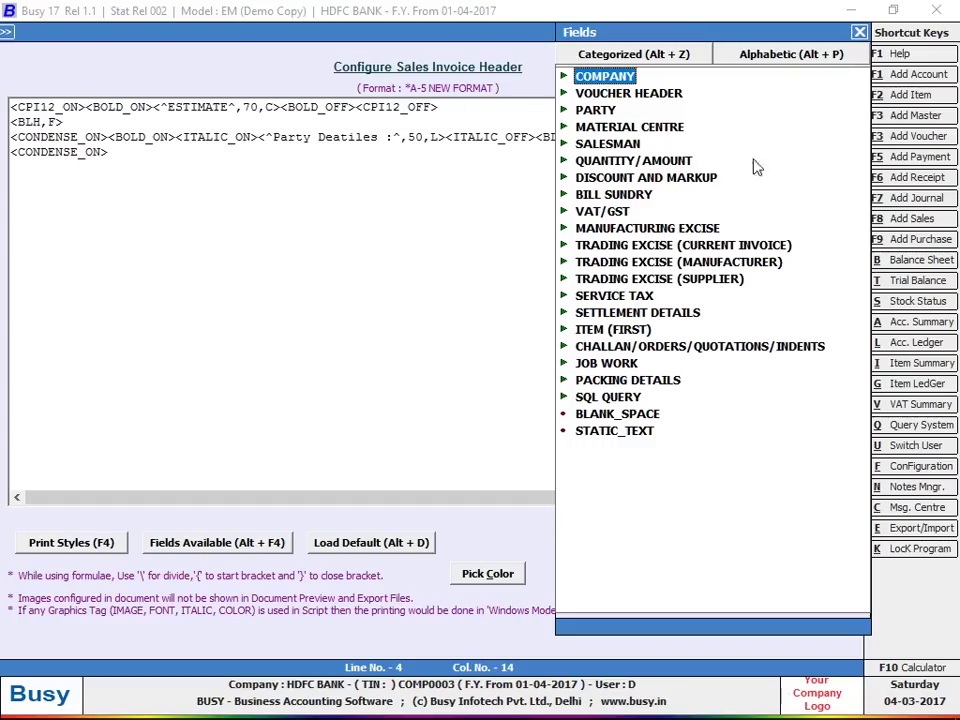
pyautogui.press('Down')
pyautogui.press('Down')
pyautogui.press('Right')
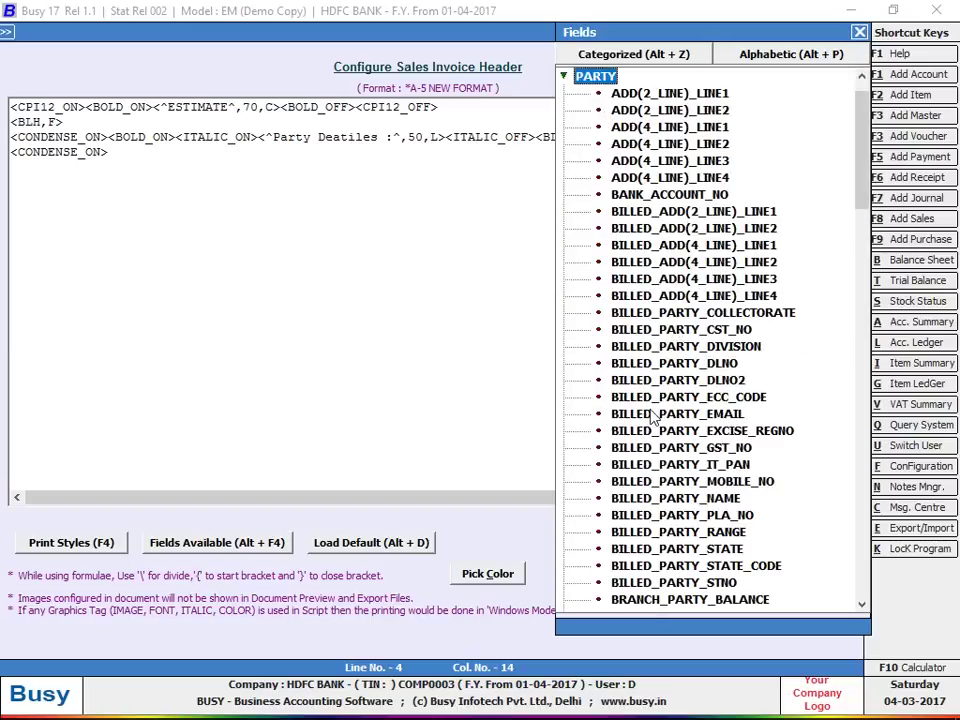
pyautogui.doubleClick(672, 498)
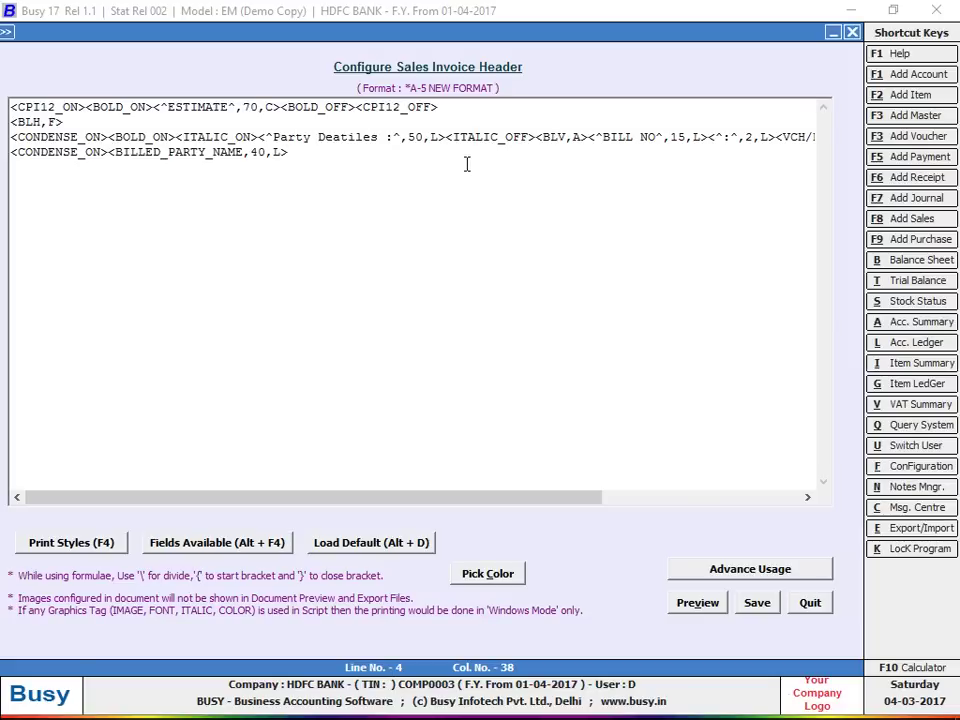
# Close line 4 with the <CONDENSE_OFF> tag and preview the party name under Party Deatiles
pyautogui.write('<B')
pyautogui.press('BackSpace')
pyautogui.press('BackSpace')
pyautogui.write('<')
pyautogui.press('Down')
pyautogui.press('Return')
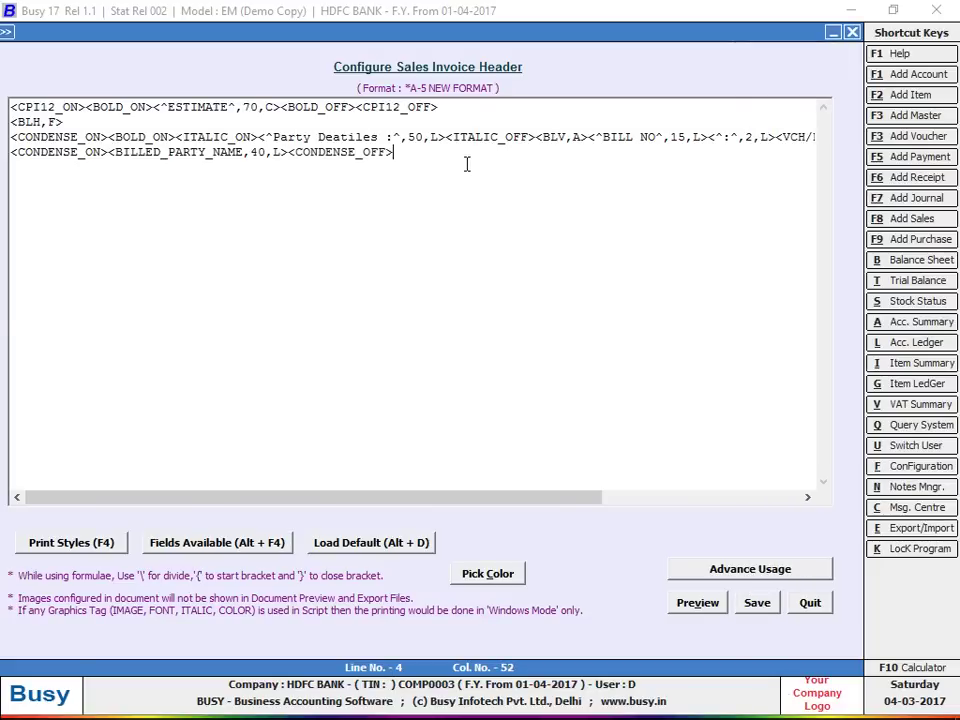
pyautogui.hotkey('alt', 'p')
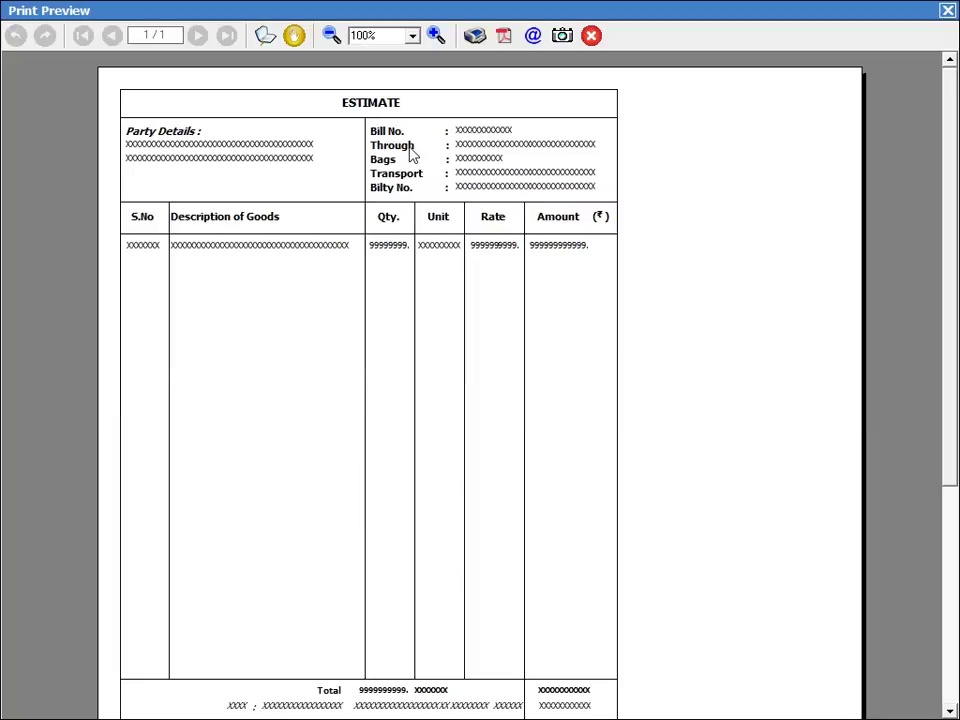
pyautogui.hotkey('alt', 'Tab')
pyautogui.hotkey('alt', 'Tab')
pyautogui.hotkey('alt', 'Tab')
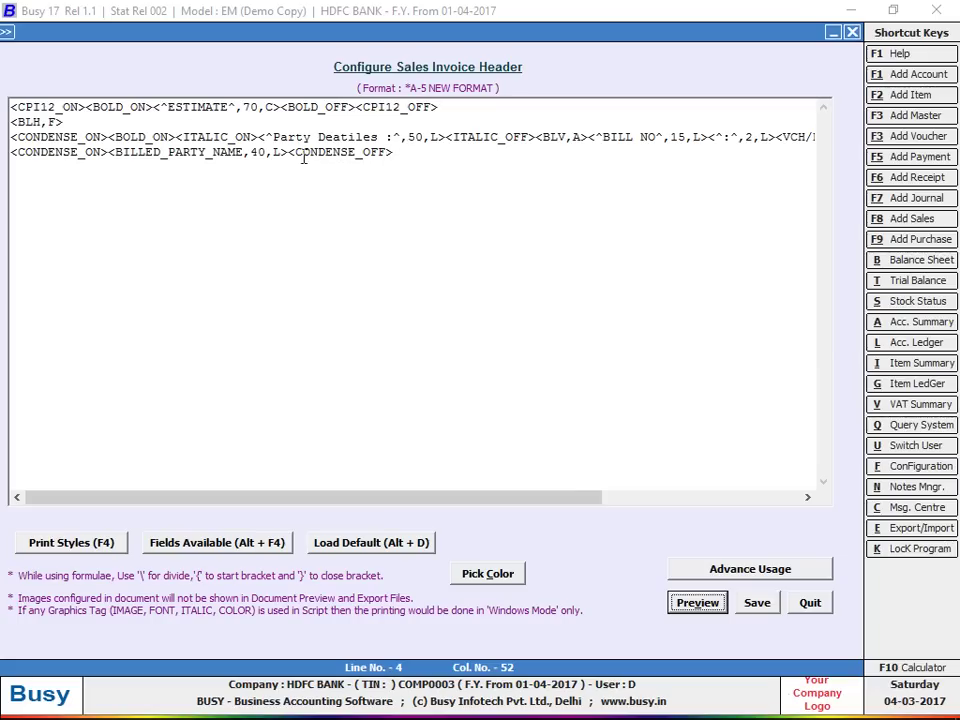
pyautogui.click(289, 152)
pyautogui.hotkey('alt', 'Tab')
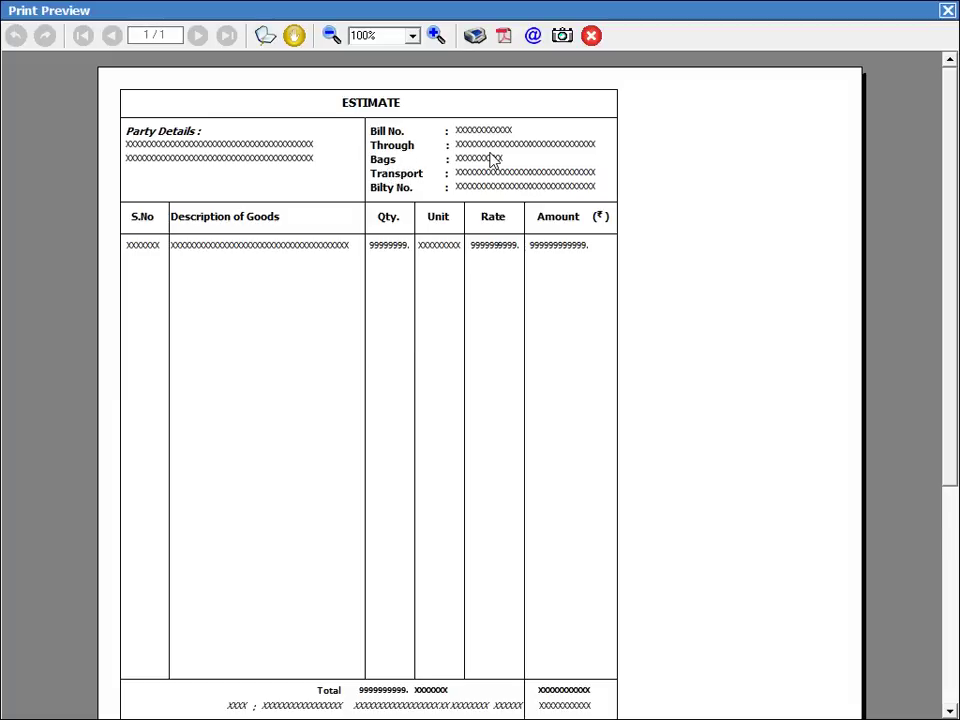
pyautogui.hotkey('alt', 'Tab')
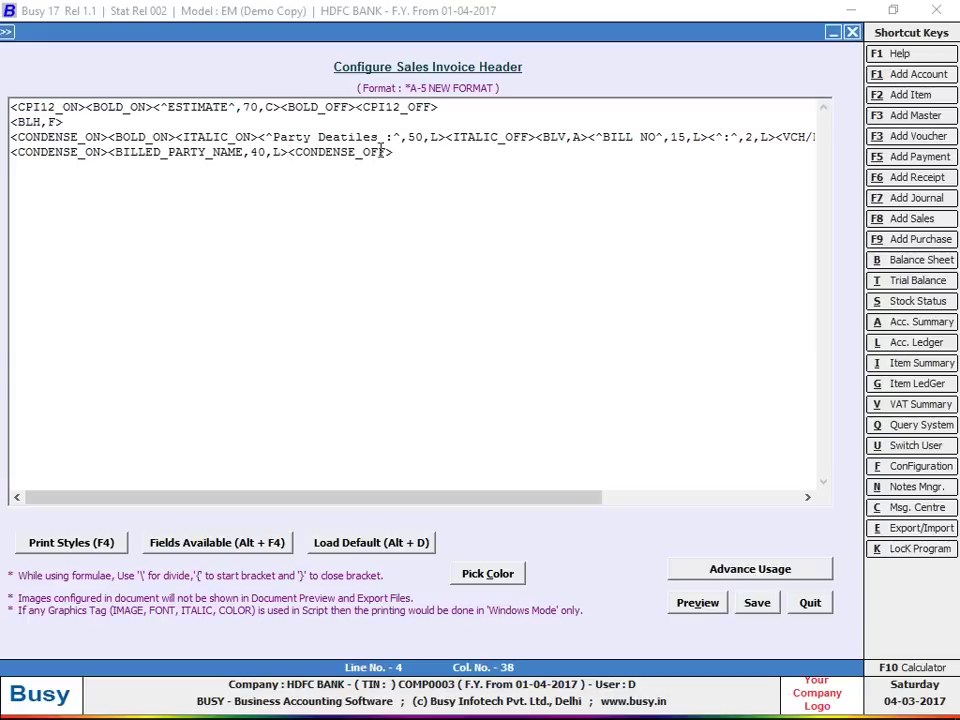
# Copy the BILL NO label and colon from line 3 and paste them before <CONDENSE_OFF> on line 4
pyautogui.moveTo(581, 136)
pyautogui.mouseDown()
pyautogui.moveTo(783, 136)
pyautogui.moveTo(767, 132)
pyautogui.mouseUp()
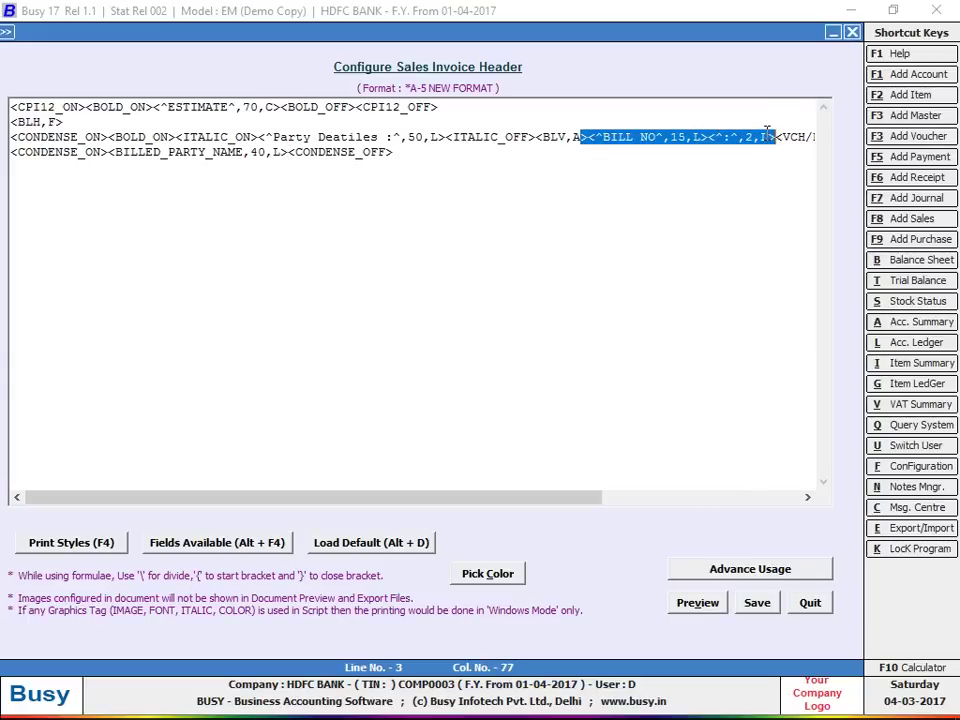
pyautogui.click(292, 151)
pyautogui.write('><^BILL NO^,15,L><^:^,2,L>')
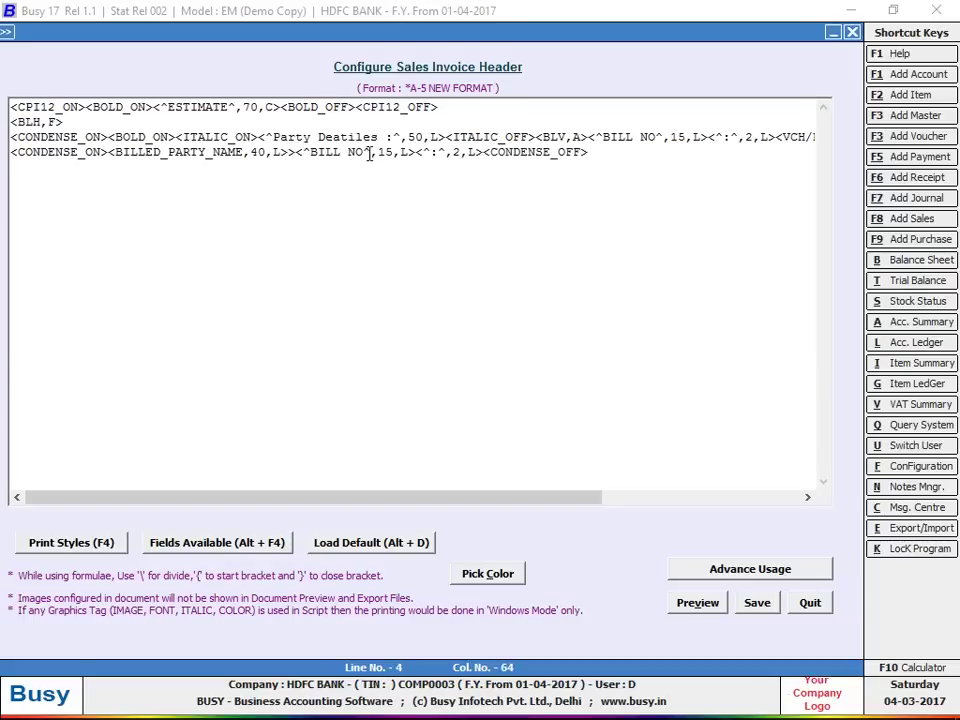
pyautogui.click(362, 152)
pyautogui.hotkey('alt', 'p')
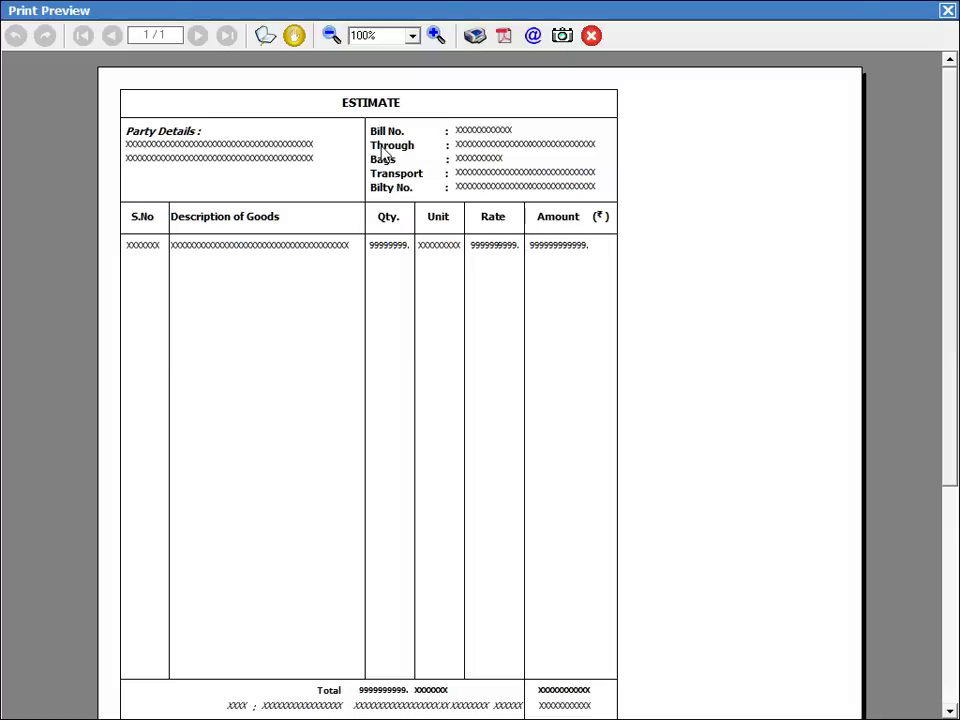
pyautogui.press('Escape')
# Retype the pasted BILL NO label as 'Through' and preview, dismissing the syntax message
pyautogui.press('BackSpace')
pyautogui.press('BackSpace')
pyautogui.press('BackSpace')
pyautogui.press('BackSpace')
pyautogui.press('BackSpace')
pyautogui.press('BackSpace')
pyautogui.press('BackSpace')
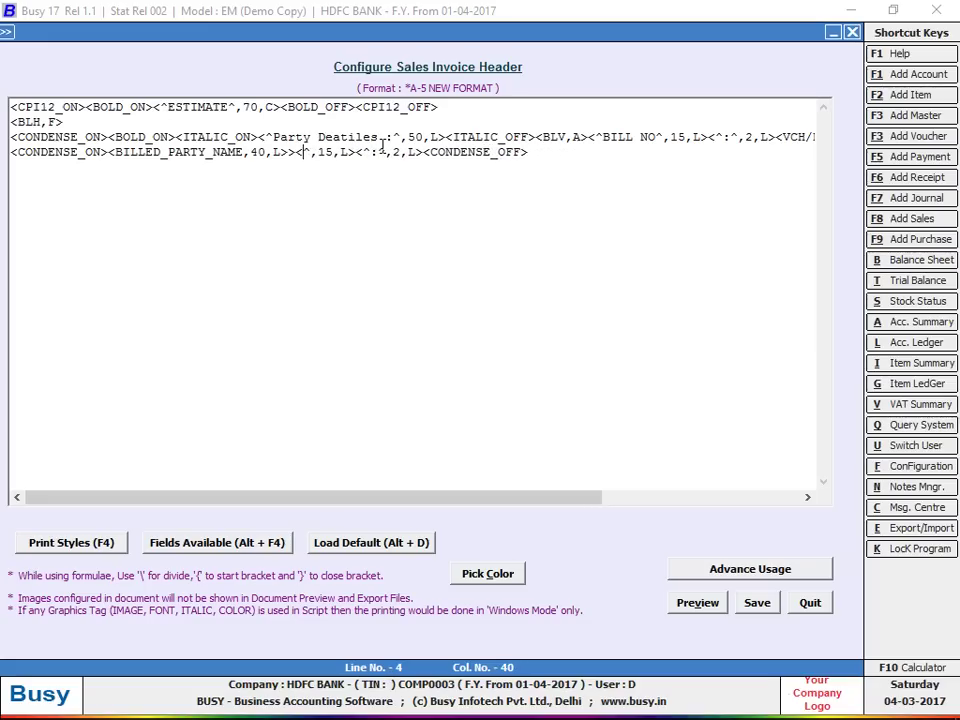
pyautogui.write('^t')
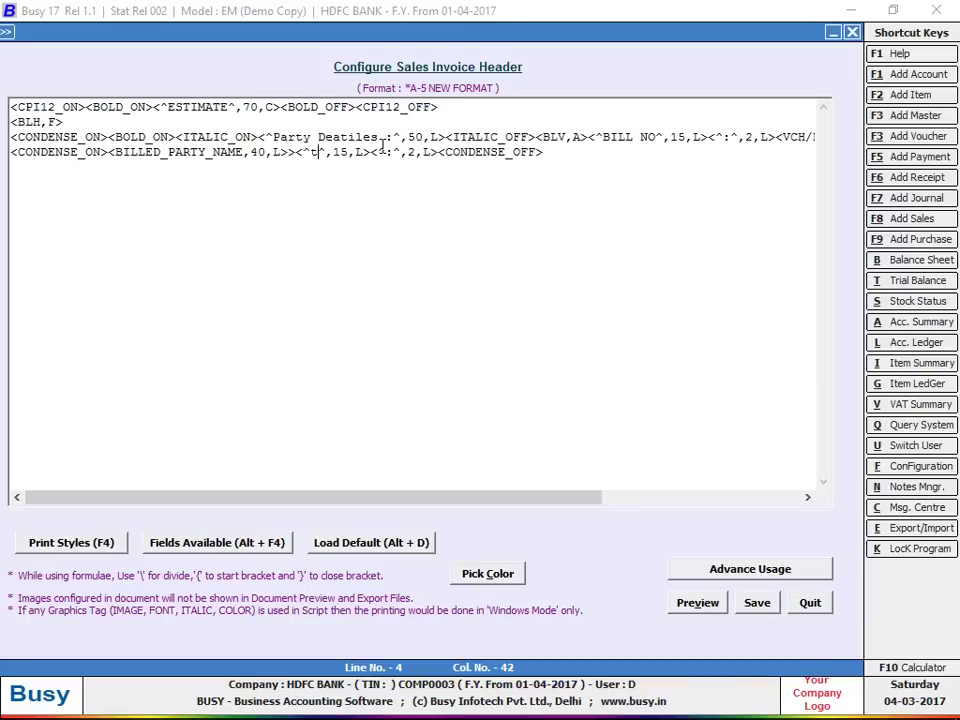
pyautogui.press('BackSpace')
pyautogui.write('T')
pyautogui.write('h')
pyautogui.hotkey('alt', 'Tab')
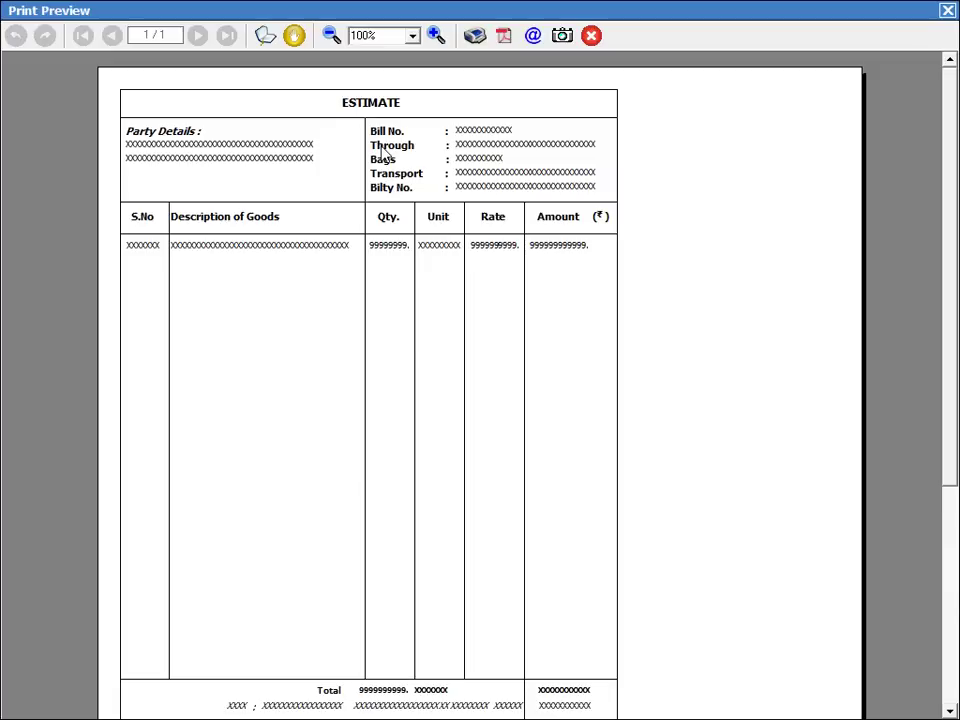
pyautogui.hotkey('alt', 'Tab')
pyautogui.write('roug')
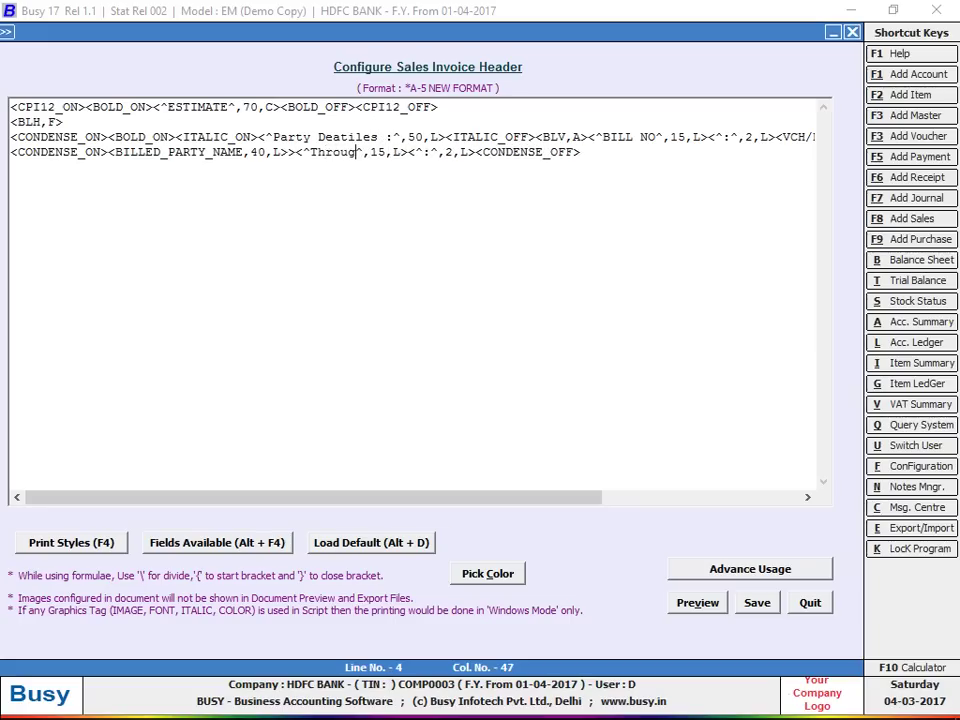
pyautogui.write('h')
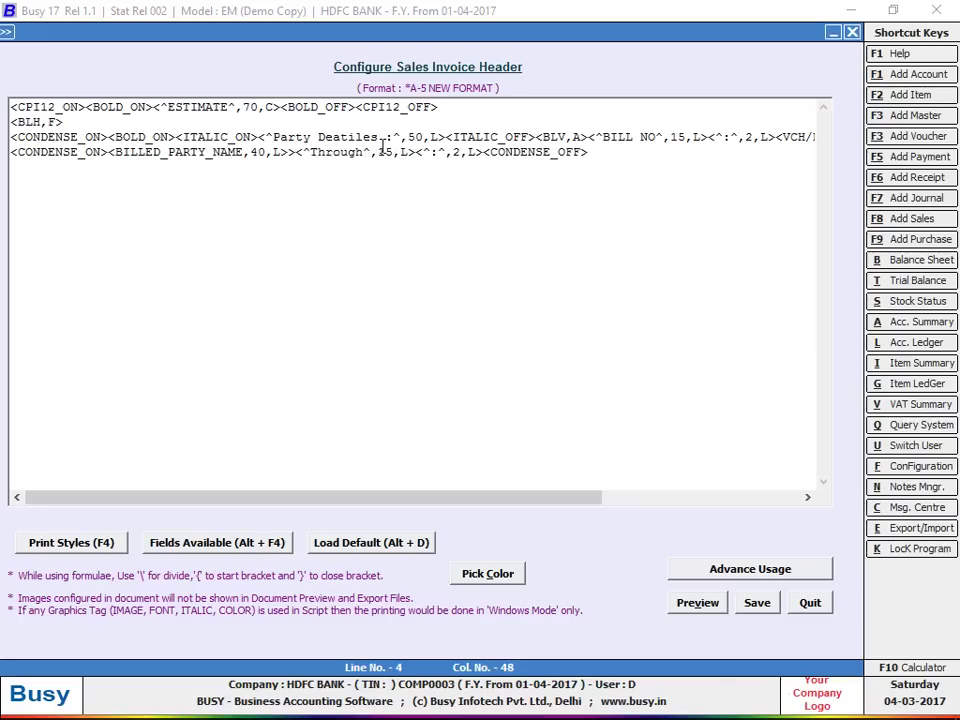
pyautogui.hotkey('alt', 'p')
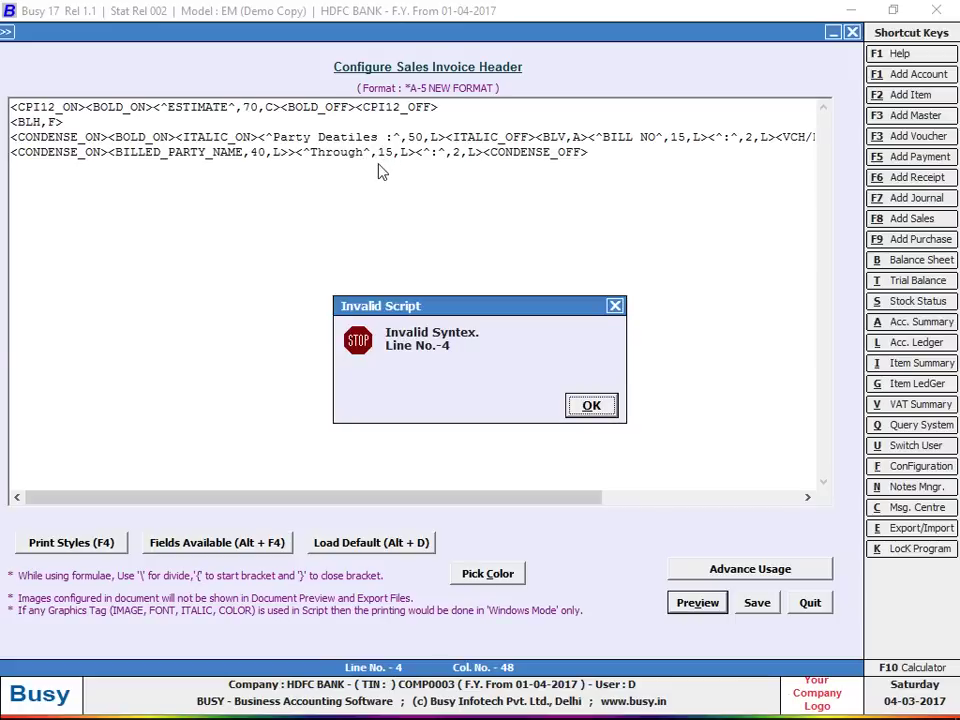
pyautogui.press('Return')
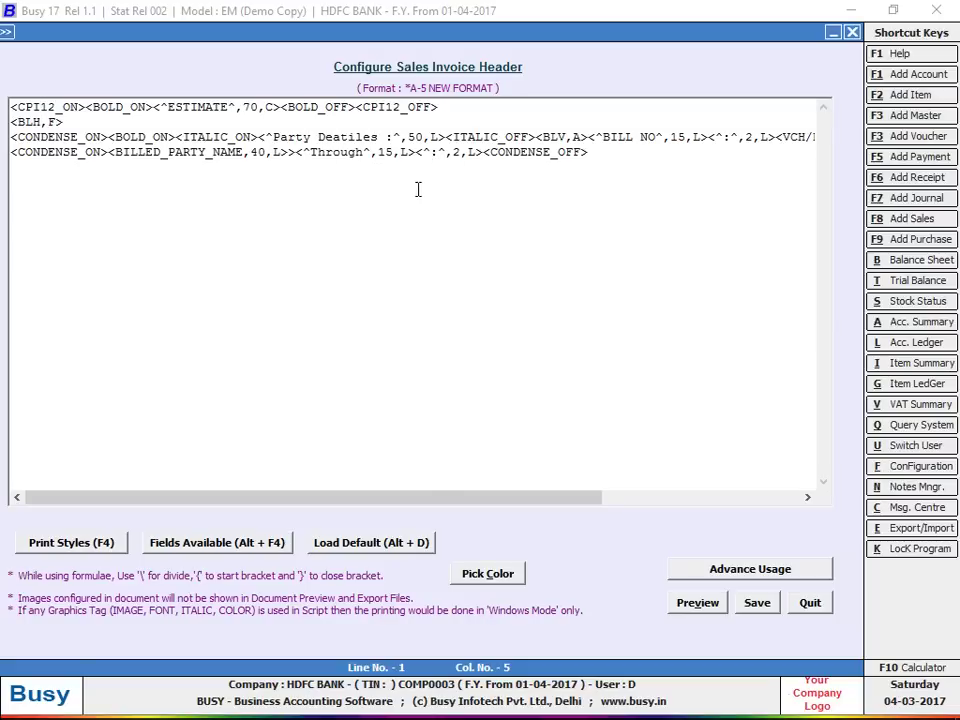
# Preview the header layout twice to check the Through line
pyautogui.click(295, 152)
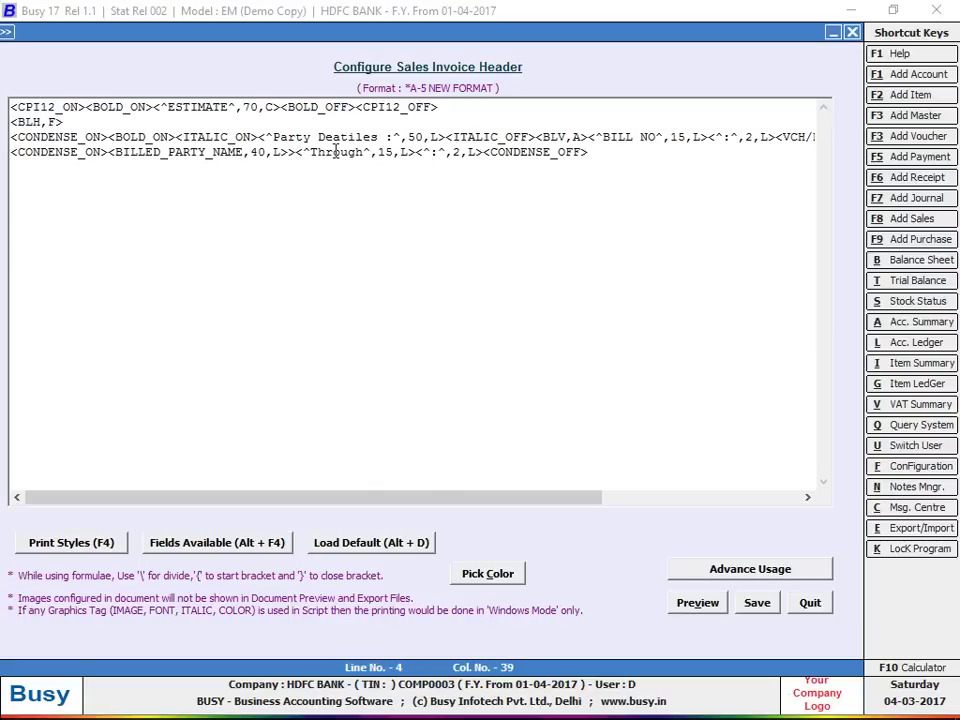
pyautogui.hotkey('alt', 'p')
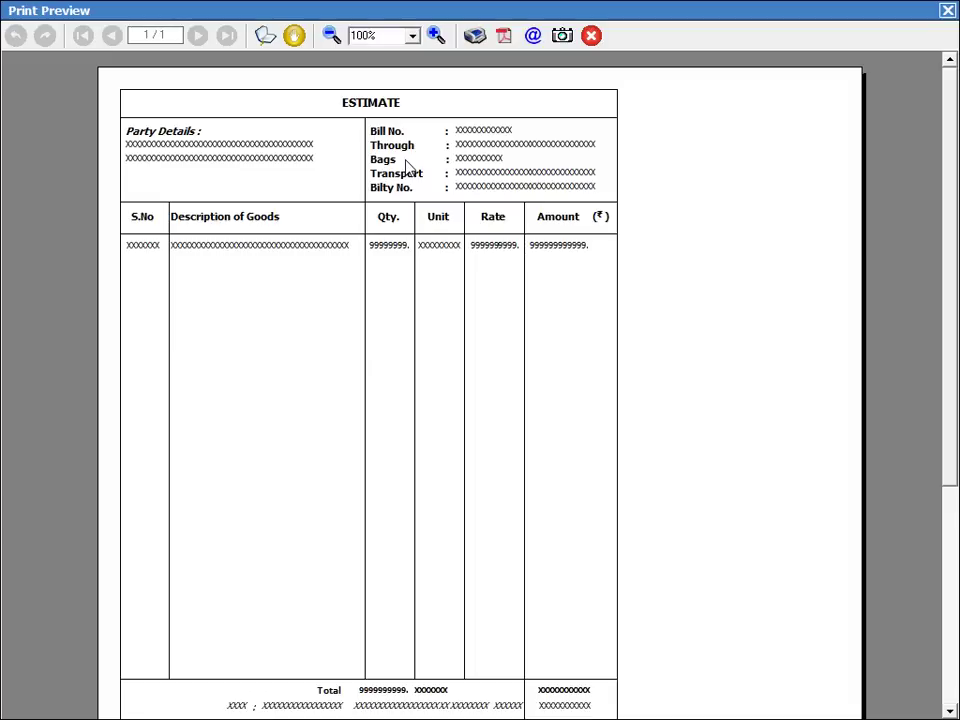
pyautogui.press('Escape')
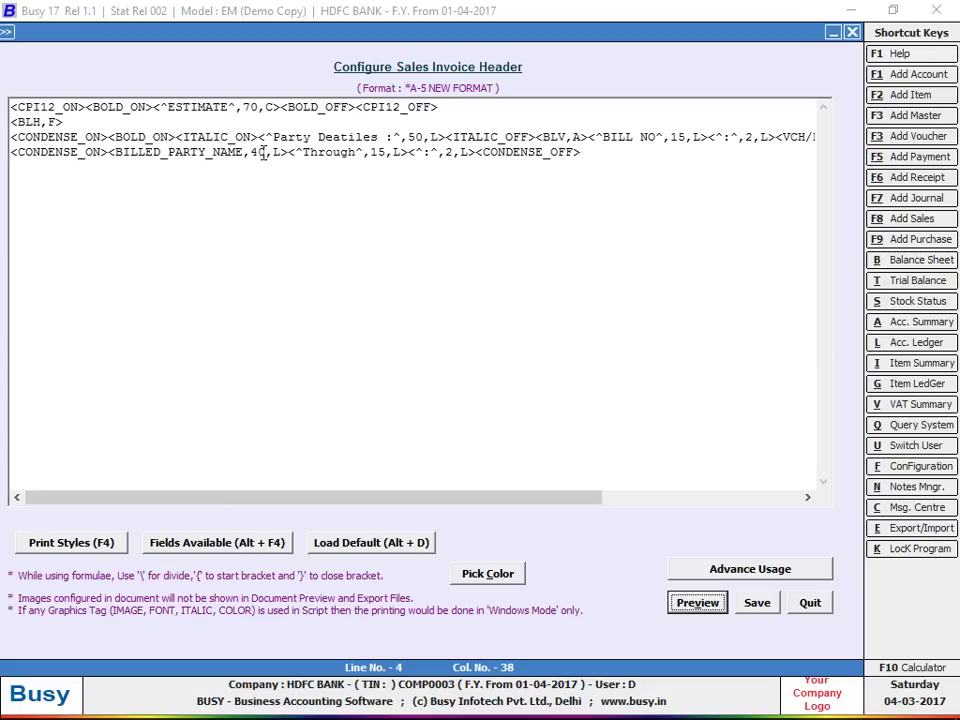
pyautogui.press('Return')
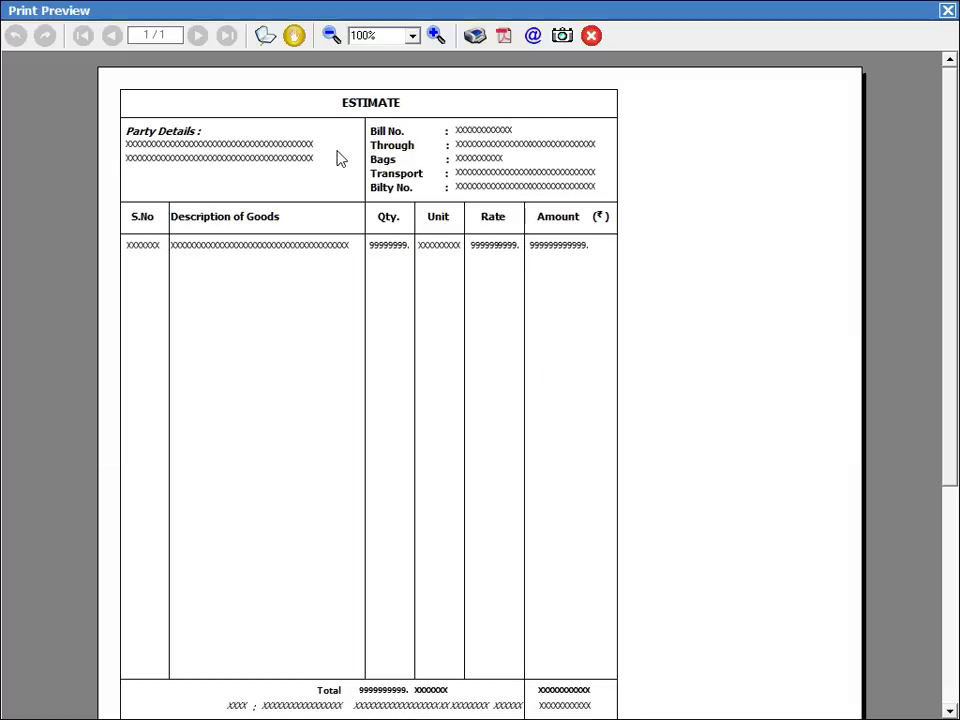
pyautogui.press('Escape')
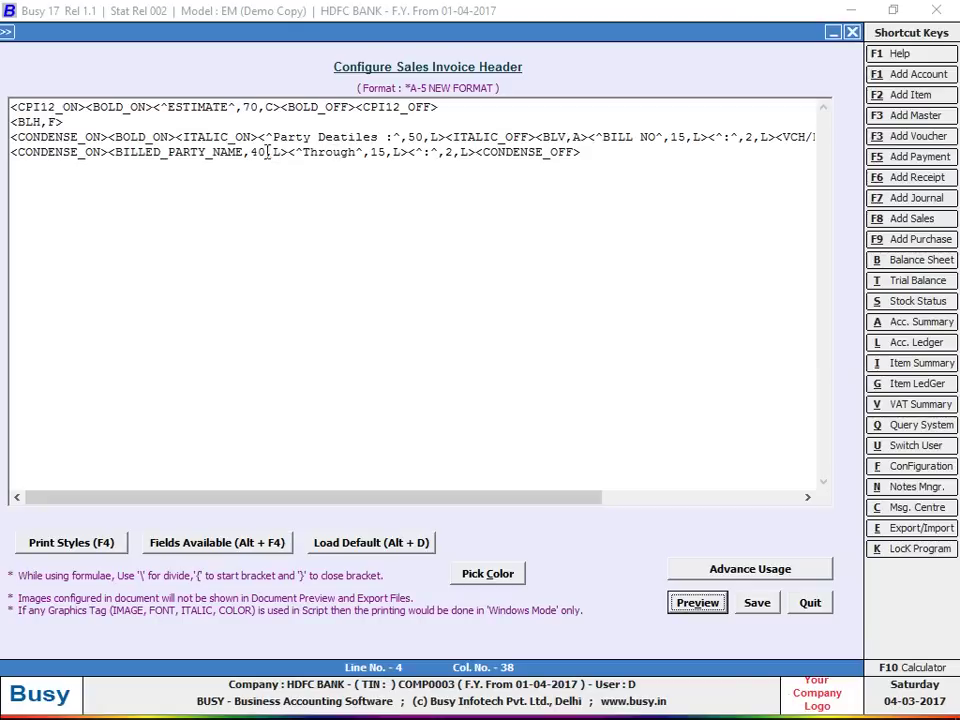
# Change the billed party name width from 40 to 50 and preview
pyautogui.moveTo(281, 152); pyautogui.dragTo(258, 152)
pyautogui.press('Right')
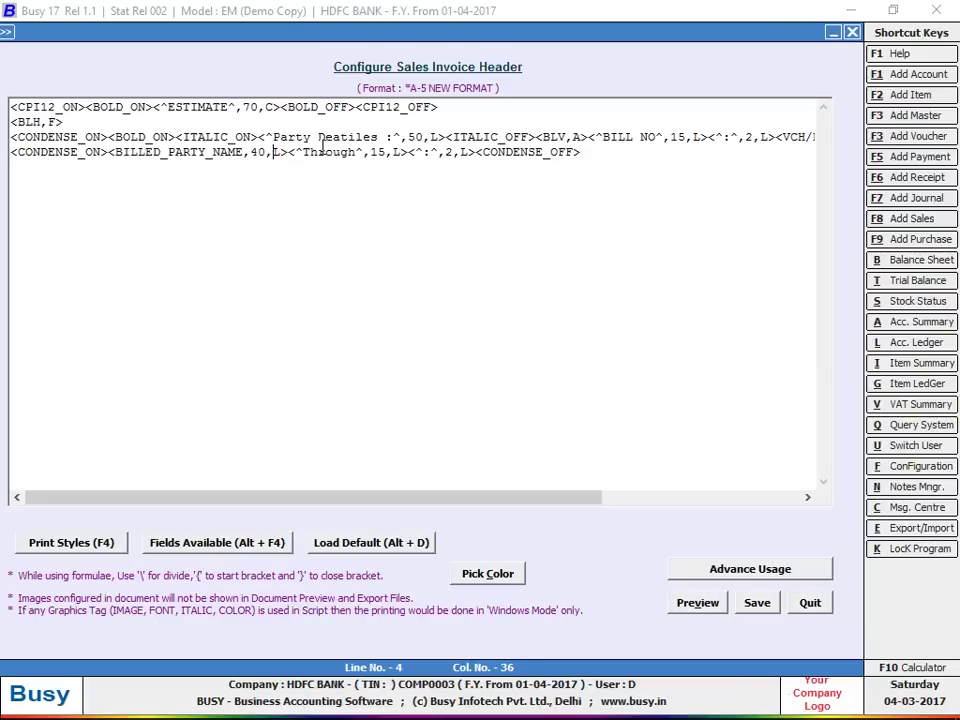
pyautogui.press('Left')
pyautogui.press('Left')
pyautogui.press('BackSpace')
pyautogui.write('5')
pyautogui.hotkey('alt', 'p')
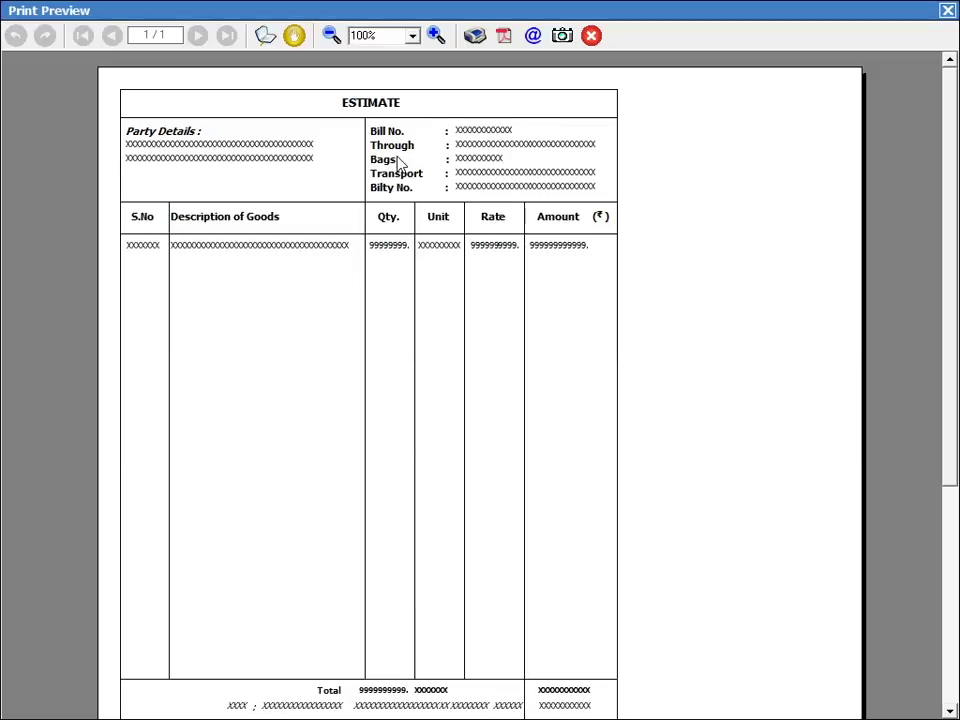
pyautogui.hotkey('alt', 'Tab')
pyautogui.hotkey('alt', 'Tab')
pyautogui.hotkey('alt', 'Tab')
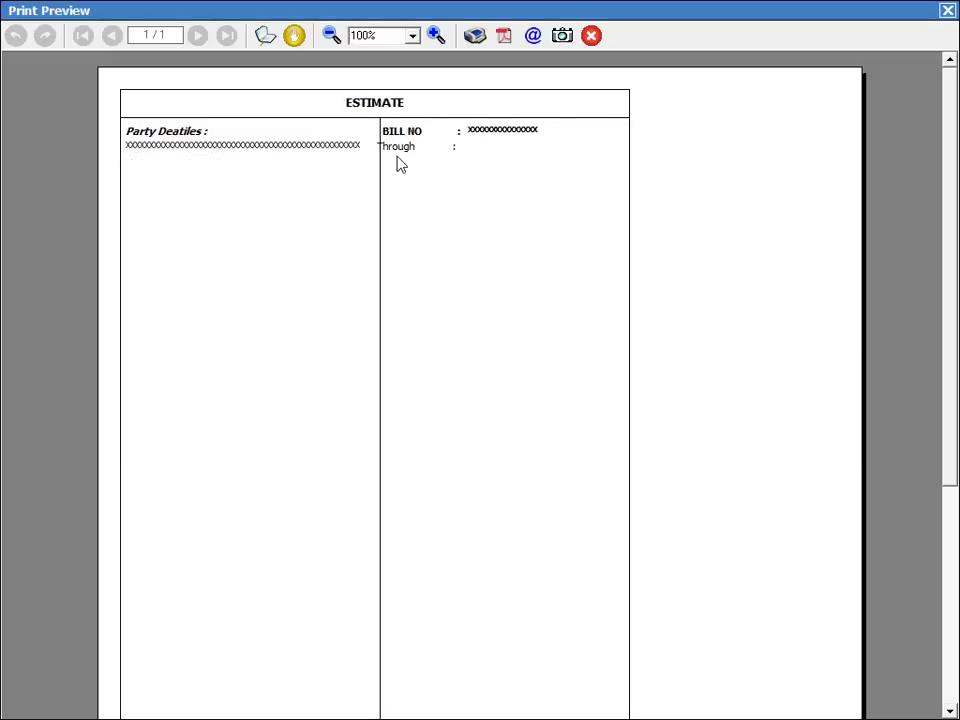
pyautogui.press('Escape')
# Adjust the billed party name width to 51 and preview the estimate again
pyautogui.click(553, 137)
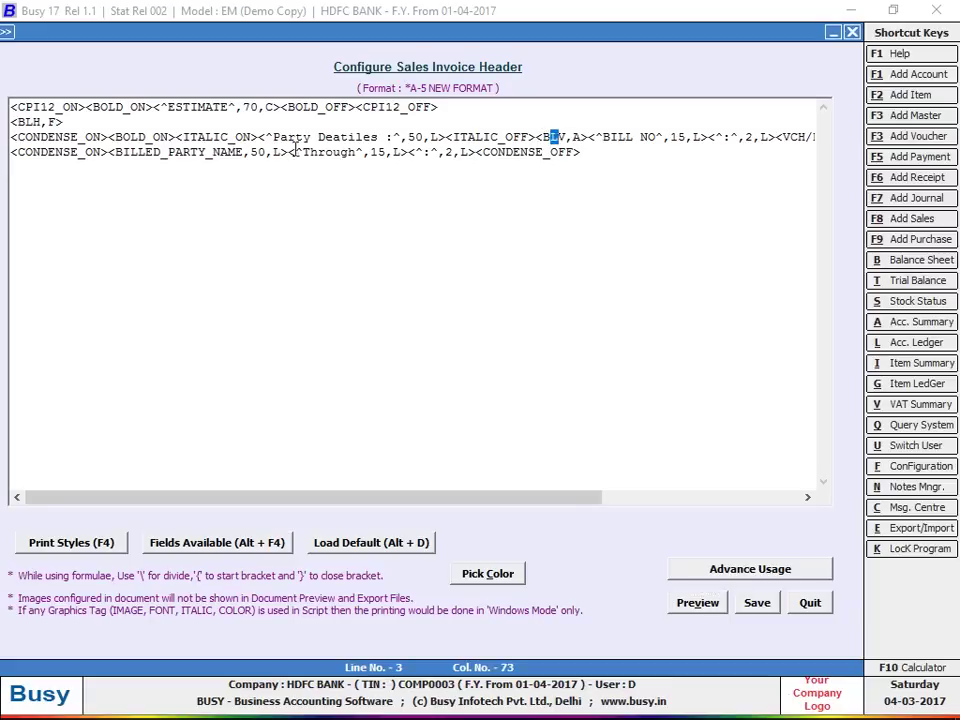
pyautogui.click(265, 152)
pyautogui.press('BackSpace')
pyautogui.write('0')
pyautogui.hotkey('alt', 'p')
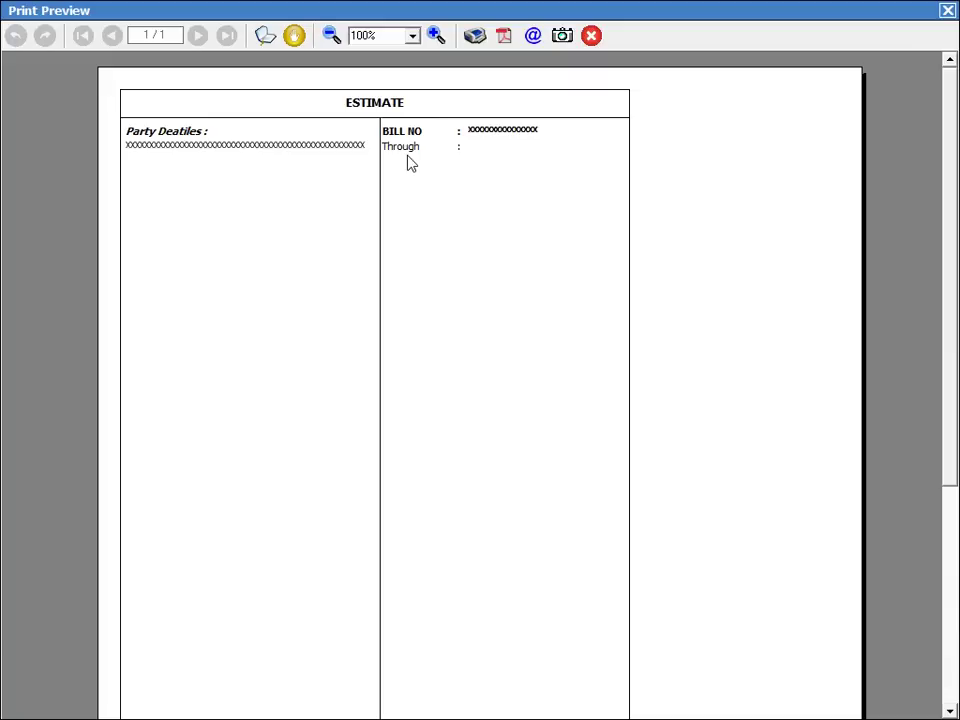
pyautogui.press('Escape')
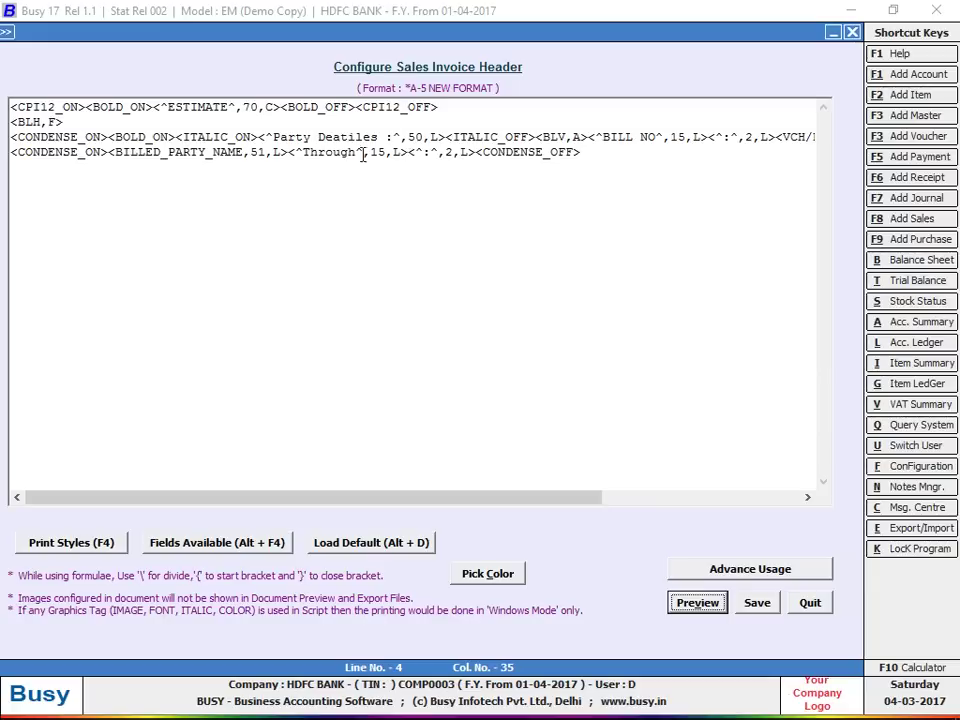
pyautogui.press('Right')
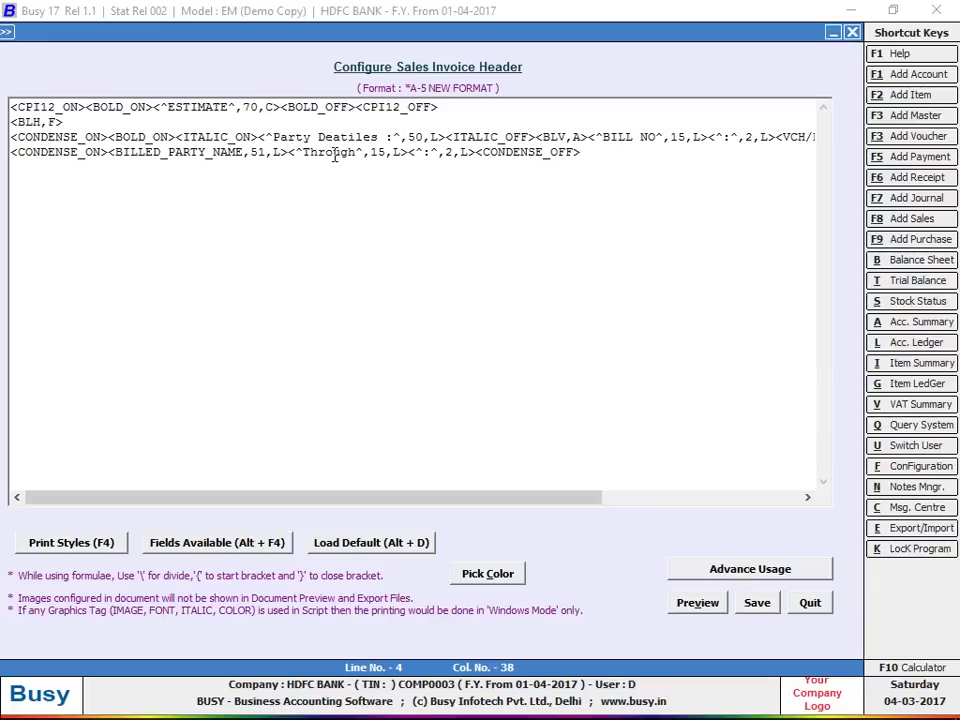
# Insert <BOLD_ON> before Through and <BOLD_OFF> before <CONDENSE_OFF>, then preview
pyautogui.press('Right')
pyautogui.press('Right')
pyautogui.press('F4')
pyautogui.press('Home')
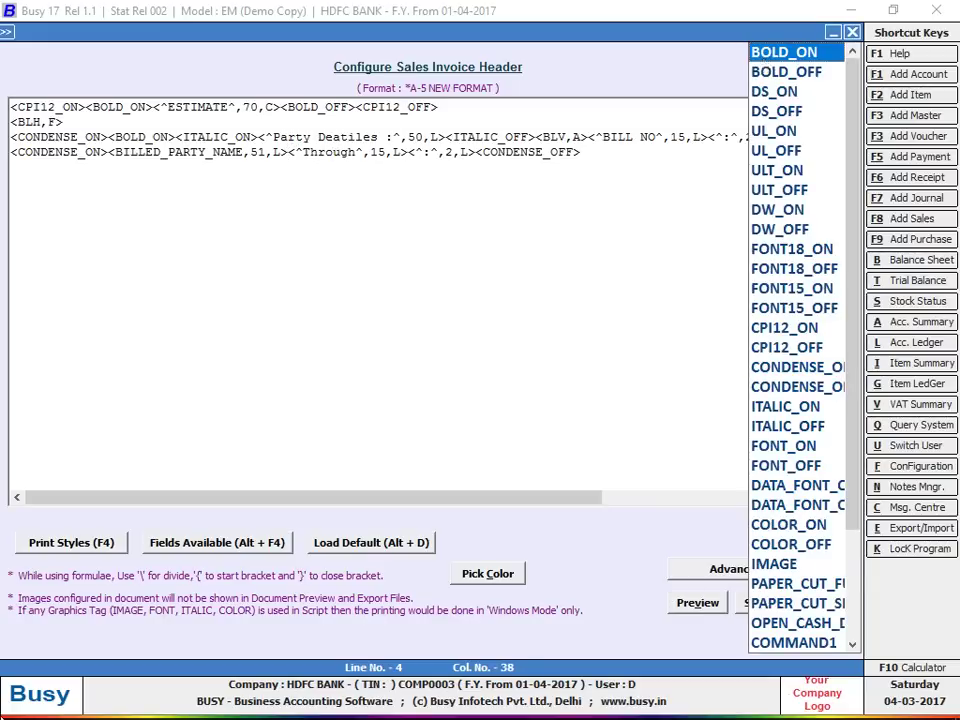
pyautogui.press('Return')
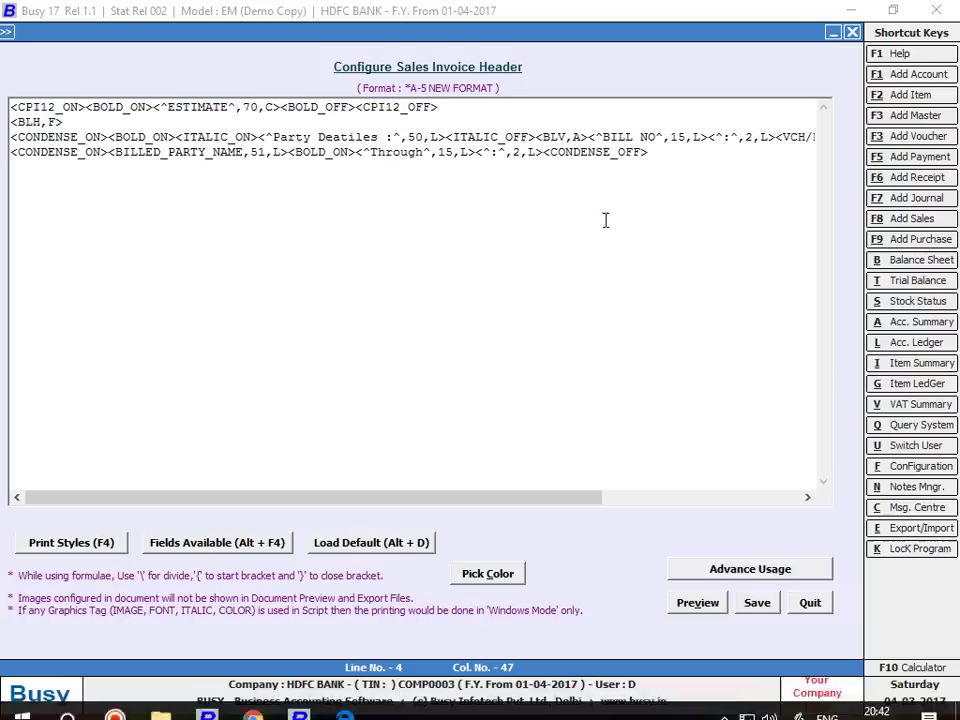
pyautogui.click(544, 152)
pyautogui.press('F4')
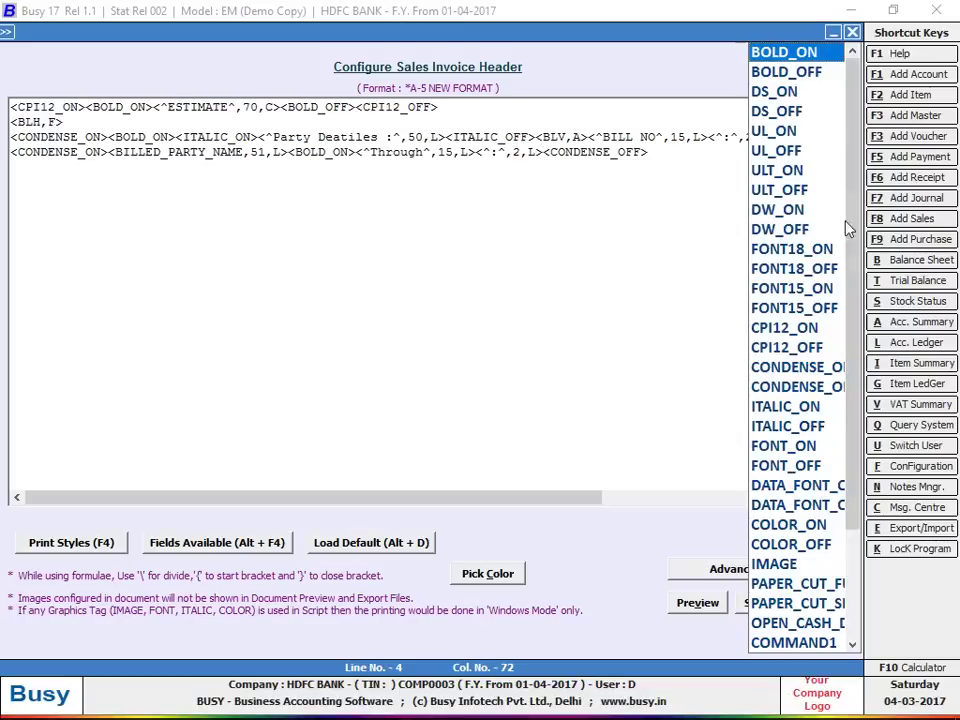
pyautogui.press('Return')
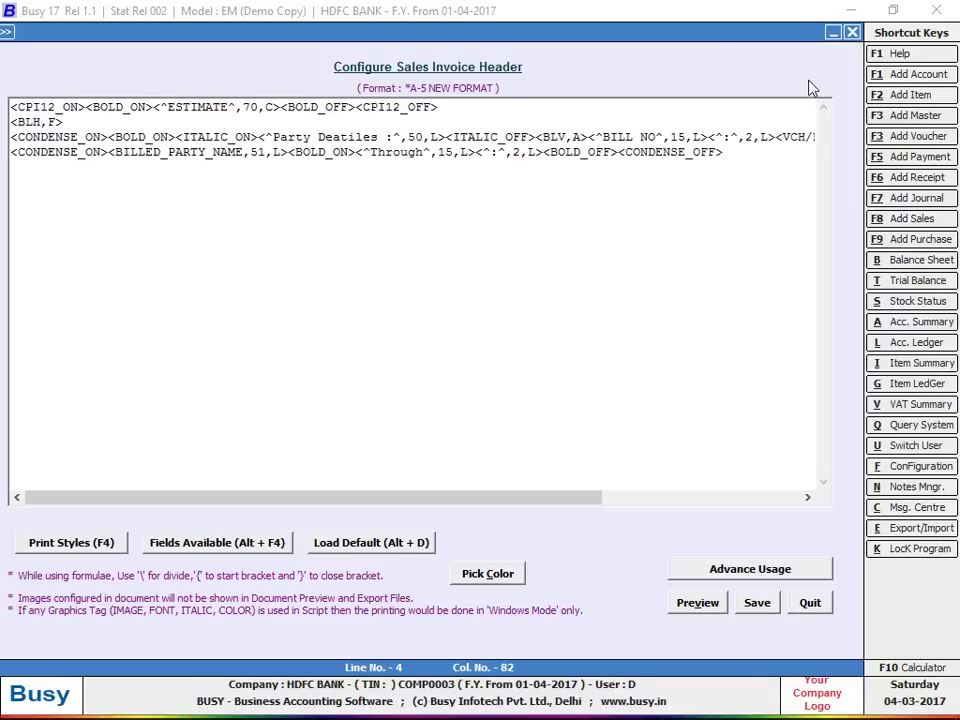
pyautogui.hotkey('alt', 'p')
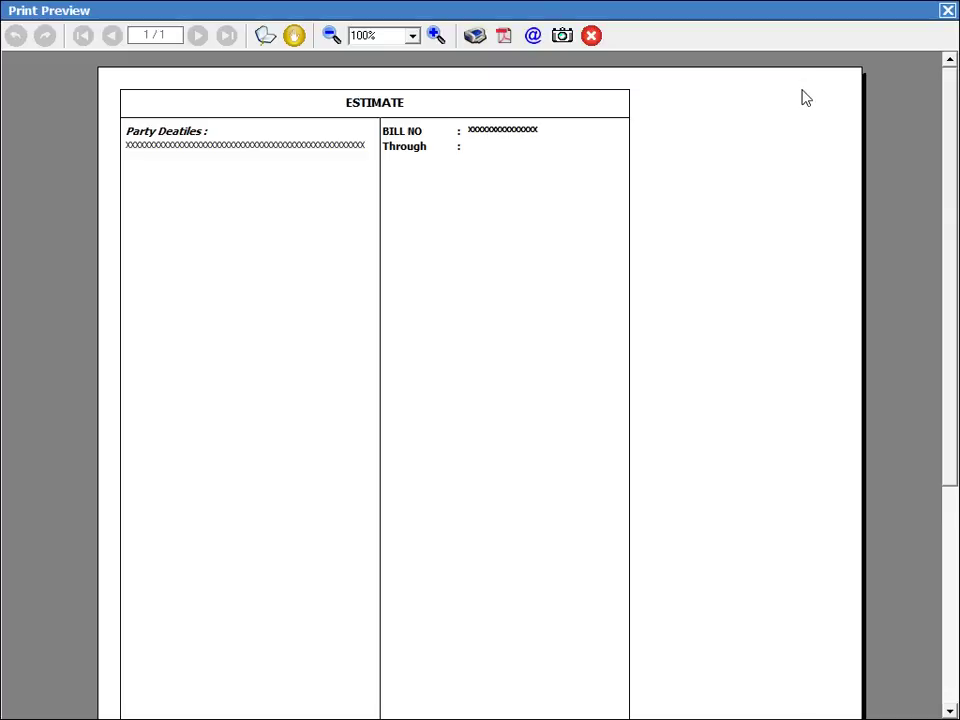
pyautogui.press('Escape')
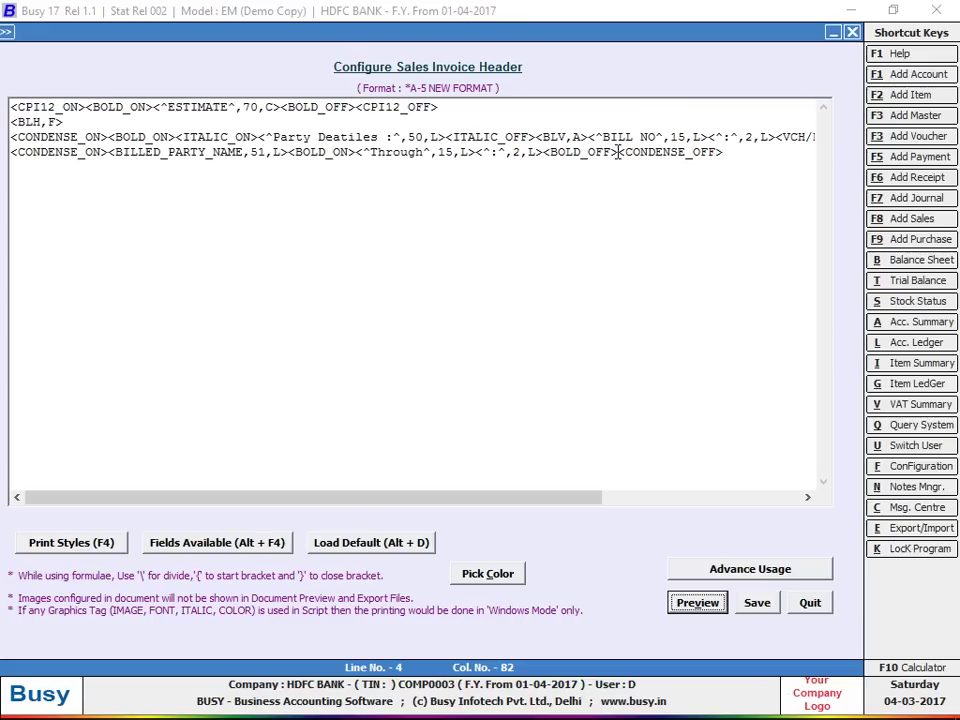
# Delete the <BOLD_OFF> tag, accept the bold warning, and preview the bold Through label
pyautogui.moveTo(620, 152); pyautogui.dragTo(550, 151)
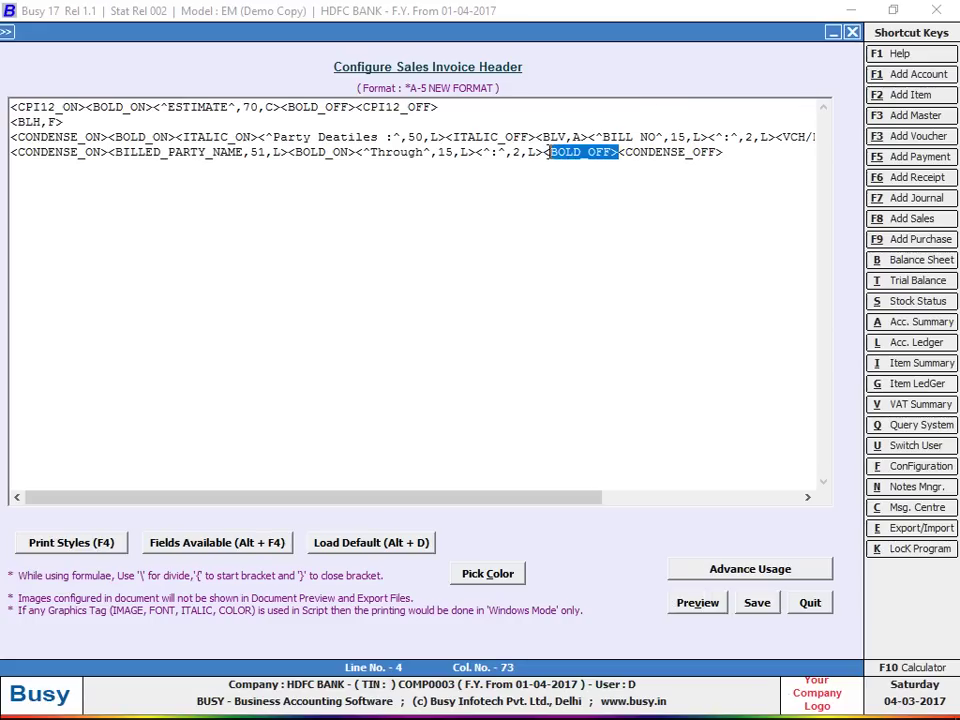
pyautogui.press('Delete')
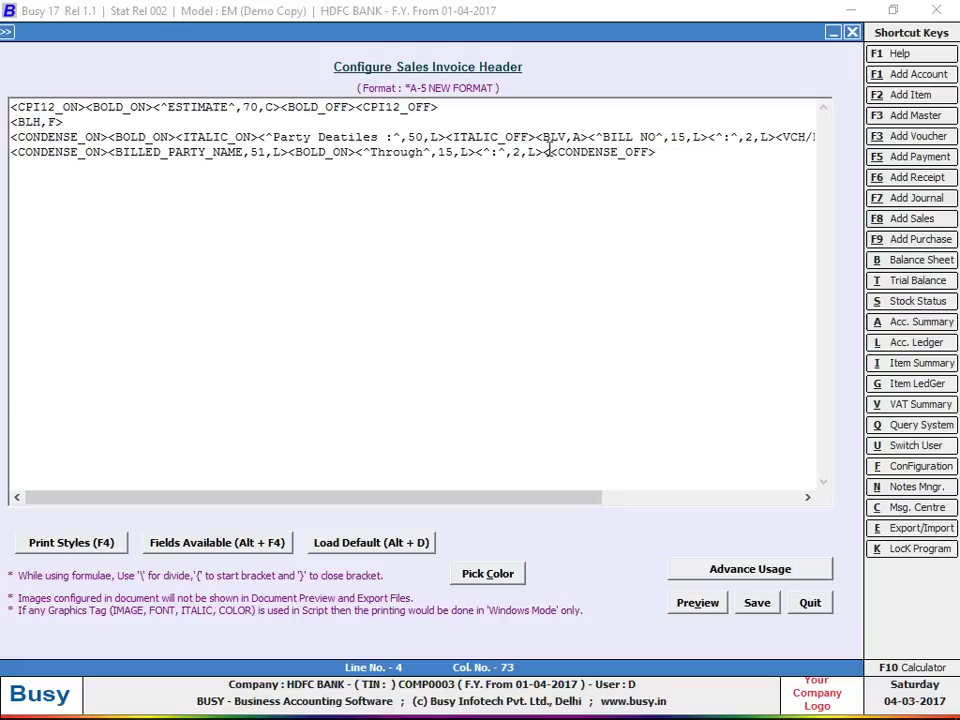
pyautogui.hotkey('alt', 'p')
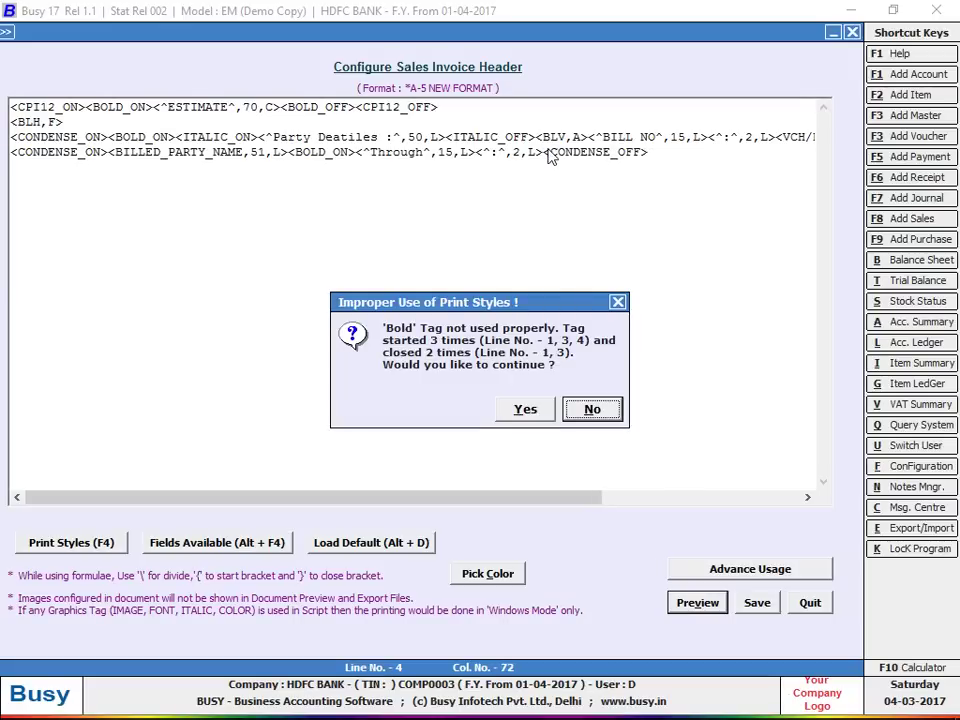
pyautogui.press('Left')
pyautogui.press('Return')
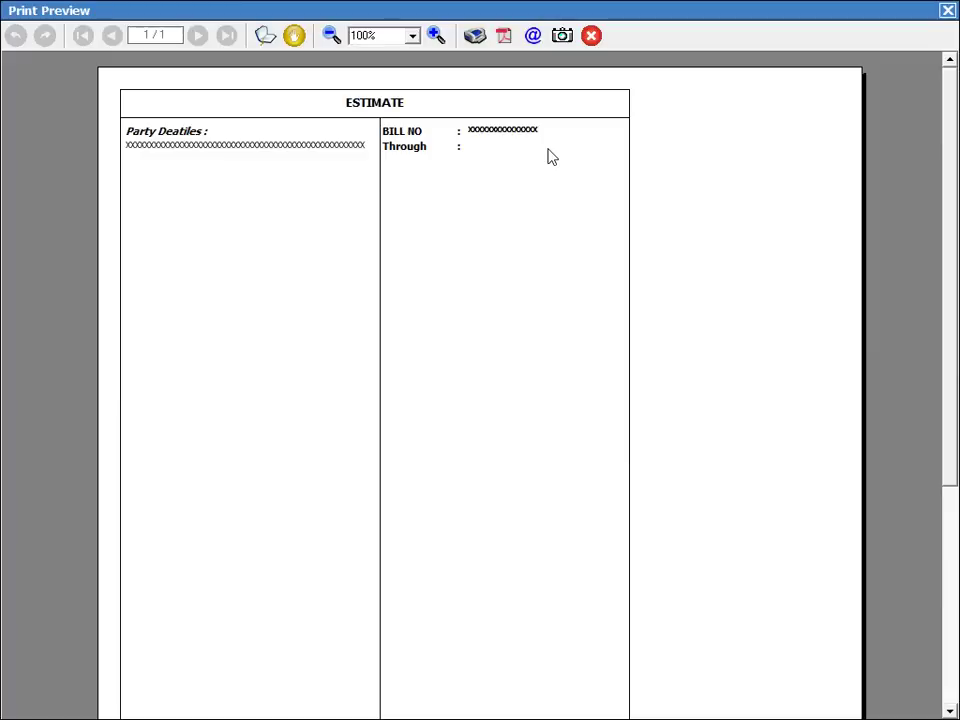
pyautogui.press('Escape')
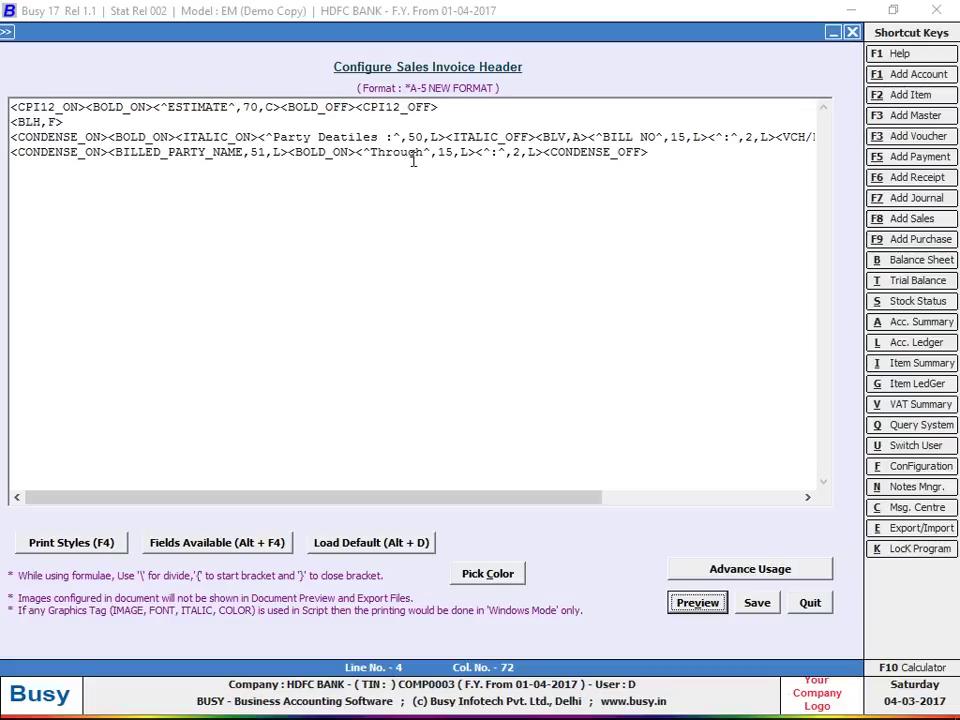
# After previewing the layout, insert the VOUCHER HEADER NARRATION field (width 94) after 'Through:' on line 4
pyautogui.press('Return')
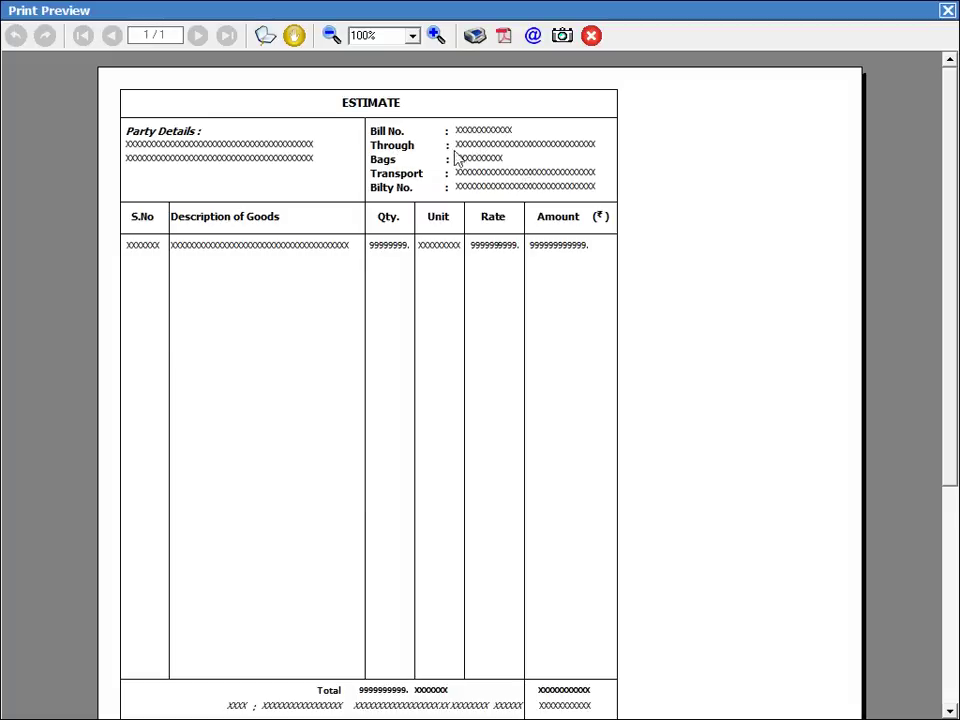
pyautogui.press('Escape')
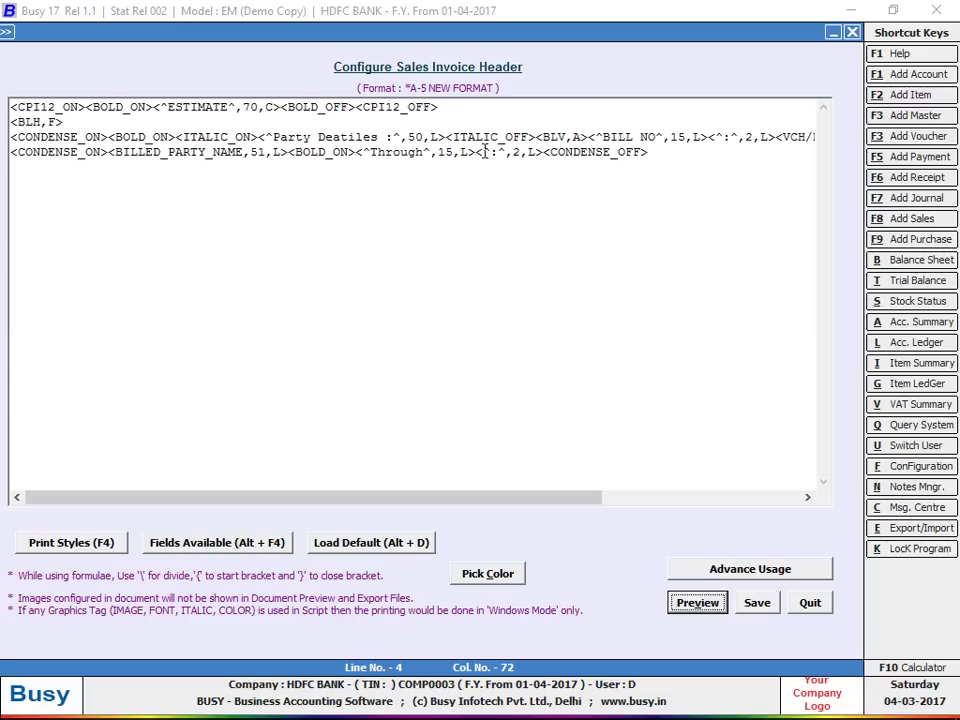
pyautogui.click(541, 152)
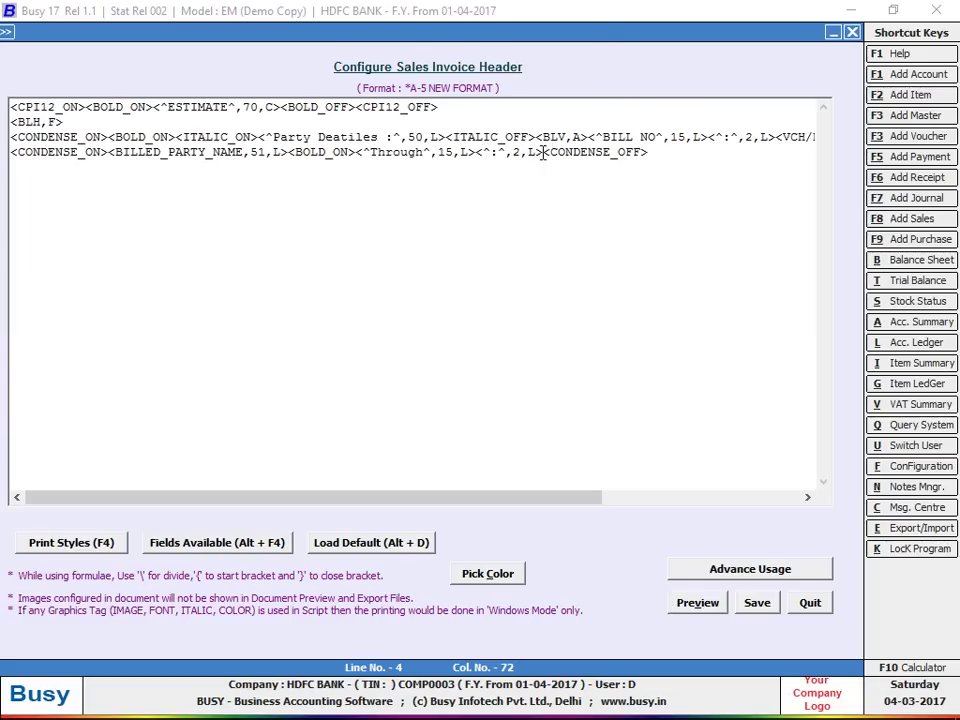
pyautogui.hotkey('alt', 'F4')
pyautogui.click(563, 77)
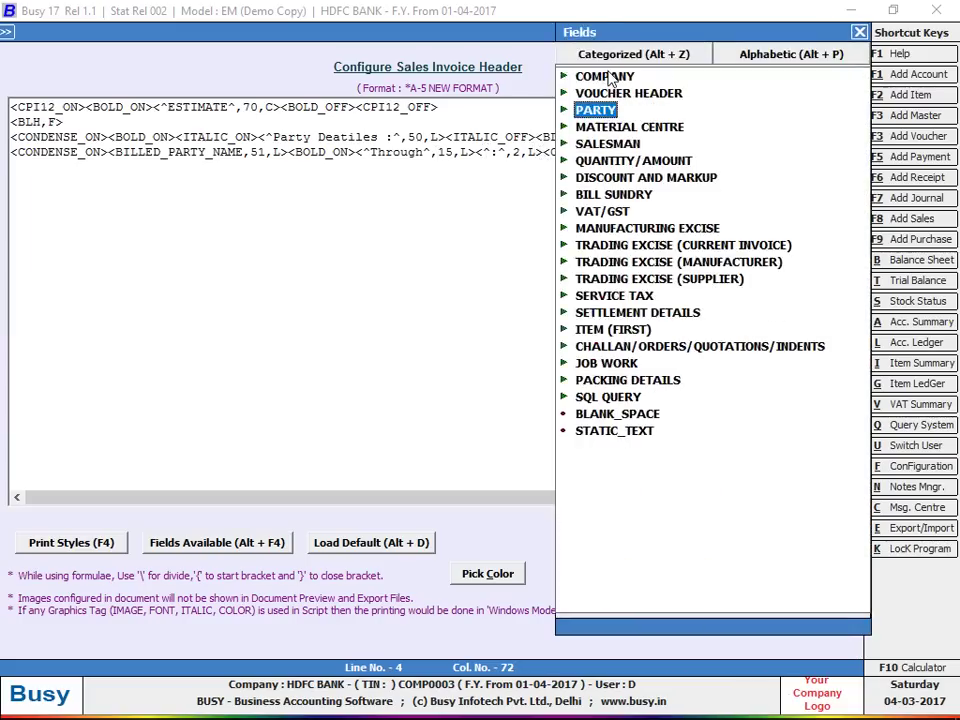
pyautogui.click(614, 93)
pyautogui.click(563, 93)
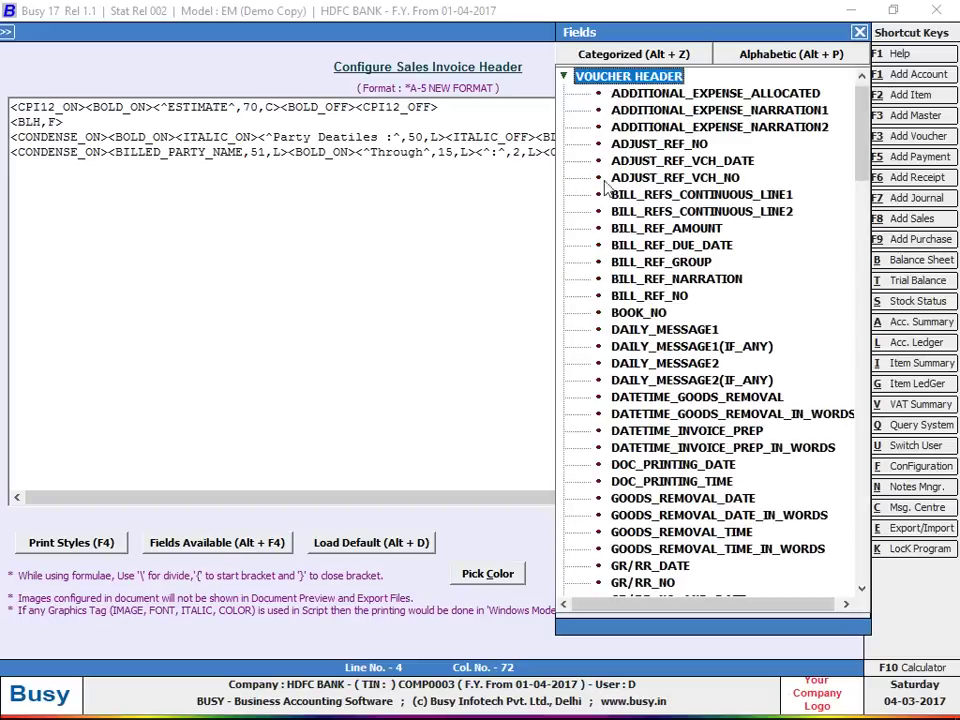
pyautogui.scroll(-4, 590, 396)
pyautogui.scroll(-6, 594, 400)
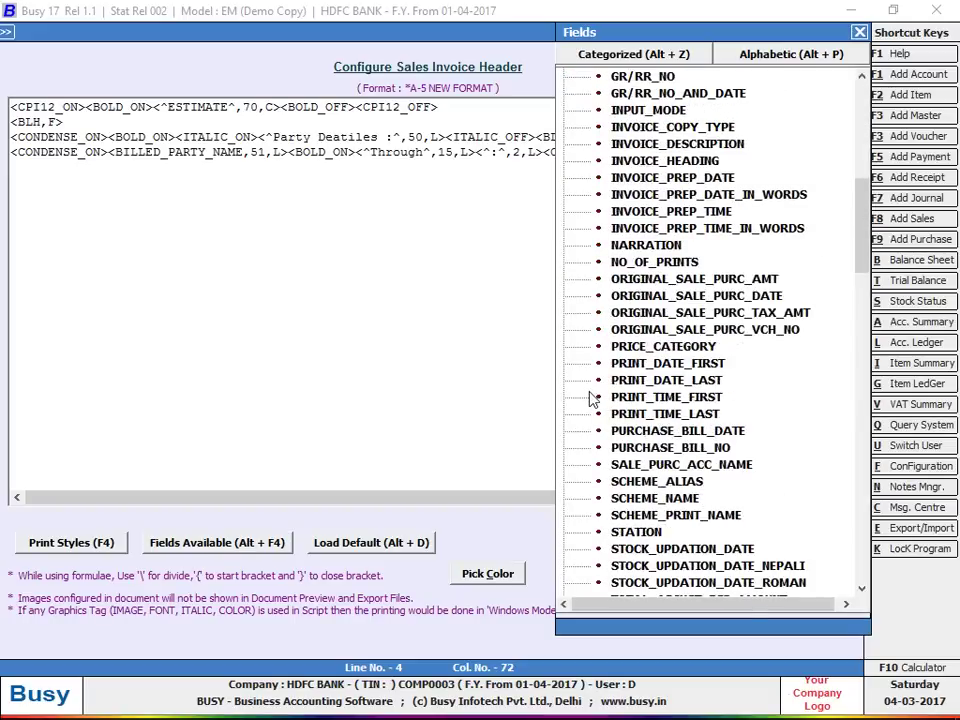
pyautogui.doubleClick(657, 245)
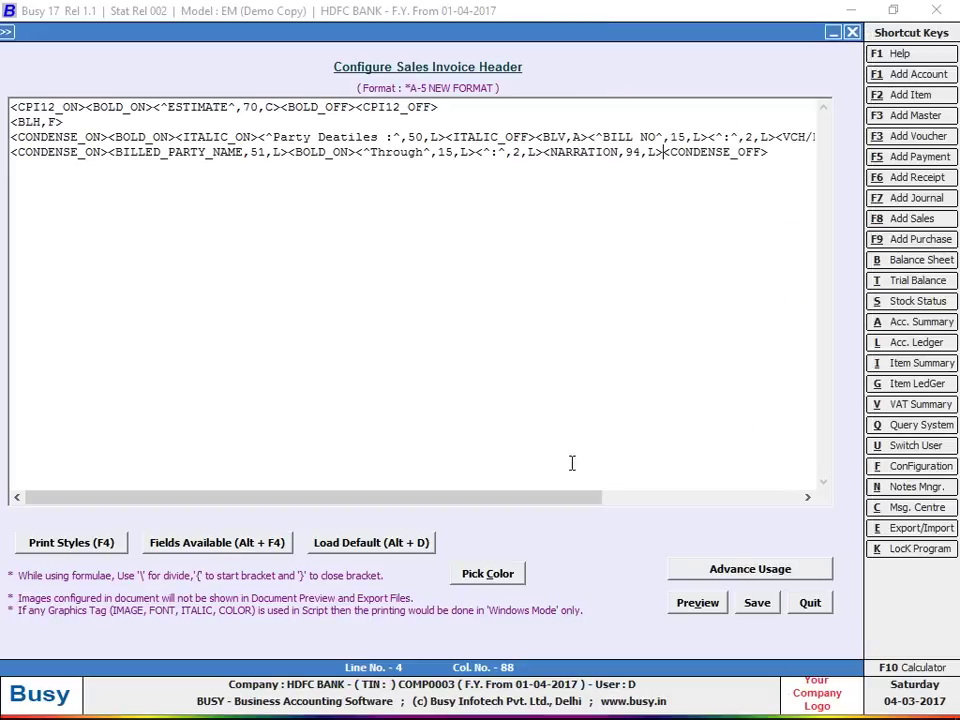
pyautogui.moveTo(560, 497); pyautogui.dragTo(697, 492)
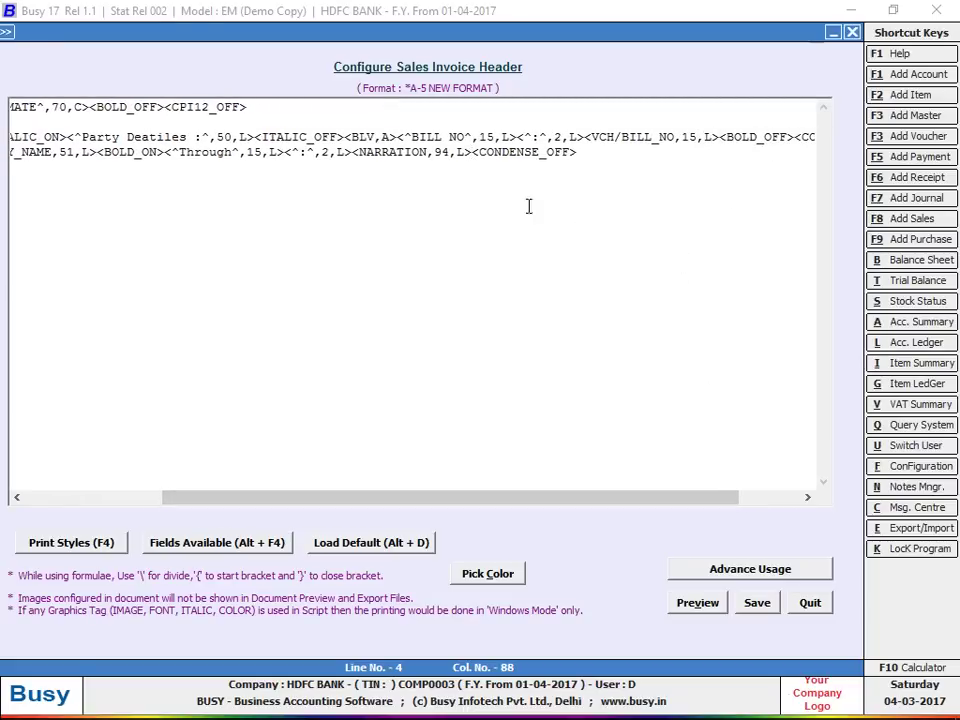
# Change the NARRATION width from 94 to 40, then to 30, previewing each result
pyautogui.doubleClick(440, 152)
pyautogui.write('40')
pyautogui.hotkey('alt', 'p')
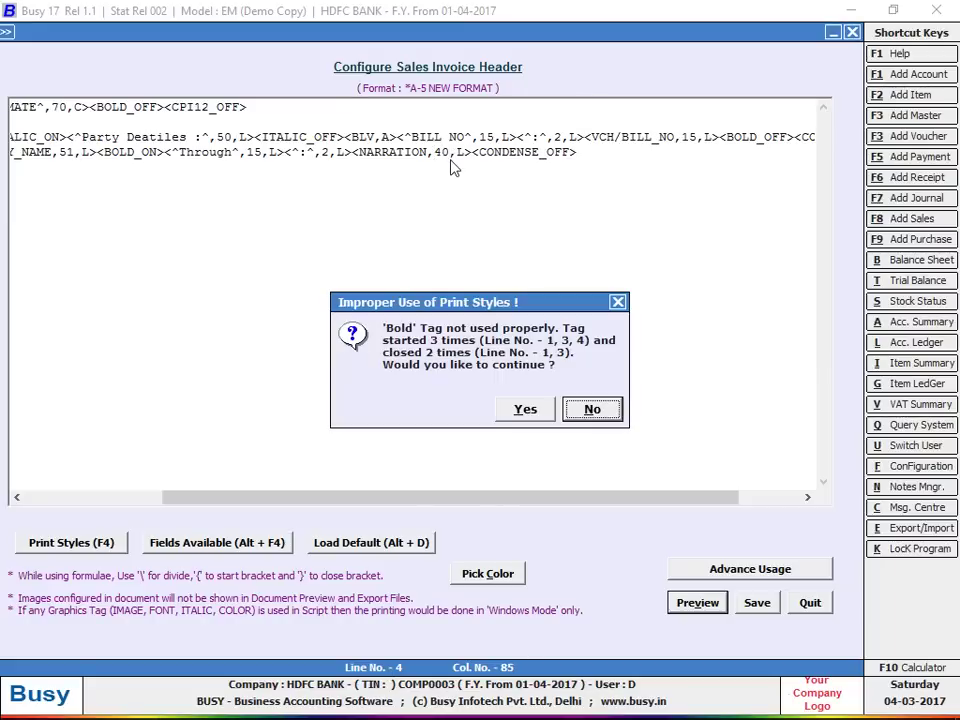
pyautogui.click(522, 409)
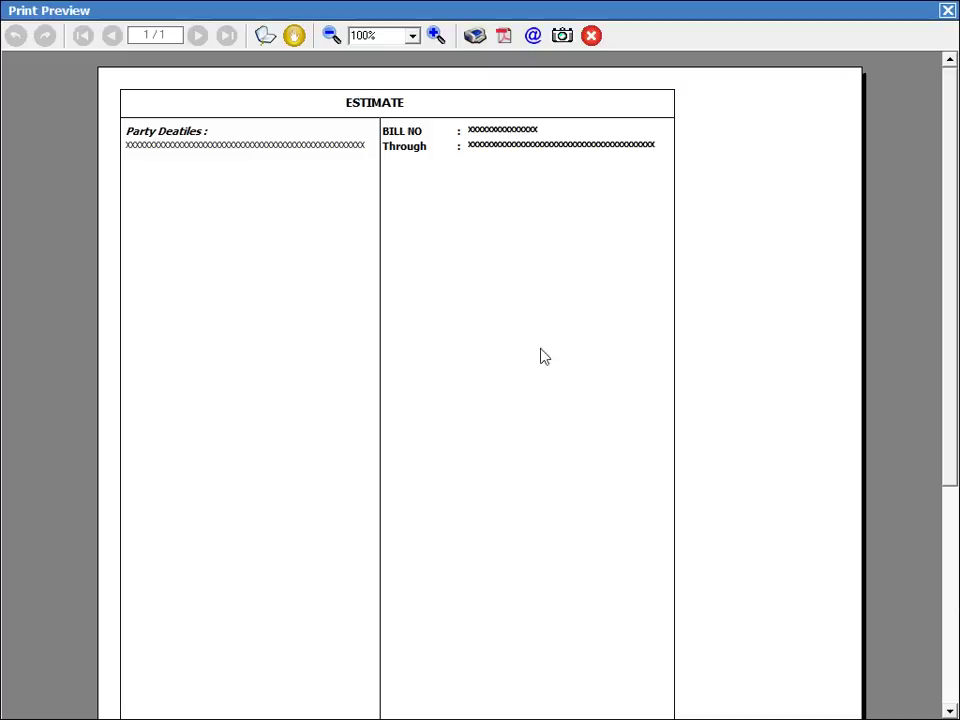
pyautogui.press('Escape')
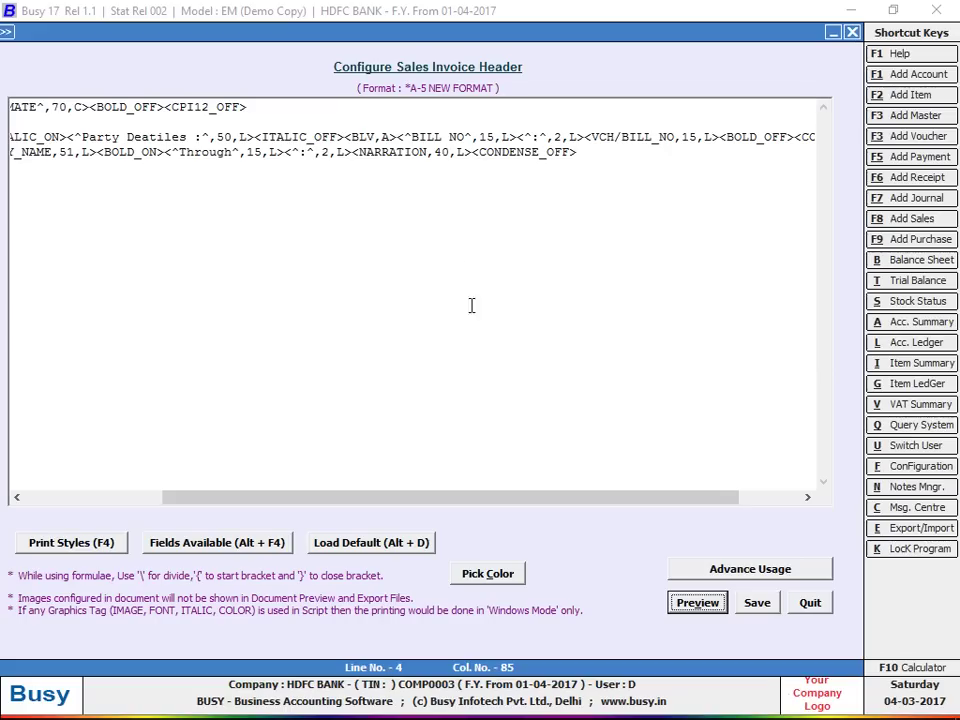
pyautogui.click(441, 152)
pyautogui.press('BackSpace')
pyautogui.write('3')
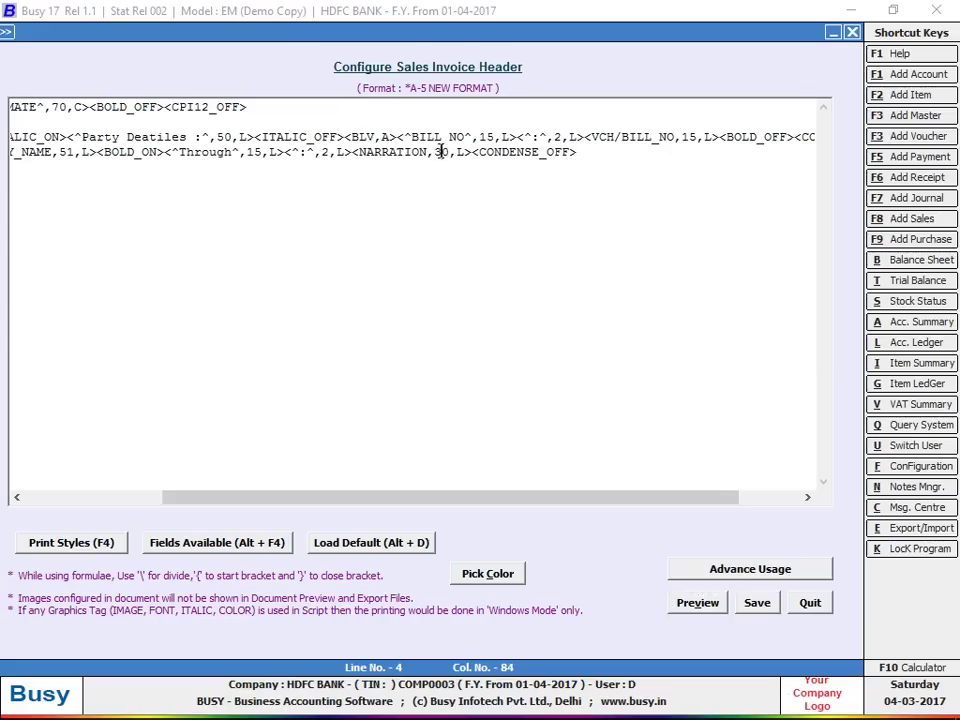
pyautogui.hotkey('alt', 'p')
pyautogui.click(525, 410)
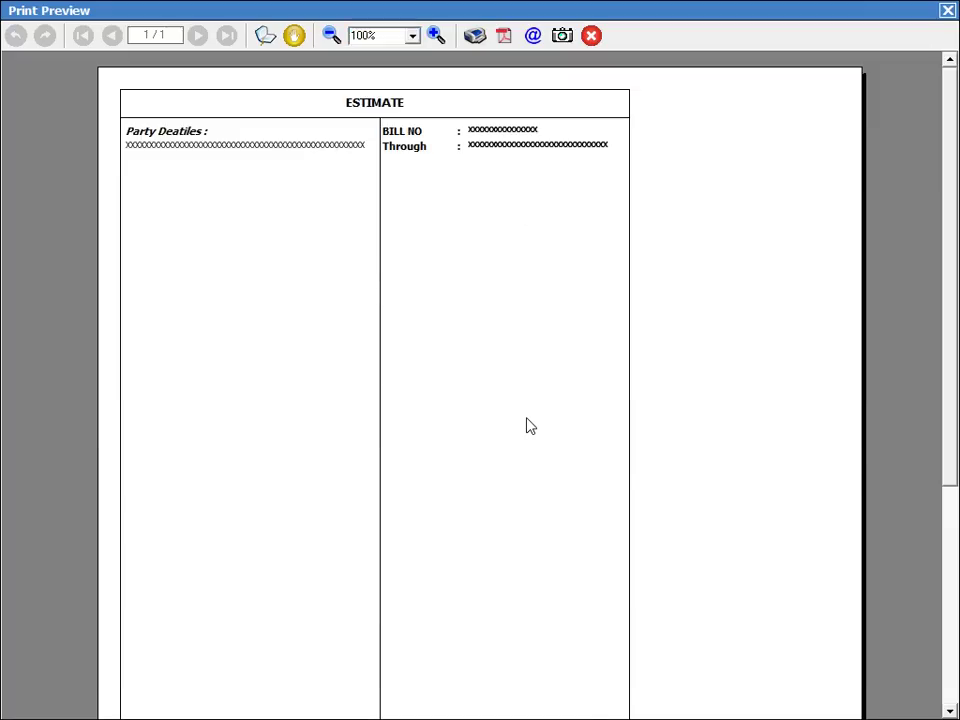
pyautogui.press('Escape')
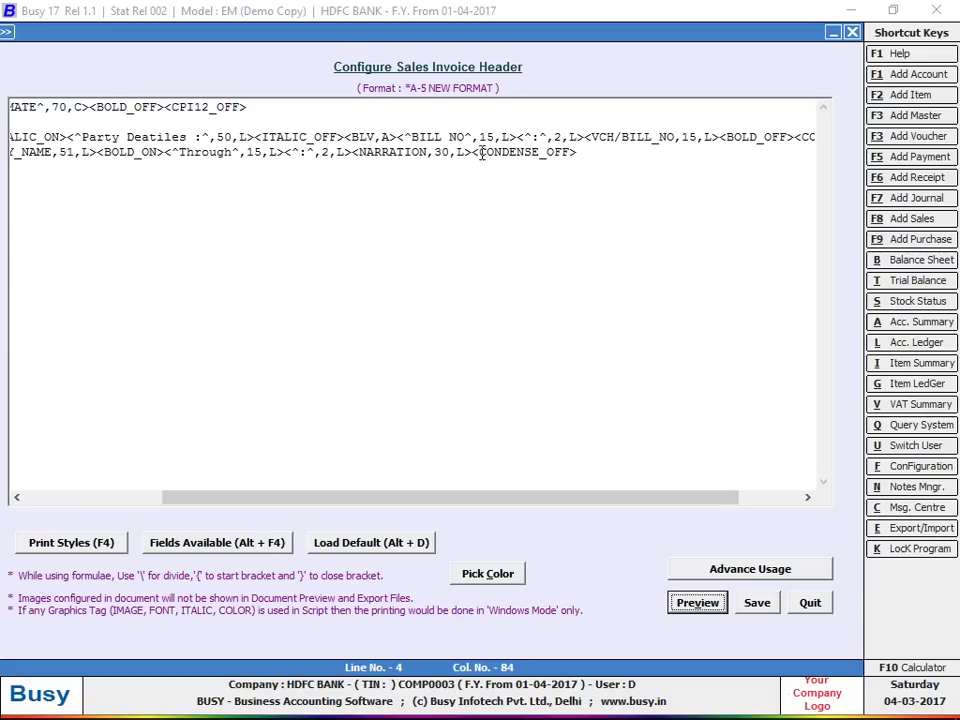
# Insert a BOLD_OFF tag before CONDENSE_OFF, preview the header, and leave the editor
pyautogui.click(470, 151)
pyautogui.rightClick(472, 151)
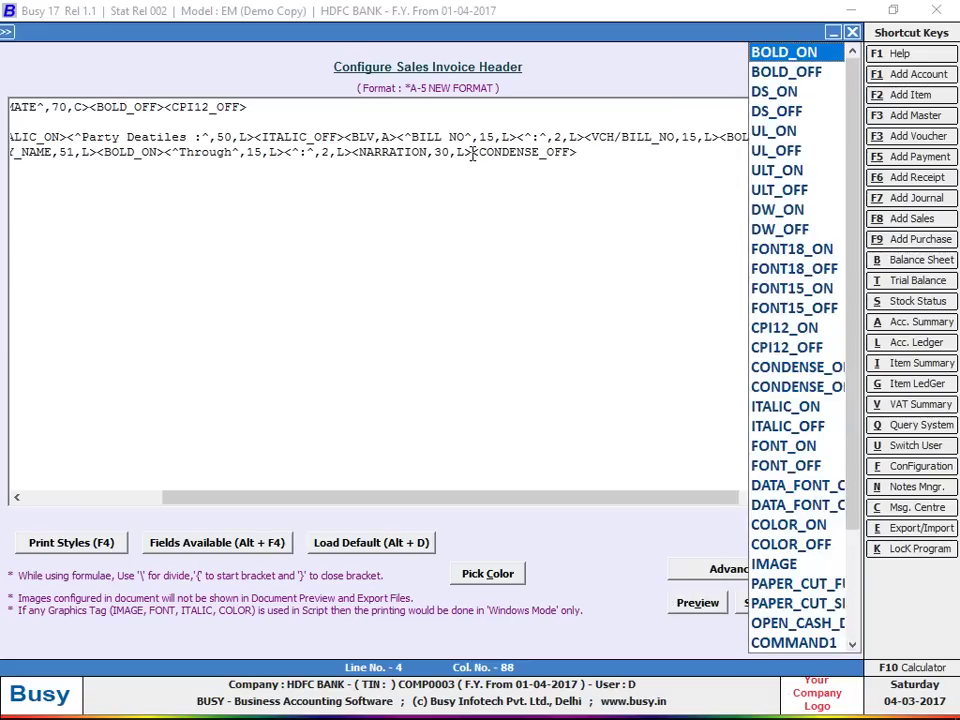
pyautogui.press('Down')
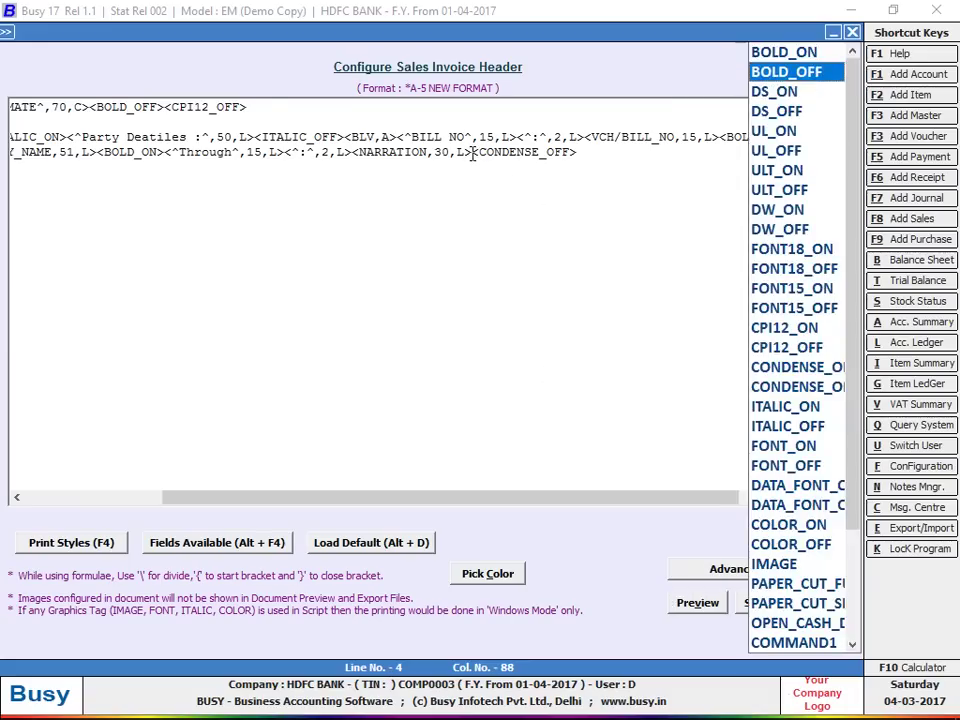
pyautogui.press('Return')
pyautogui.hotkey('alt', 'p')
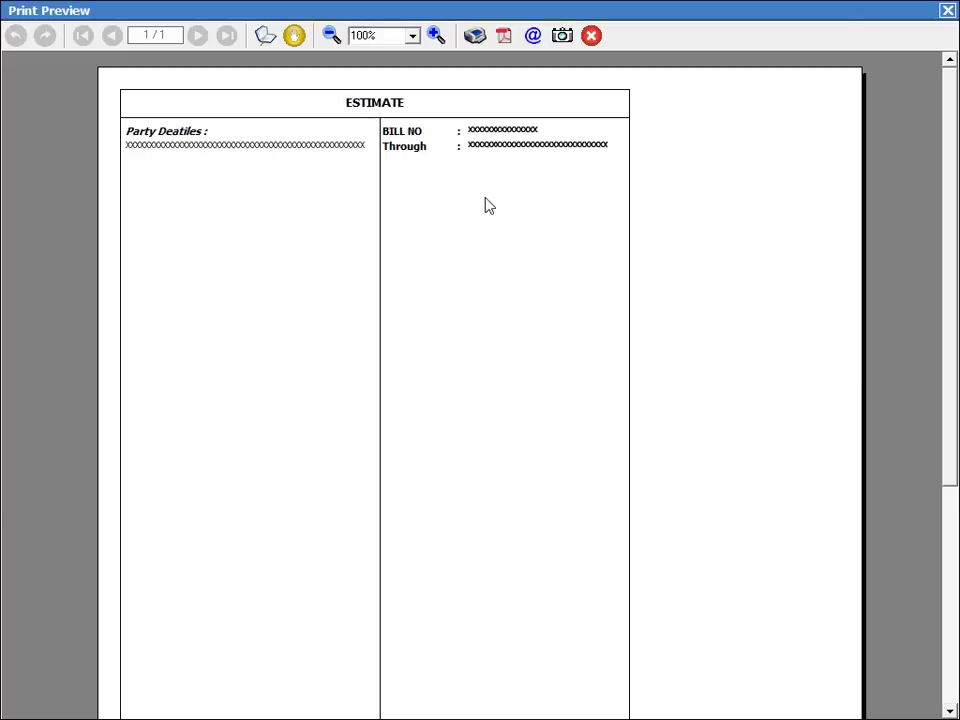
pyautogui.press('Escape')
pyautogui.press('Escape')
pyautogui.press('Return')
# Save the header configuration and preview sales voucher 1 in the *A-5 NEW FORMAT
pyautogui.press('F8')
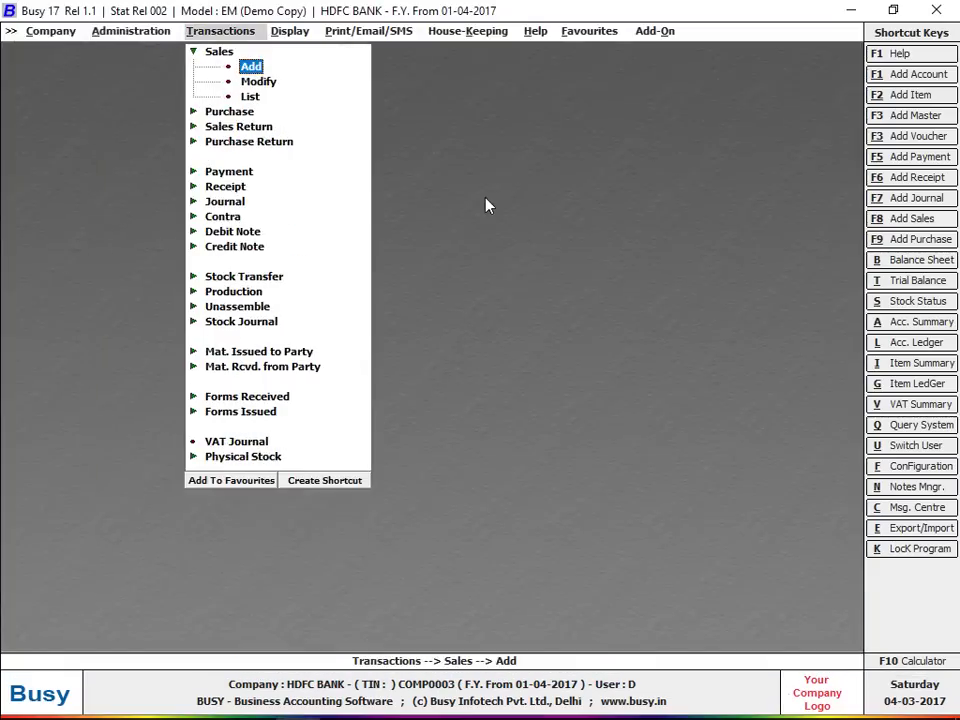
pyautogui.press('F5')
pyautogui.press('Return')
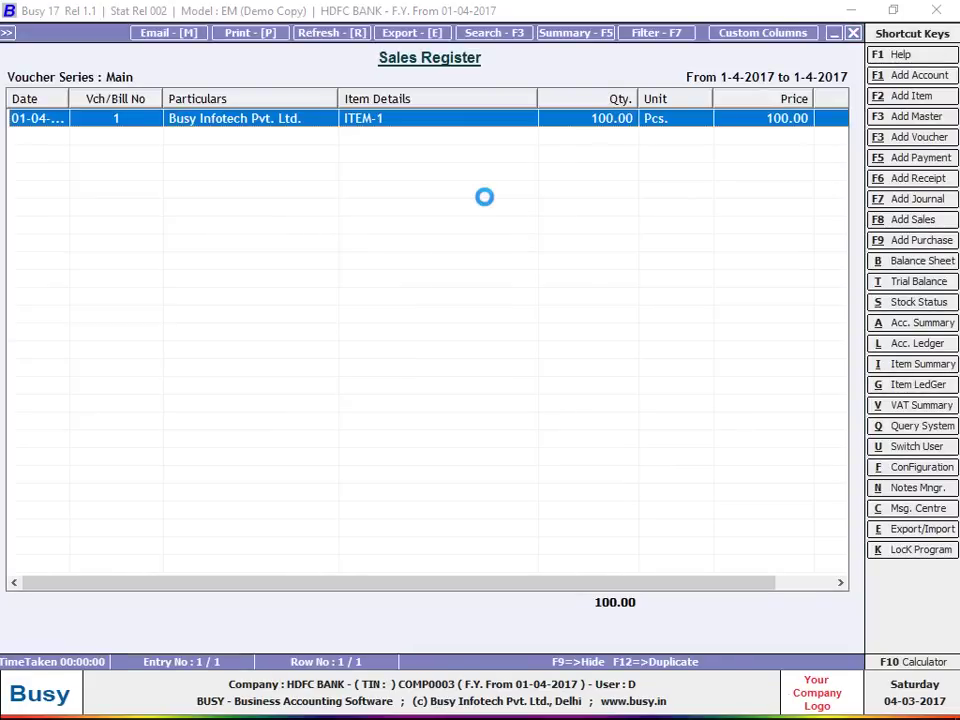
pyautogui.hotkey('alt', 'p')
pyautogui.press('Return')
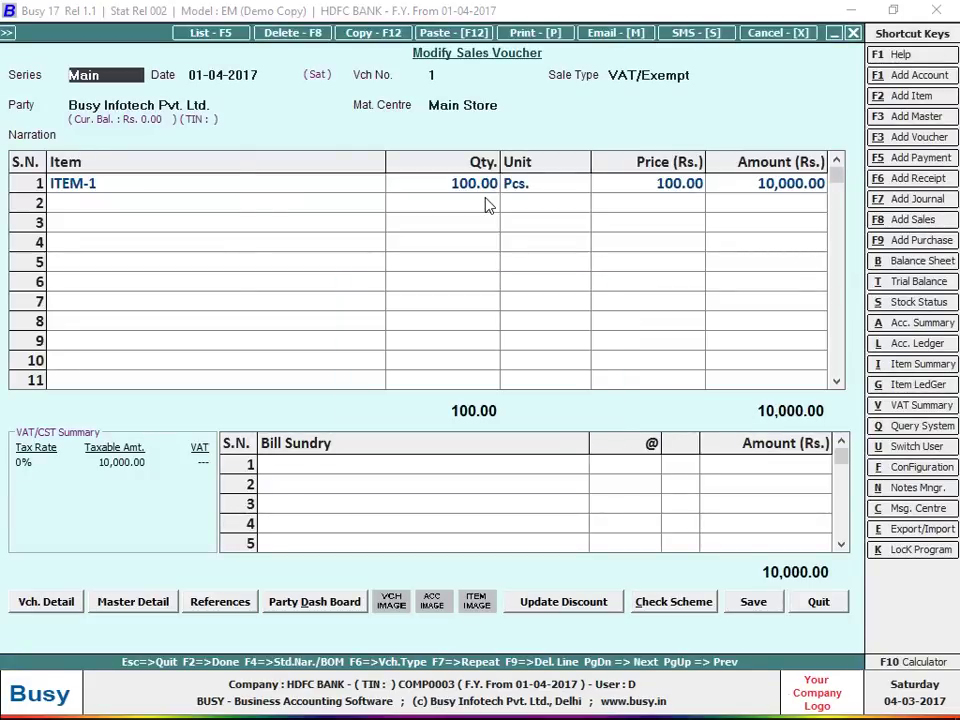
pyautogui.press('Down')
pyautogui.press('Return')
pyautogui.hotkey('alt', 'p')
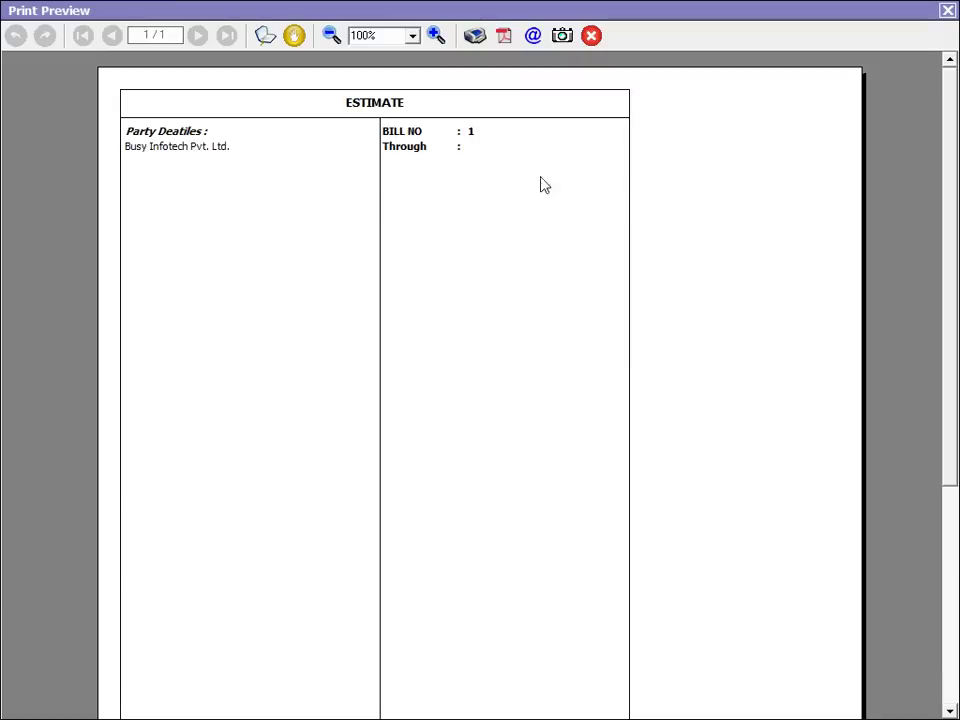
pyautogui.press('Escape')
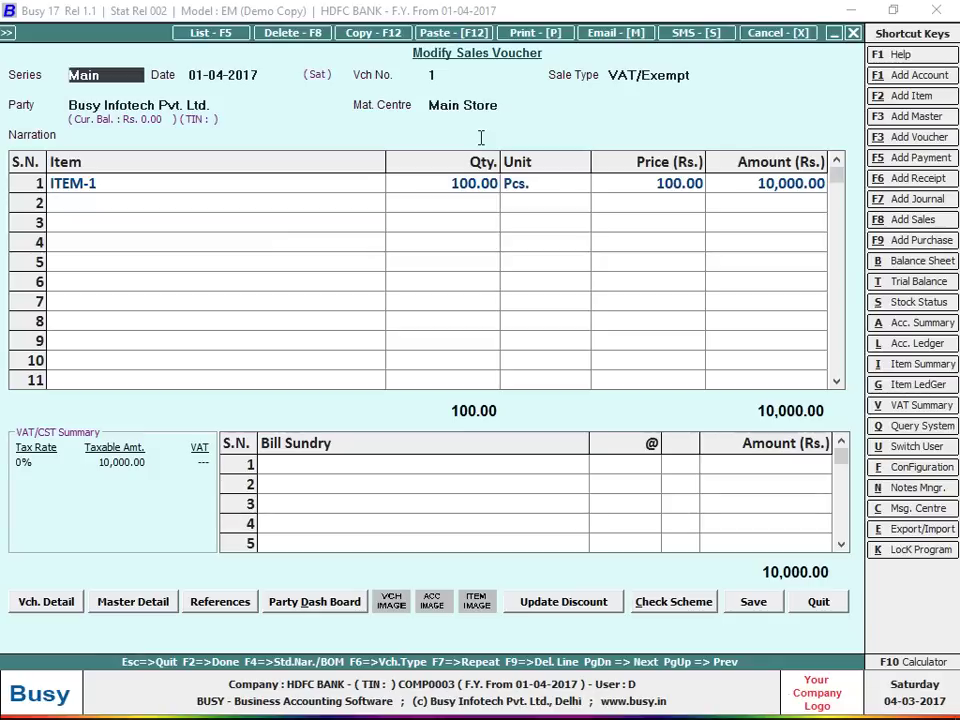
# Enter the narration text on sales voucher 1 and accept the negative stock warning
pyautogui.press('Return')
pyautogui.press('Return')
pyautogui.press('Return')
pyautogui.press('Return')
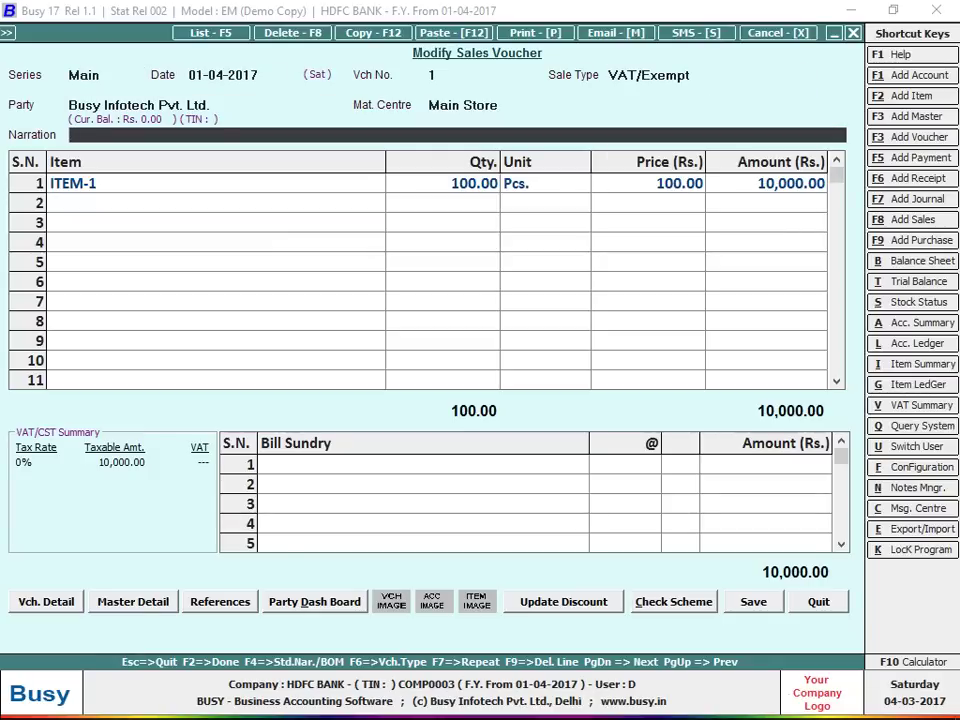
pyautogui.write('heer')
pyautogui.write('a coi')
pyautogui.write('mbatore')
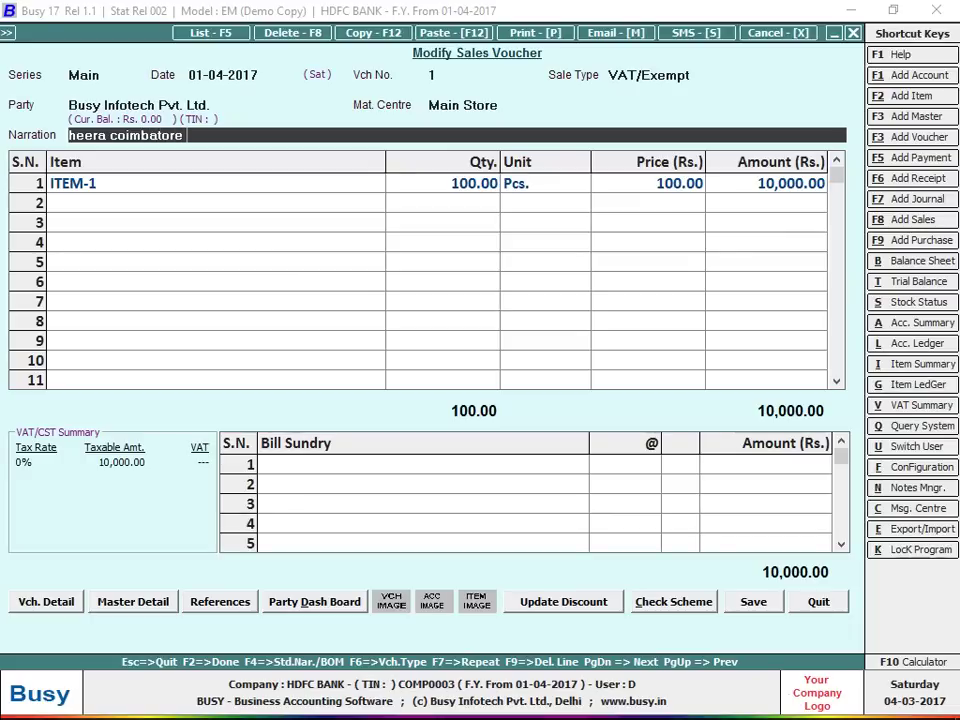
pyautogui.press('Return')
pyautogui.press('Return')
pyautogui.press('Return')
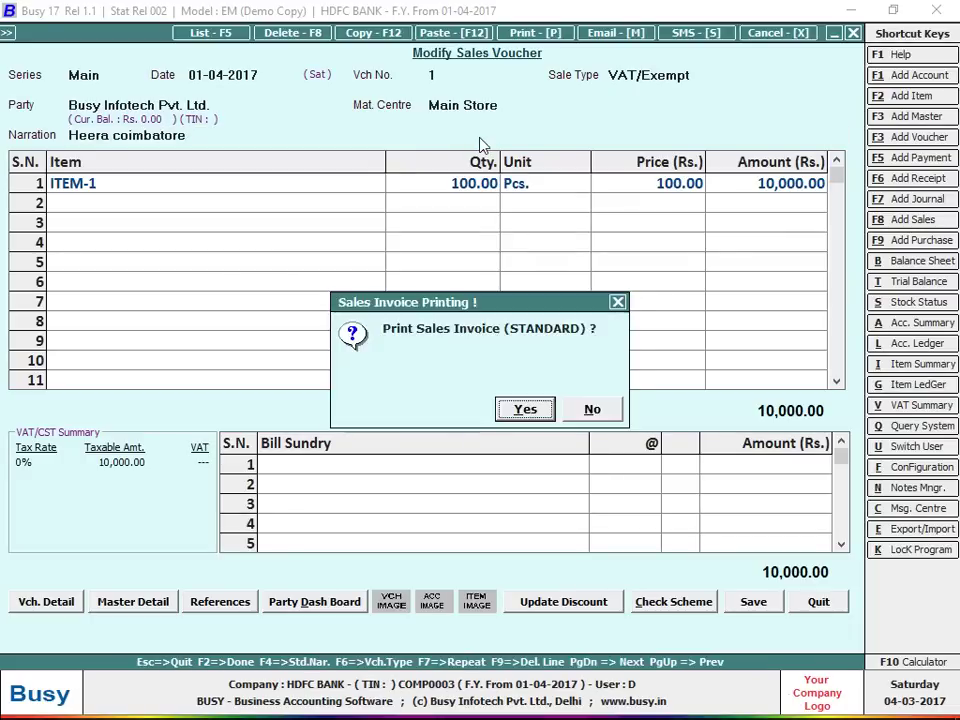
pyautogui.press('Return')
# Save the voucher and preview it in the standard invoice format
pyautogui.press('Return')
pyautogui.press('Return')
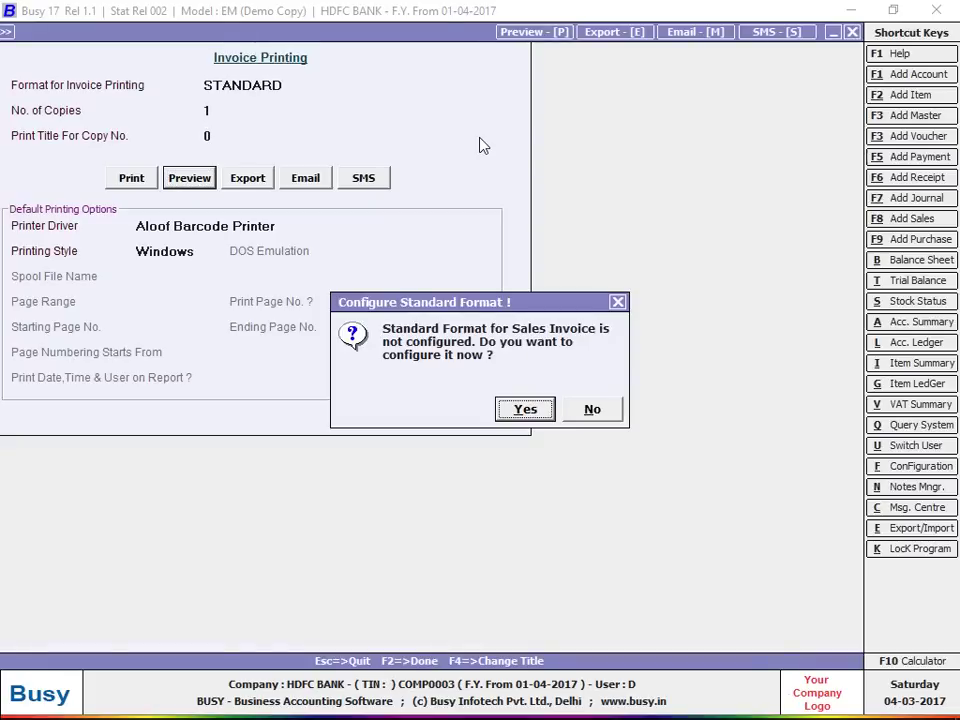
pyautogui.press('Return')
pyautogui.press('F2')
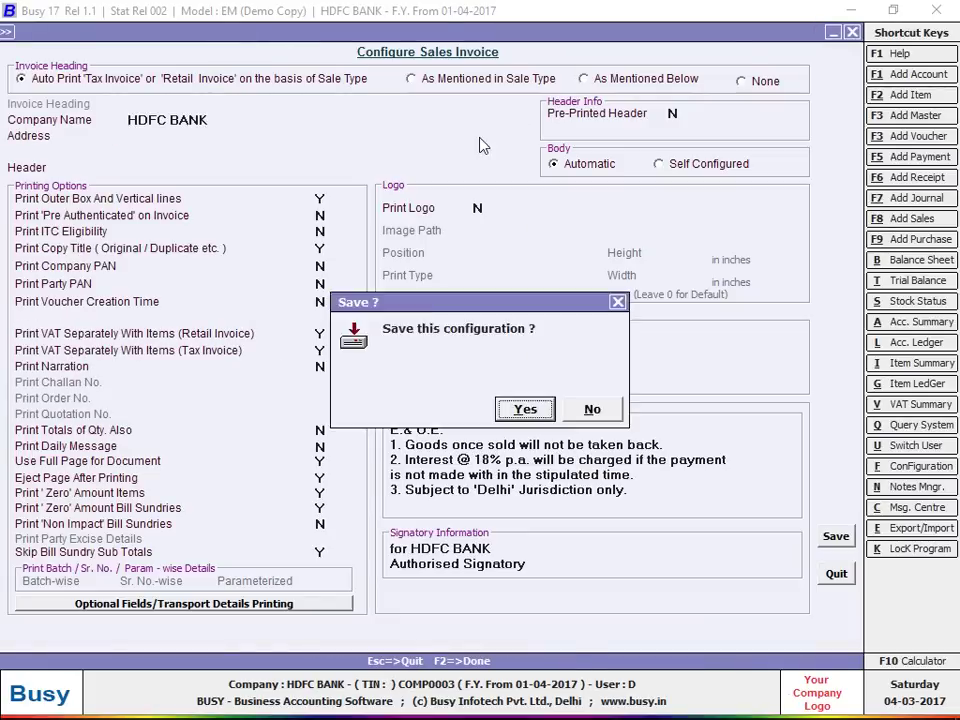
pyautogui.press('Return')
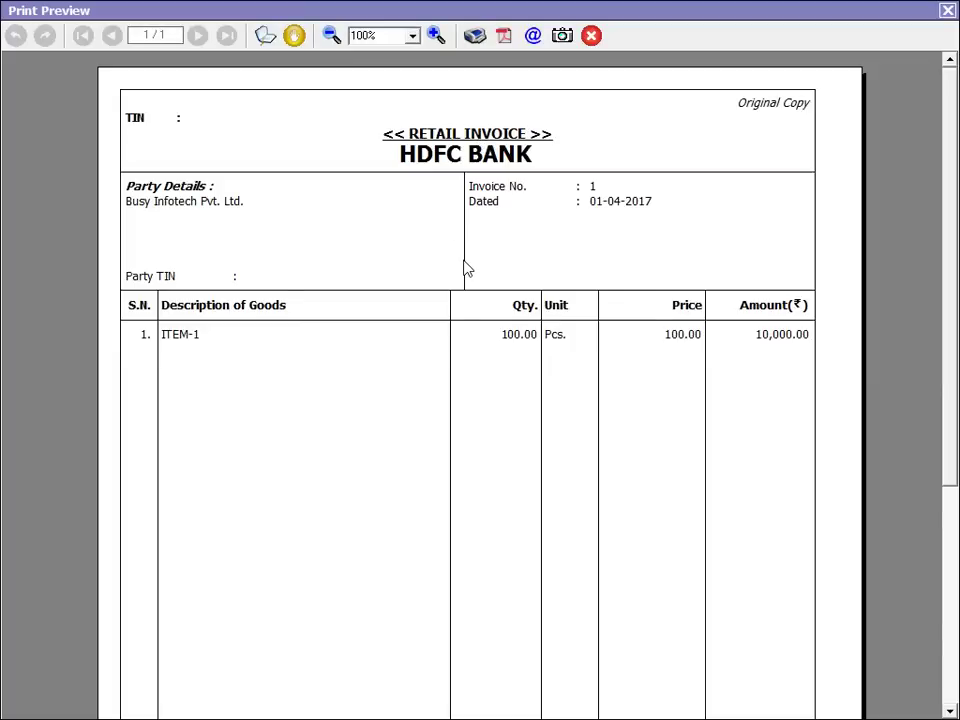
pyautogui.press('Escape')
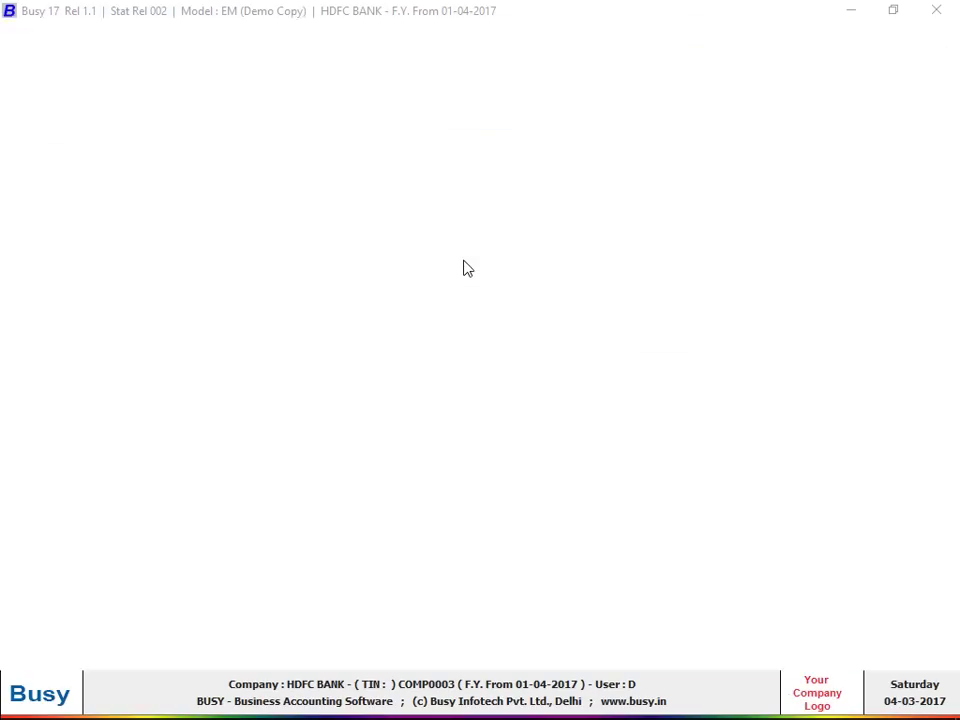
# Preview the invoice in the *A-5 NEW FORMAT, now showing the narration after Through
pyautogui.press('Return')
pyautogui.press('Down')
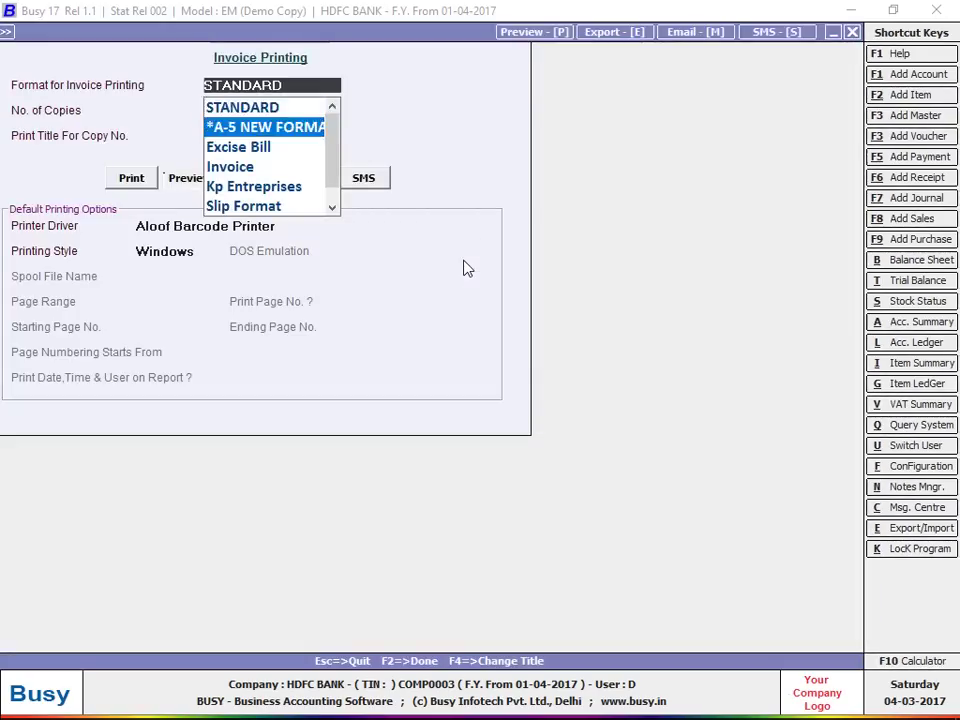
pyautogui.press('Return')
pyautogui.click(185, 186)
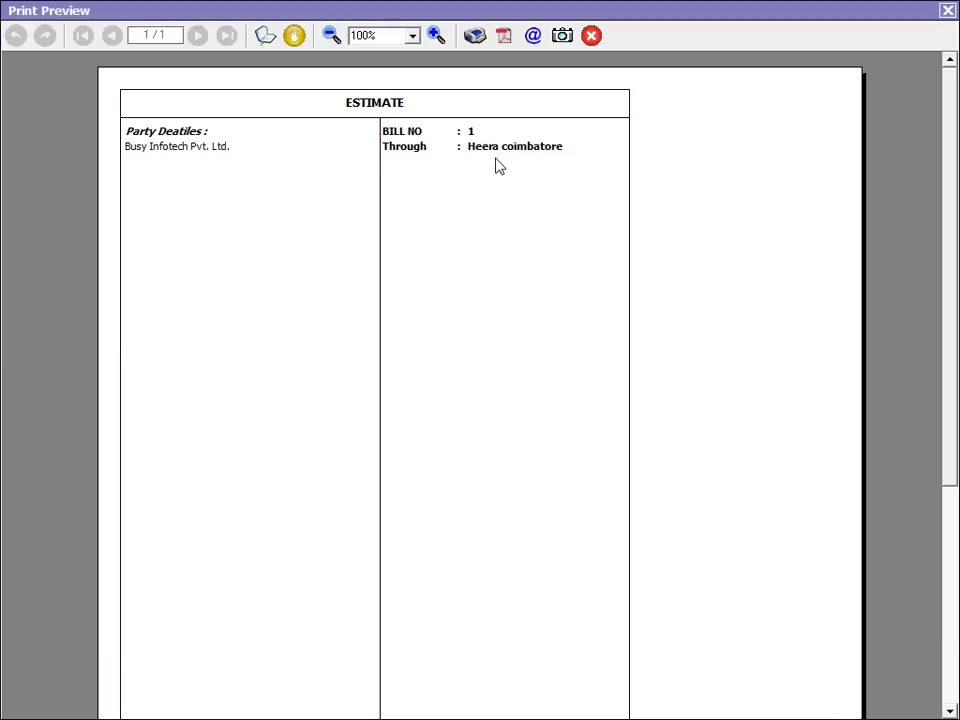
pyautogui.press('Escape')
pyautogui.press('Escape')
pyautogui.press('Escape')
pyautogui.press('Escape')
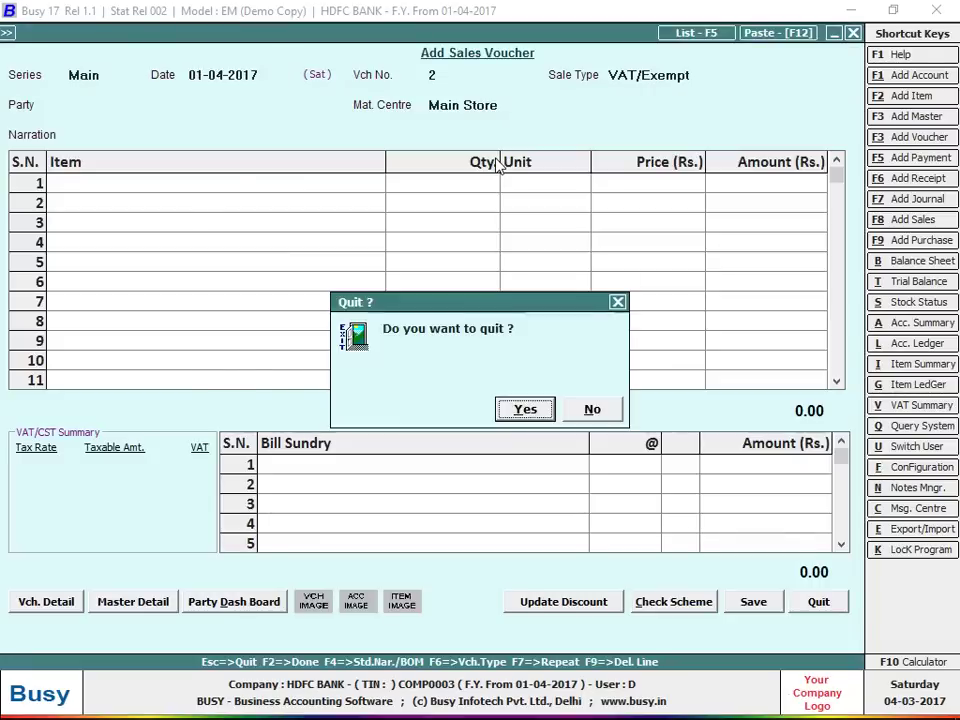
# Quit the voucher and open the A-5 format's header script in Document Configuration (Advanced)
pyautogui.press('Return')
pyautogui.press('Left')
pyautogui.press('Down')
pyautogui.press('Down')
pyautogui.press('Down')
pyautogui.press('Return')
pyautogui.press('Right')
pyautogui.press('Down')
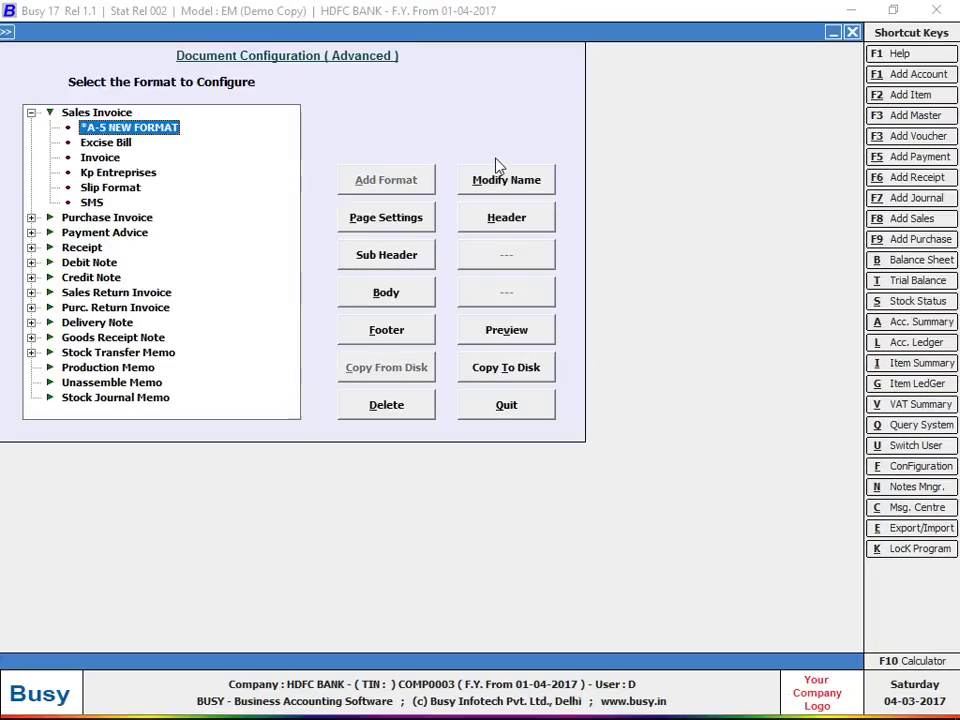
pyautogui.press('Tab')
pyautogui.click(502, 211)
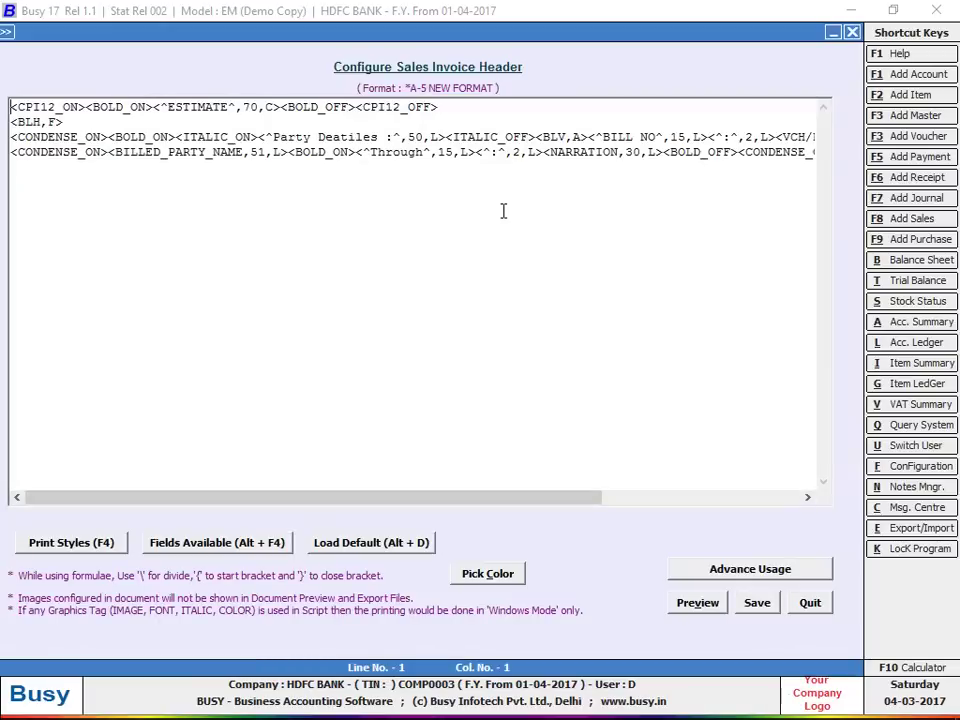
# Delete the bill lines below the ESTIMATE title and preview the header
pyautogui.press('Down')
pyautogui.keyDown('shift'); pyautogui.click(643, 152); pyautogui.keyUp('shift')
pyautogui.hotkey('shift', 'End')
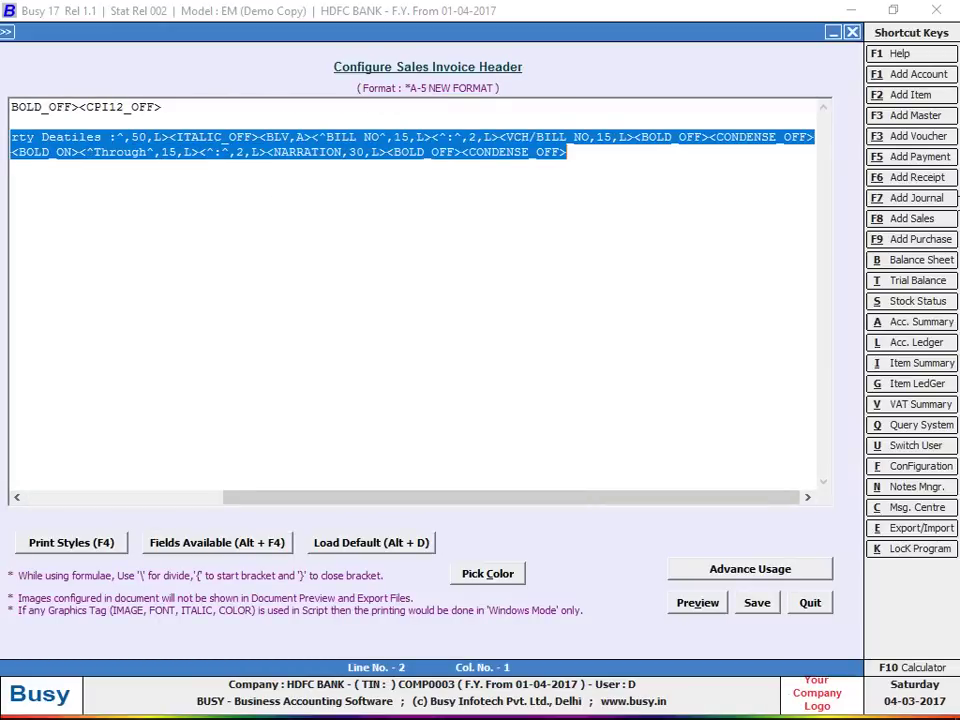
pyautogui.press('Delete')
pyautogui.hotkey('alt', 'p')
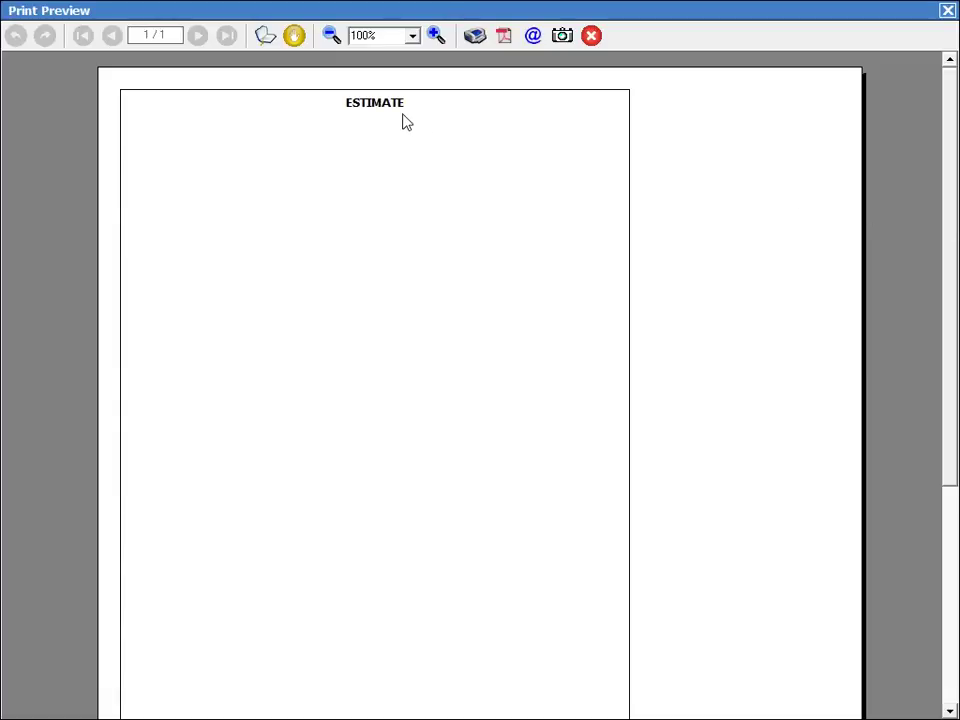
pyautogui.press('Escape')
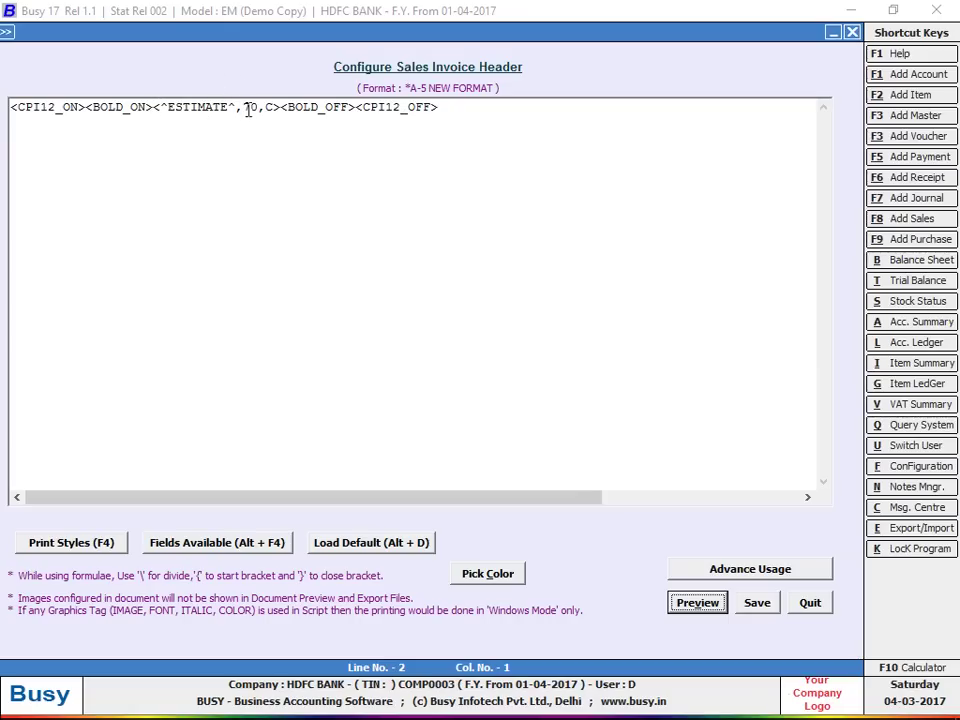
# Try ESTIMATE title widths of 80 and then 100, previewing each
pyautogui.click(248, 107)
pyautogui.press('BackSpace')
pyautogui.write('8')
pyautogui.hotkey('alt', 'p')
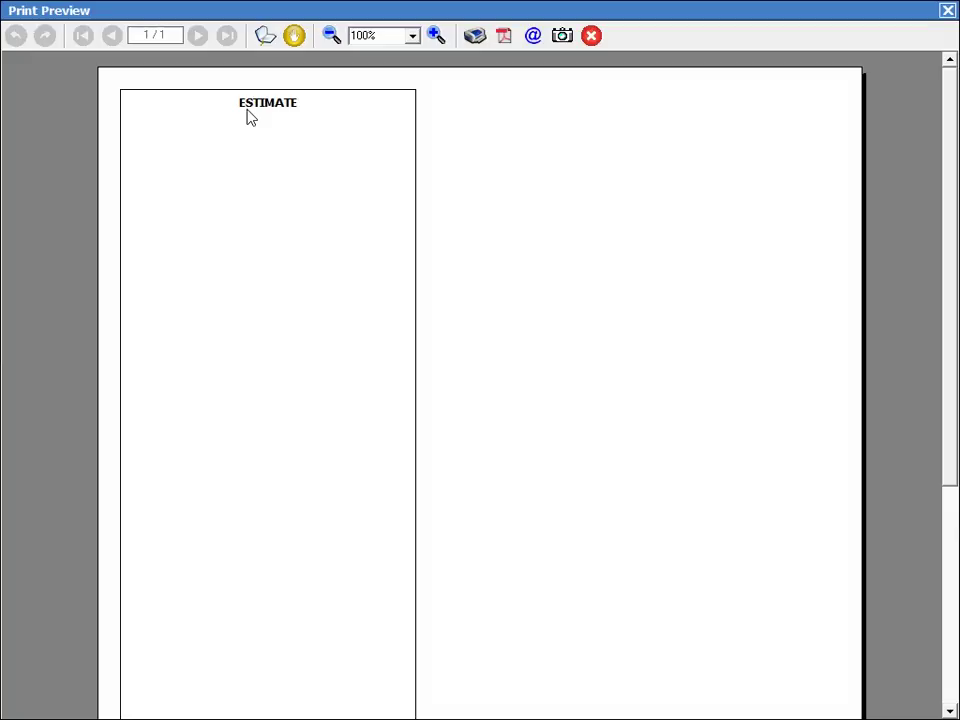
pyautogui.press('Escape')
pyautogui.press('BackSpace')
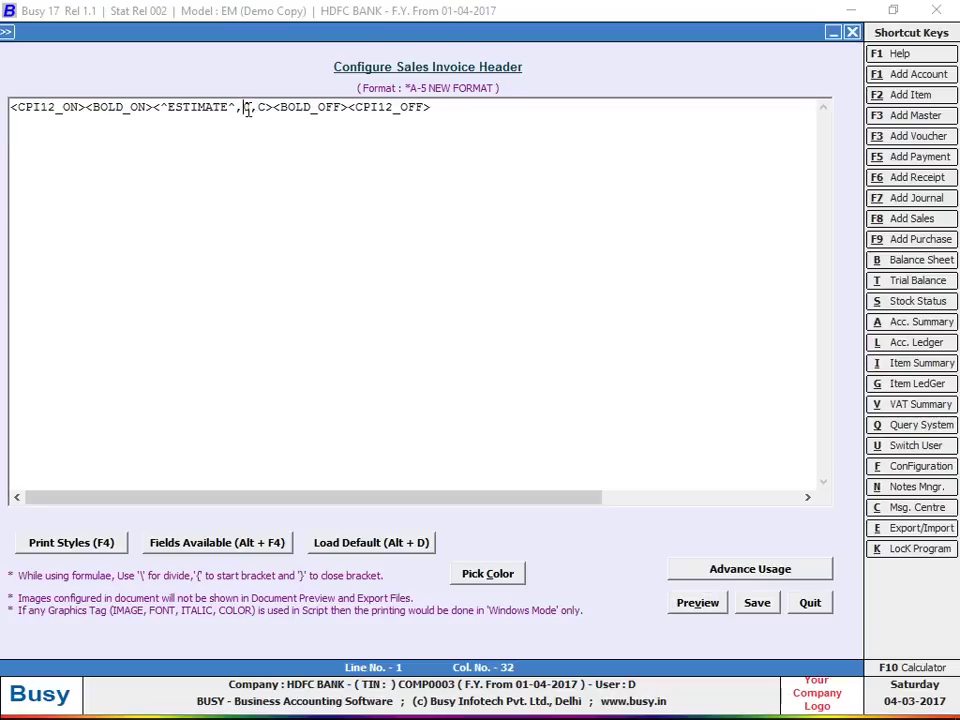
pyautogui.write('10')
pyautogui.hotkey('alt', 'p')
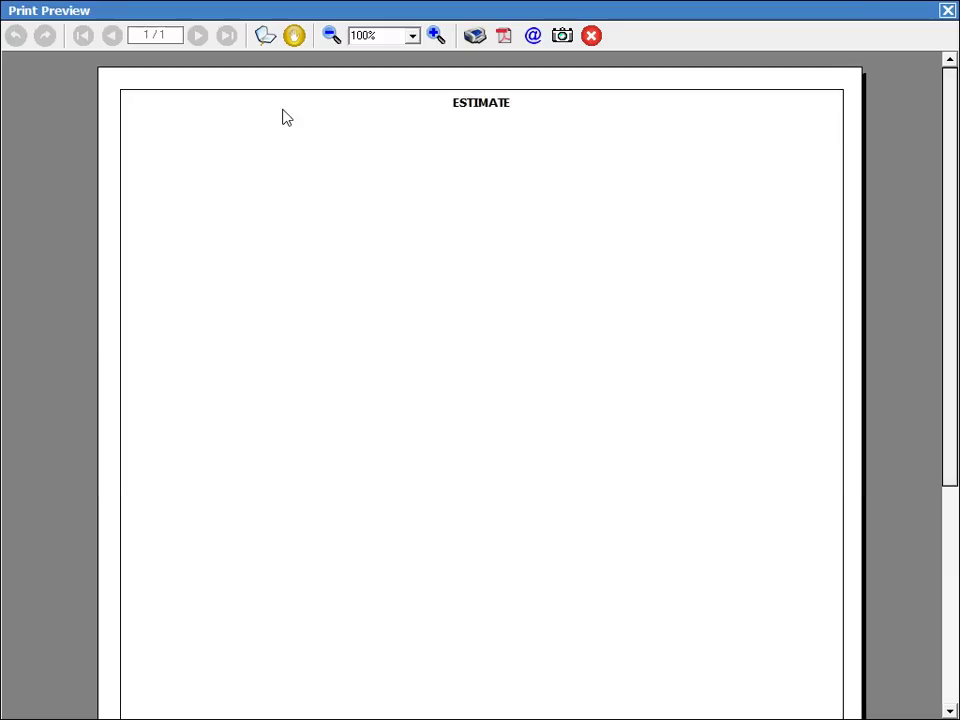
pyautogui.press('Escape')
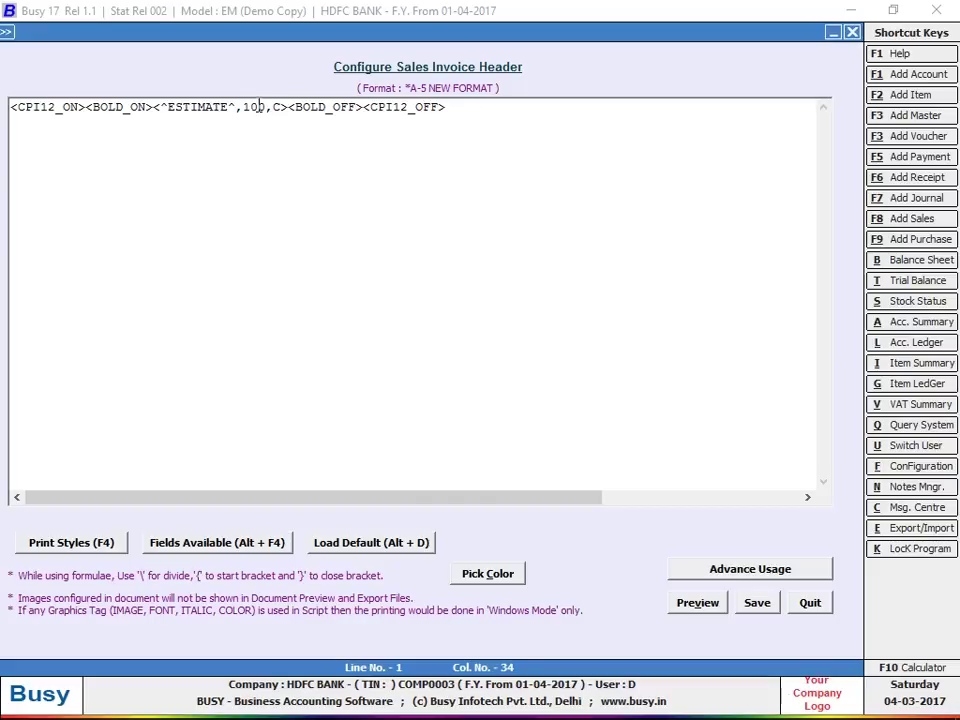
# Try an ESTIMATE title width of 50 and preview it
pyautogui.press('BackSpace')
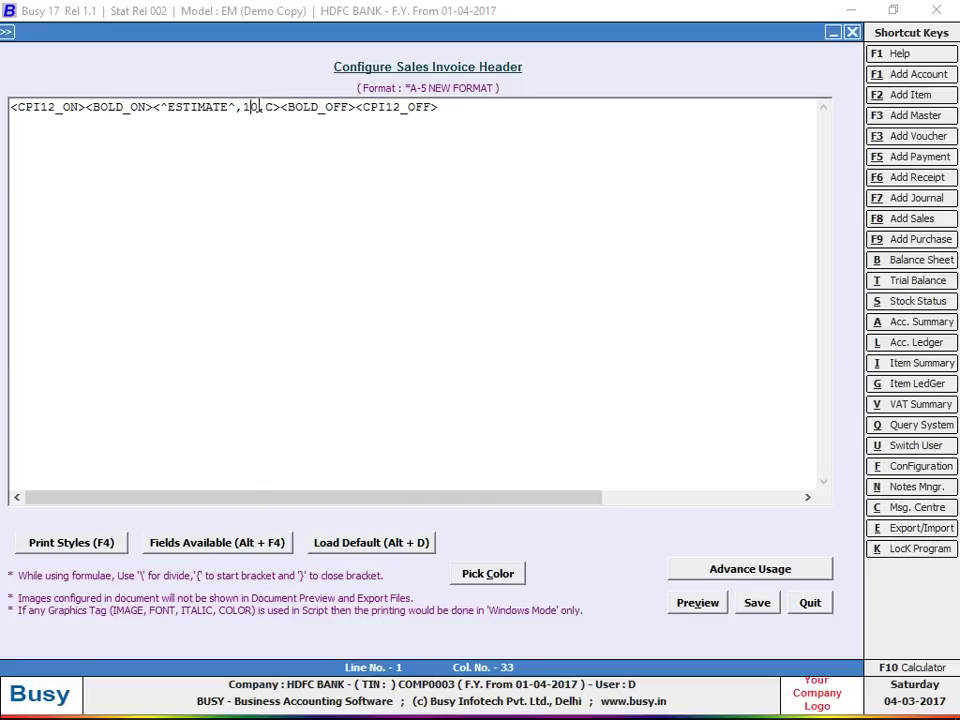
pyautogui.press('BackSpace')
pyautogui.write('5')
pyautogui.hotkey('alt', 'p')
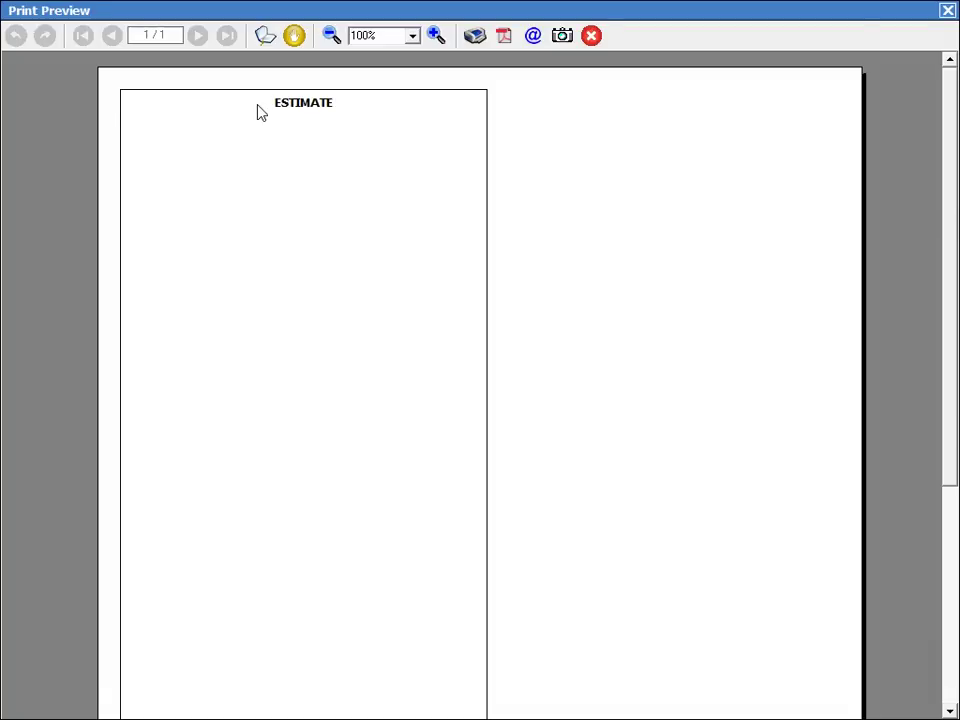
pyautogui.press('Escape')
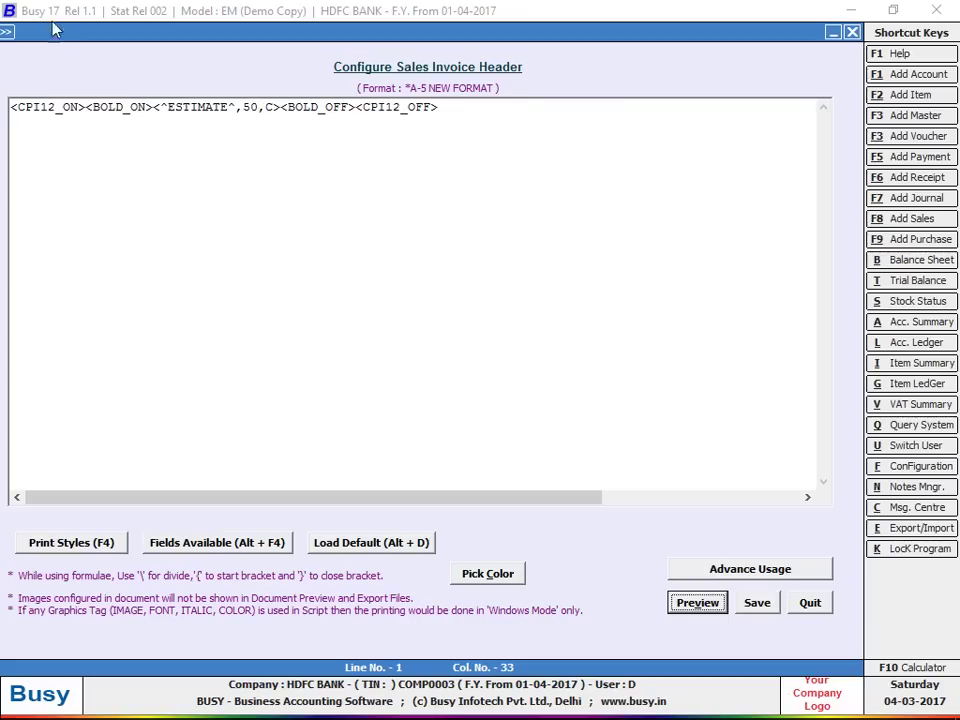
# Discard the header edits and preview the unchanged A-5 invoice layout
pyautogui.click(251, 108)
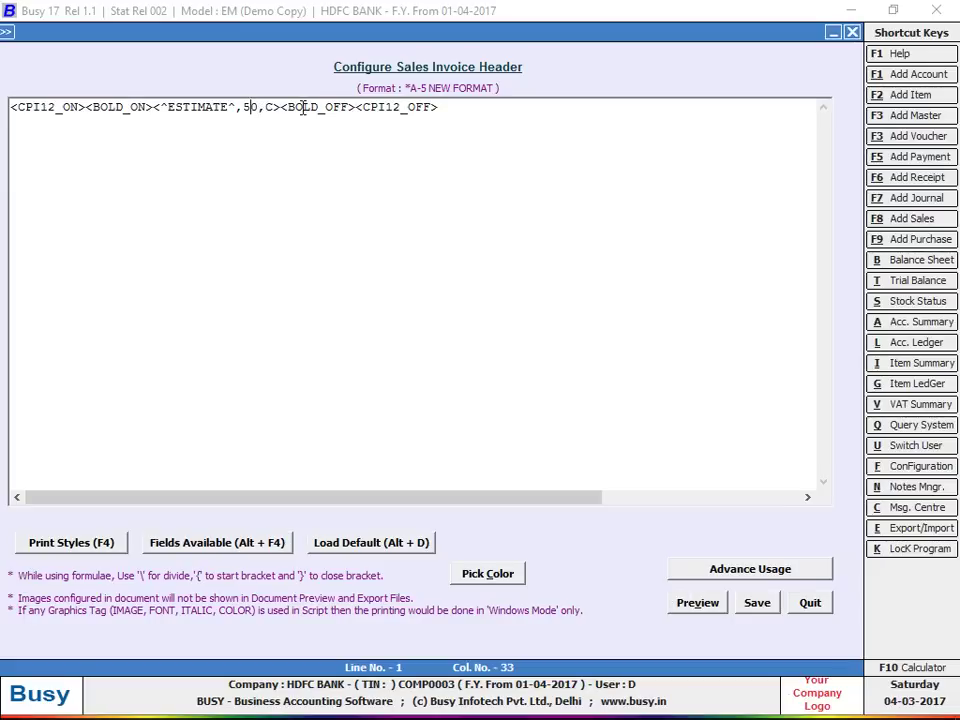
pyautogui.press('Escape')
pyautogui.press('Return')
pyautogui.hotkey('alt', 'v')
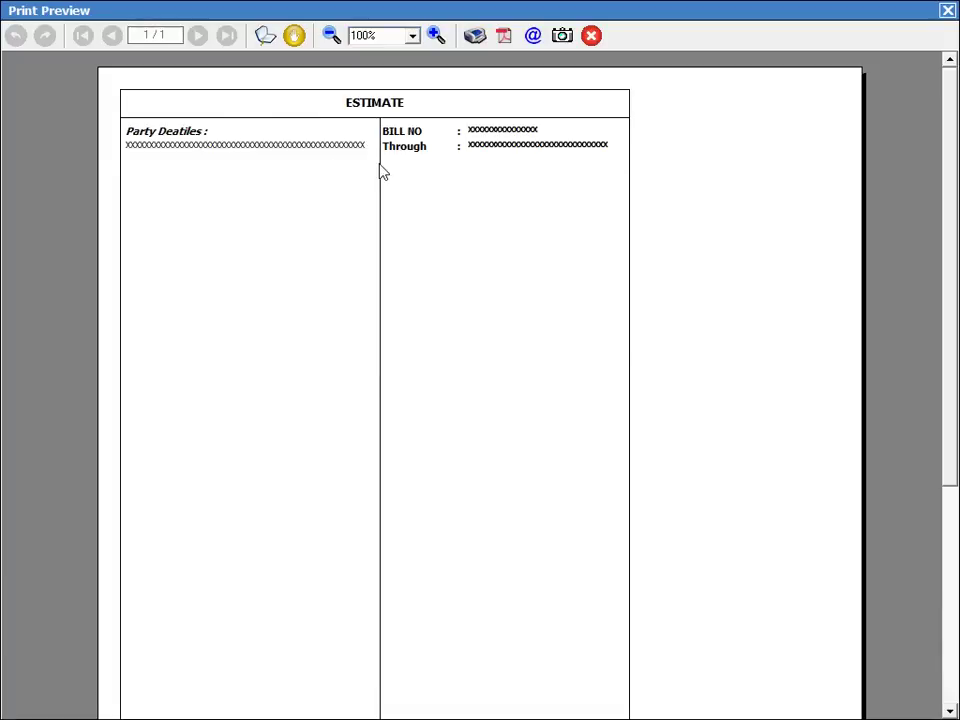
pyautogui.press('Escape')
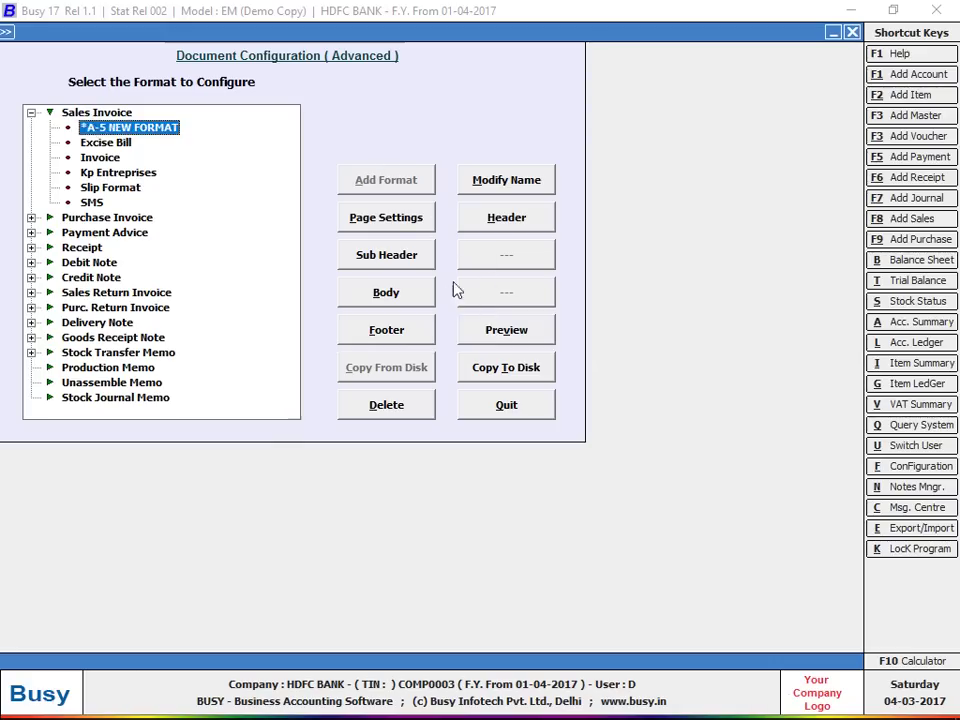
# Add a blank fifth line below the Through line in the A-5 header script and preview it
pyautogui.click(507, 220)
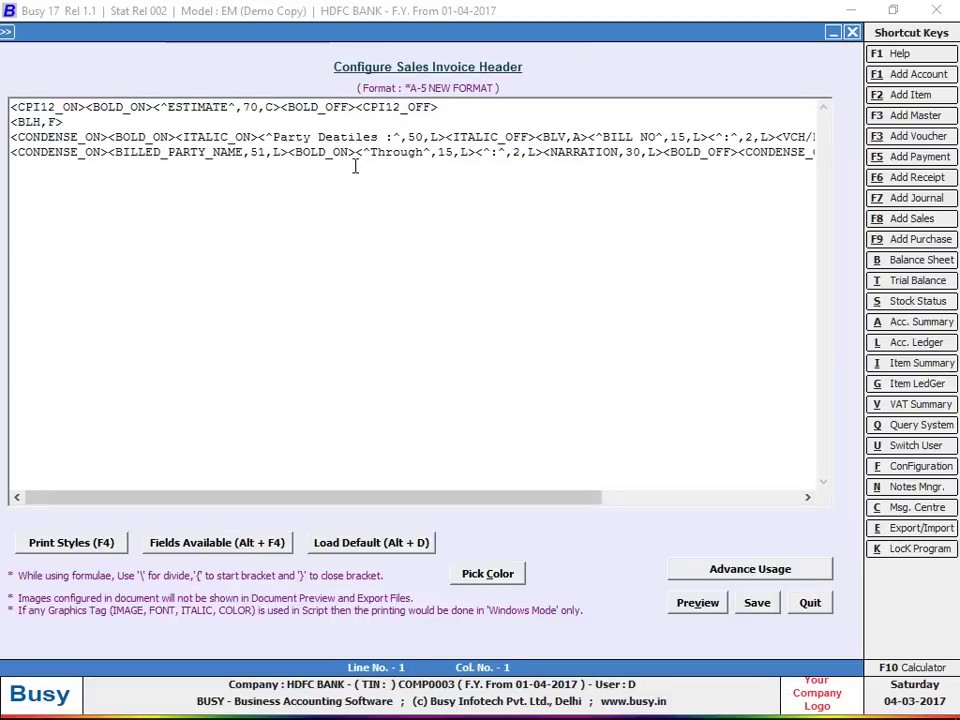
pyautogui.click(355, 167)
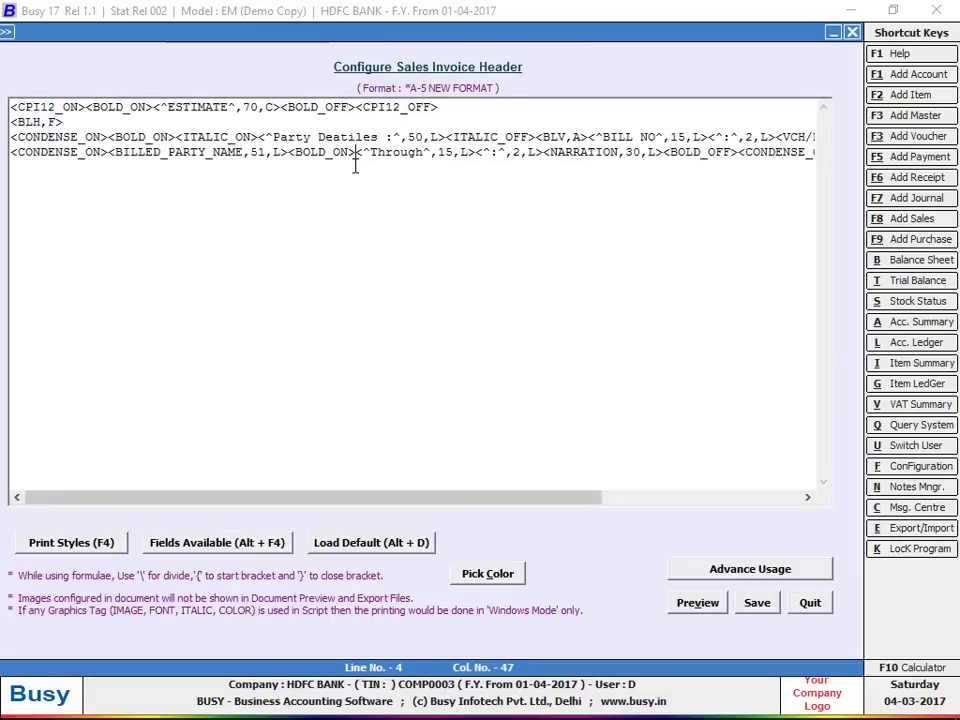
pyautogui.press('End')
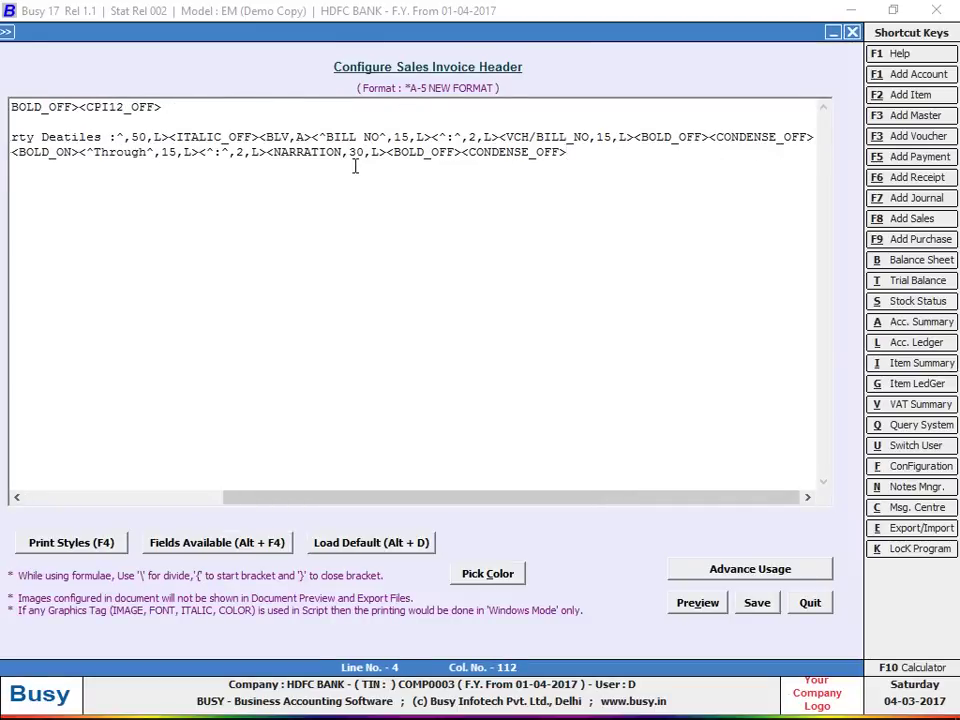
pyautogui.press('Return')
pyautogui.hotkey('alt', 'p')
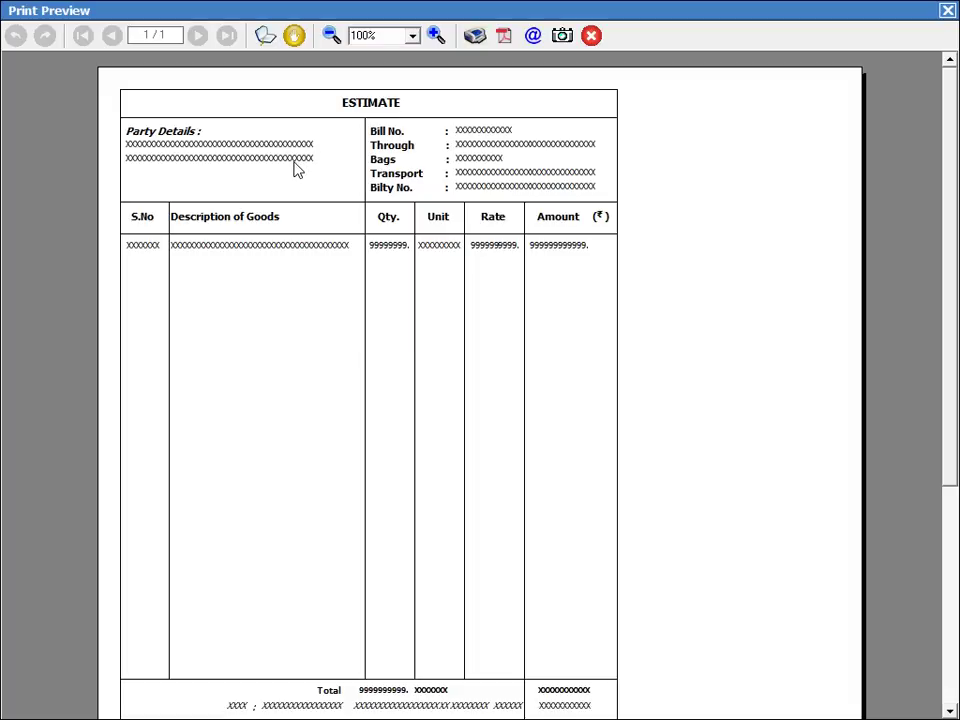
pyautogui.press('Escape')
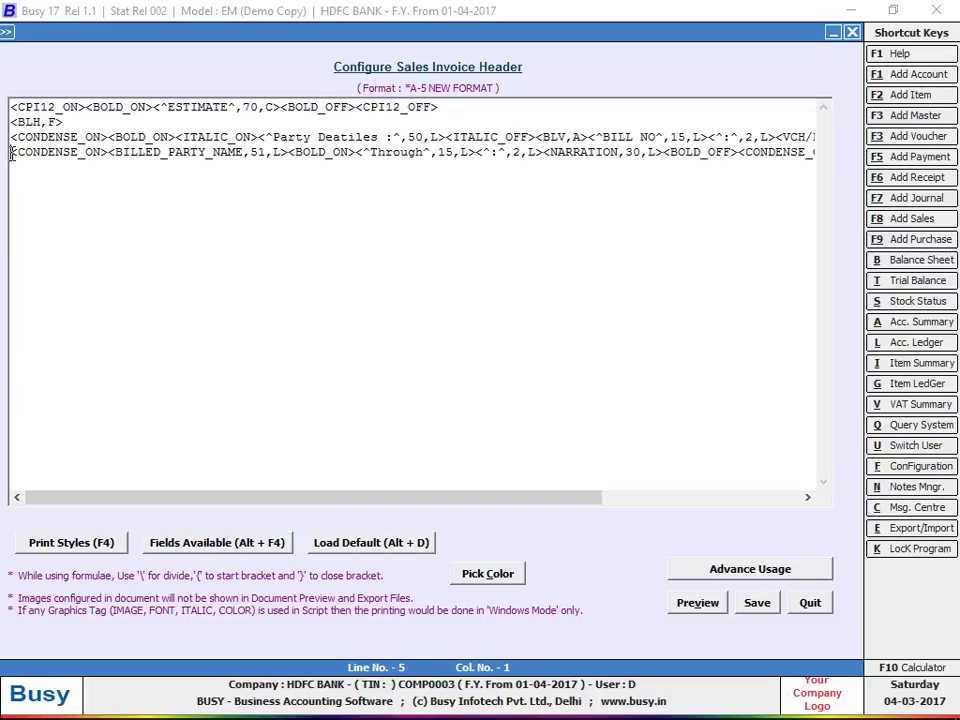
# Duplicate the Through line onto line 5 of the header script
pyautogui.click(12, 152)
pyautogui.hotkey('shift', 'End')
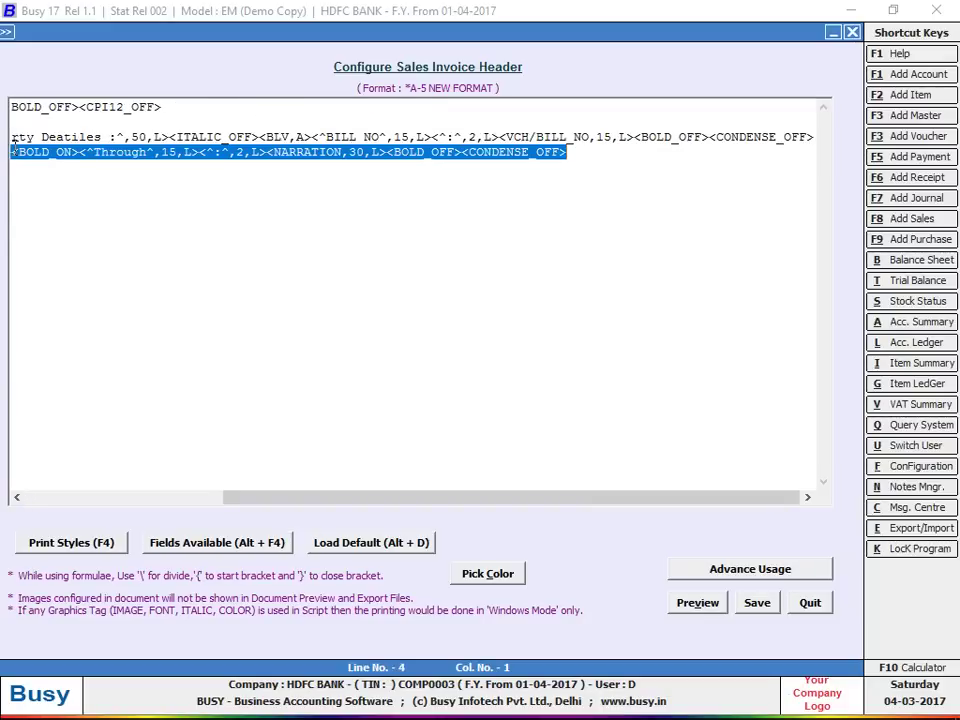
pyautogui.hotkey('ctrl', 'c')
pyautogui.press('End')
pyautogui.press('Return')
pyautogui.hotkey('ctrl', 'v')
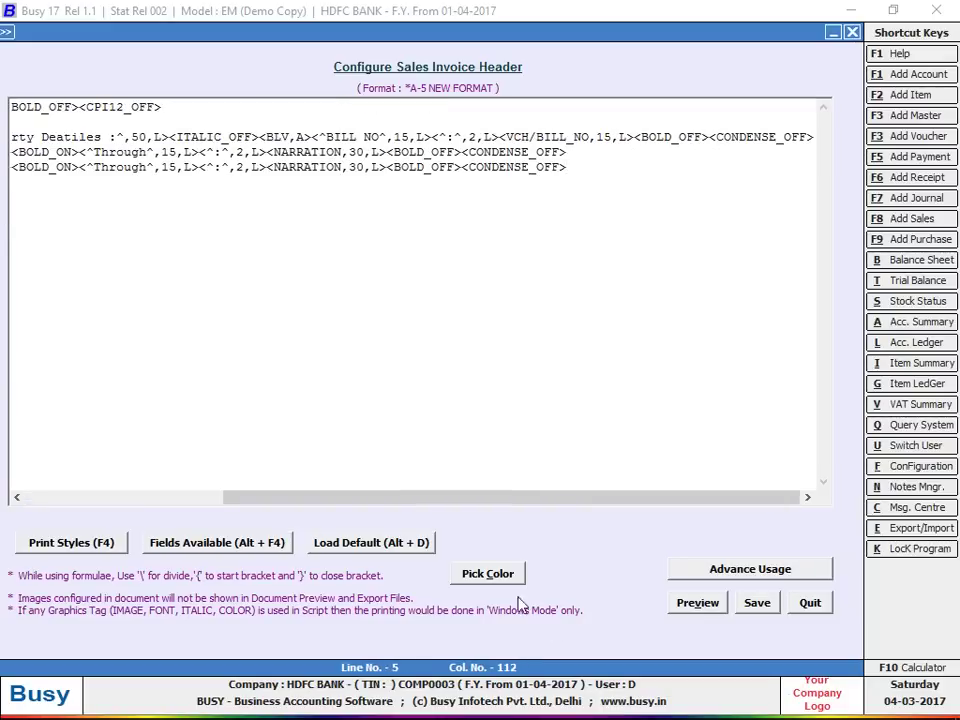
pyautogui.moveTo(439, 497); pyautogui.dragTo(239, 497)
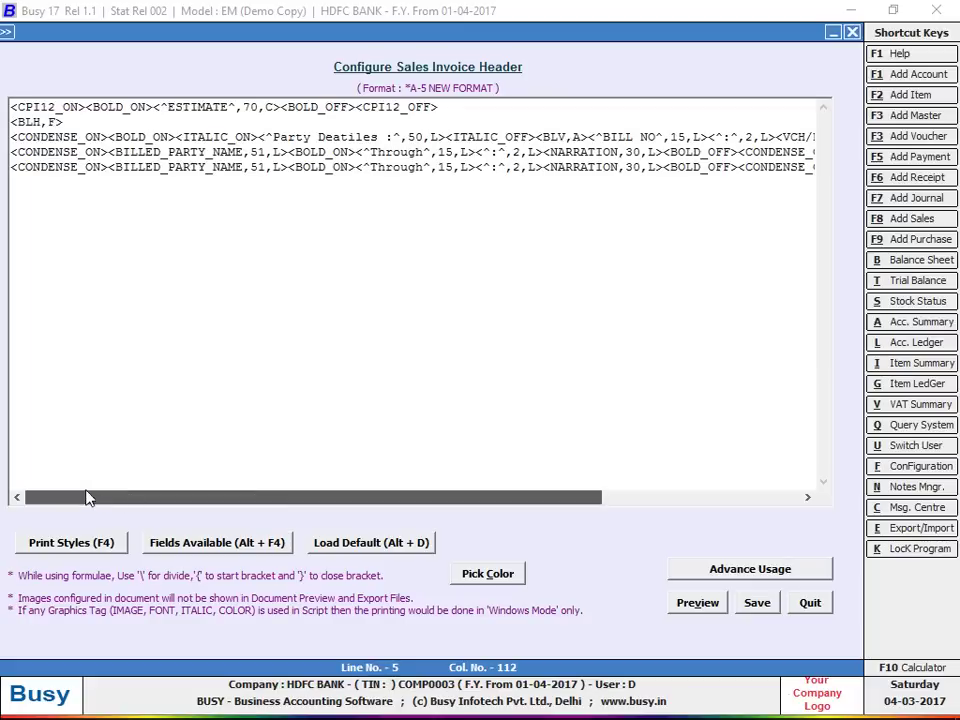
# Remove the width after BILLED_PARTY_NAME on line 5 and insert the PARTY BILLED_ADD(4_LINE)_LINE1 field
pyautogui.click(288, 168)
pyautogui.press('BackSpace')
pyautogui.press('BackSpace')
pyautogui.press('BackSpace')
pyautogui.press('BackSpace')
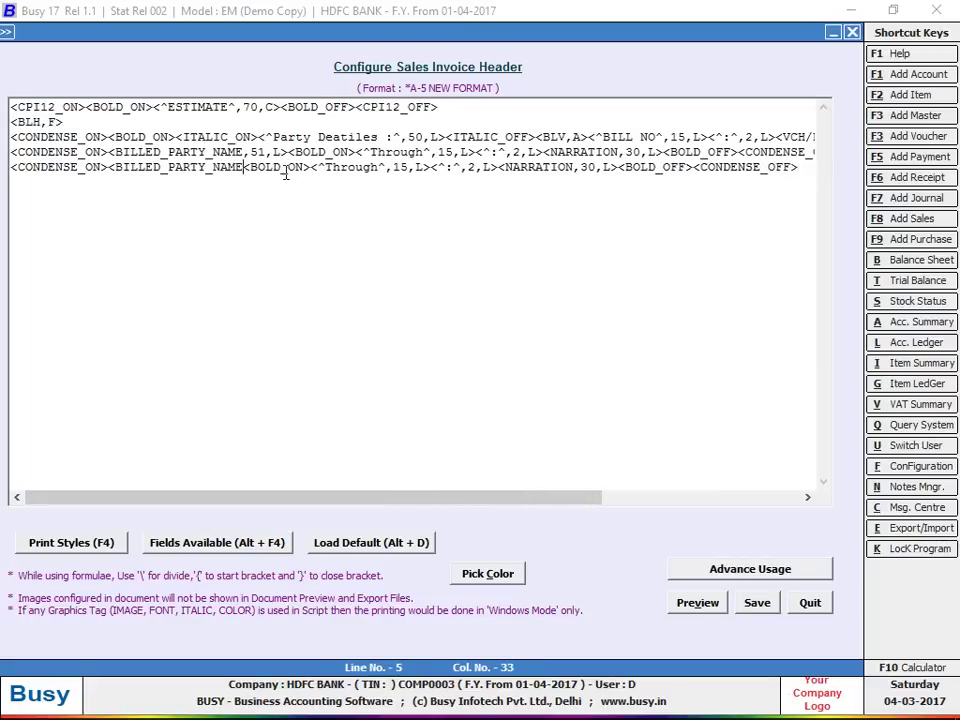
pyautogui.press('BackSpace')
pyautogui.press('BackSpace')
pyautogui.press('BackSpace')
pyautogui.press('BackSpace')
pyautogui.press('BackSpace')
pyautogui.press('BackSpace')
pyautogui.press('BackSpace')
pyautogui.press('BackSpace')
pyautogui.press('BackSpace')
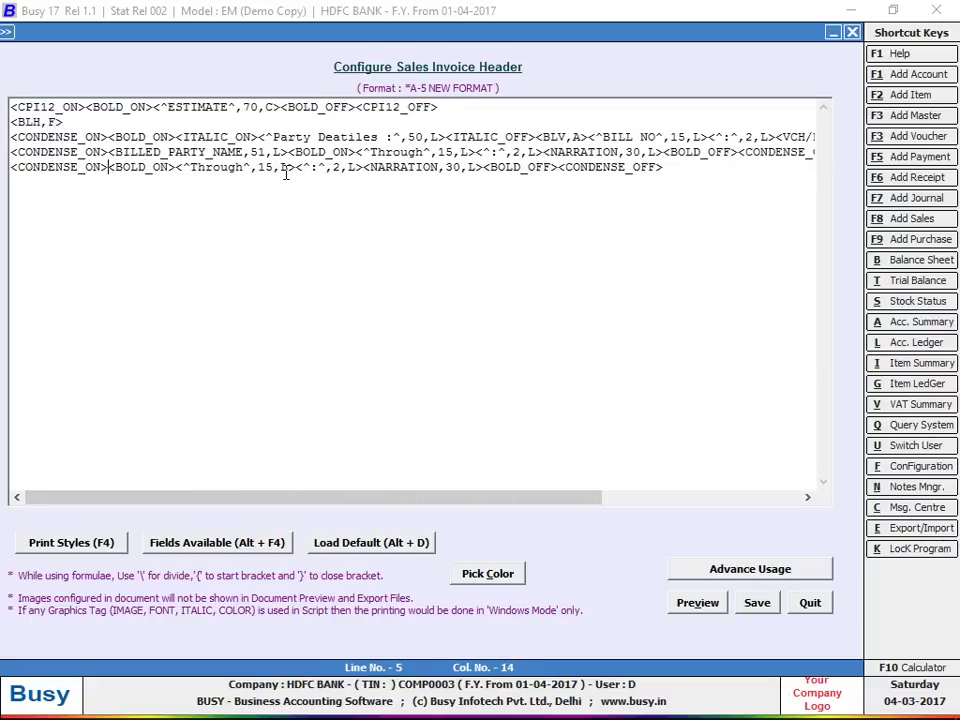
pyautogui.click(217, 542)
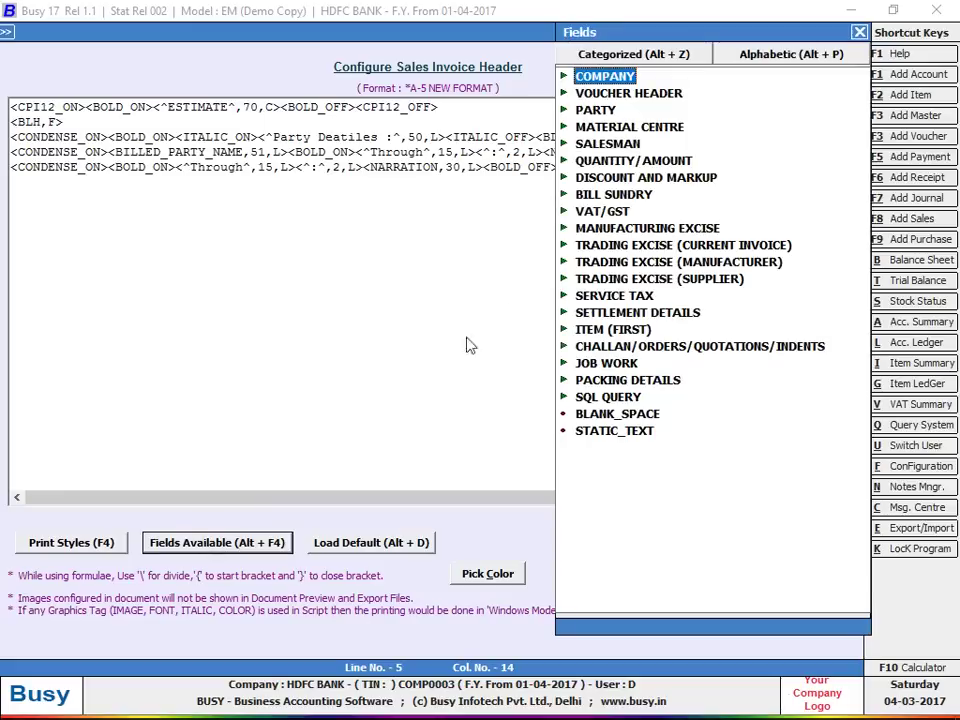
pyautogui.doubleClick(595, 110)
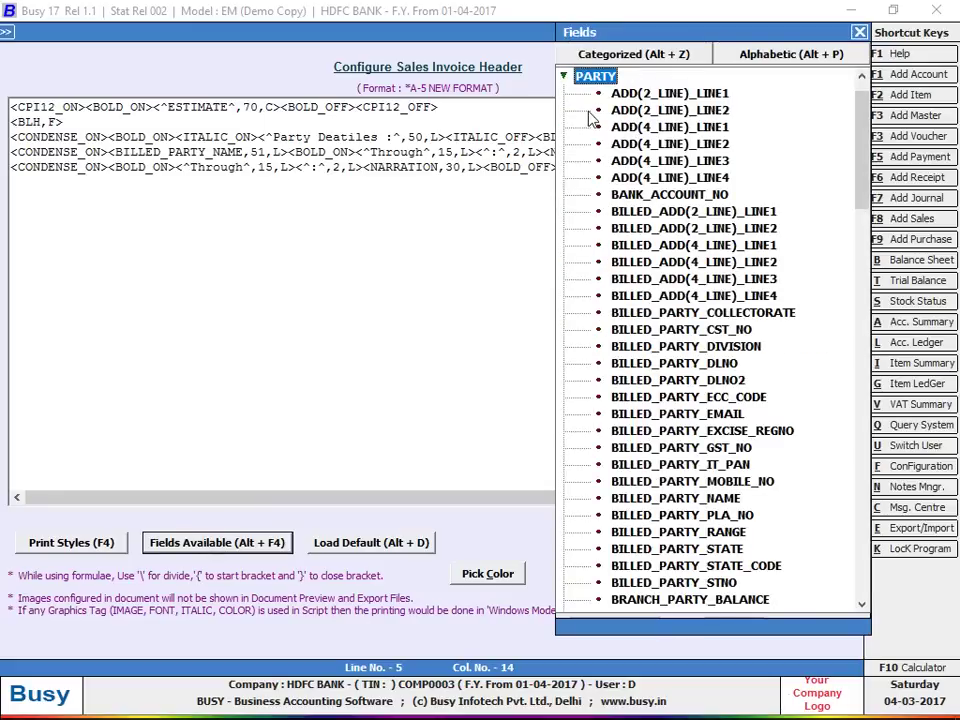
pyautogui.doubleClick(707, 247)
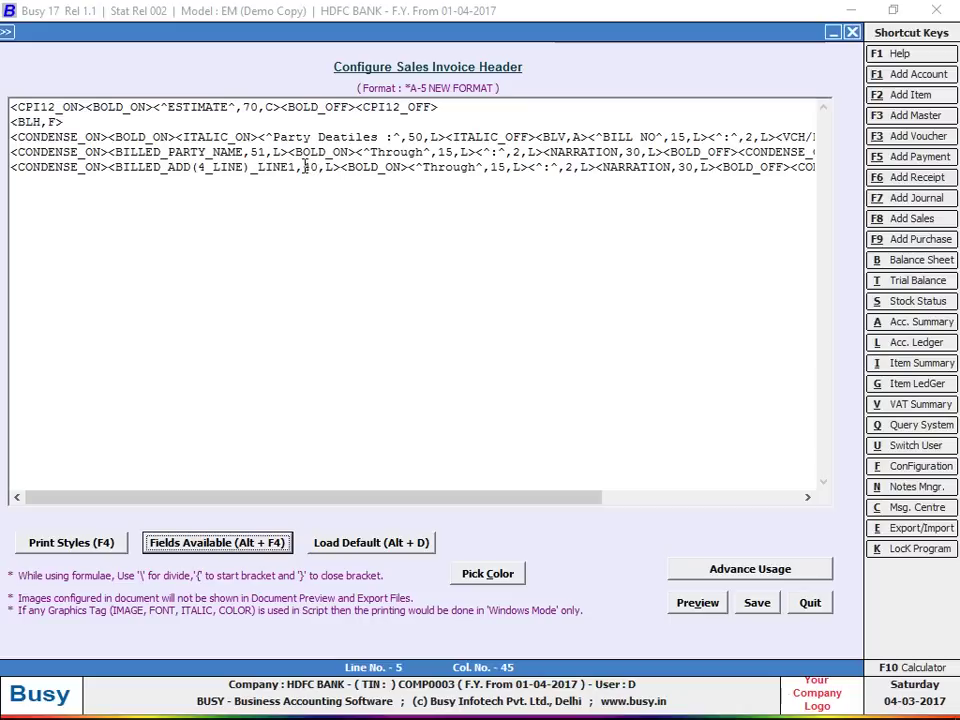
# Change the address field width from 40 to 51 and preview the header
pyautogui.click(311, 168)
pyautogui.press('BackSpace')
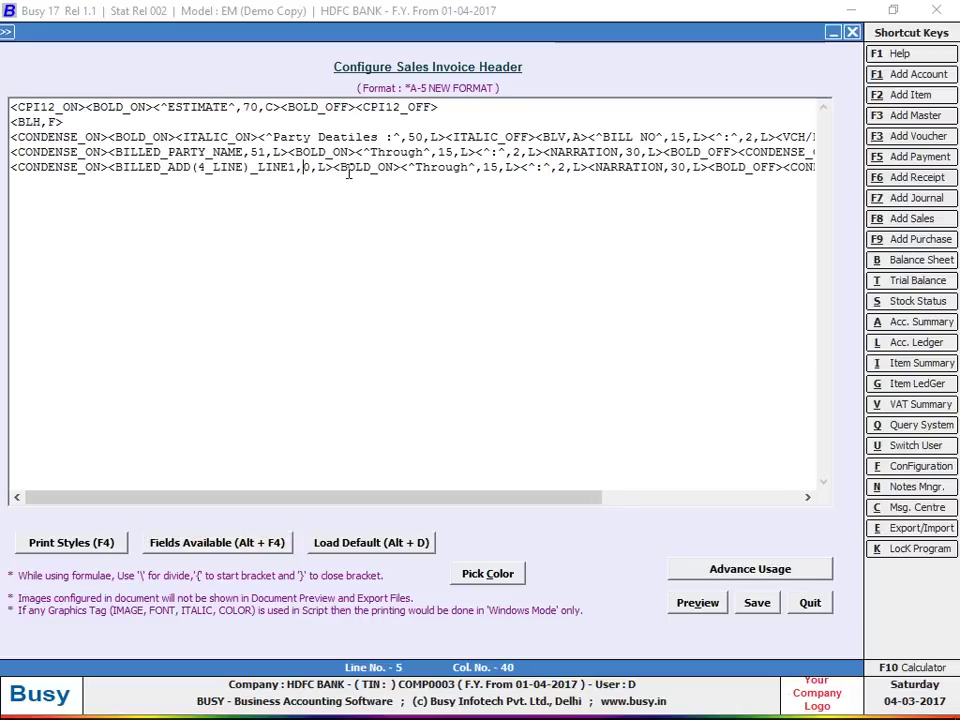
pyautogui.press('Delete')
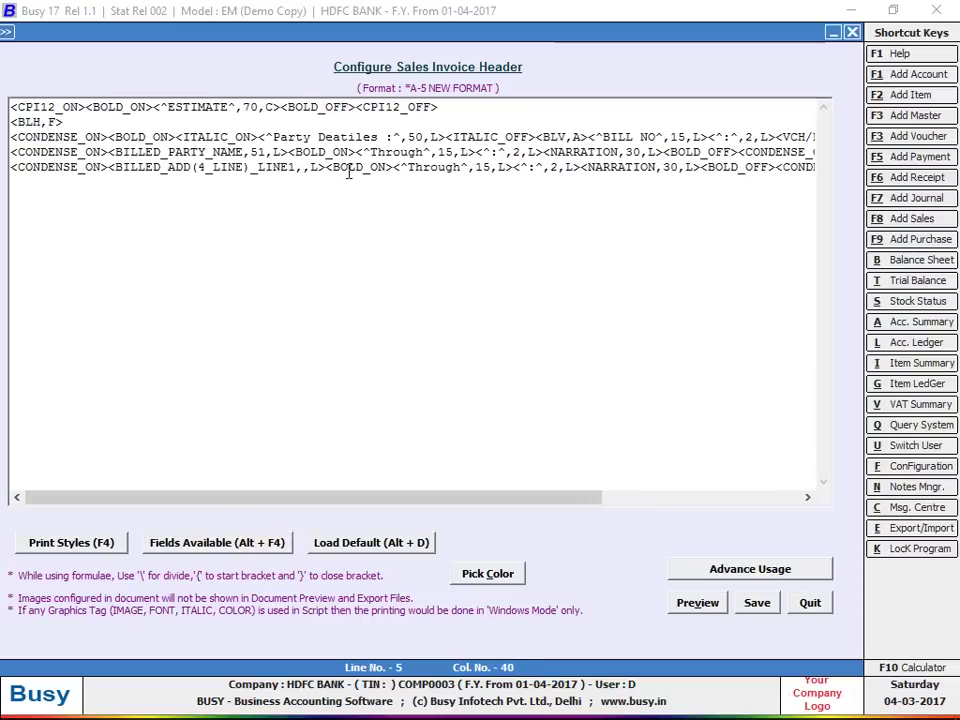
pyautogui.write('51')
pyautogui.press('Right')
pyautogui.press('Right')
pyautogui.press('Right')
pyautogui.press('Right')
pyautogui.press('Right')
pyautogui.press('Right')
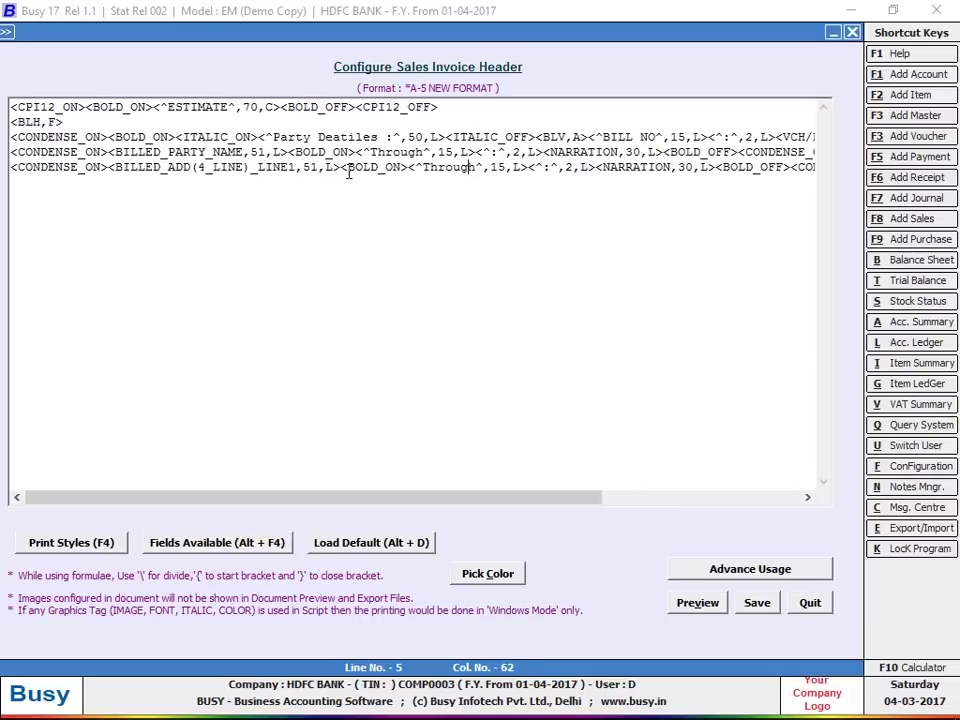
pyautogui.hotkey('alt', 'p')
pyautogui.press('Escape')
# Replace the line 5 caption Through with Bags and preview the header
pyautogui.click(478, 168)
pyautogui.press('BackSpace')
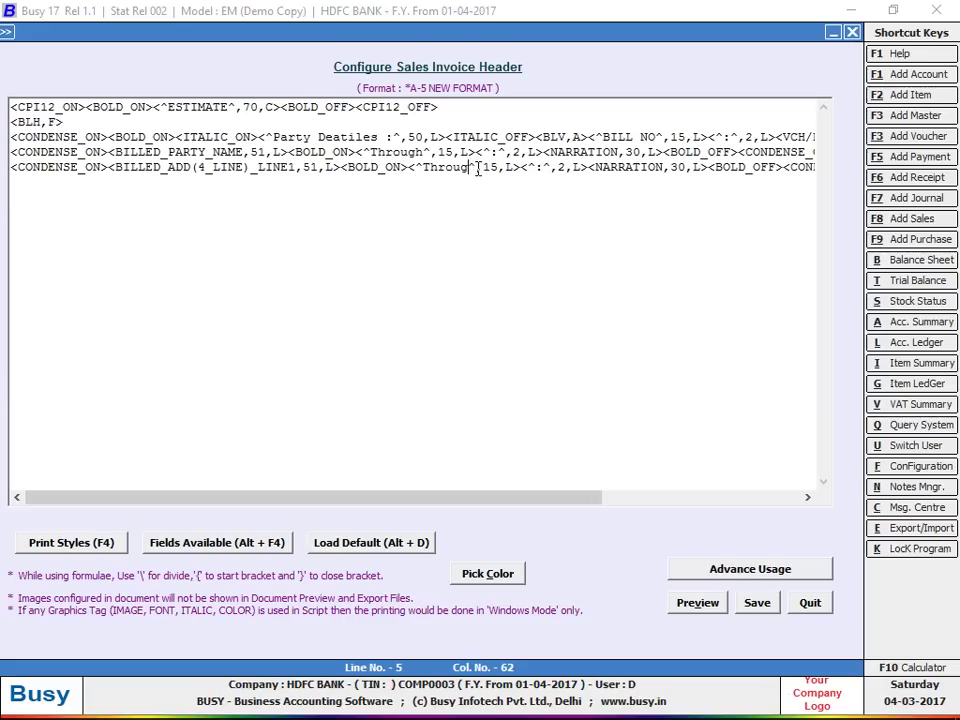
pyautogui.press('BackSpace')
pyautogui.press('BackSpace')
pyautogui.press('BackSpace')
pyautogui.press('BackSpace')
pyautogui.press('BackSpace')
pyautogui.press('BackSpace')
pyautogui.write('^')
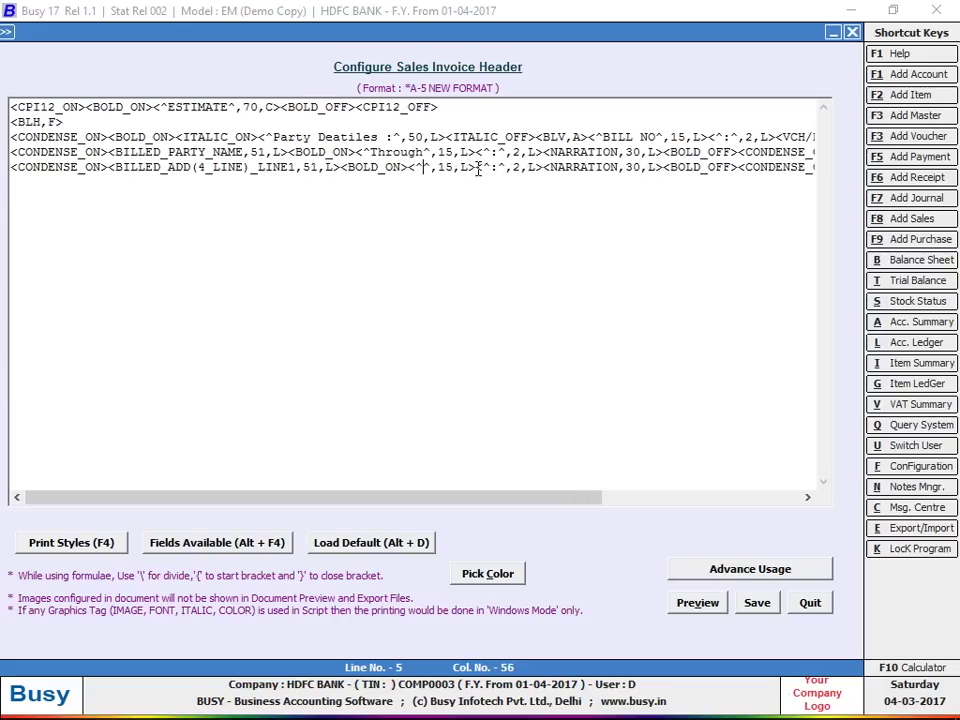
pyautogui.write('bags')
pyautogui.press('BackSpace')
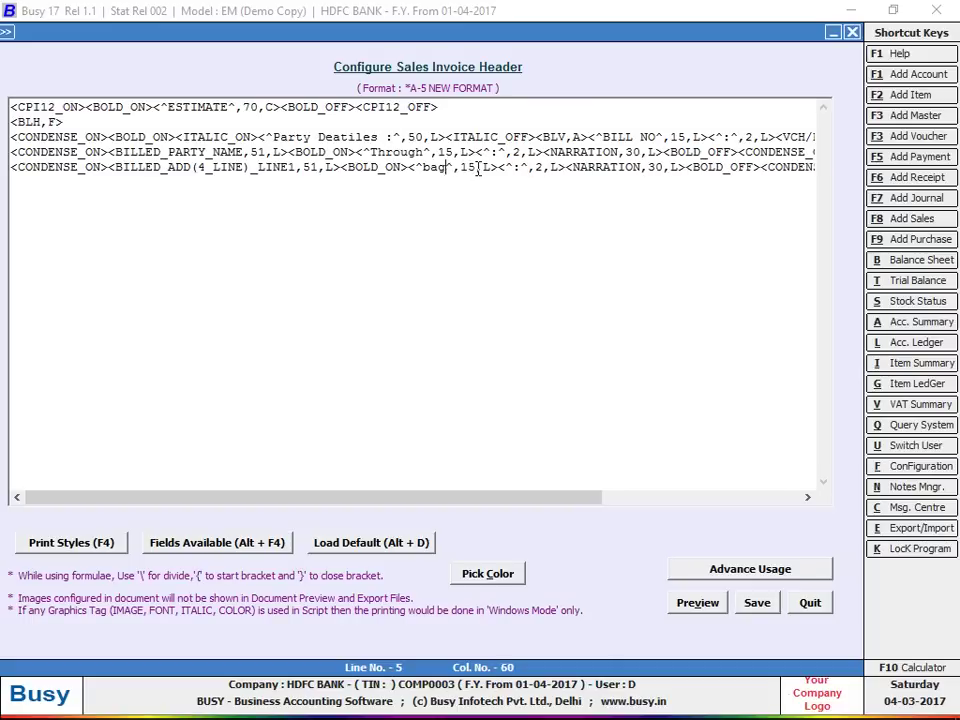
pyautogui.press('BackSpace')
pyautogui.press('BackSpace')
pyautogui.press('BackSpace')
pyautogui.write('B')
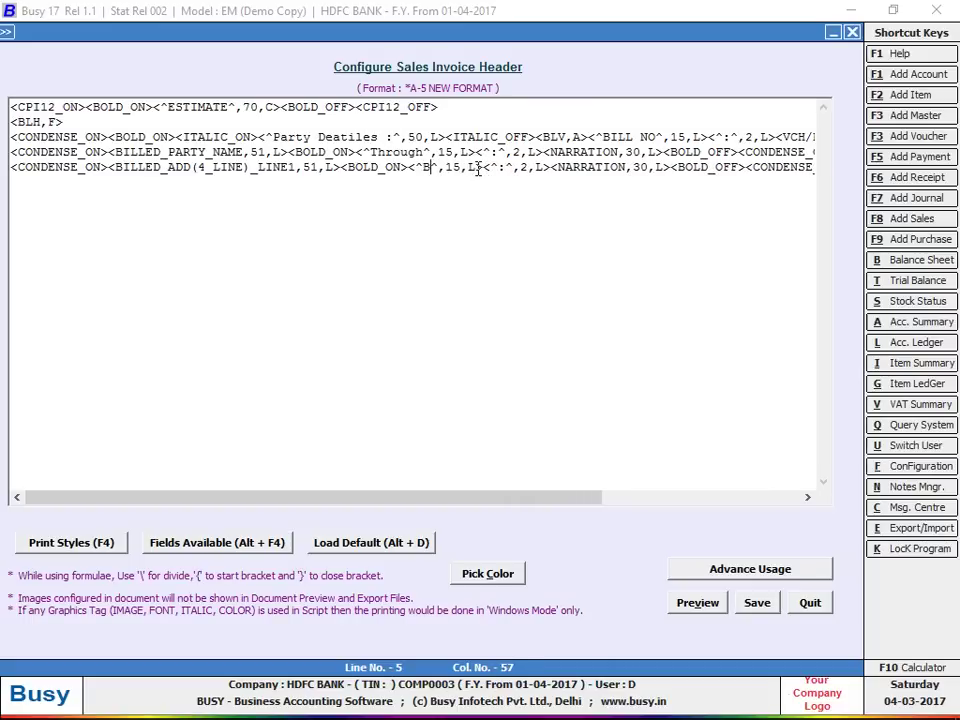
pyautogui.write('ags')
pyautogui.hotkey('alt', 'p')
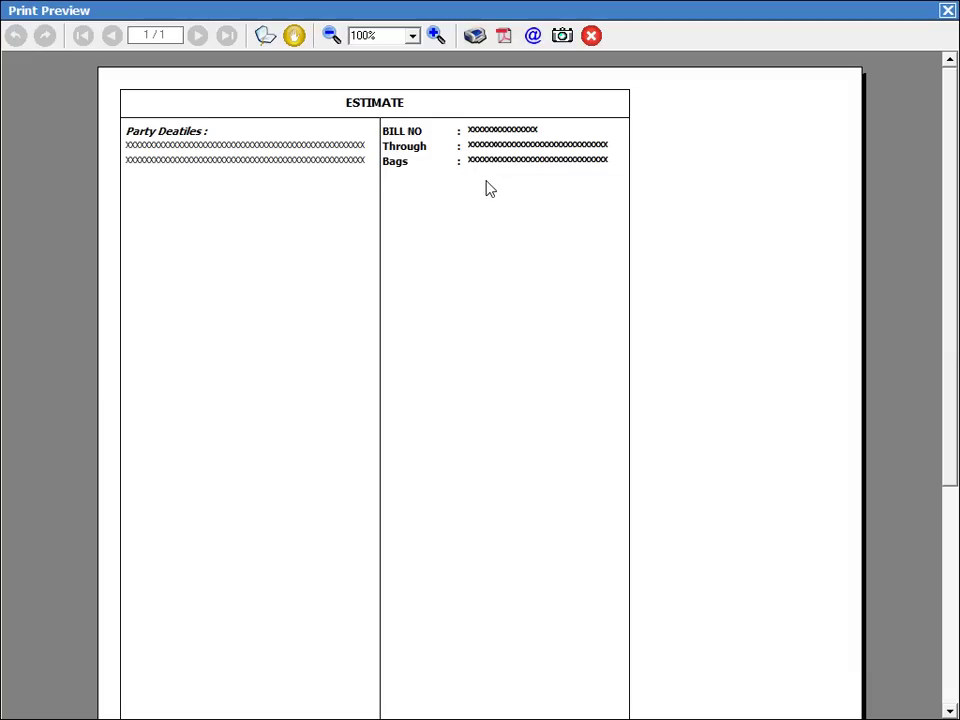
pyautogui.press('Escape')
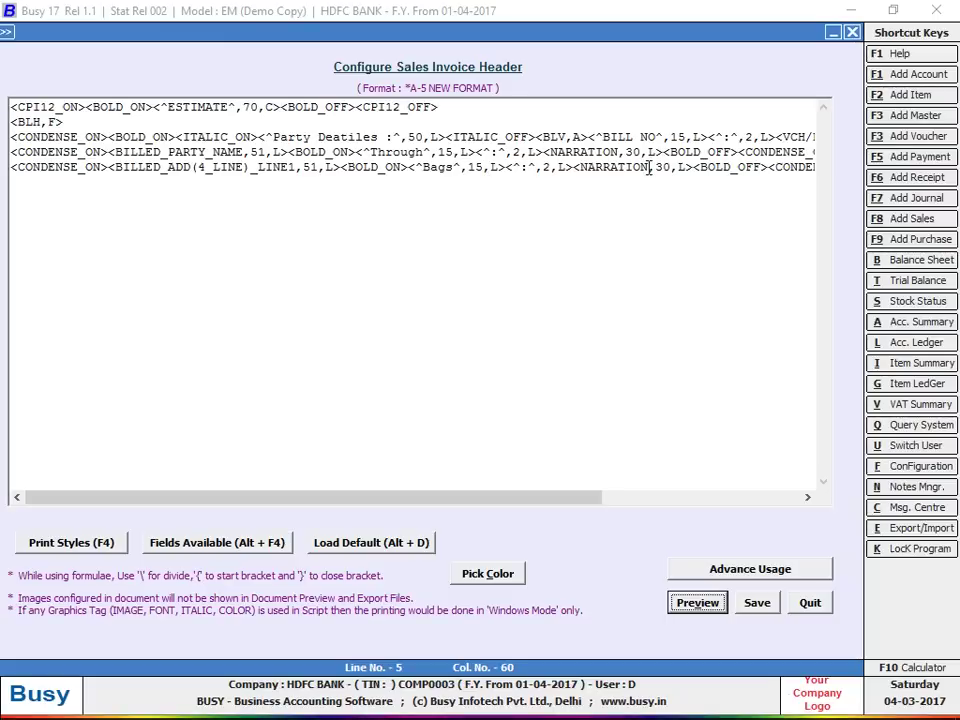
# Save the header configuration and open sales voucher 1 from the sales list
pyautogui.press('Escape')
pyautogui.press('Return')
pyautogui.press('Right')
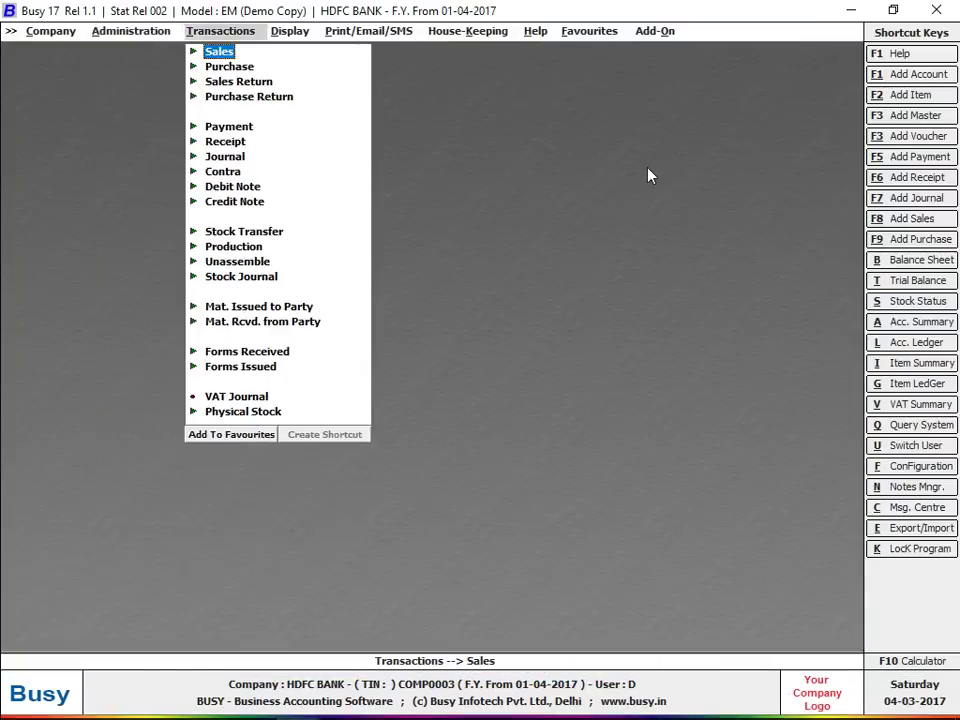
pyautogui.press('Return')
pyautogui.press('F5')
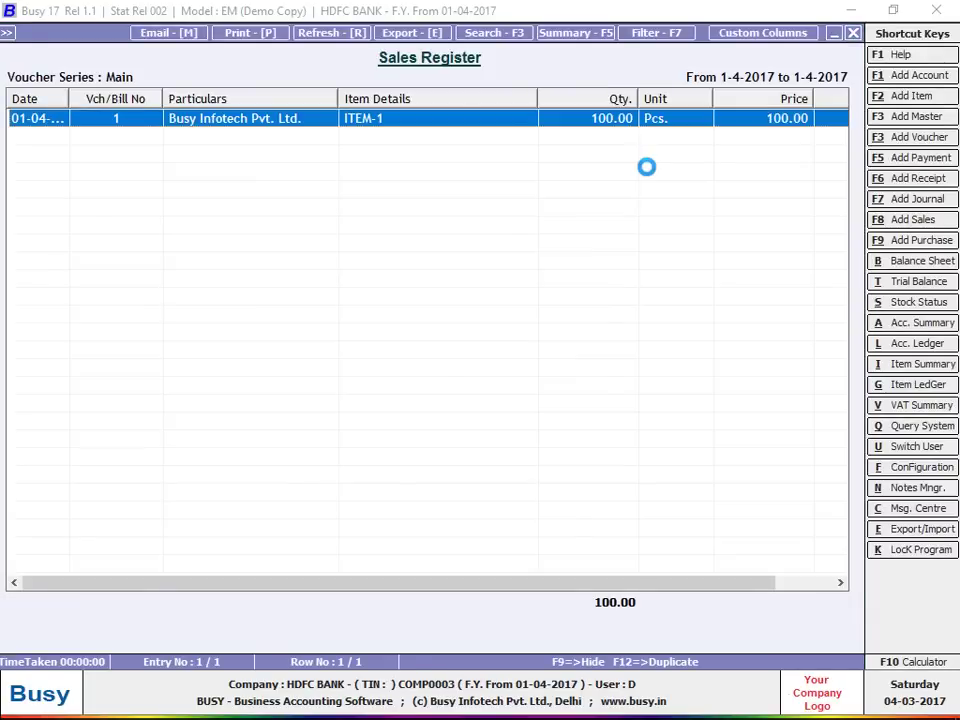
pyautogui.press('Return')
# Print-preview voucher 1 in the *A-5 NEW FORMAT, checking the new Bags row
pyautogui.hotkey('alt', 'p')
pyautogui.press('Return')
pyautogui.press('Down')
pyautogui.press('Return')
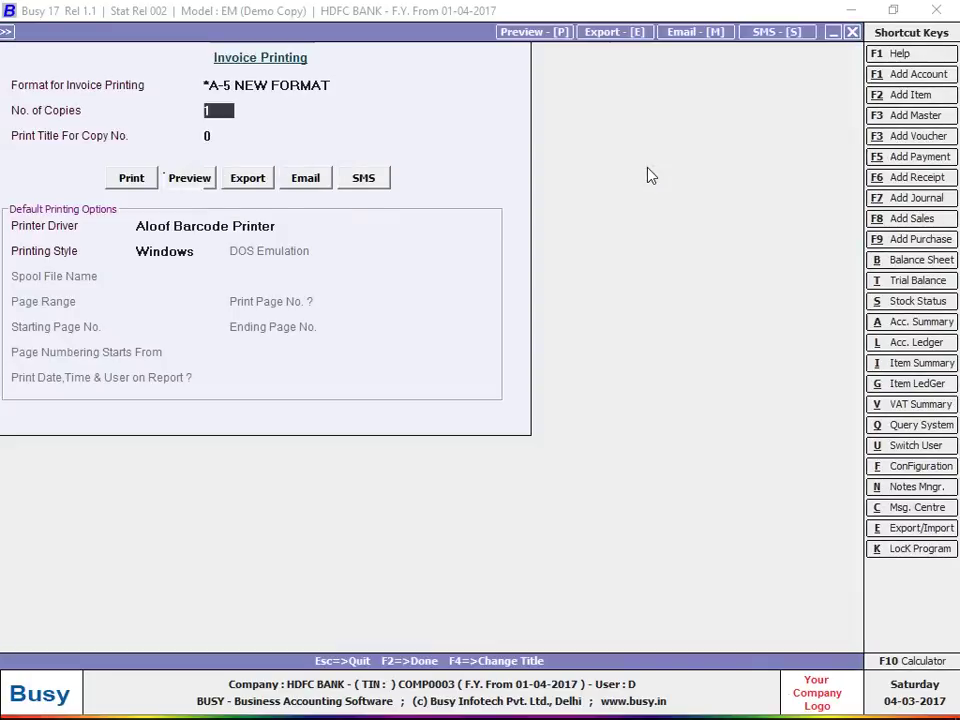
pyautogui.press('Return')
pyautogui.press('Return')
pyautogui.press('Return')
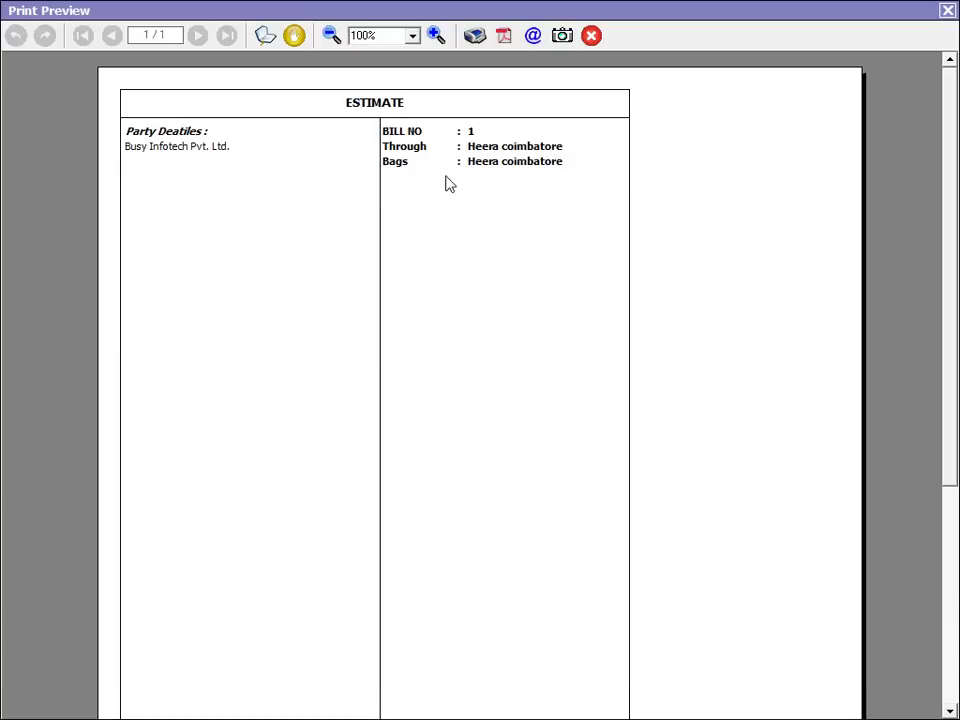
pyautogui.press('Escape')
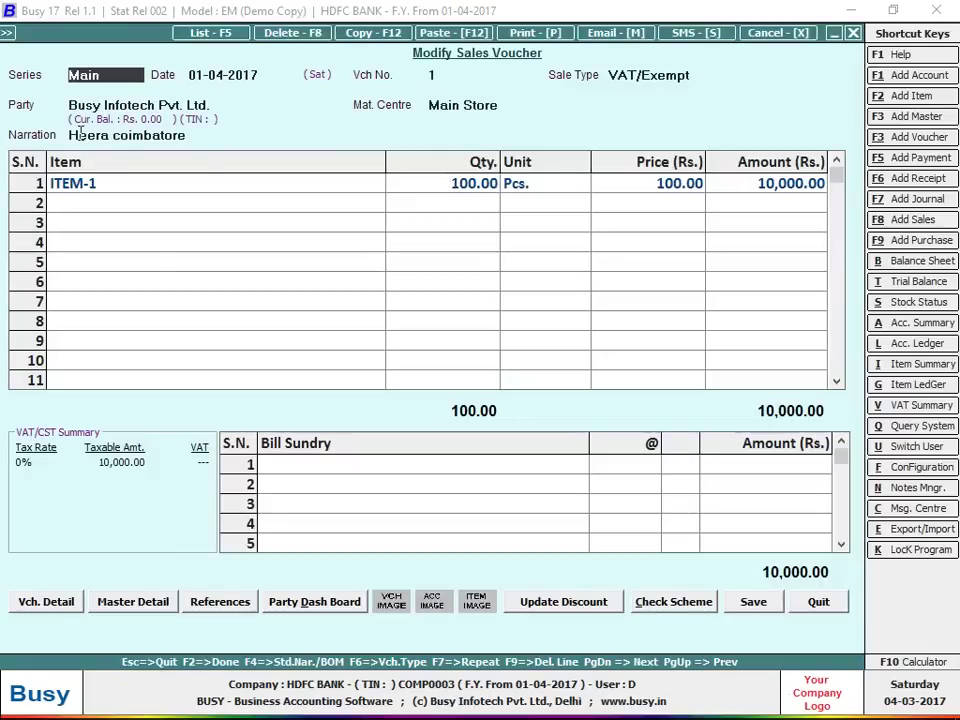
pyautogui.click(25, 604)
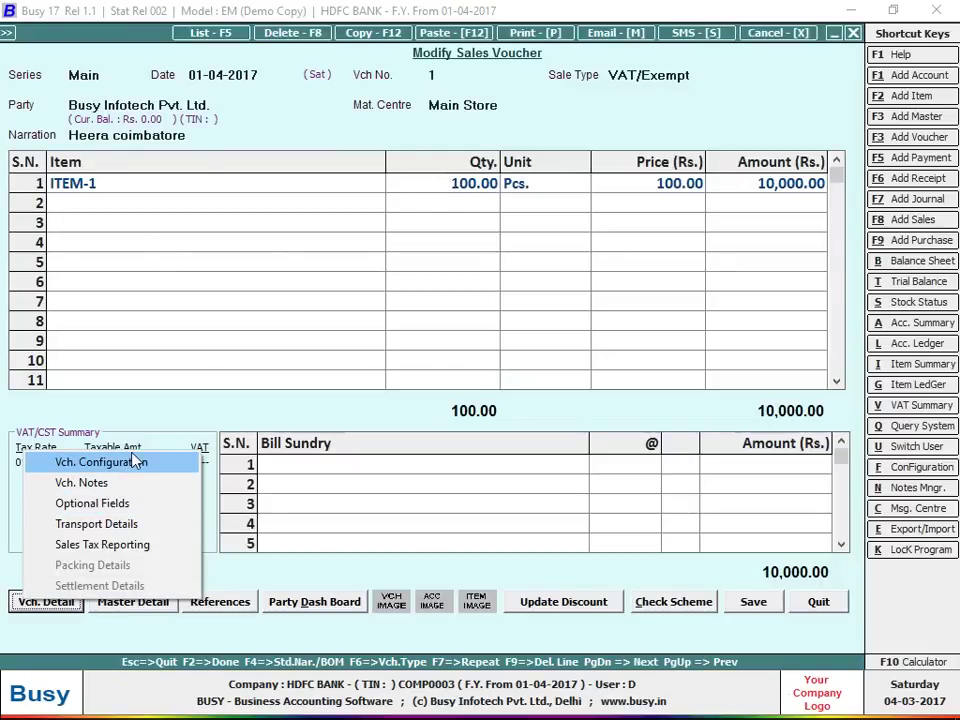
# Define a Text optional field named Bags in the sales voucher configuration
pyautogui.click(135, 518)
pyautogui.click(508, 247)
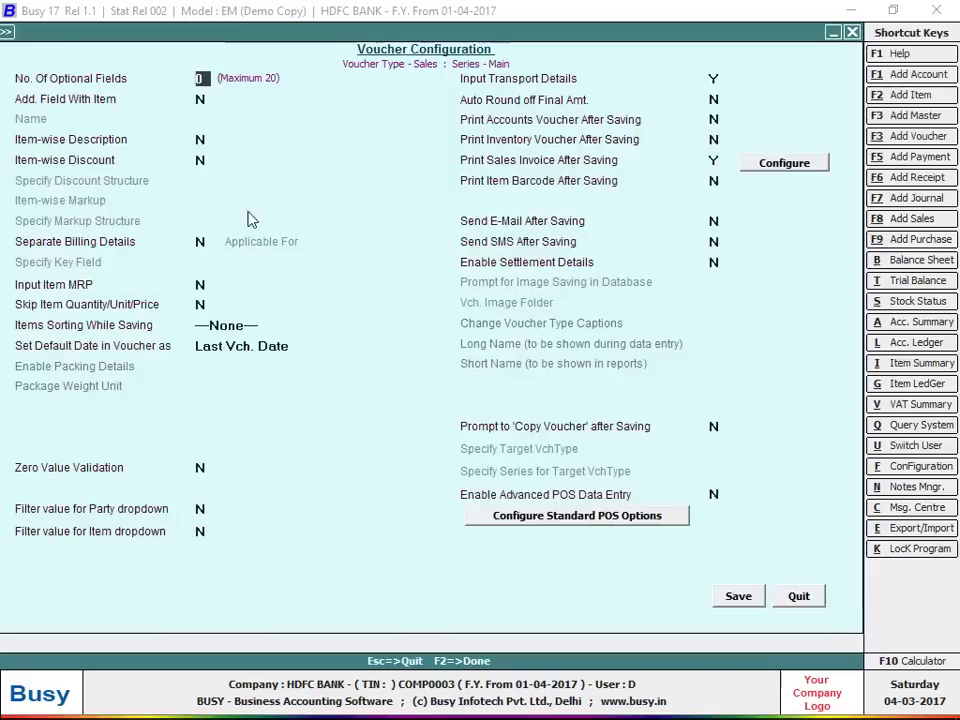
pyautogui.write('1')
pyautogui.press('Return')
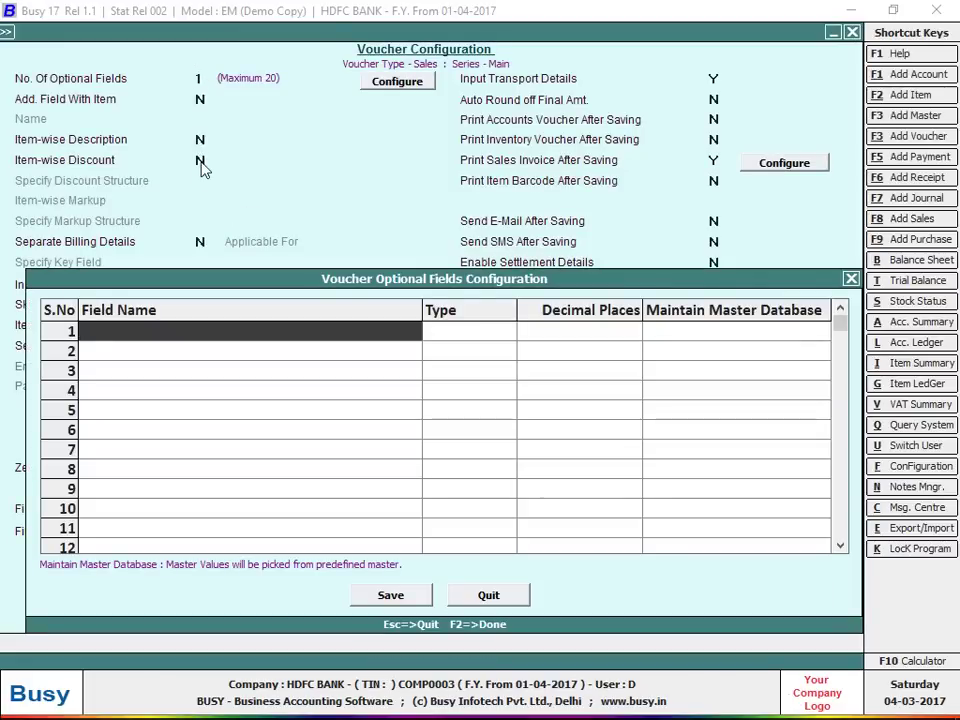
pyautogui.write('Bags')
pyautogui.press('Return')
pyautogui.press('Return')
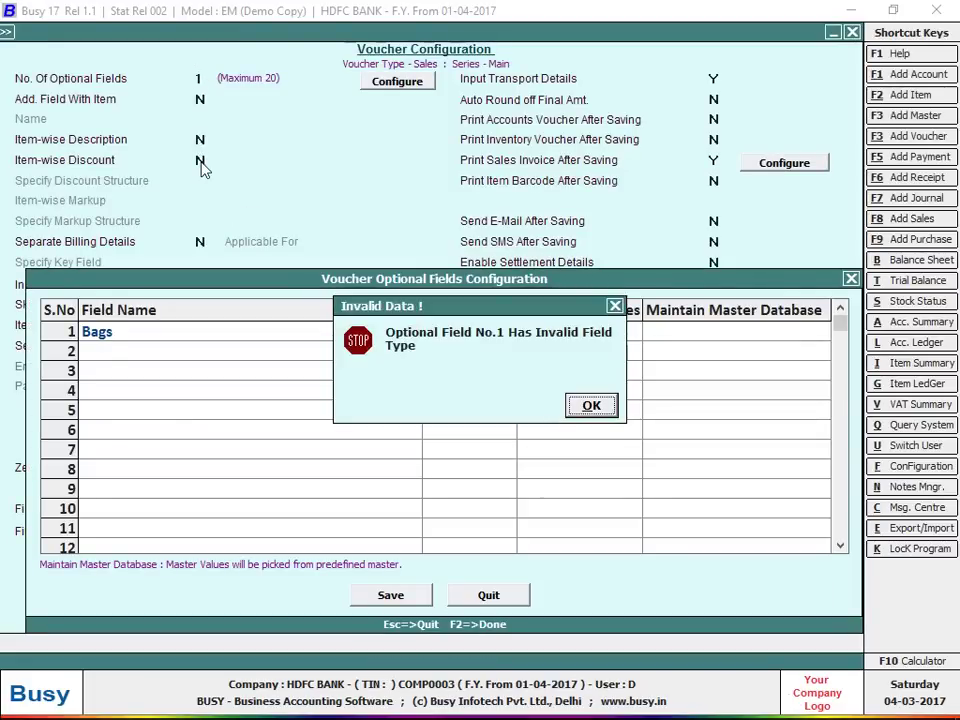
pyautogui.press('Return')
pyautogui.press('Return')
pyautogui.press('F2')
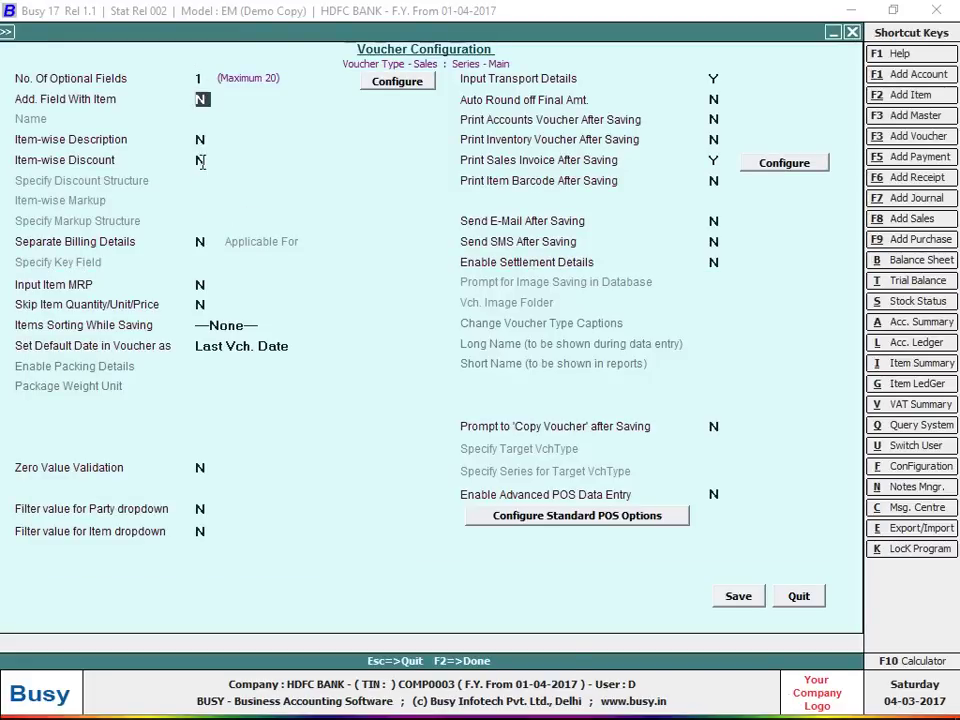
pyautogui.press('F2')
pyautogui.press('Escape')
pyautogui.press('Escape')
# Enter 10bags in the Bags field of sales voucher 1 and save the voucher
pyautogui.press('Return')
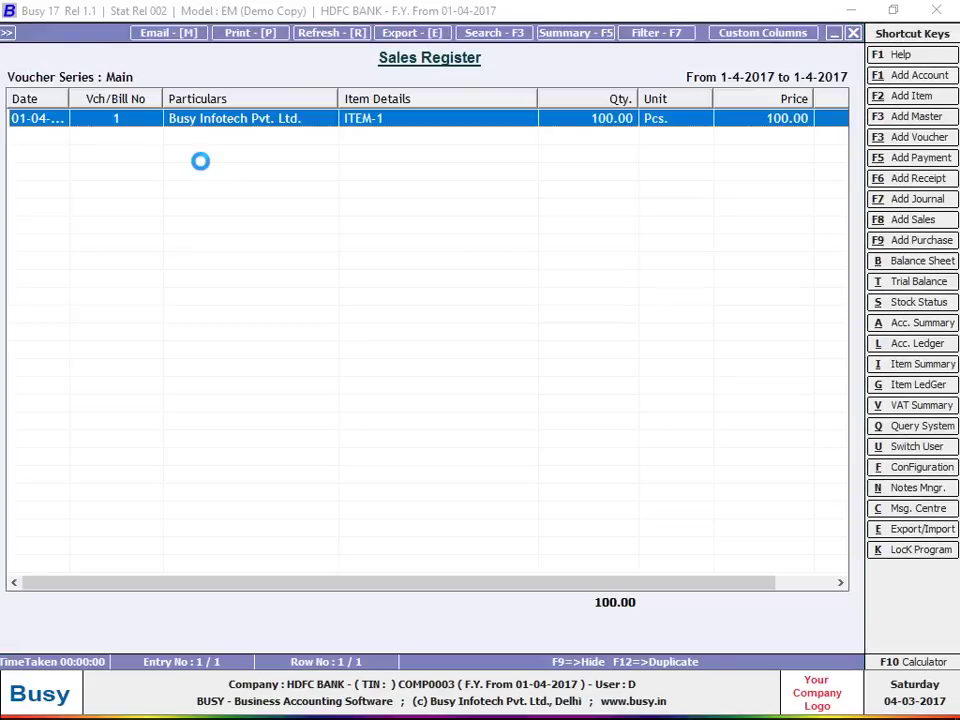
pyautogui.press('Return')
pyautogui.press('Return')
pyautogui.press('Return')
pyautogui.press('Return')
pyautogui.press('Return')
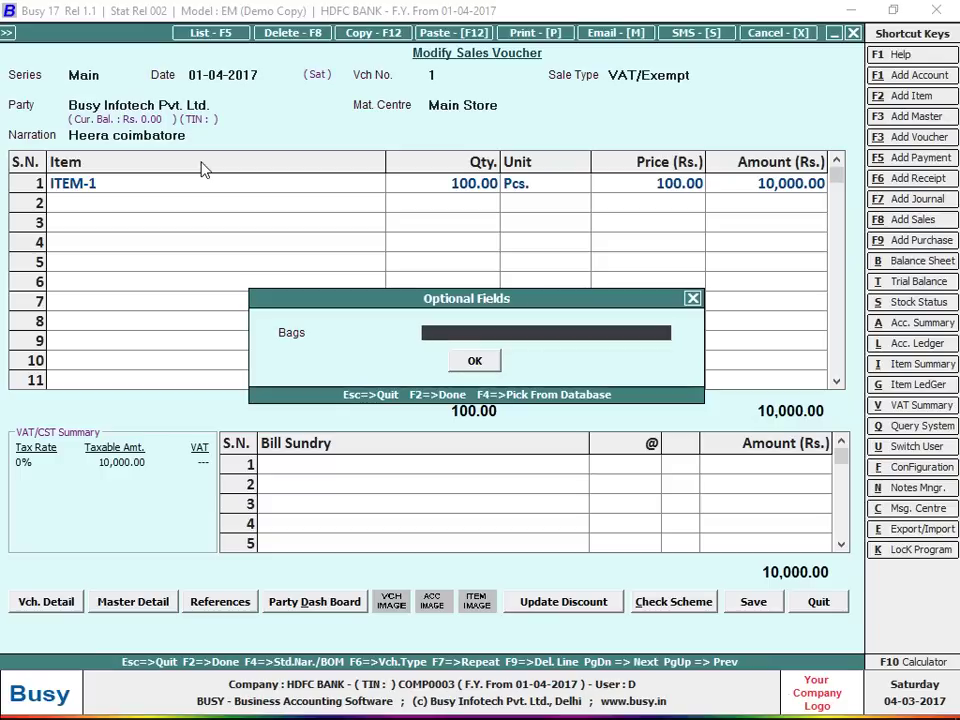
pyautogui.write('10bags')
pyautogui.press('Return')
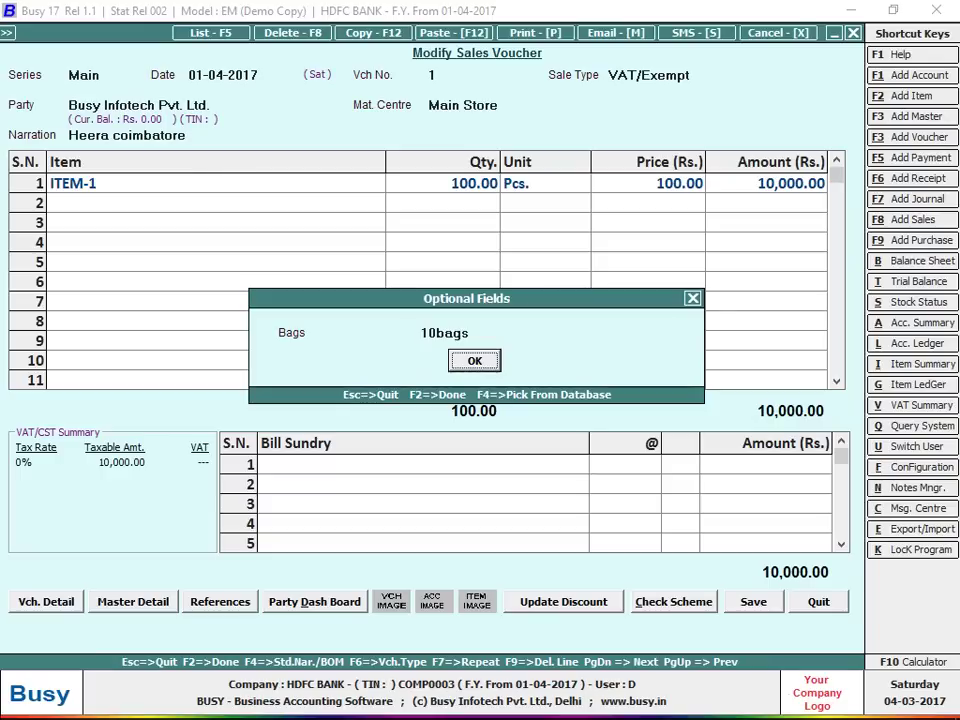
pyautogui.press('Return')
pyautogui.press('F2')
pyautogui.press('Left')
pyautogui.press('Return')
pyautogui.press('Return')
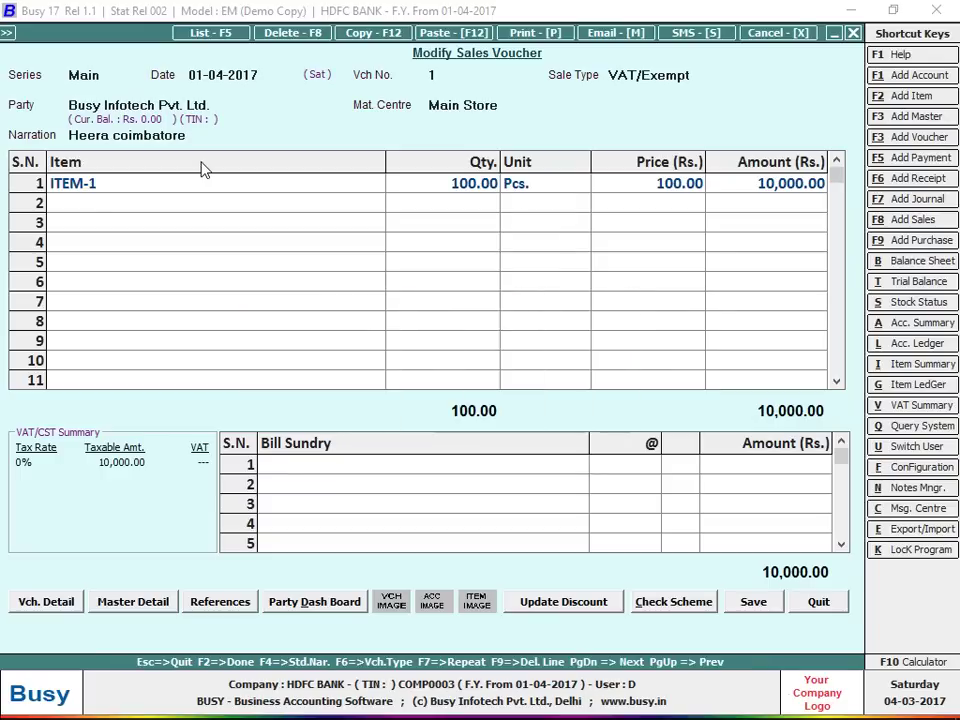
pyautogui.press('Return')
# Print sales voucher 1 in the A-5 NEW FORMAT
pyautogui.press('Return')
pyautogui.press('Up')
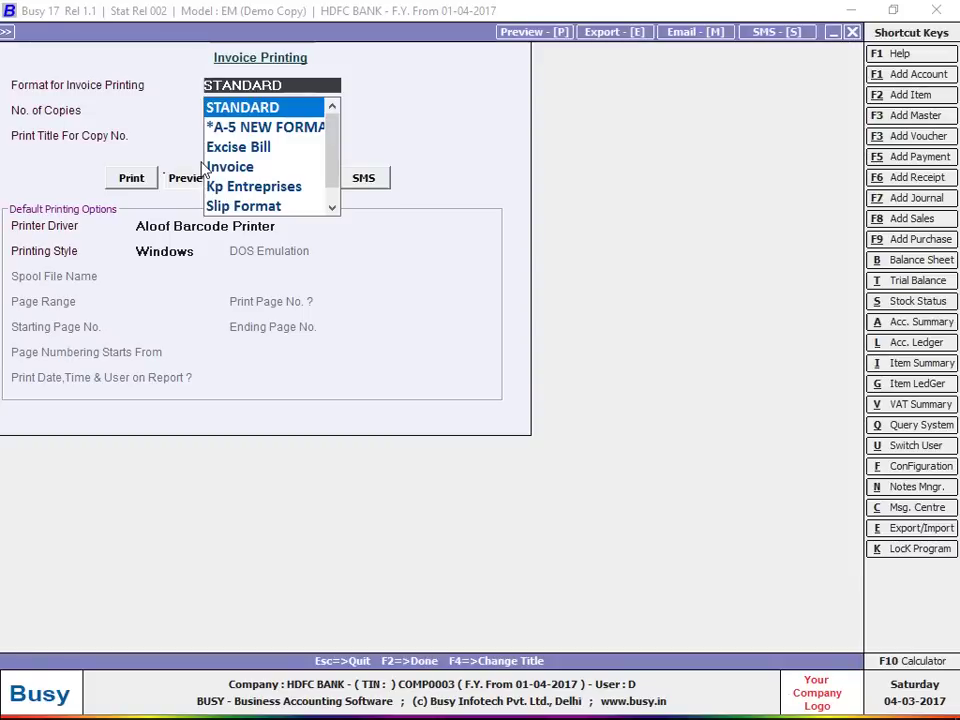
pyautogui.press('Down')
pyautogui.press('Return')
pyautogui.press('Return')
pyautogui.press('Return')
pyautogui.press('Return')
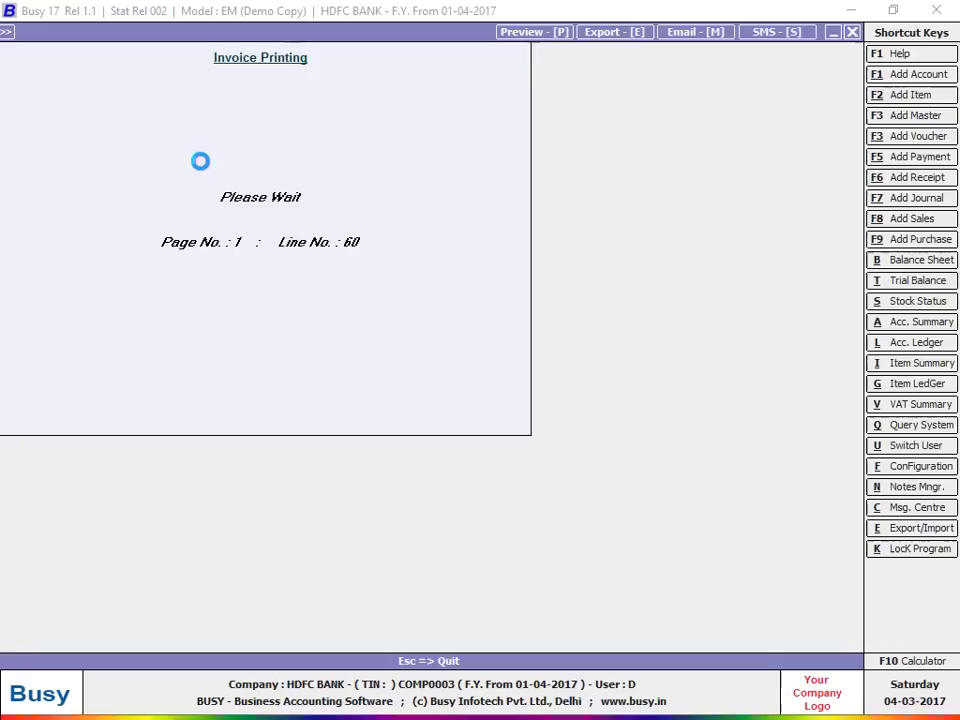
pyautogui.press('Return')
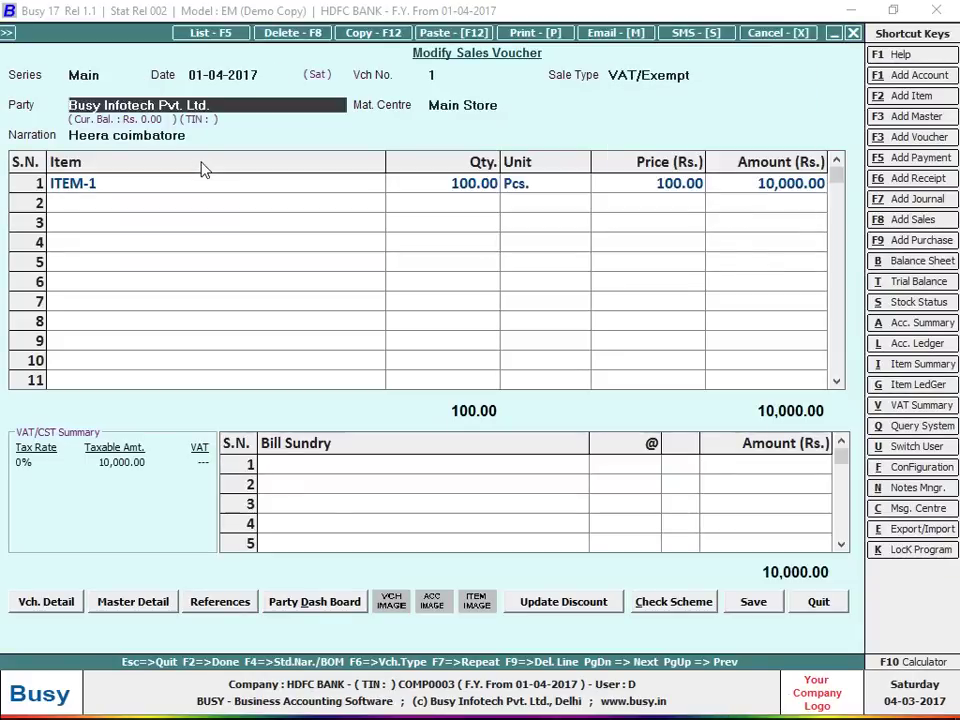
pyautogui.press('Return')
pyautogui.press('Return')
pyautogui.press('Return')
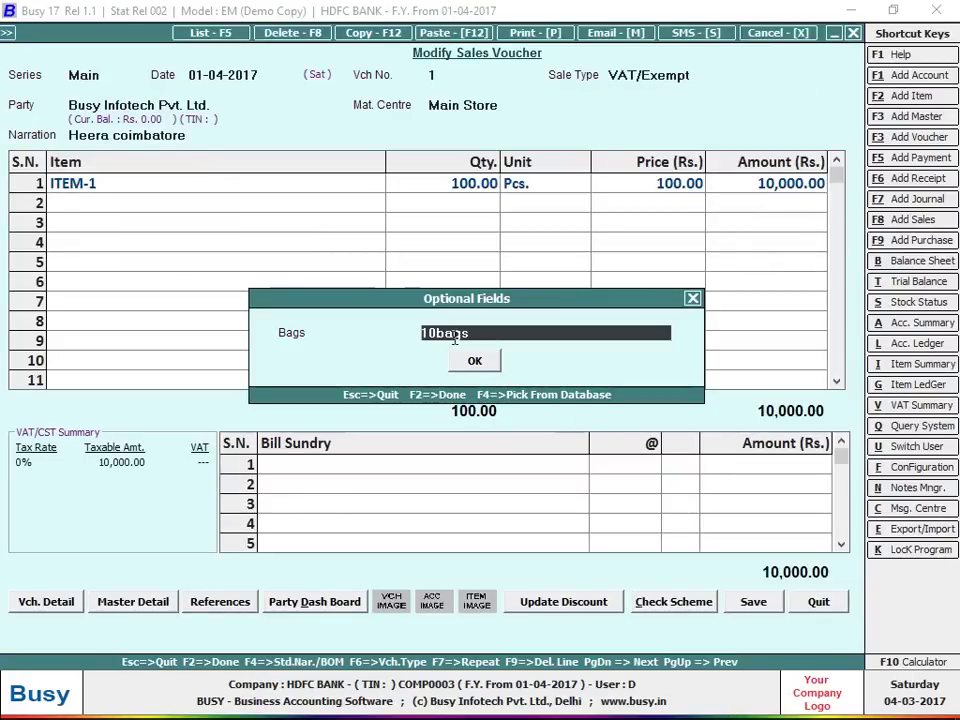
pyautogui.press('Return')
# Review the optional fields defined in the Sales Main voucher configuration
pyautogui.click(30, 605)
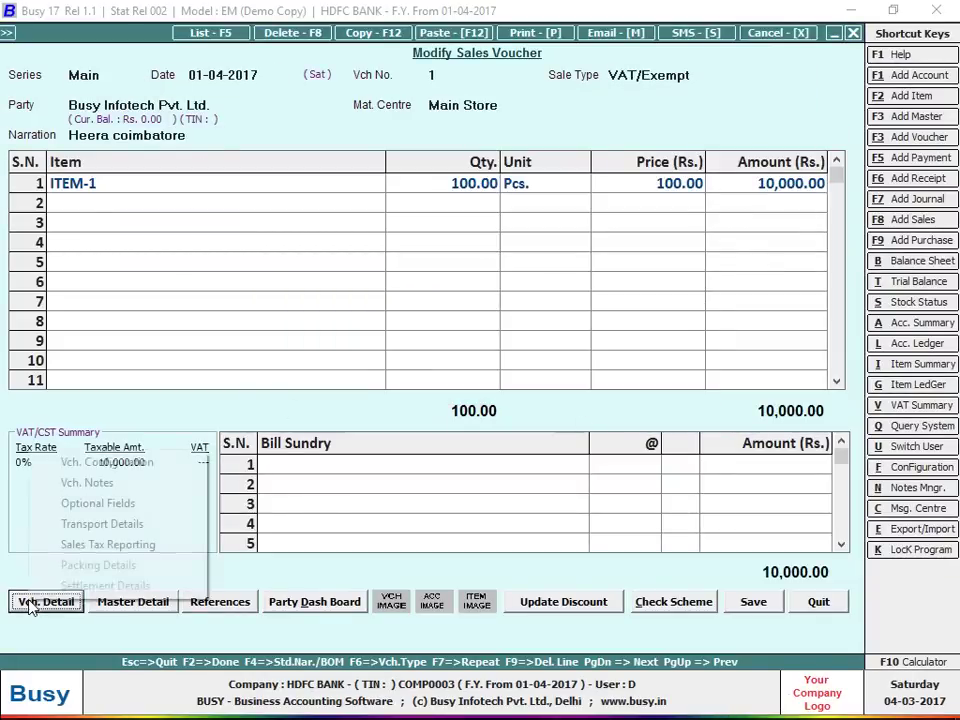
pyautogui.click(125, 525)
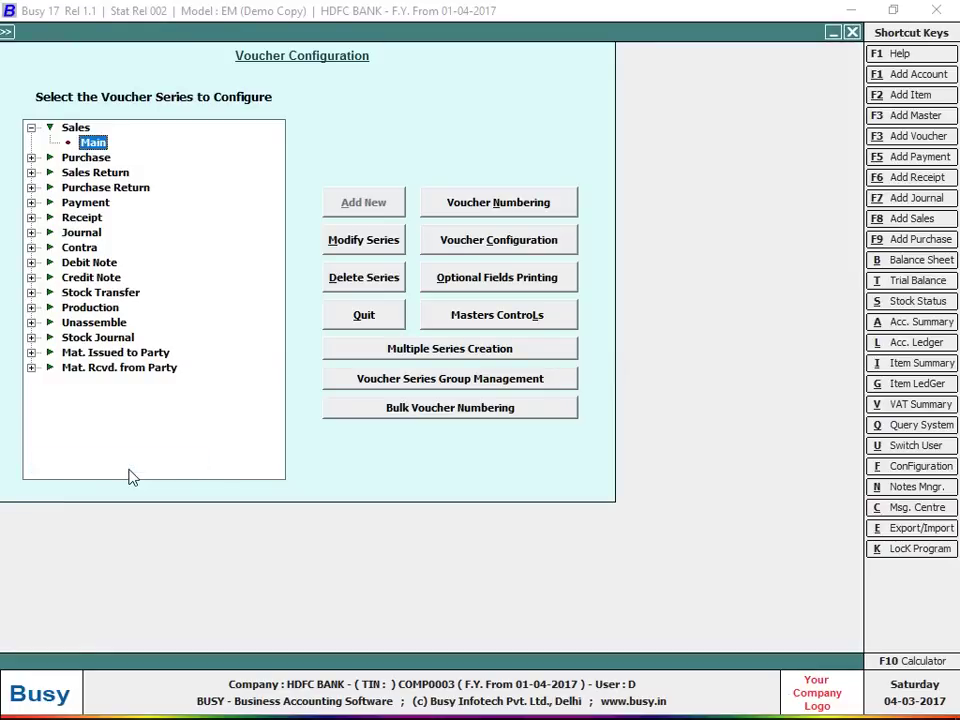
pyautogui.click(493, 241)
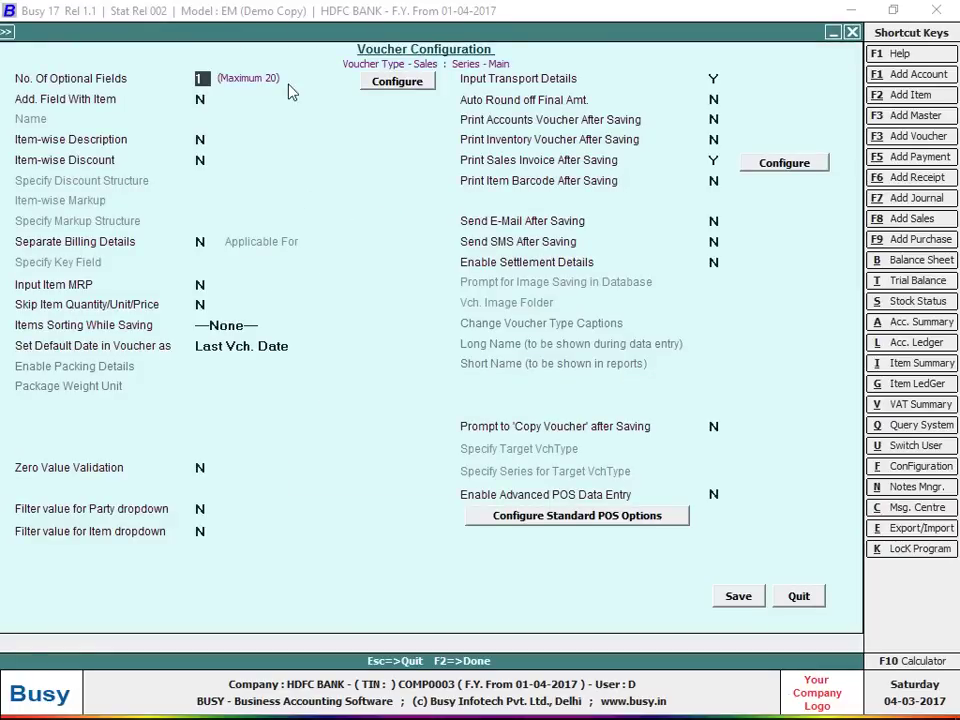
pyautogui.click(395, 82)
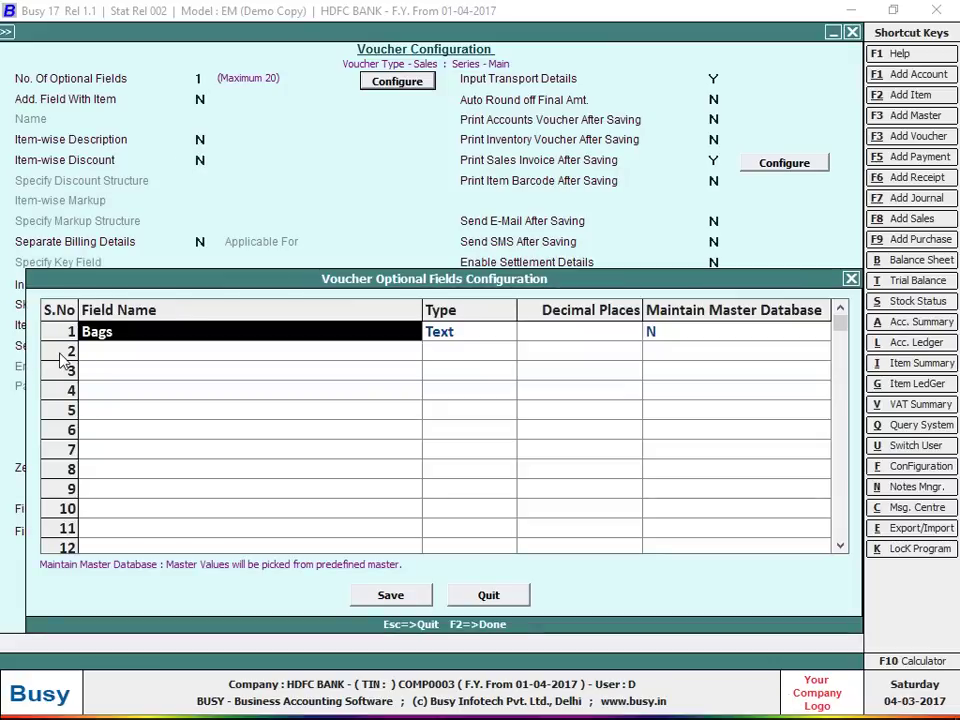
# Back out of the configuration screens and quit the blank new sales voucher
pyautogui.press('F2')
pyautogui.press('F2')
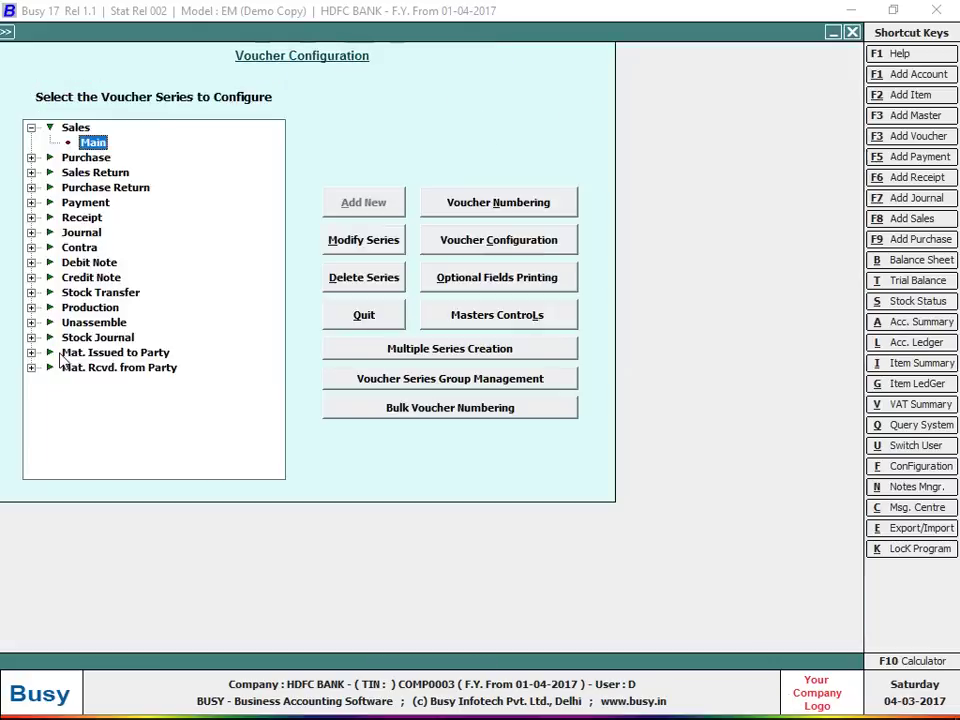
pyautogui.press('Escape')
pyautogui.press('Escape')
pyautogui.press('F8')
pyautogui.press('Escape')
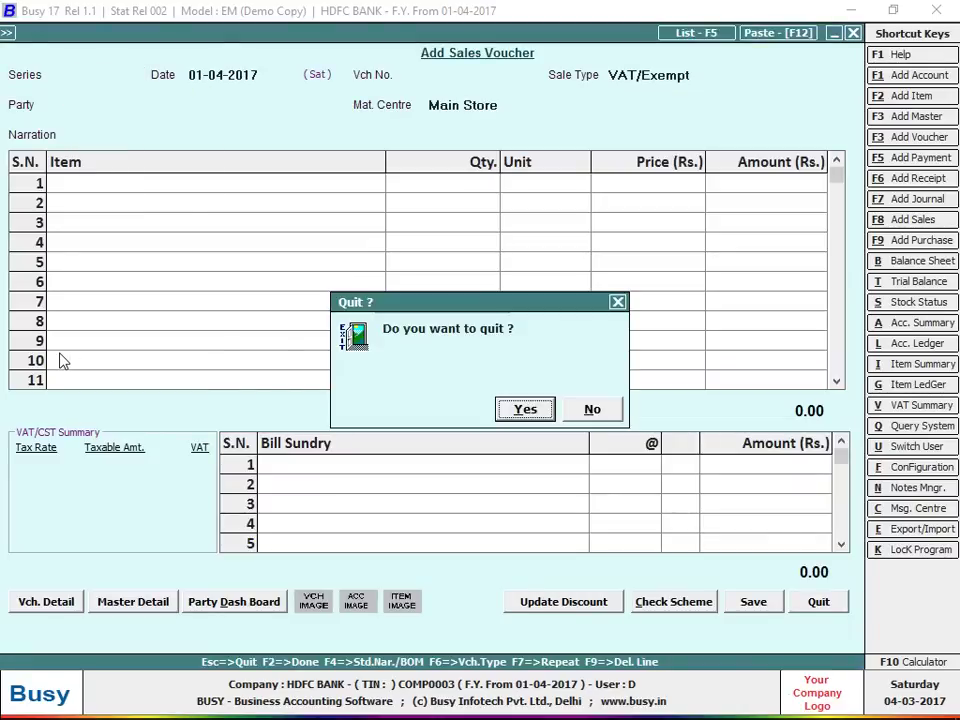
pyautogui.press('Return')
pyautogui.press('Left')
# Open the *A-5 NEW FORMAT header script and place the cursor at the end of the Bags line
pyautogui.press('Return')
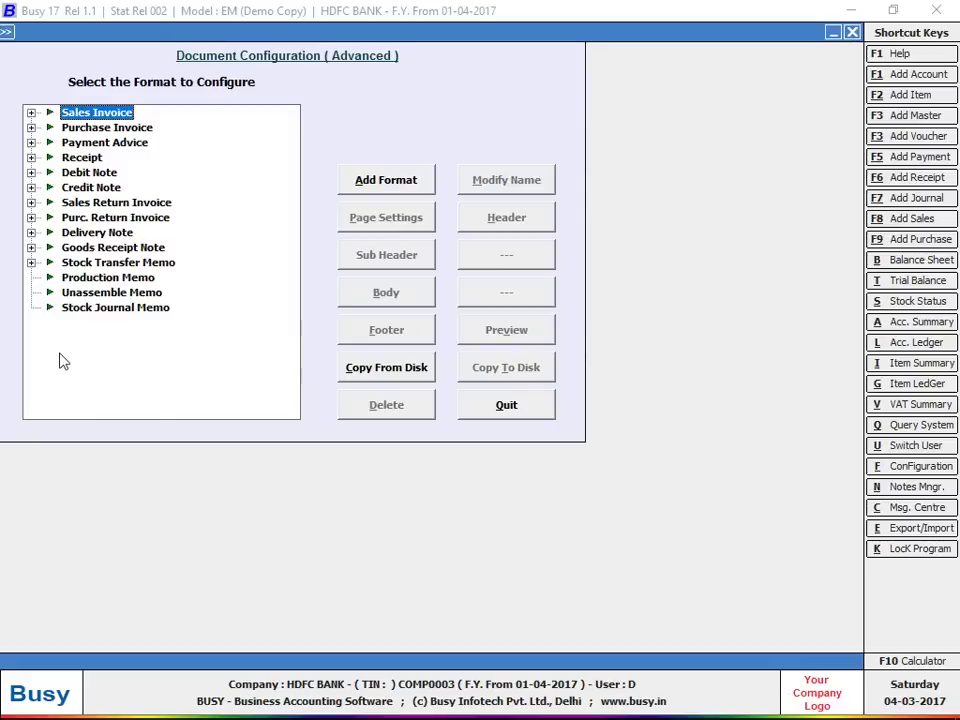
pyautogui.press('Right')
pyautogui.press('Down')
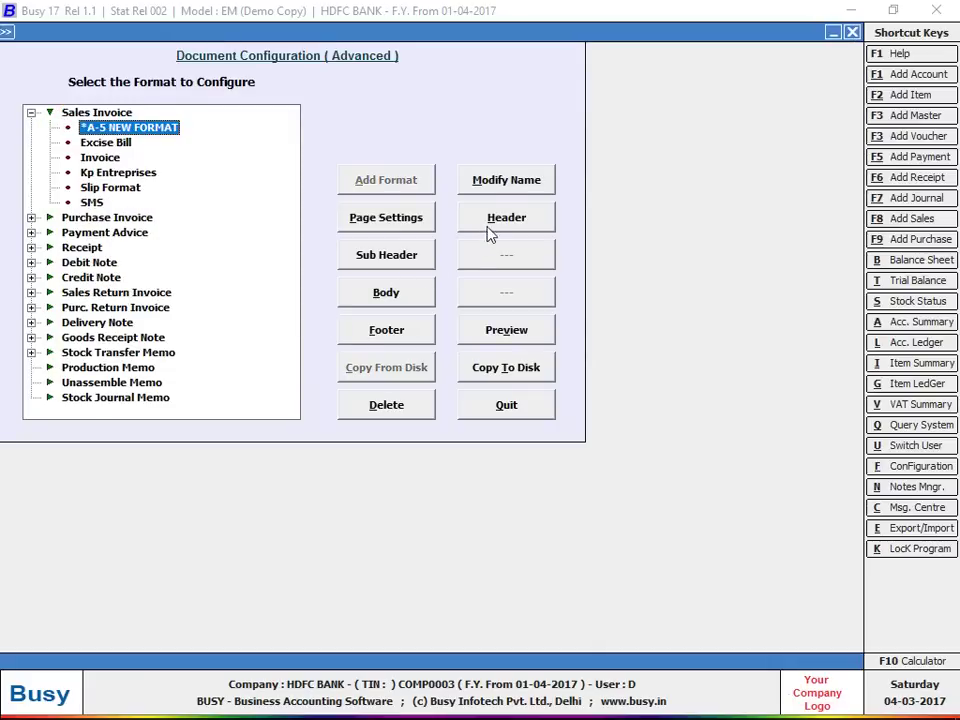
pyautogui.click(489, 227)
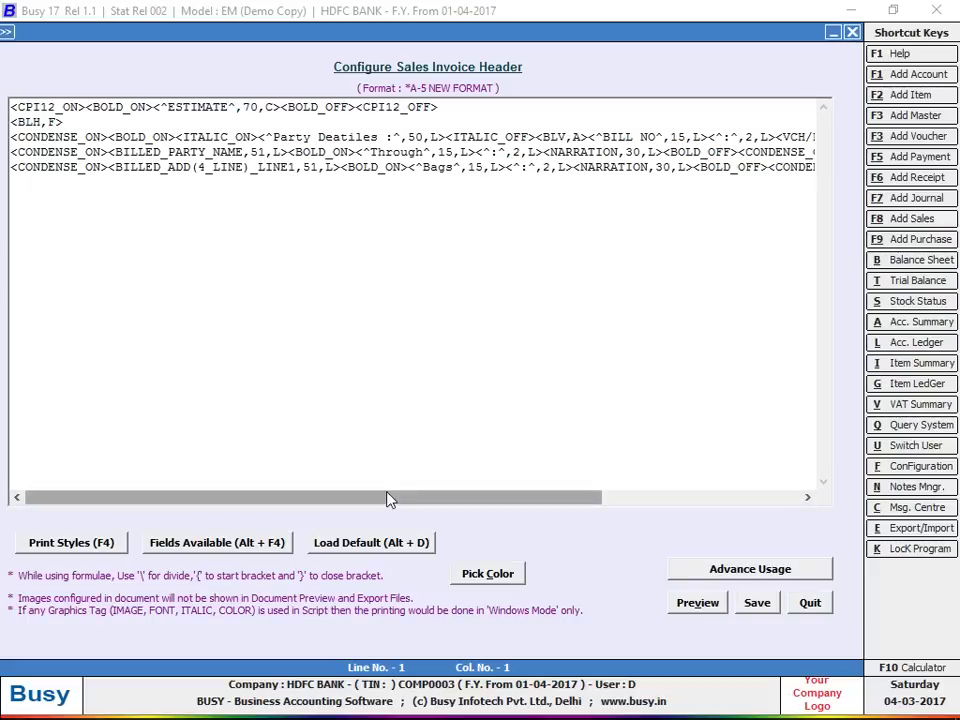
pyautogui.moveTo(388, 497); pyautogui.dragTo(443, 505)
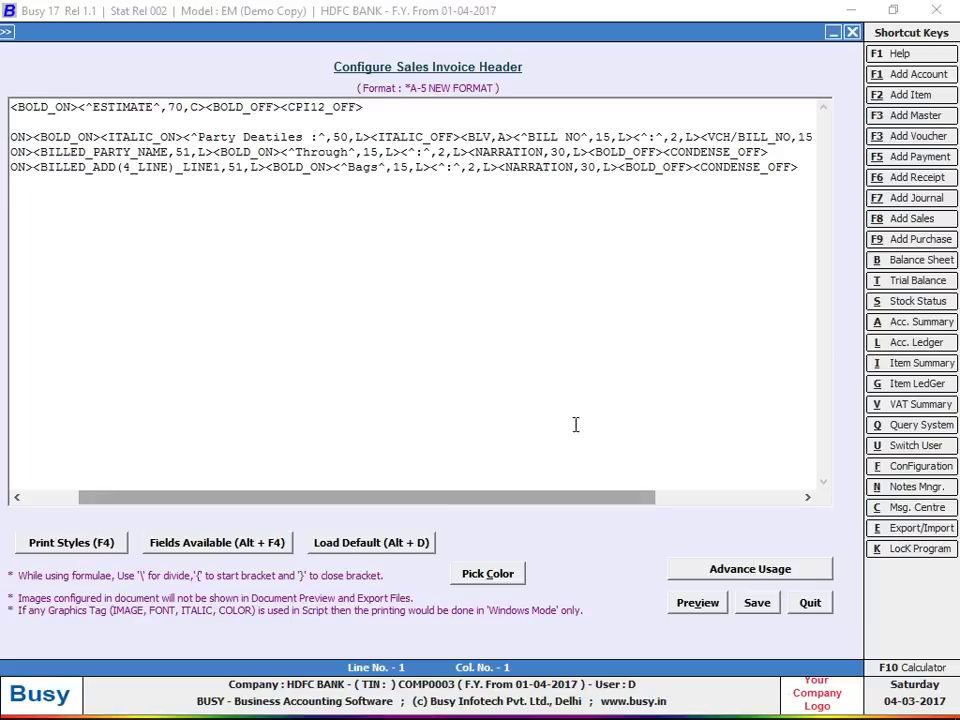
pyautogui.click(617, 167)
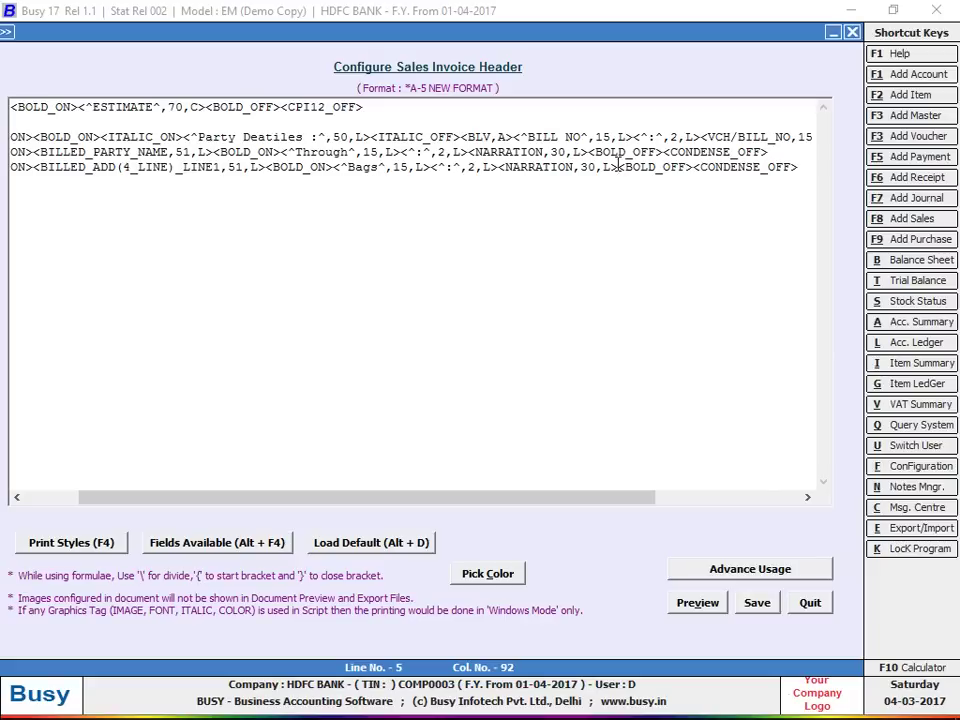
# Replace NARRATION,30,L on the Bags line with the VCH_OPT_FIELD1 voucher header field
pyautogui.press('BackSpace')
pyautogui.press('BackSpace')
pyautogui.press('BackSpace')
pyautogui.press('BackSpace')
pyautogui.press('BackSpace')
pyautogui.press('BackSpace')
pyautogui.press('BackSpace')
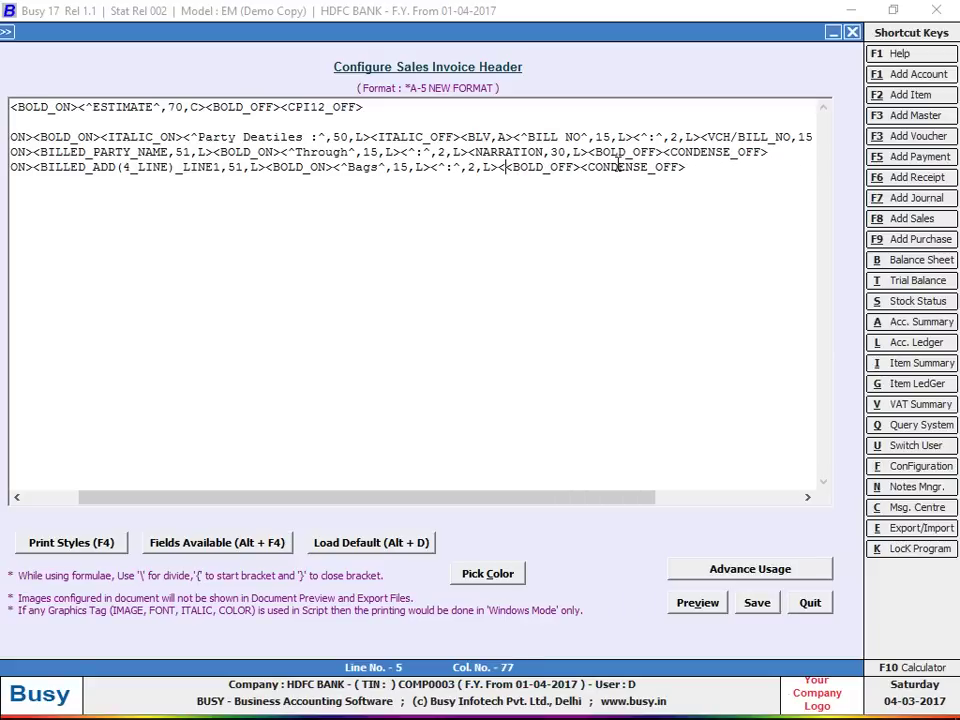
pyautogui.press('BackSpace')
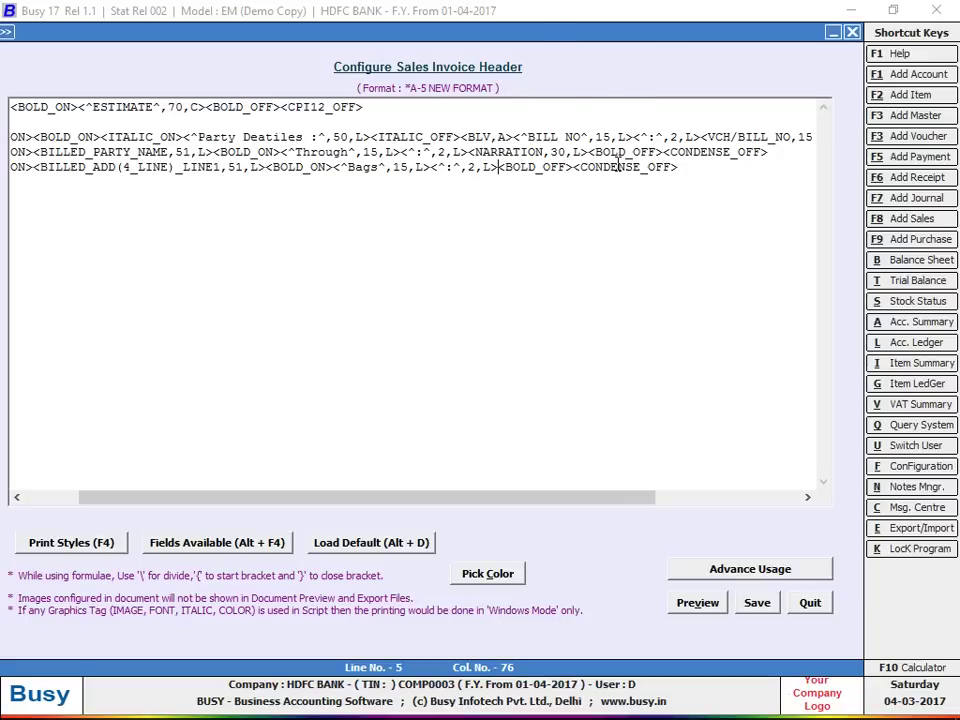
pyautogui.hotkey('alt', 'F4')
pyautogui.doubleClick(628, 96)
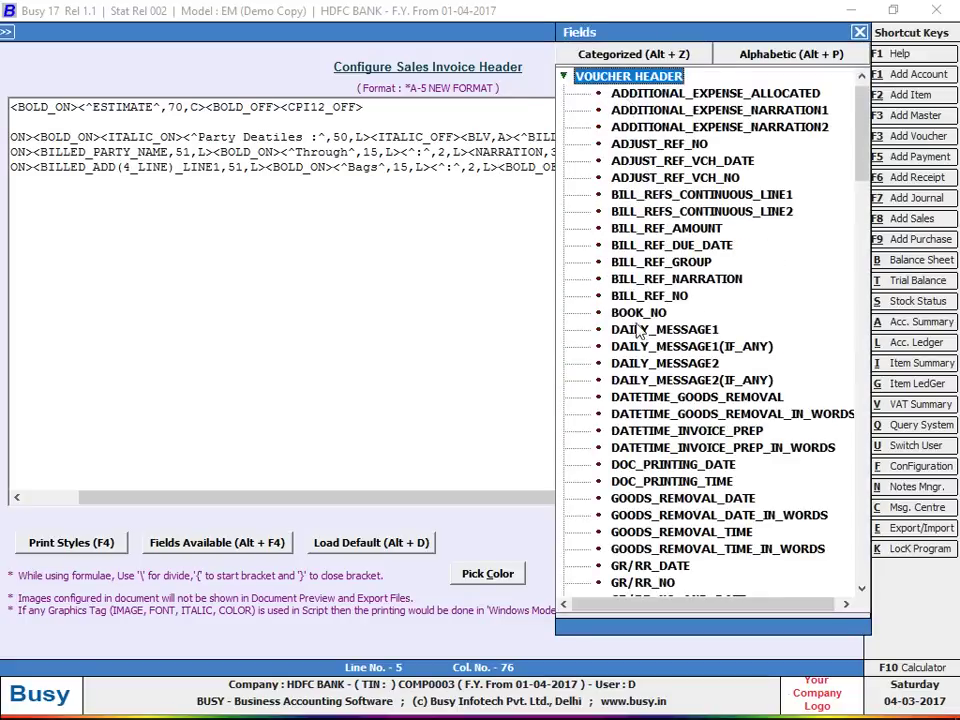
pyautogui.scroll(-4, 638, 335)
pyautogui.scroll(-3, 638, 335)
pyautogui.scroll(-2, 638, 335)
pyautogui.scroll(-4, 638, 338)
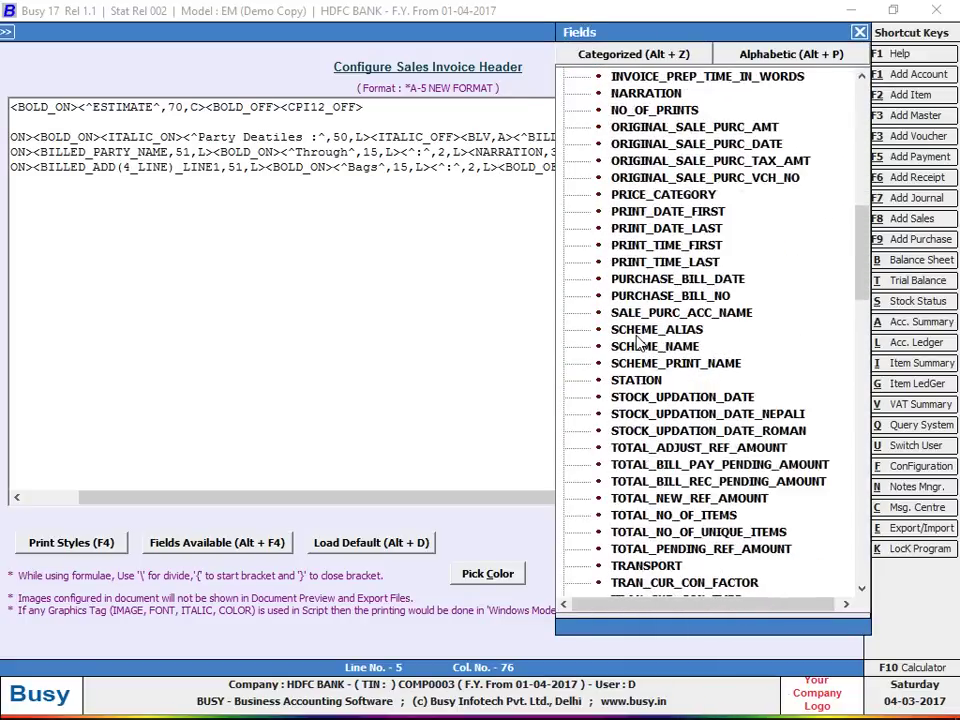
pyautogui.scroll(-2, 638, 341)
pyautogui.scroll(-3, 638, 341)
pyautogui.scroll(-5, 638, 341)
pyautogui.scroll(-2, 638, 341)
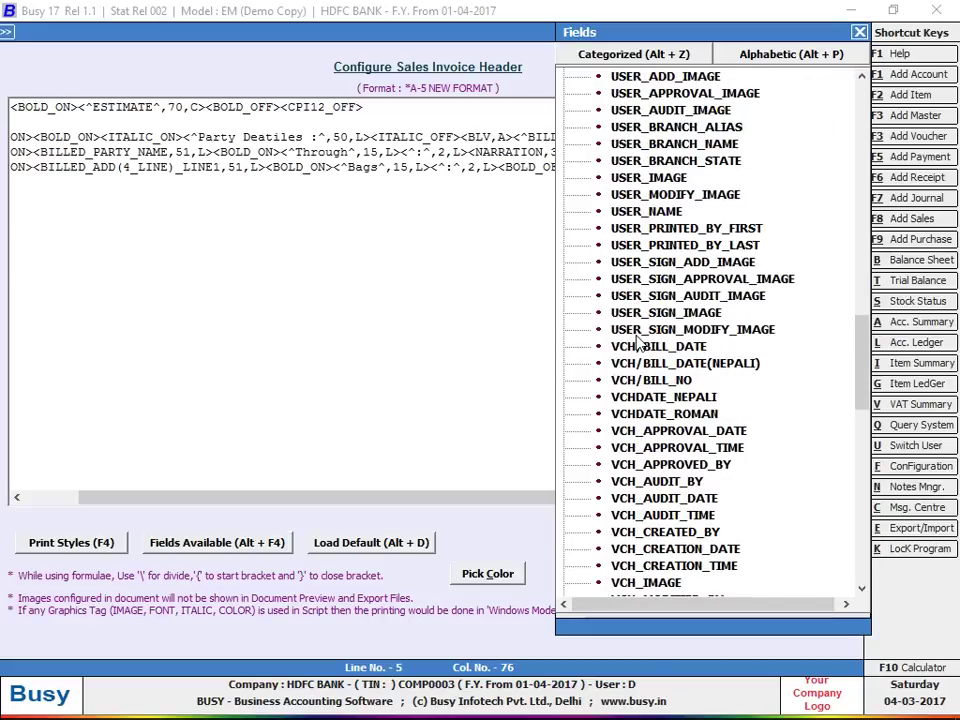
pyautogui.scroll(-2, 638, 343)
pyautogui.scroll(-2, 638, 343)
pyautogui.scroll(-2, 638, 343)
pyautogui.scroll(-2, 637, 360)
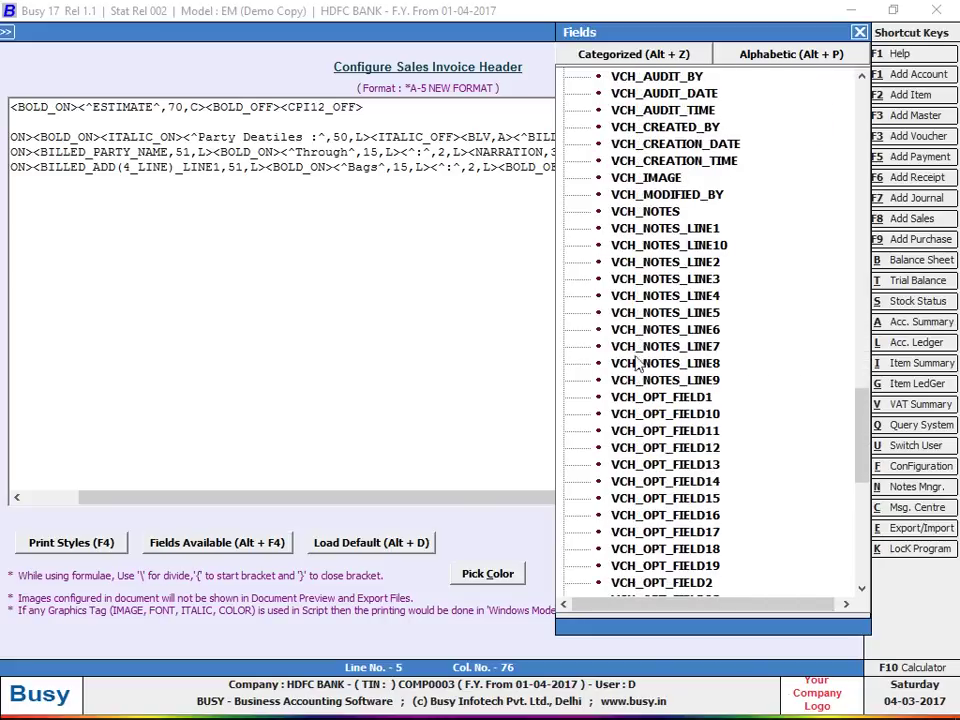
pyautogui.doubleClick(662, 397)
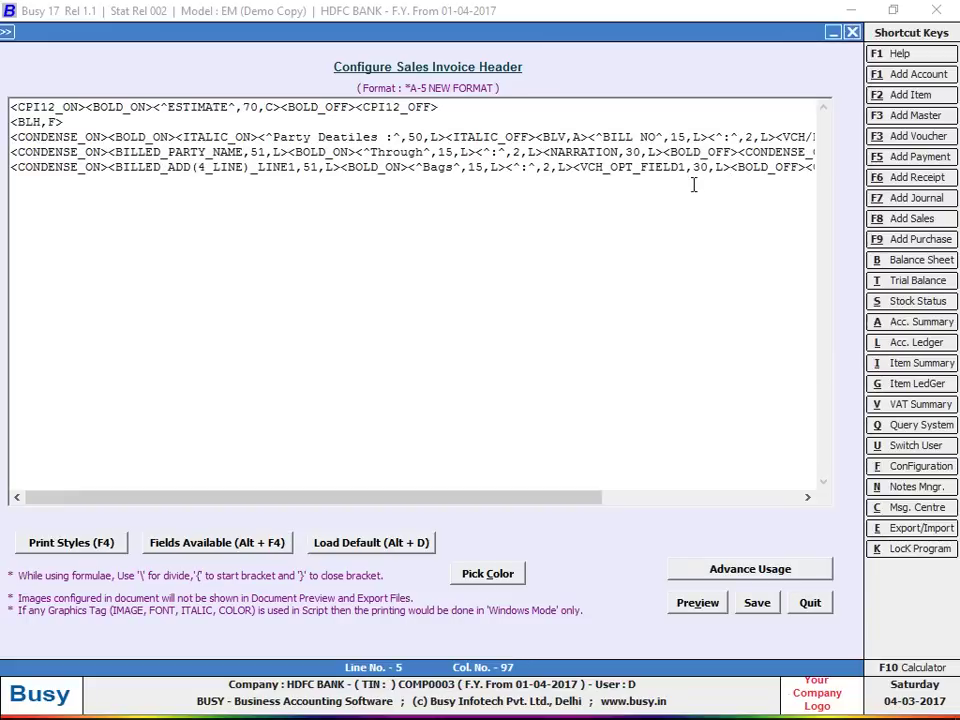
# Save the edited invoice header and reopen the existing sales voucher
pyautogui.click(757, 604)
pyautogui.press('Escape')
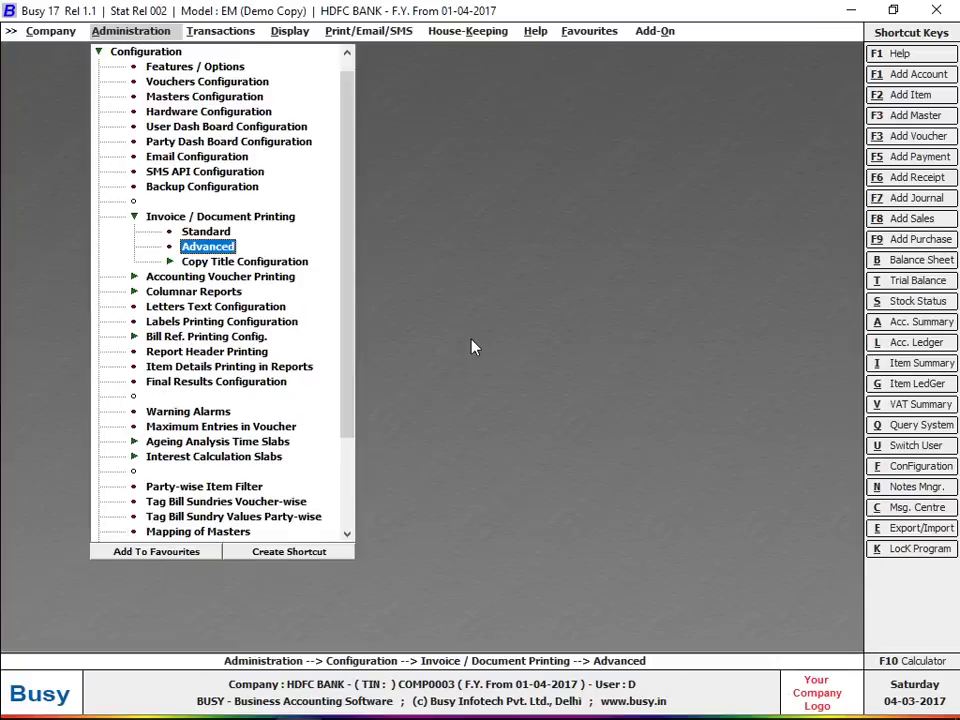
pyautogui.press('F8')
pyautogui.press('F5')
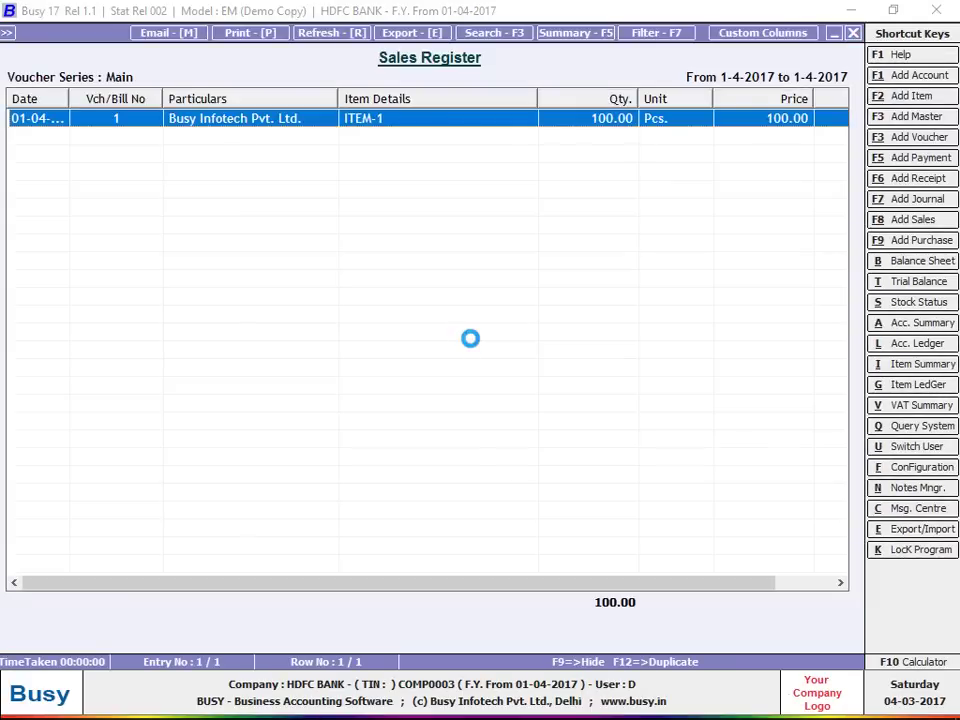
pyautogui.press('Return')
# Preview the estimate in *A-5 NEW FORMAT, confirming Bags prints as 10bags
pyautogui.hotkey('alt', 'p')
pyautogui.press('Down')
pyautogui.press('Return')
pyautogui.press('Return')
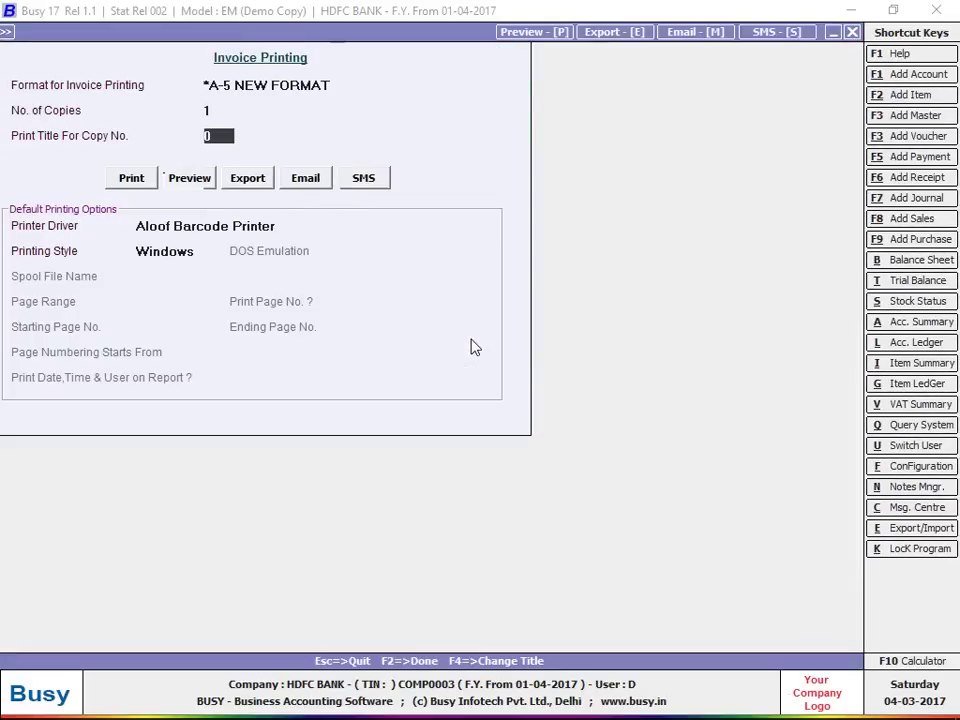
pyautogui.press('Return')
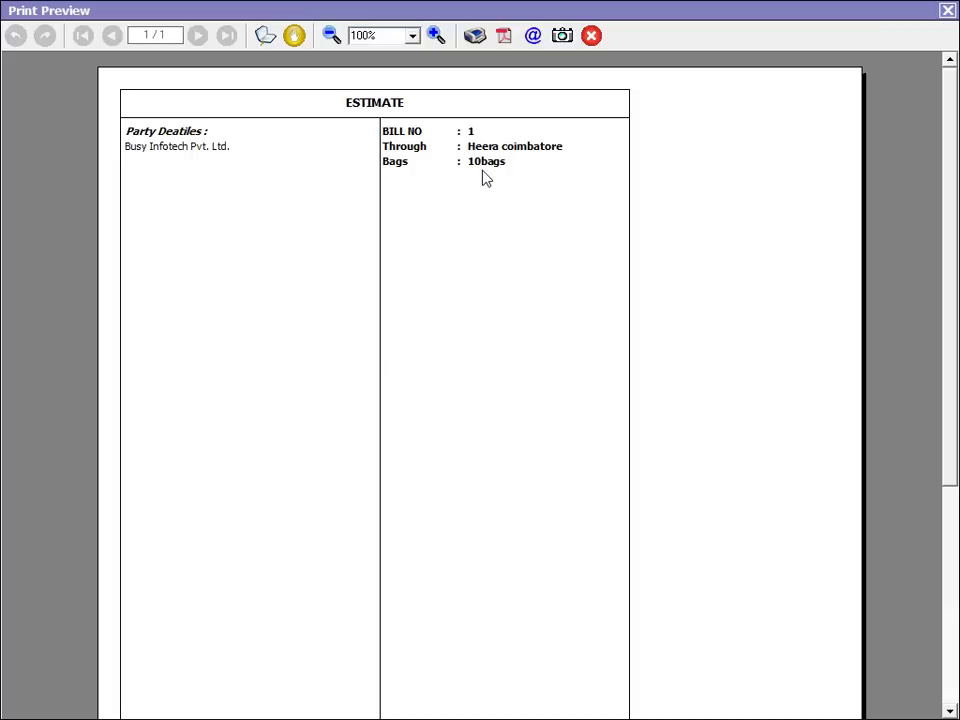
pyautogui.press('Escape')
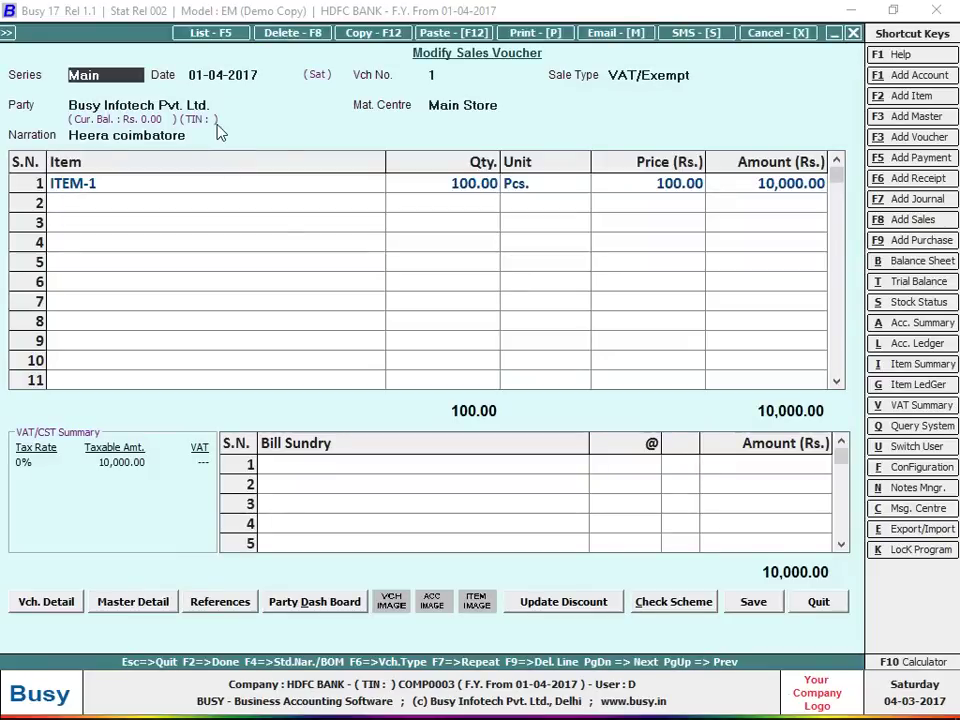
# Fill in the party account's two-line address and save the account master
pyautogui.click(315, 102)
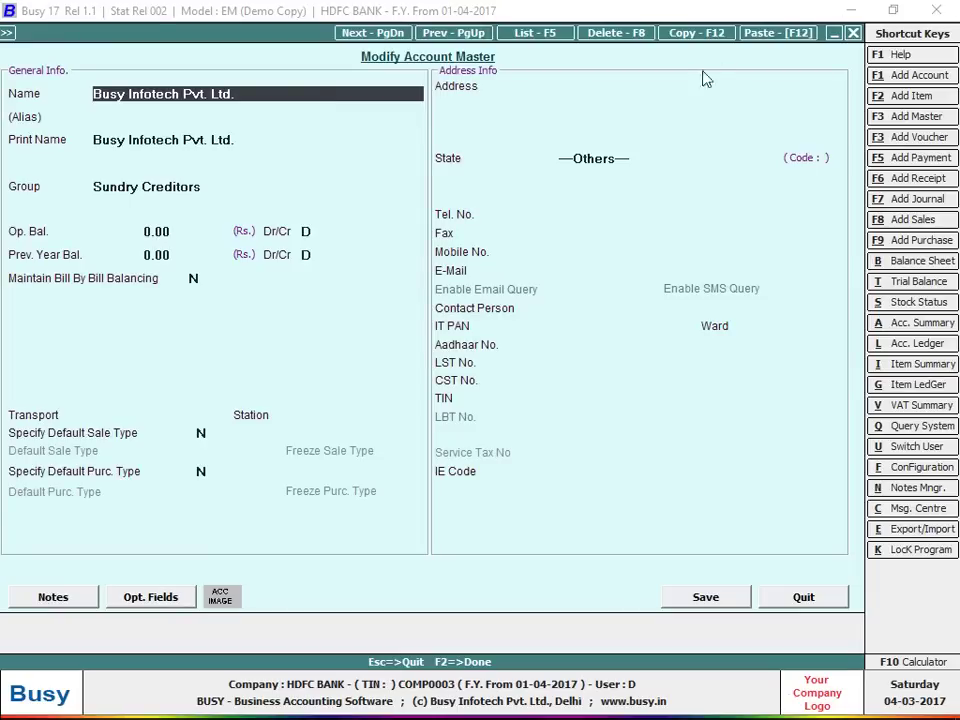
pyautogui.click(697, 87)
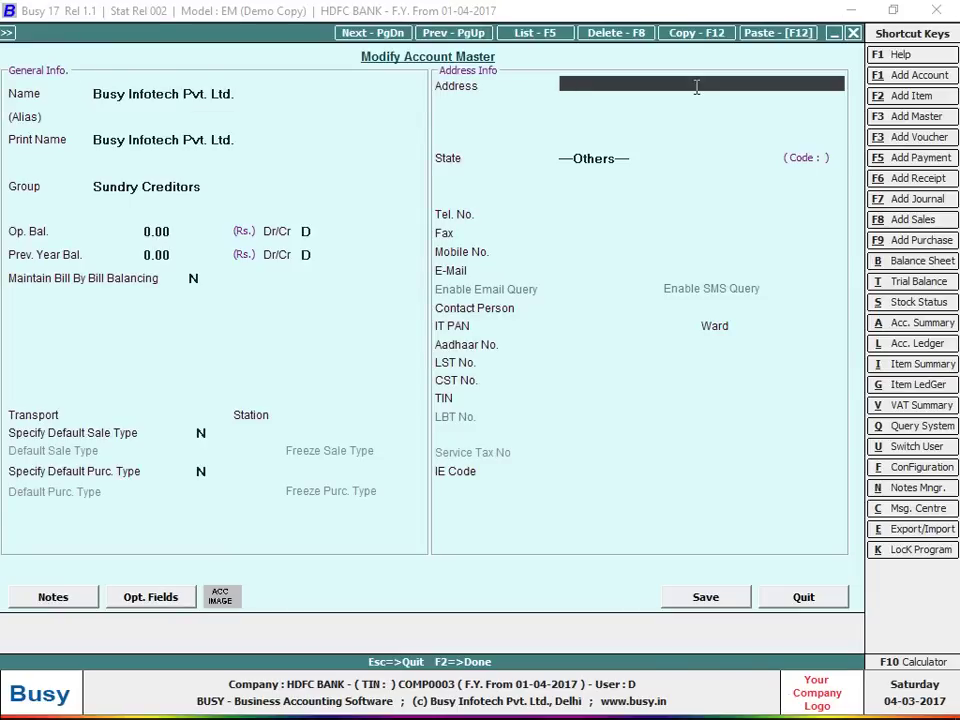
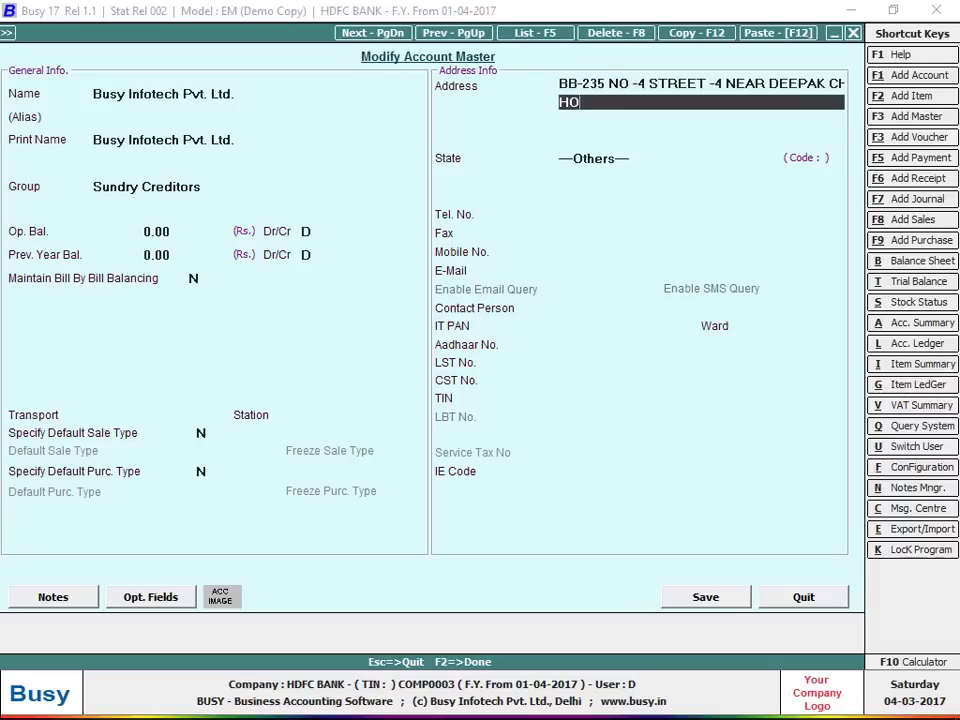
pyautogui.press('Return')
pyautogui.press('F2')
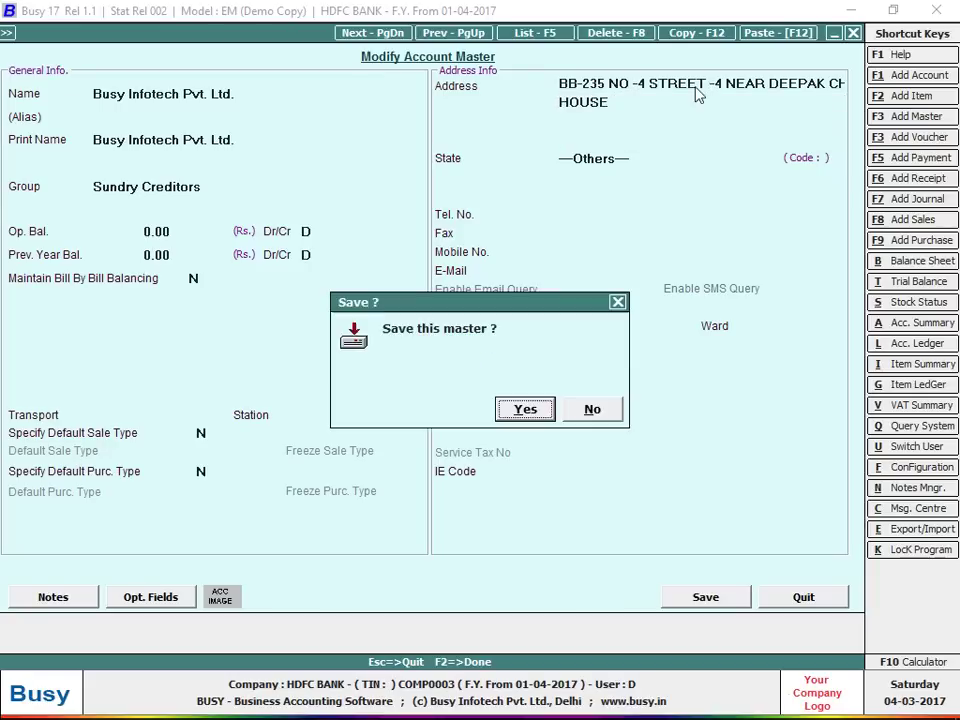
pyautogui.press('Return')
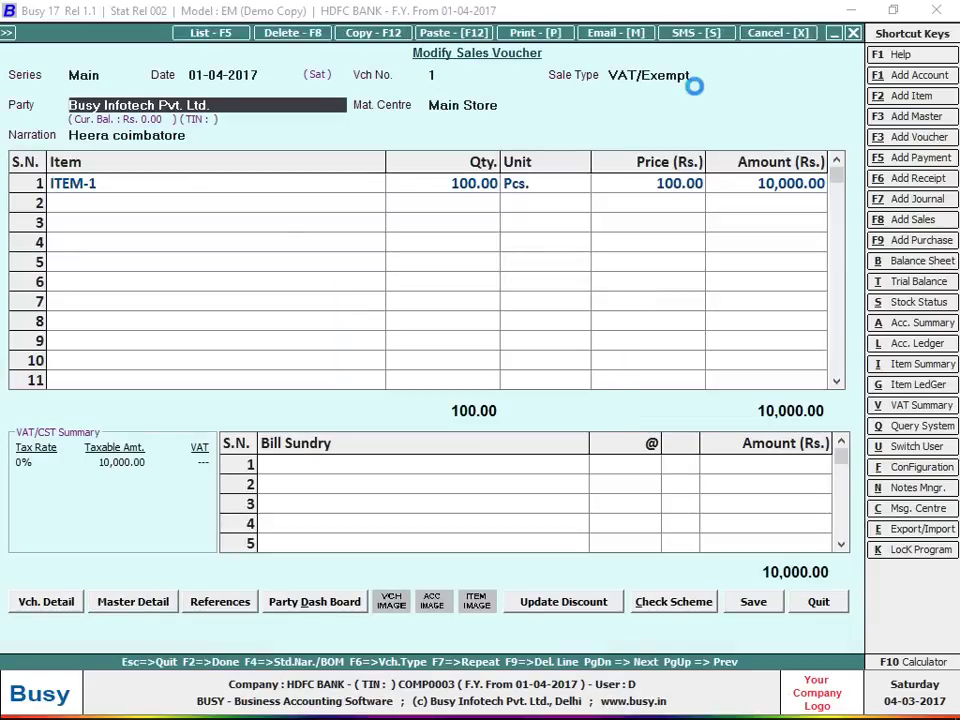
# Preview voucher 1 as an ESTIMATE in *A-5 NEW FORMAT, then close the preview
pyautogui.hotkey('alt', 'p')
pyautogui.press('Down')
pyautogui.press('Return')
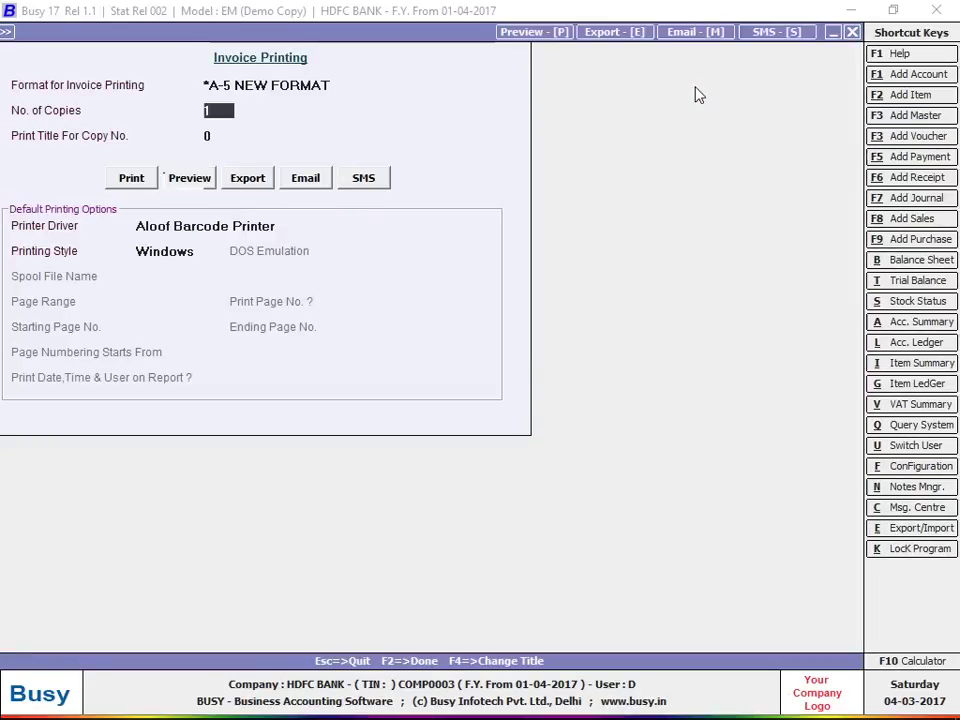
pyautogui.press('Return')
pyautogui.press('Return')
pyautogui.press('Right')
pyautogui.press('Return')
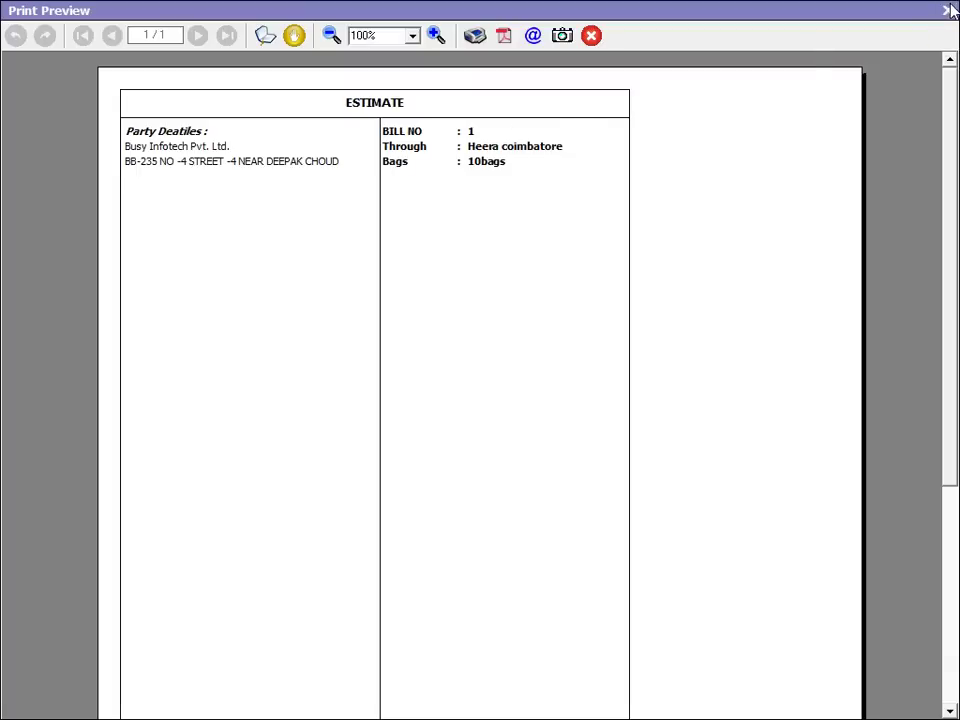
pyautogui.click(946, 11)
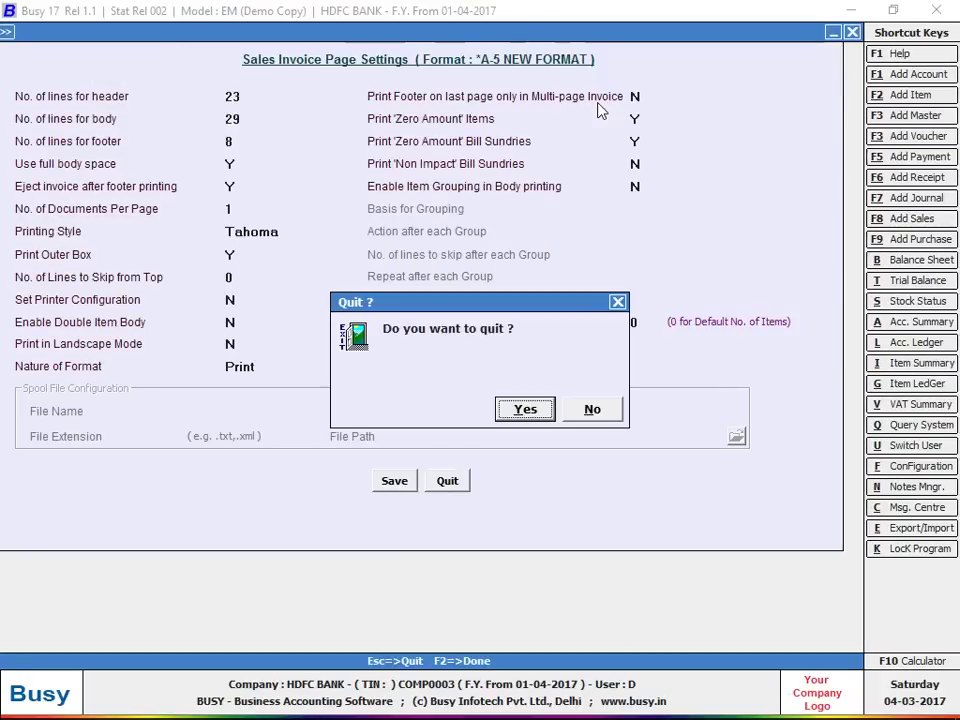
# Insert an empty line after the address line in the A-5 header script and preview the layout
pyautogui.press('Return')
pyautogui.click(506, 217)
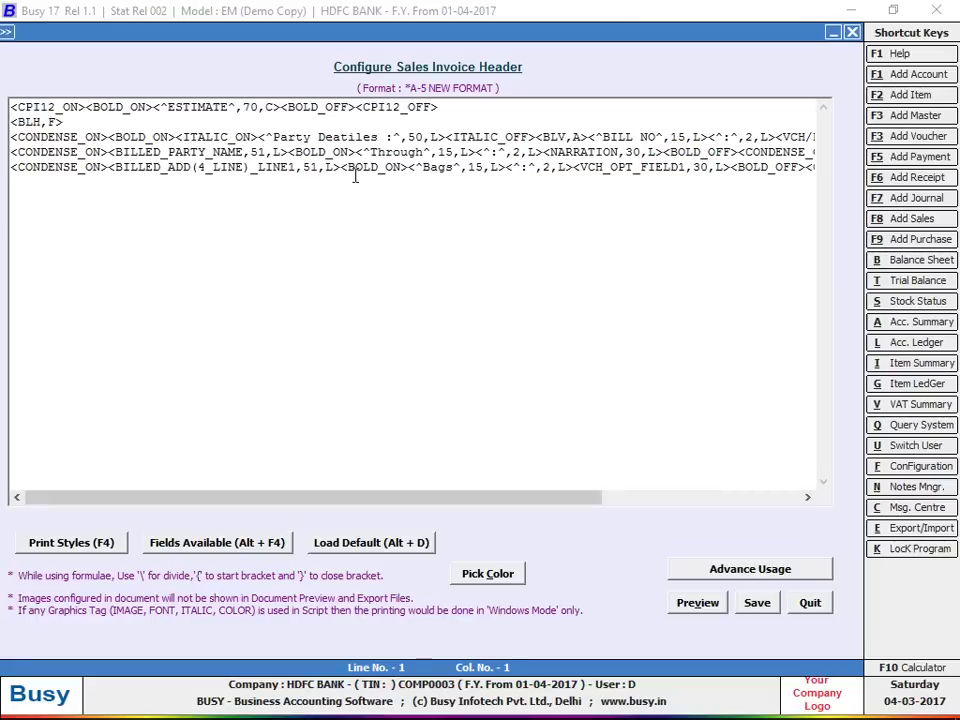
pyautogui.click(354, 176)
pyautogui.press('End')
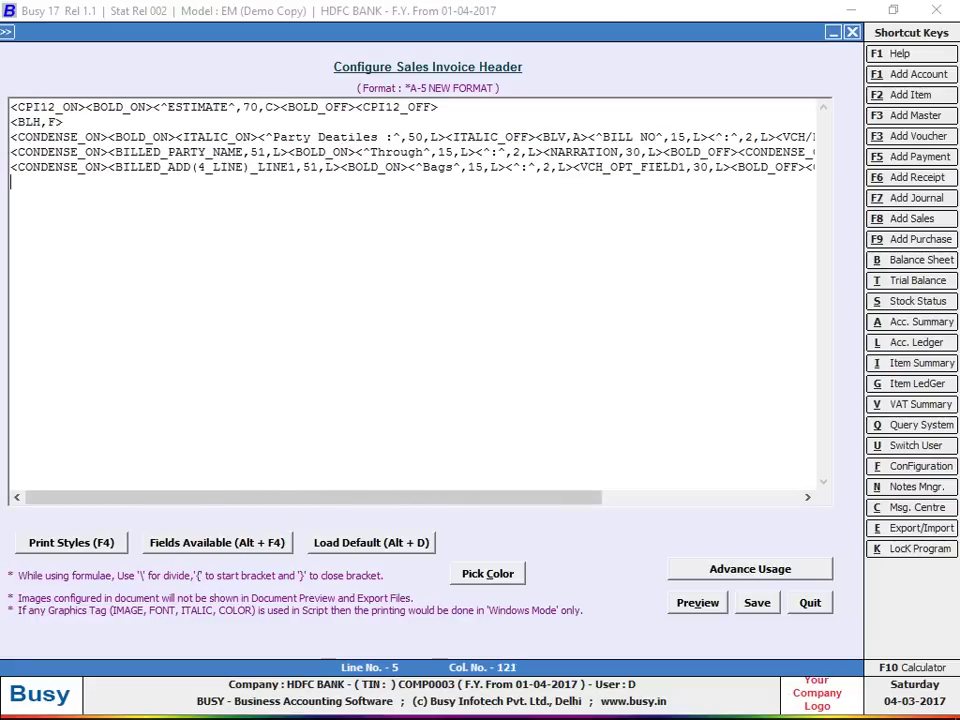
pyautogui.press('Return')
pyautogui.press('Return')
pyautogui.hotkey('alt', 'p')
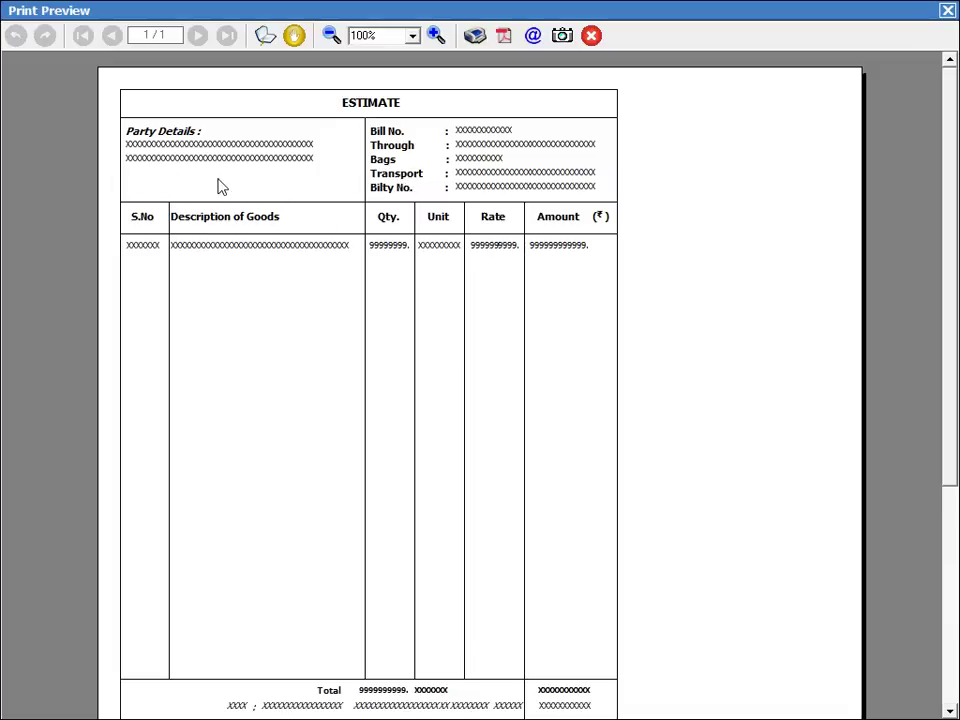
pyautogui.press('Escape')
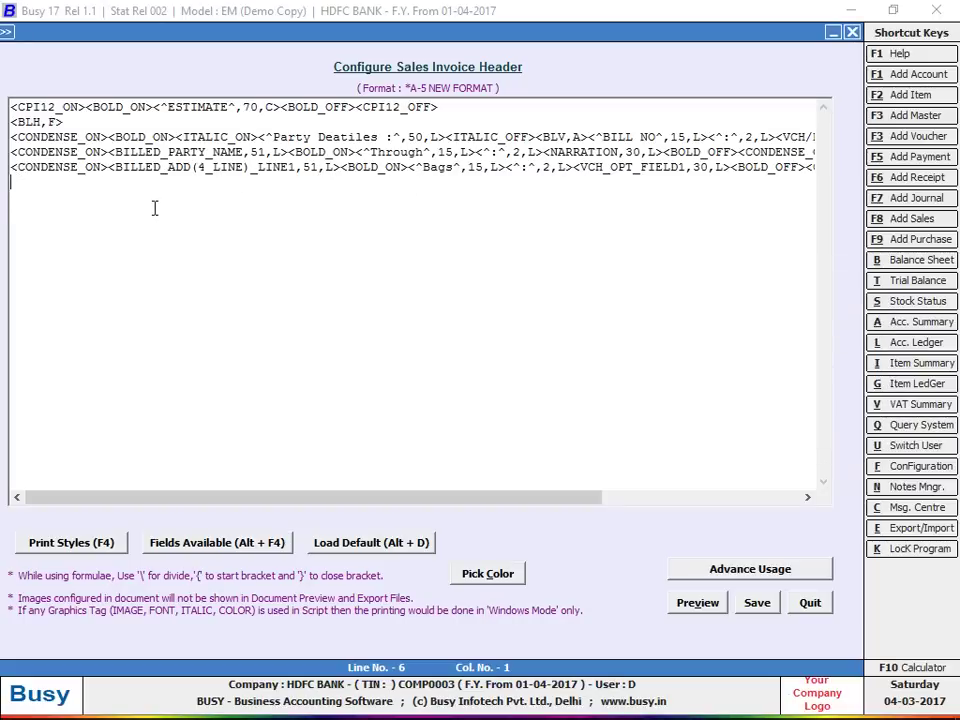
# Start line 6 with a BLANK_SPACE field of width 51,L
pyautogui.hotkey('alt', 'F4')
pyautogui.press('End')
pyautogui.press('Up')
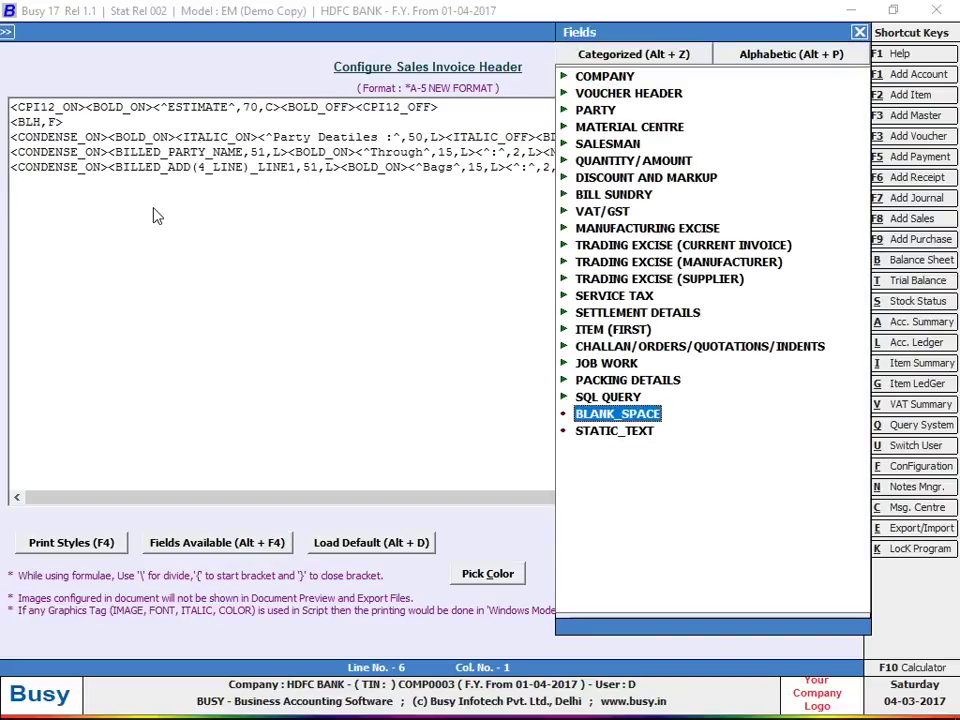
pyautogui.press('Return')
pyautogui.press('BackSpace')
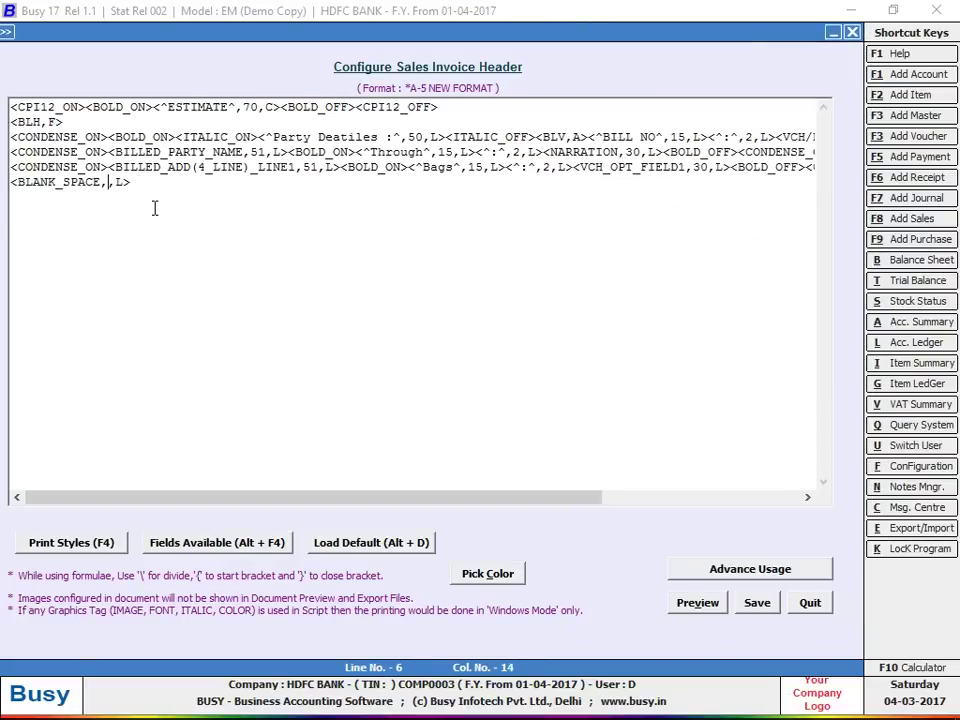
pyautogui.write('51,L')
pyautogui.write('>')
# Paste line 5's CONDENSE_ON tag after the blank space on line 6 and preview the layout
pyautogui.moveTo(10, 167); pyautogui.dragTo(110, 167)
pyautogui.hotkey('ctrl', 'c')
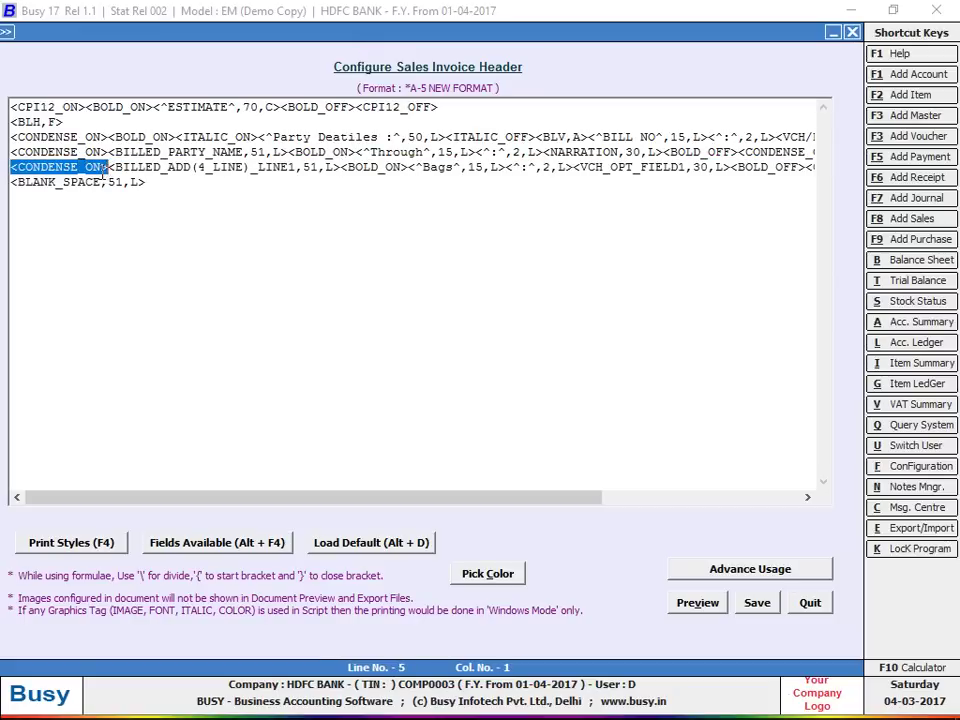
pyautogui.click(161, 184)
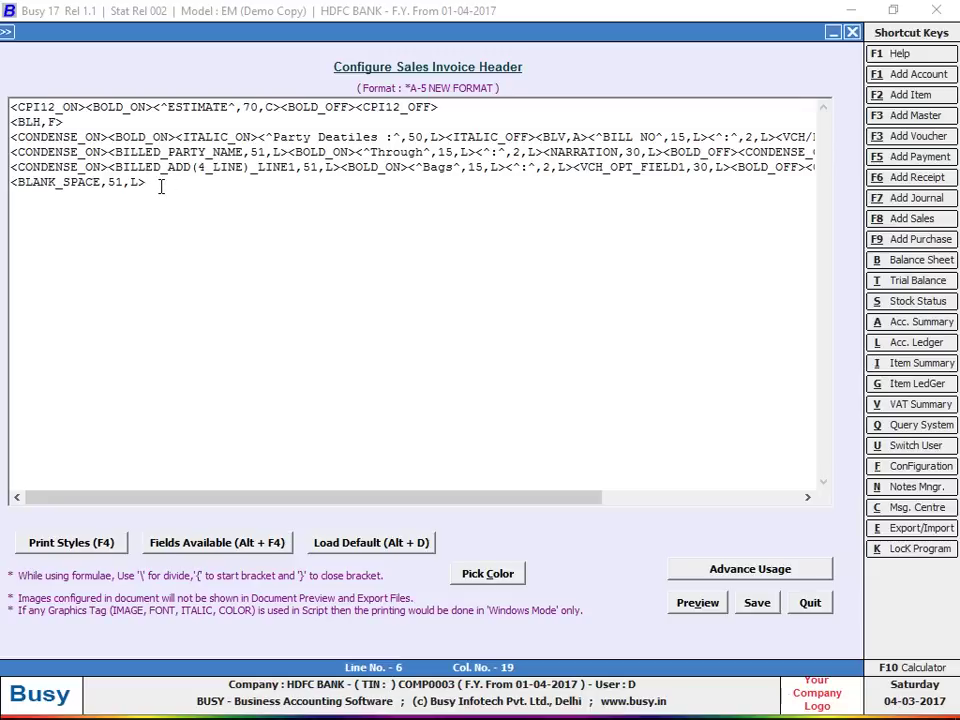
pyautogui.hotkey('ctrl', 'v')
pyautogui.click(274, 167)
pyautogui.moveTo(340, 167); pyautogui.dragTo(205, 167)
pyautogui.hotkey('alt', 'v')
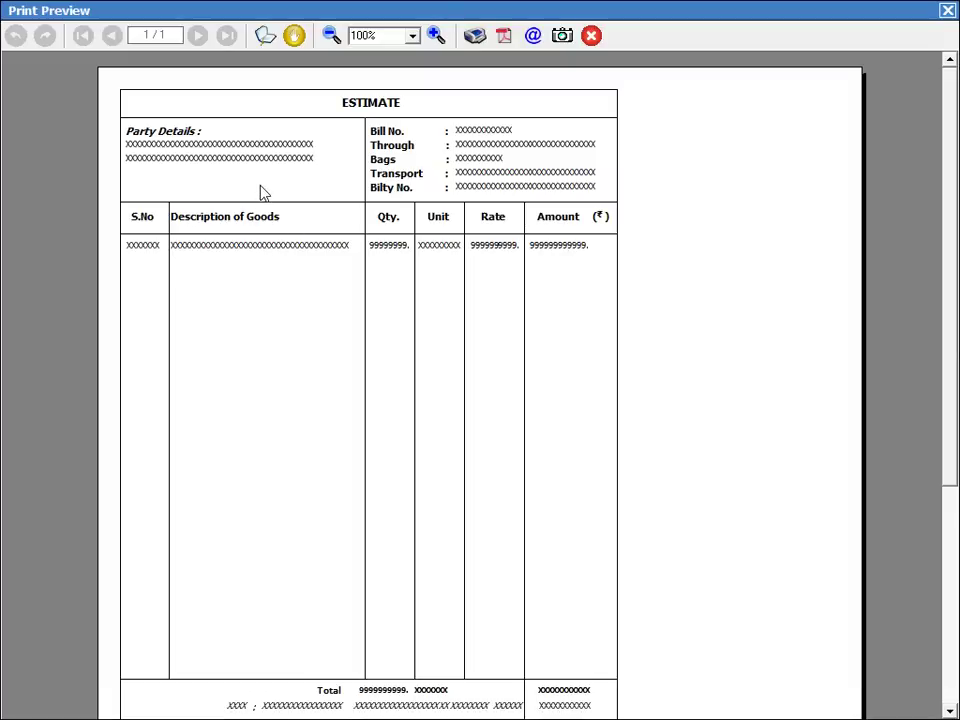
pyautogui.hotkey('alt', 'Tab')
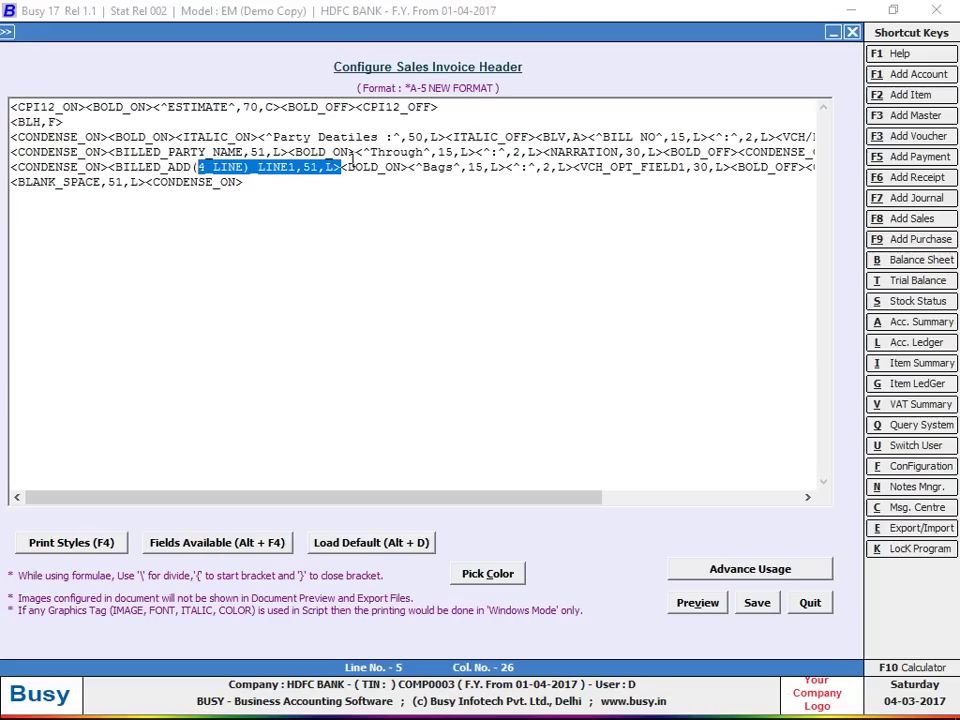
pyautogui.moveTo(340, 167)
pyautogui.mouseDown()
pyautogui.moveTo(687, 186)
pyautogui.moveTo(783, 166)
pyautogui.mouseUp()
pyautogui.hotkey('ctrl', 'c')
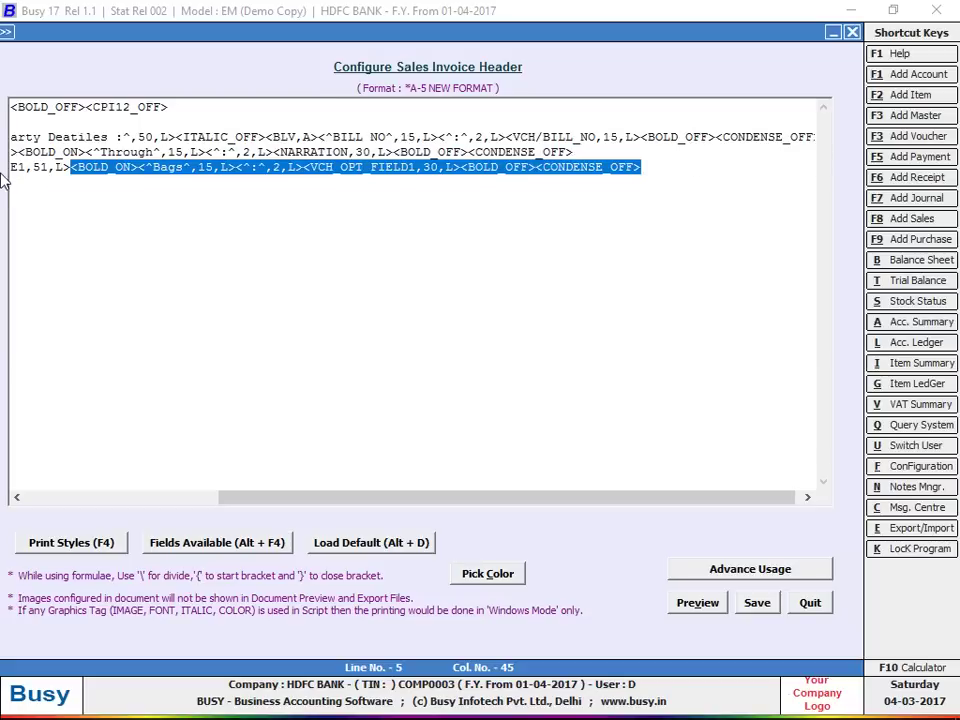
# Copy the Bags caption and field onto line 6 and rename the caption to Transport
pyautogui.click(24, 182)
pyautogui.hotkey('shift', 'End')
pyautogui.click(47, 182)
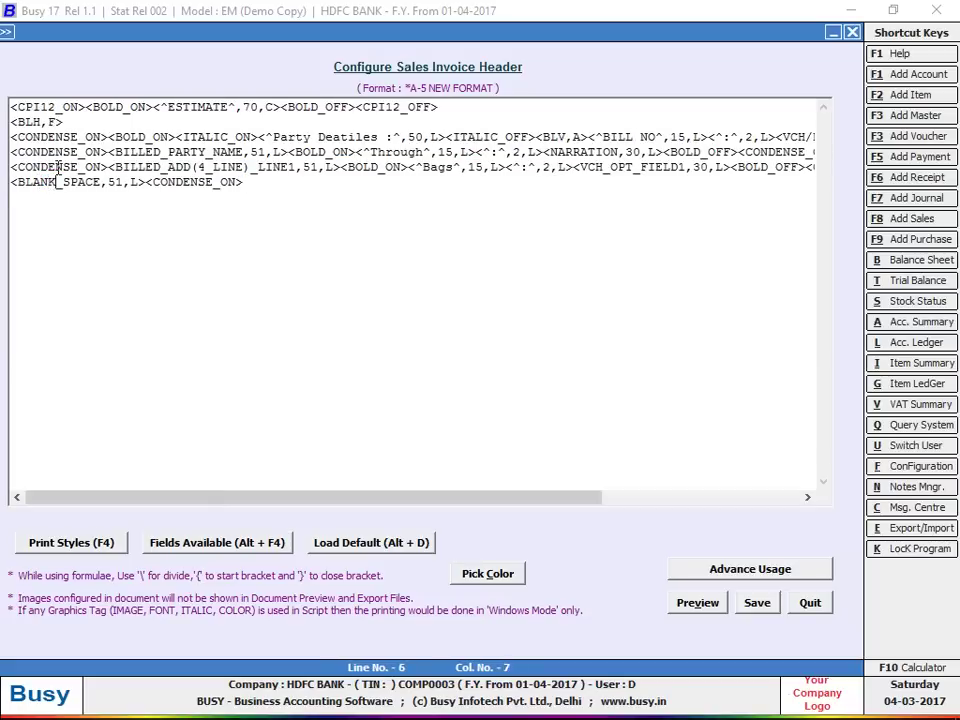
pyautogui.press('Right')
pyautogui.press('Right')
pyautogui.press('Right')
pyautogui.press('Right')
pyautogui.press('Right')
pyautogui.press('Right')
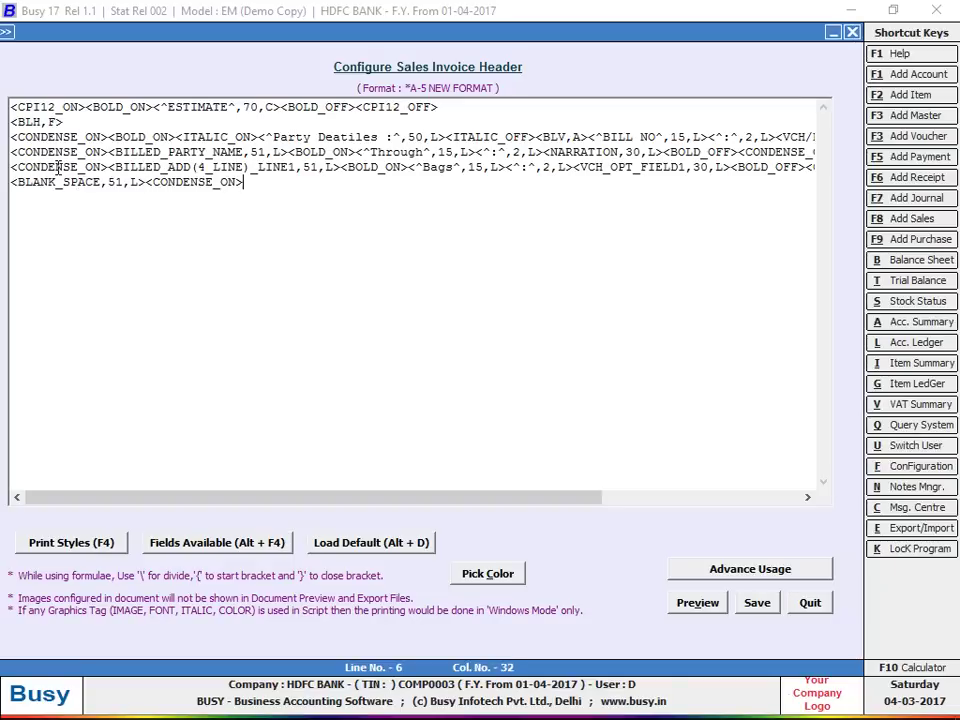
pyautogui.press('End')
pyautogui.hotkey('ctrl', 'v')
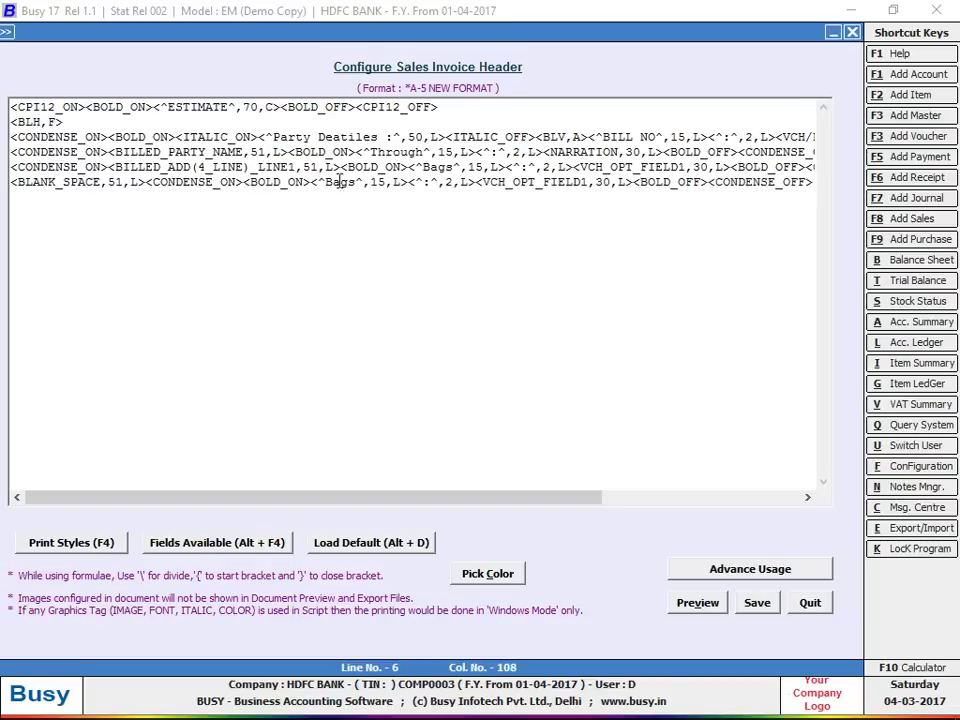
pyautogui.moveTo(356, 182); pyautogui.dragTo(348, 182)
pyautogui.press('Right')
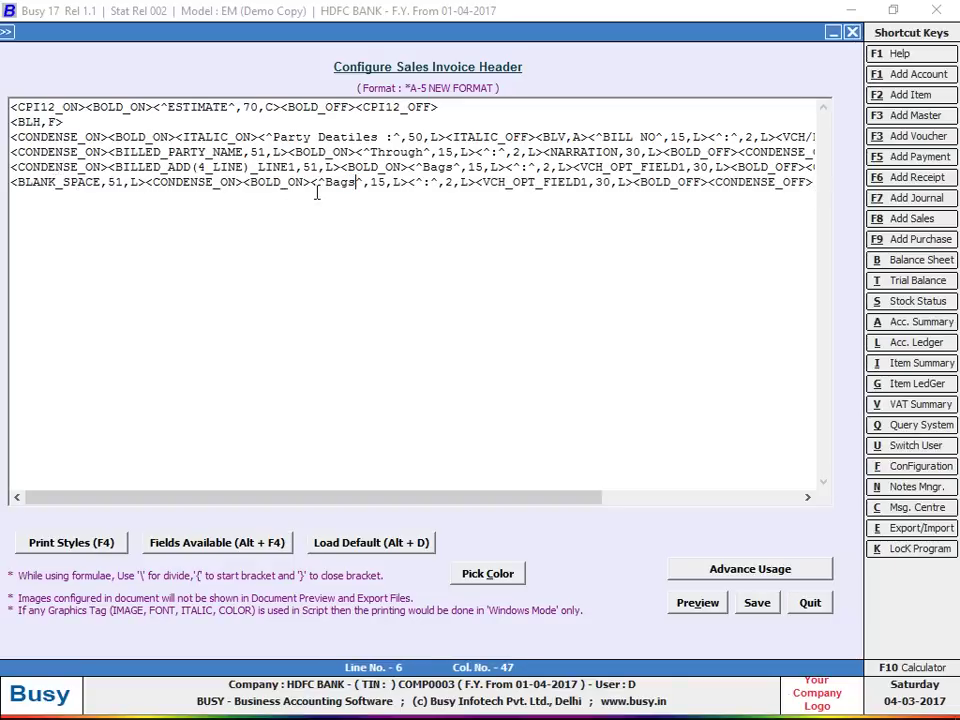
pyautogui.press('BackSpace')
pyautogui.press('BackSpace')
pyautogui.press('BackSpace')
pyautogui.write('th')
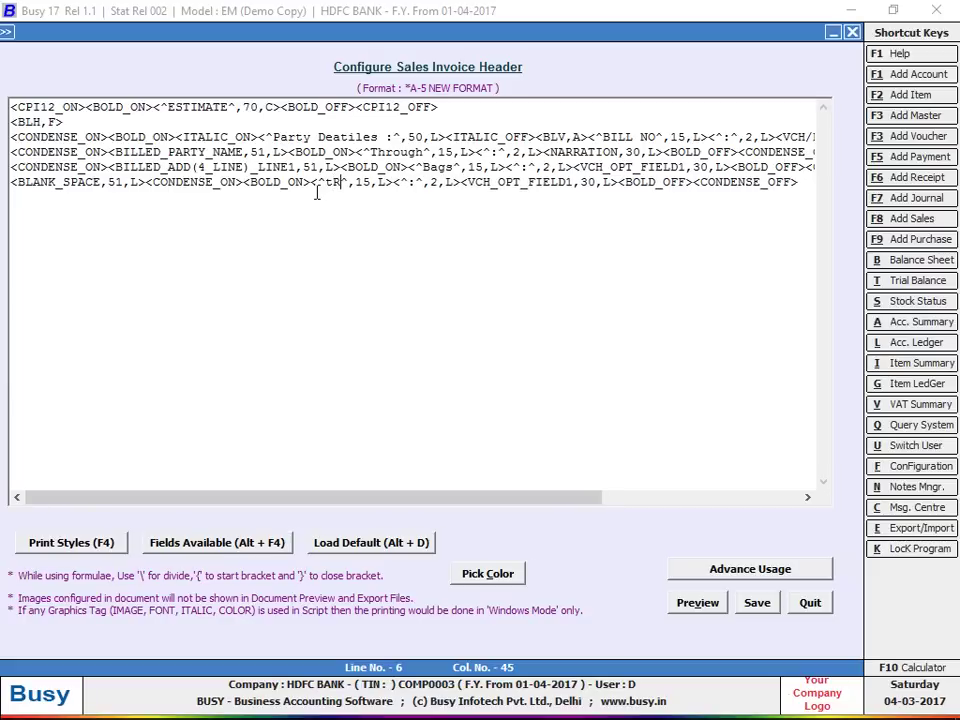
pyautogui.press('BackSpace')
pyautogui.write('r')
pyautogui.write('anspor')
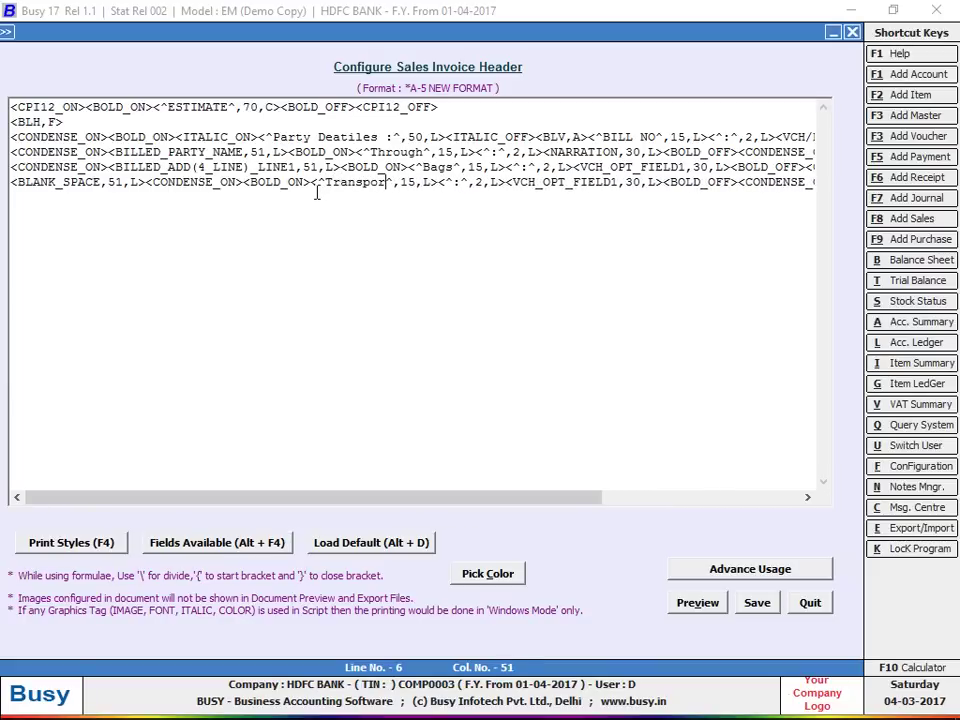
pyautogui.write('t')
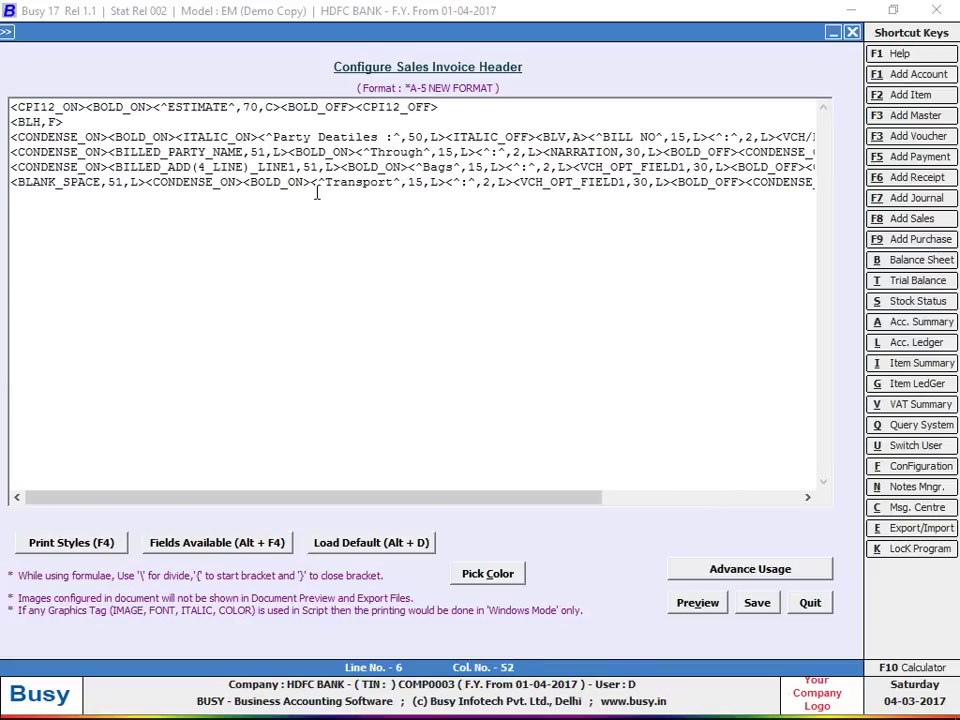
# Preview the layout, then delete the copied VCH_OPT_FIELD1,30,L field from line 6
pyautogui.hotkey('alt', 'p')
pyautogui.press('Escape')
pyautogui.press('Right')
pyautogui.press('Right')
pyautogui.press('Right')
pyautogui.press('Right')
pyautogui.press('Right')
pyautogui.press('Right')
pyautogui.press('Right')
pyautogui.press('Right')
pyautogui.press('Right')
pyautogui.press('Right')
pyautogui.press('Right')
pyautogui.press('Right')
pyautogui.press('Right')
pyautogui.press('BackSpace')
pyautogui.press('BackSpace')
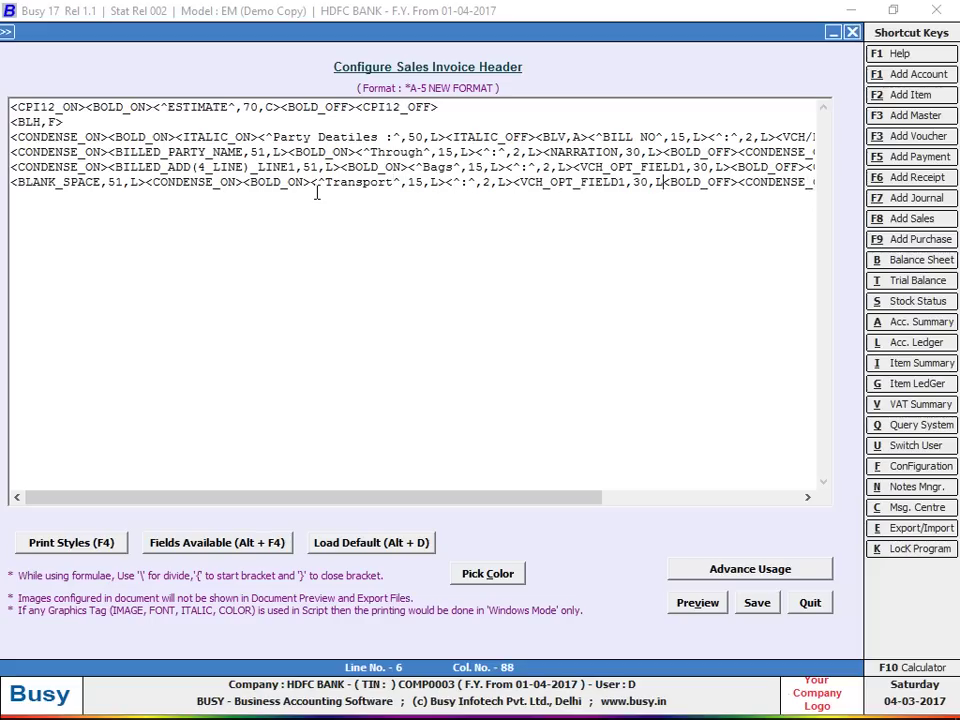
pyautogui.press('BackSpace')
pyautogui.press('BackSpace')
pyautogui.press('BackSpace')
pyautogui.press('BackSpace')
pyautogui.press('BackSpace')
pyautogui.press('BackSpace')
pyautogui.press('BackSpace')
pyautogui.press('BackSpace')
pyautogui.press('BackSpace')
pyautogui.press('BackSpace')
pyautogui.press('BackSpace')
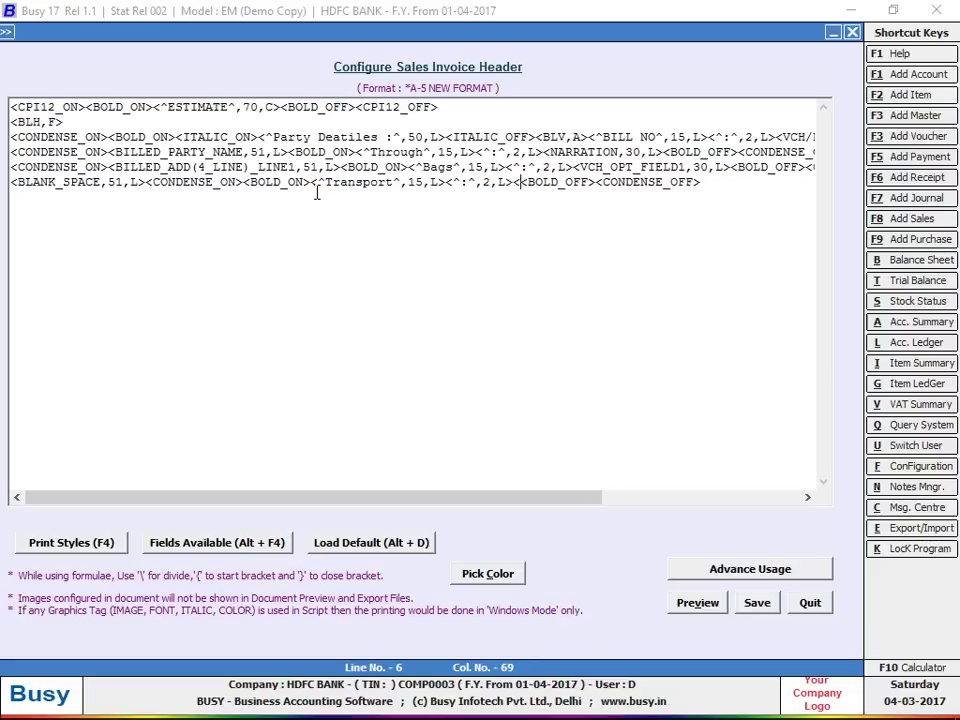
pyautogui.press('BackSpace')
pyautogui.press('BackSpace')
# Insert the TRANSPORT voucher header field after the Transport caption on line 6
pyautogui.hotkey('alt', 'F4')
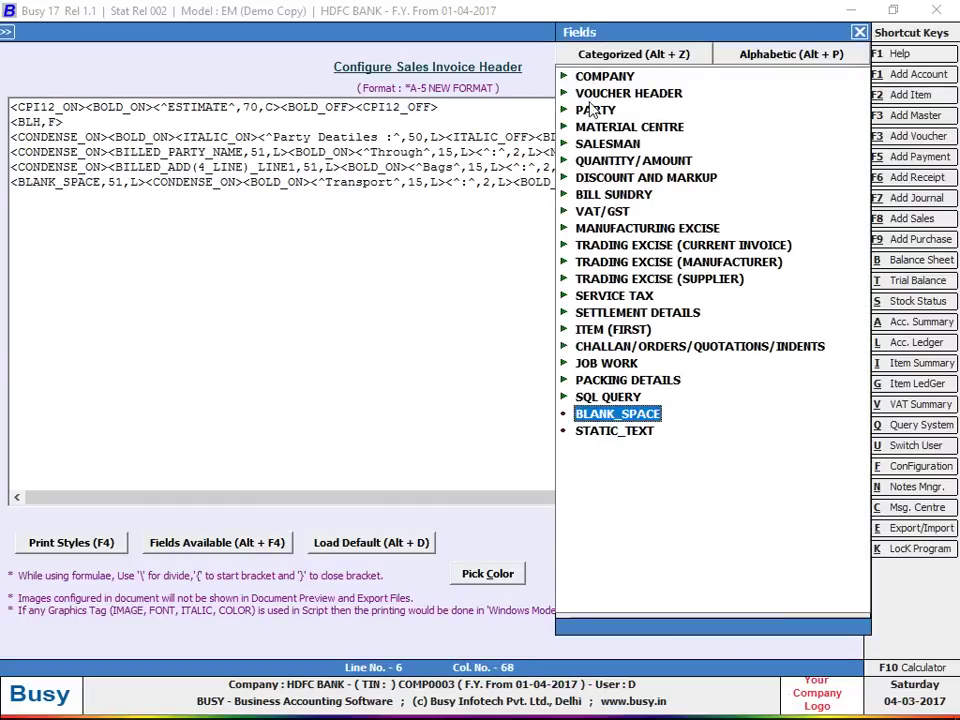
pyautogui.doubleClick(600, 93)
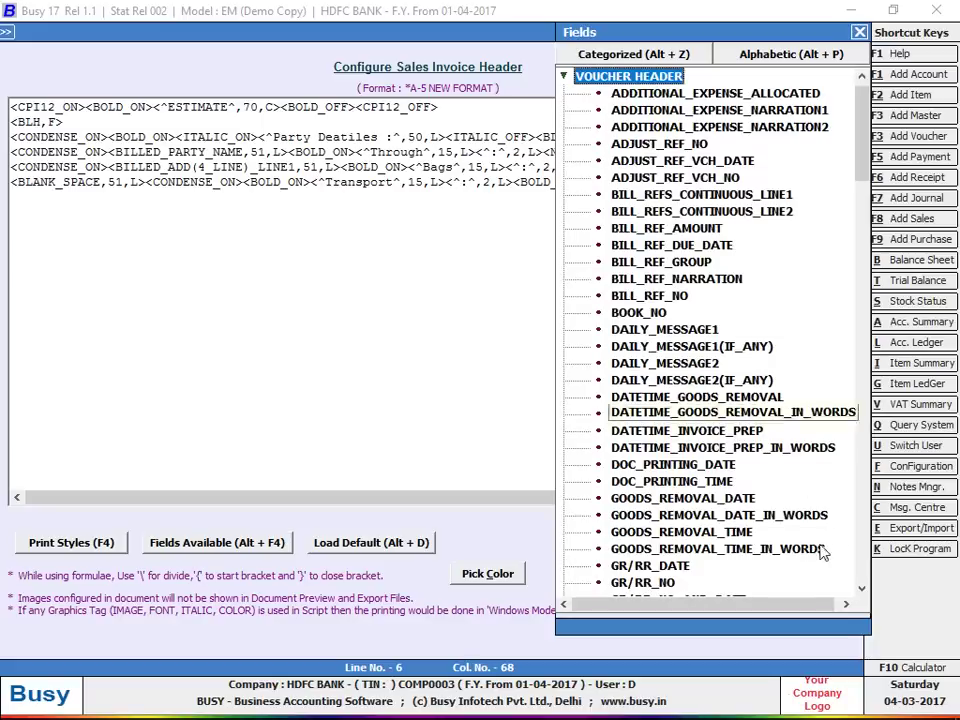
pyautogui.scroll(-2, 634, 302)
pyautogui.scroll(-4, 620, 340)
pyautogui.scroll(-5, 613, 361)
pyautogui.scroll(-3, 620, 355)
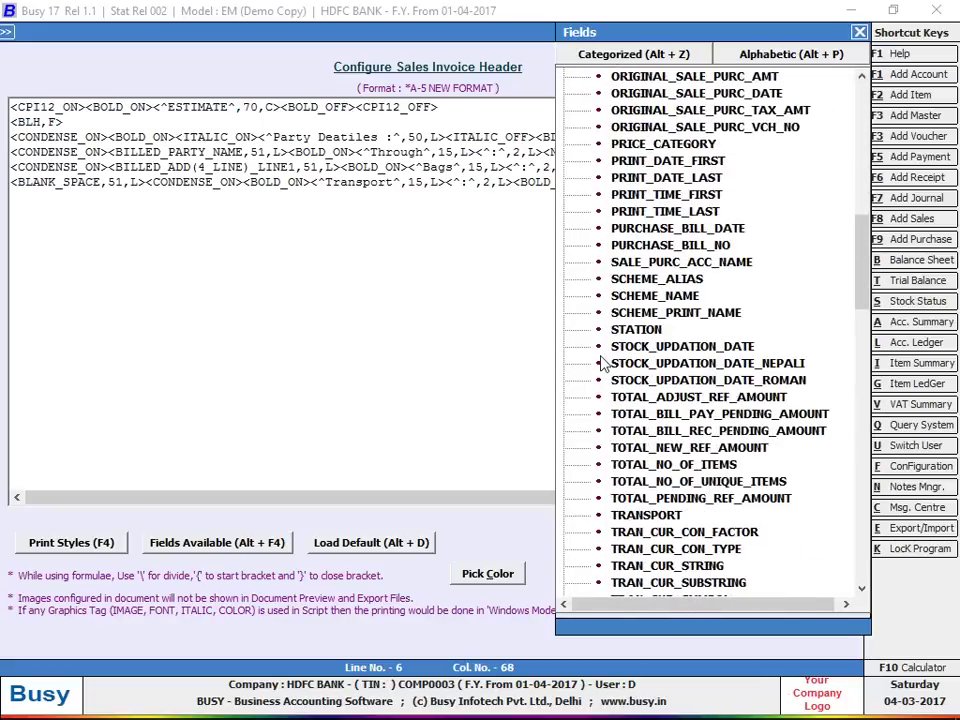
pyautogui.scroll(-2, 655, 368)
pyautogui.doubleClick(640, 414)
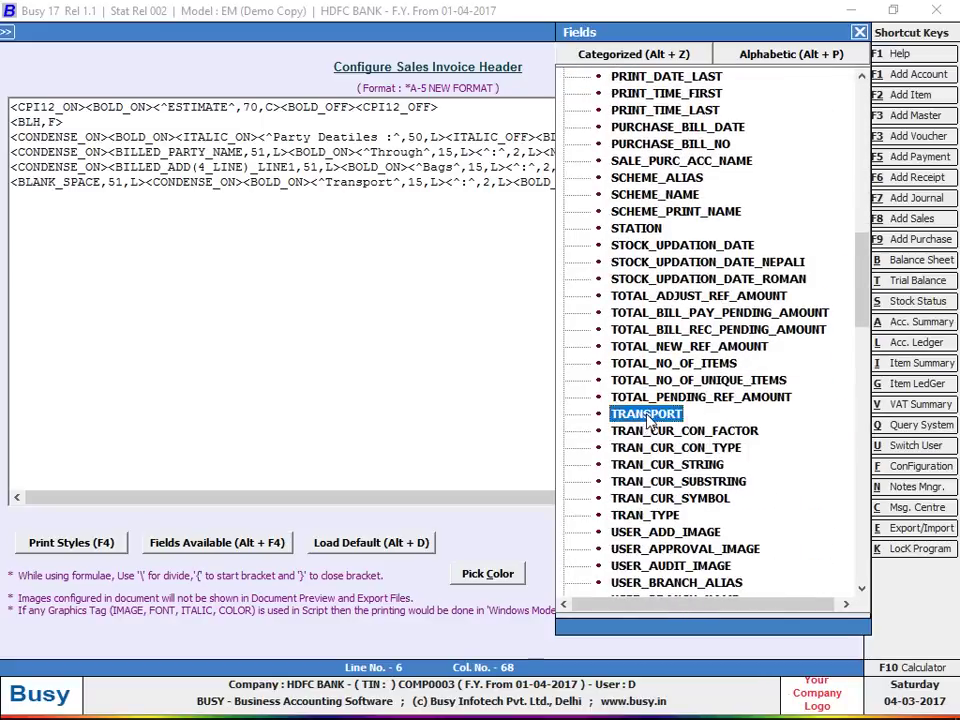
# Save the header changes and check them in the print preview
pyautogui.press('Escape')
pyautogui.press('Return')
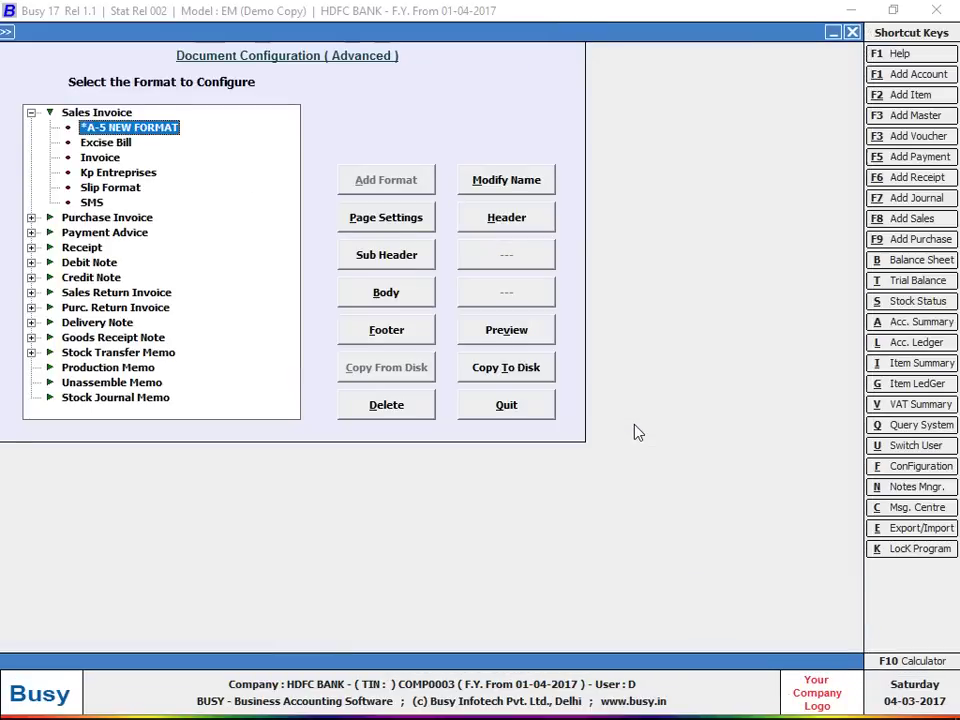
pyautogui.hotkey('alt', 'p')
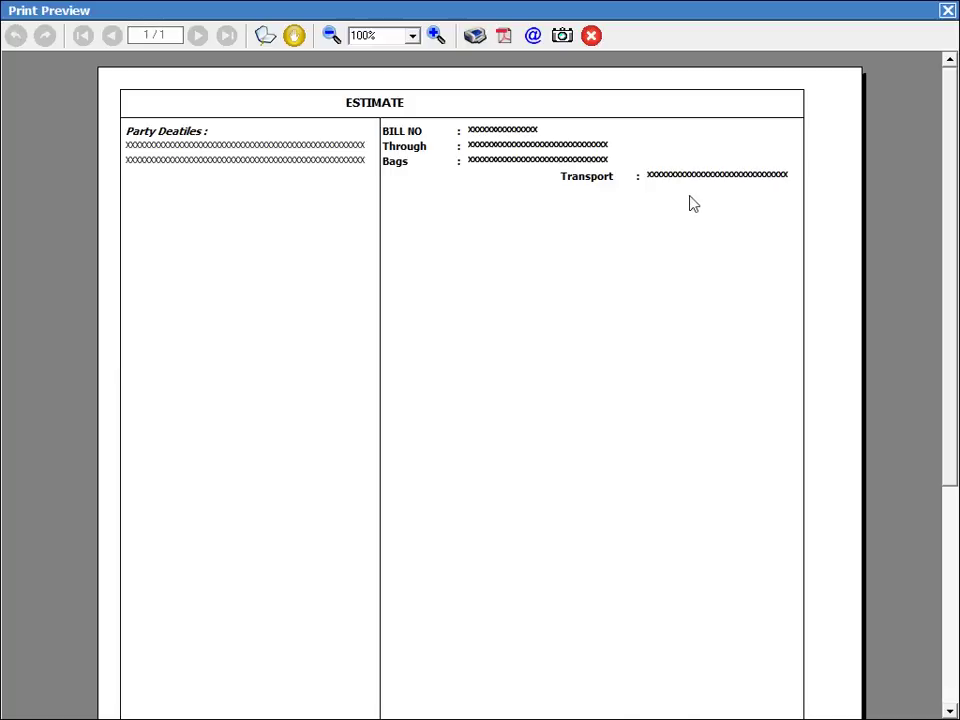
pyautogui.press('Escape')
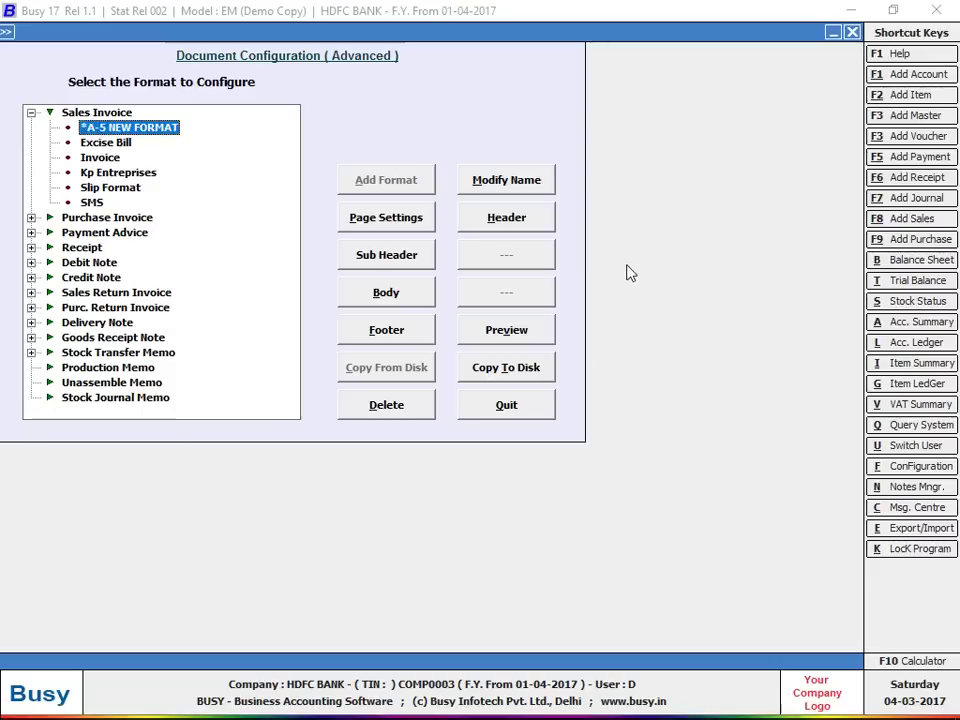
pyautogui.click(503, 222)
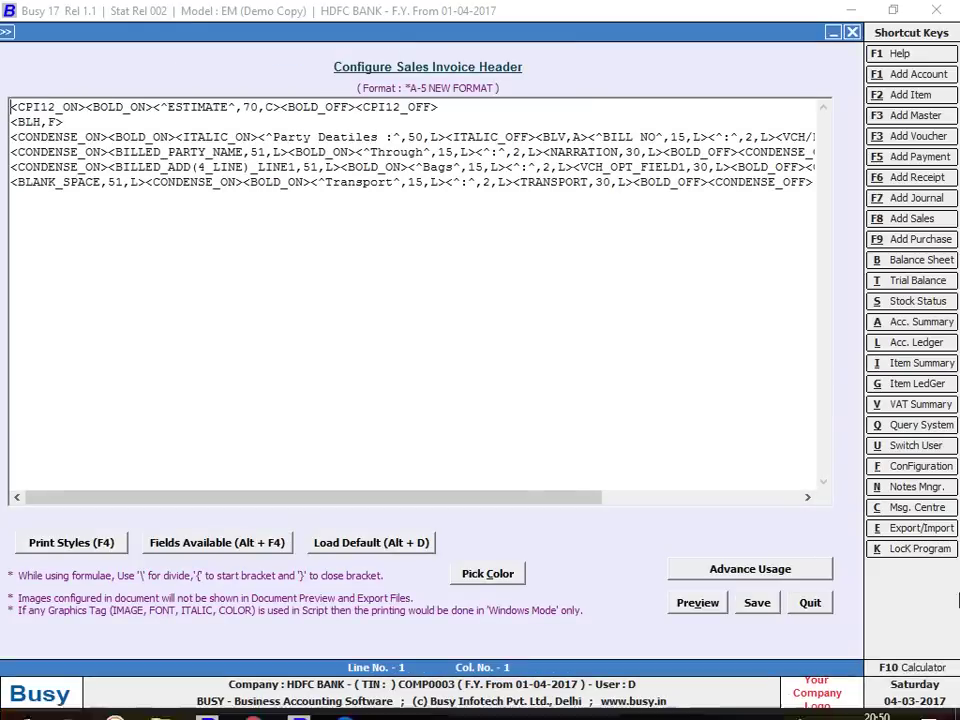
# Move the <BLANK_SPACE,51,L> code from line 6 to just after <CONDENSE_ON>
pyautogui.moveTo(145, 184); pyautogui.dragTo(9, 184)
pyautogui.press('Delete')
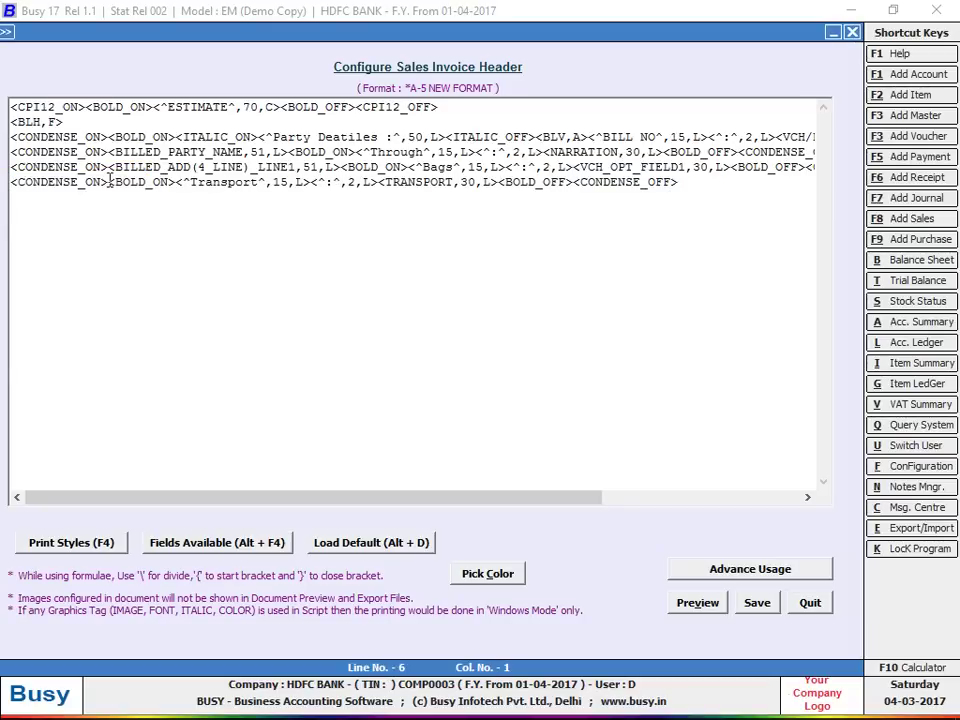
pyautogui.click(109, 183)
pyautogui.write('<BLANK_SPACE,51,L>')
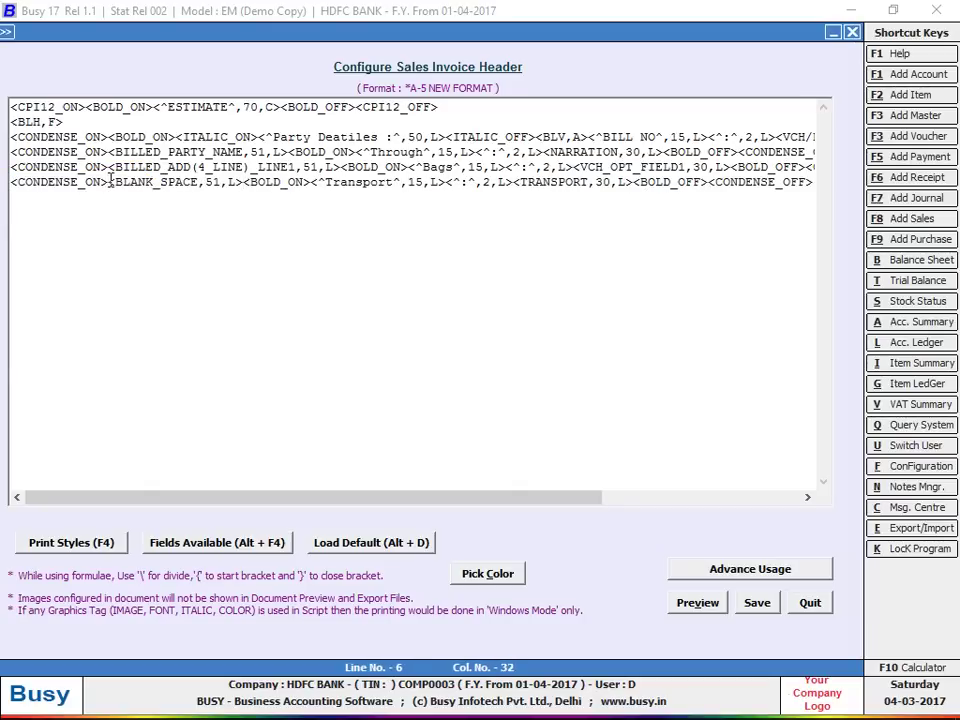
# Preview the header to check the Transport row alignment, then return to the script editor
pyautogui.hotkey('alt', 'p')
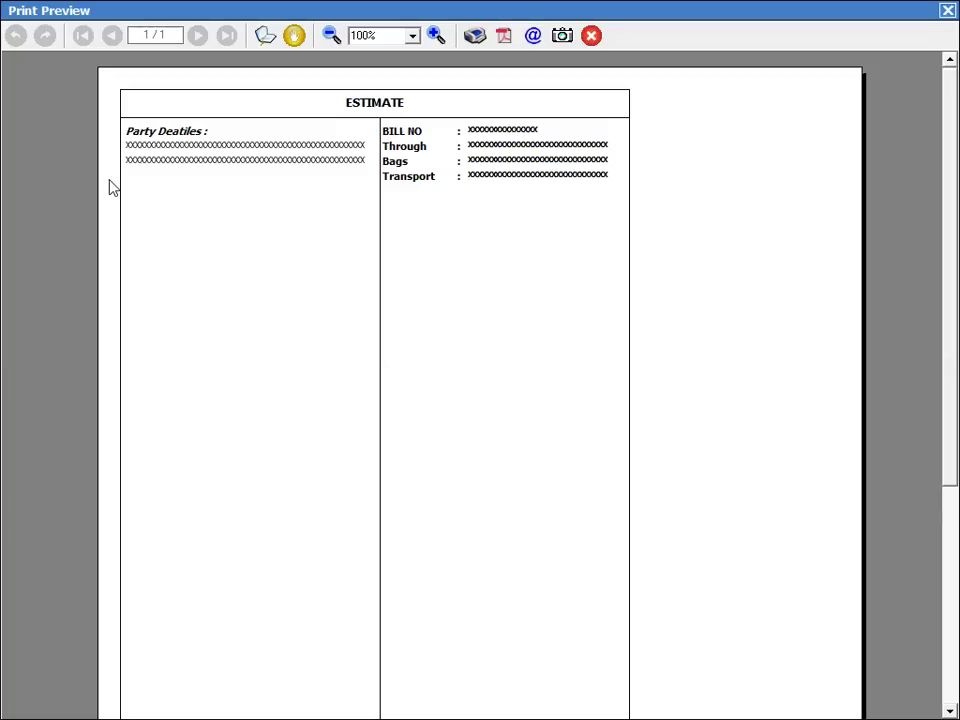
pyautogui.press('Escape')
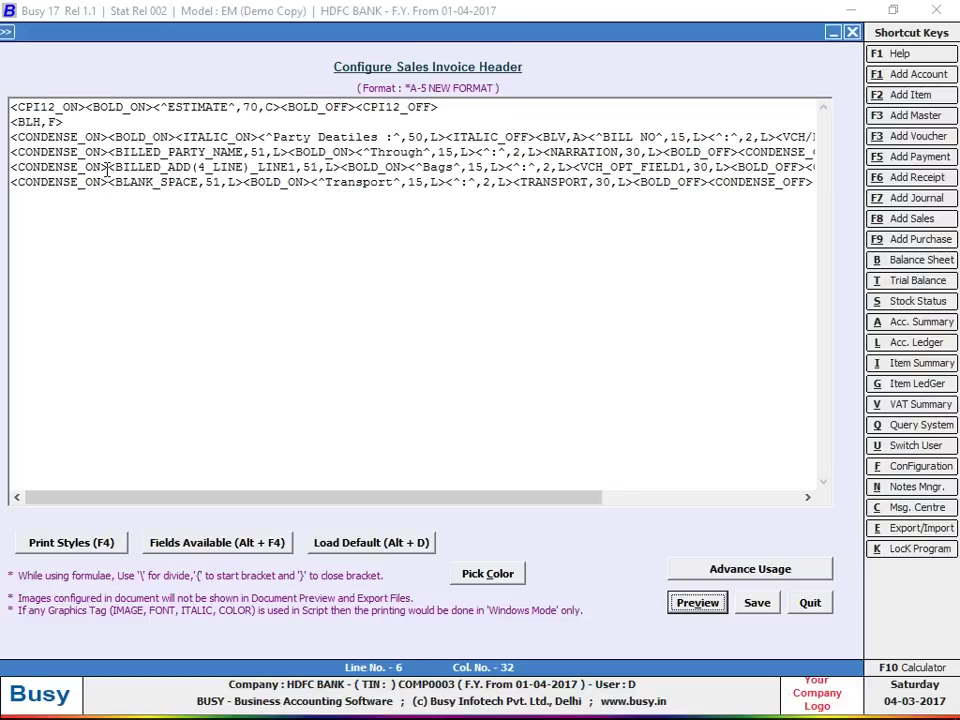
pyautogui.hotkey('alt', 'p')
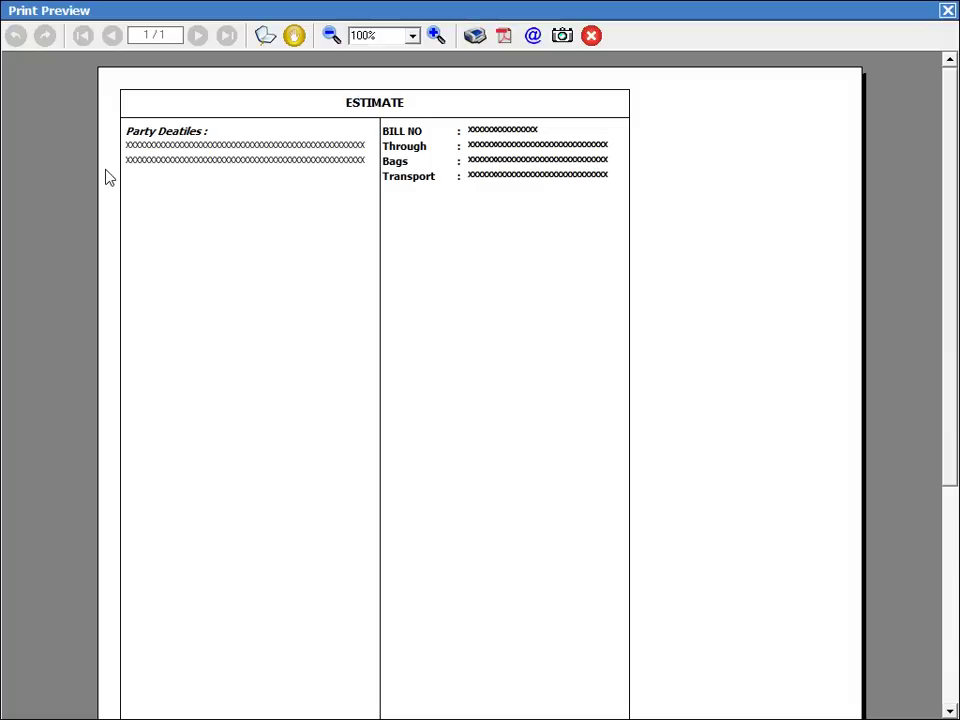
pyautogui.press('Escape')
pyautogui.press('Return')
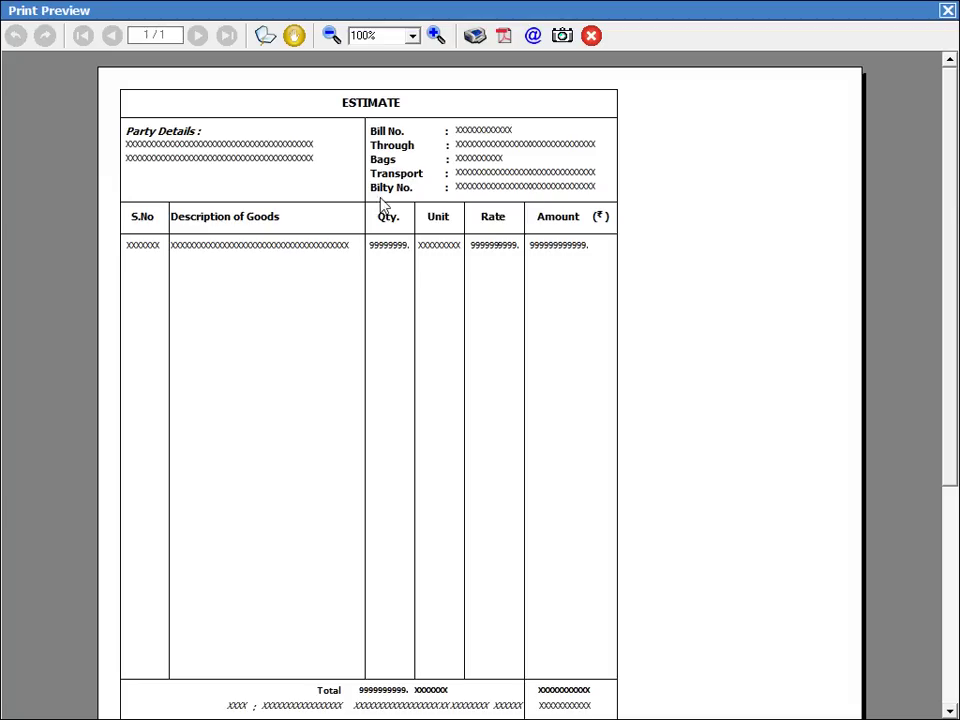
pyautogui.hotkey('alt', 'Tab')
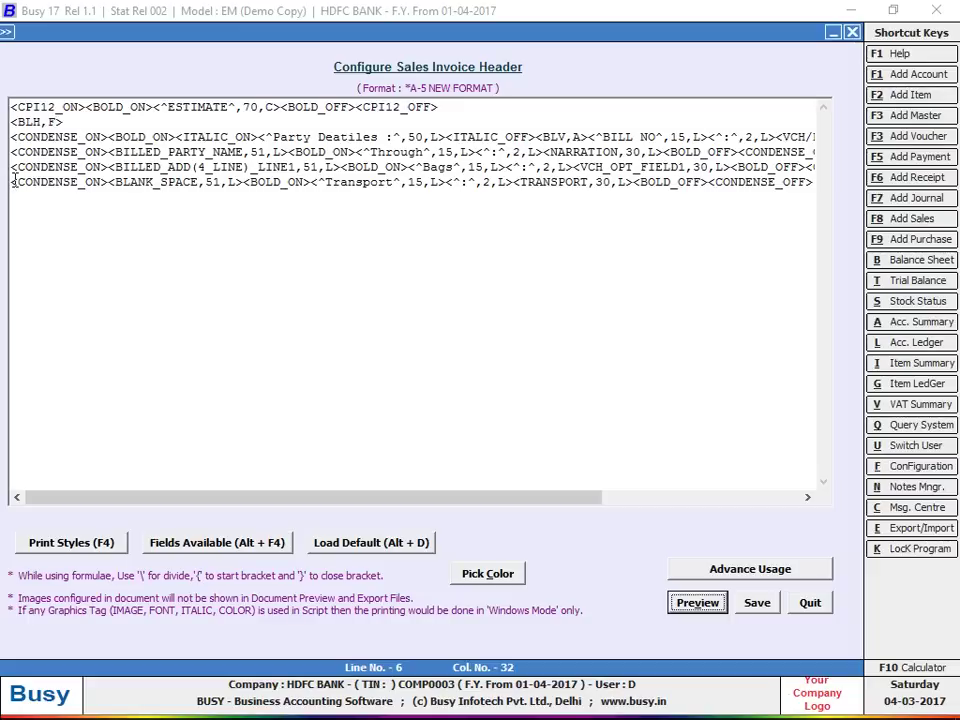
# Duplicate the Transport line as line 7 and relabel it 'Bilty NO.'
pyautogui.moveTo(13, 182); pyautogui.dragTo(815, 182)
pyautogui.hotkey('ctrl', 'c')
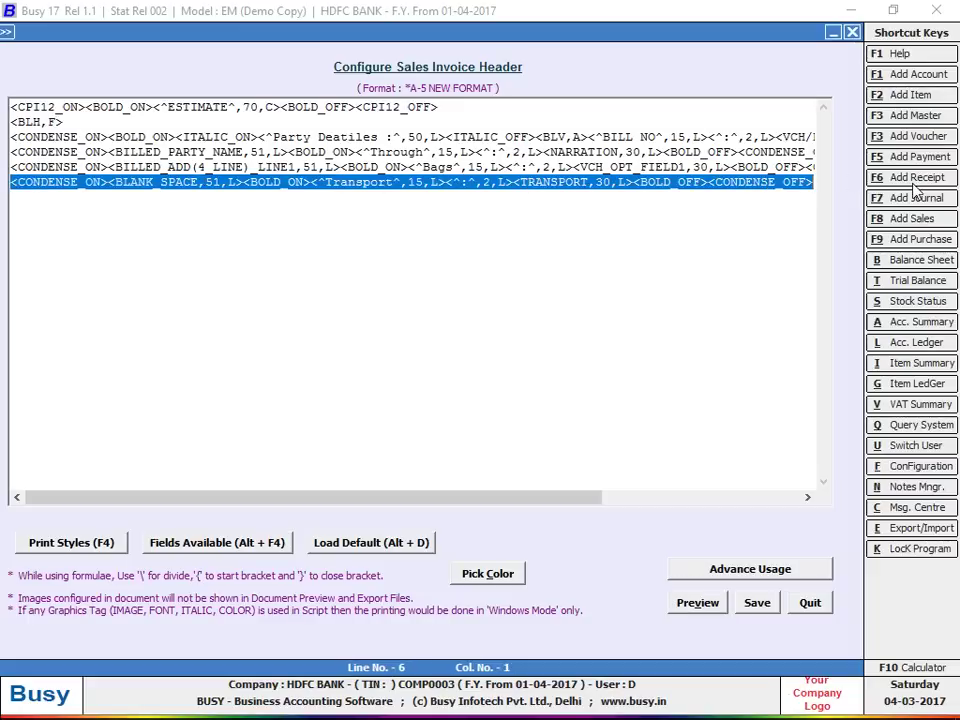
pyautogui.press('End')
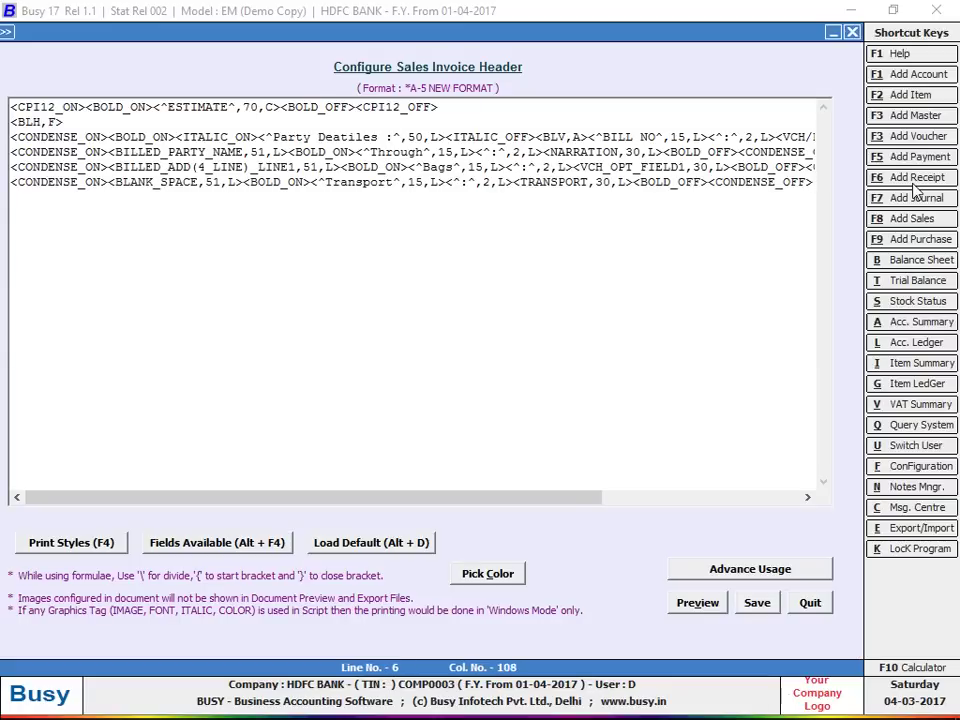
pyautogui.press('Return')
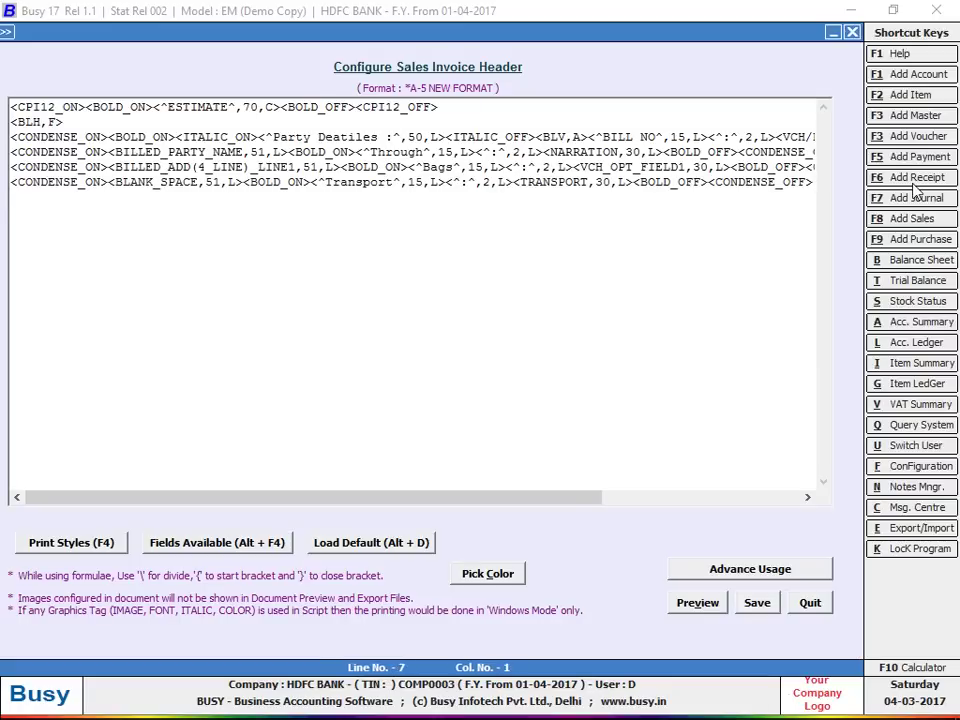
pyautogui.hotkey('ctrl', 'v')
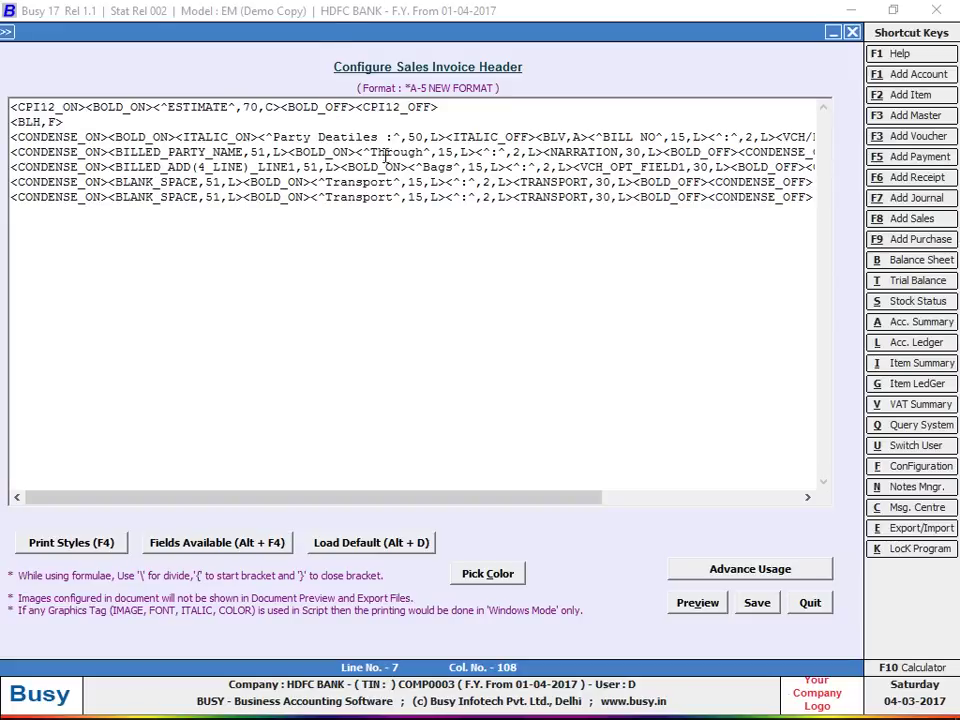
pyautogui.click(395, 197)
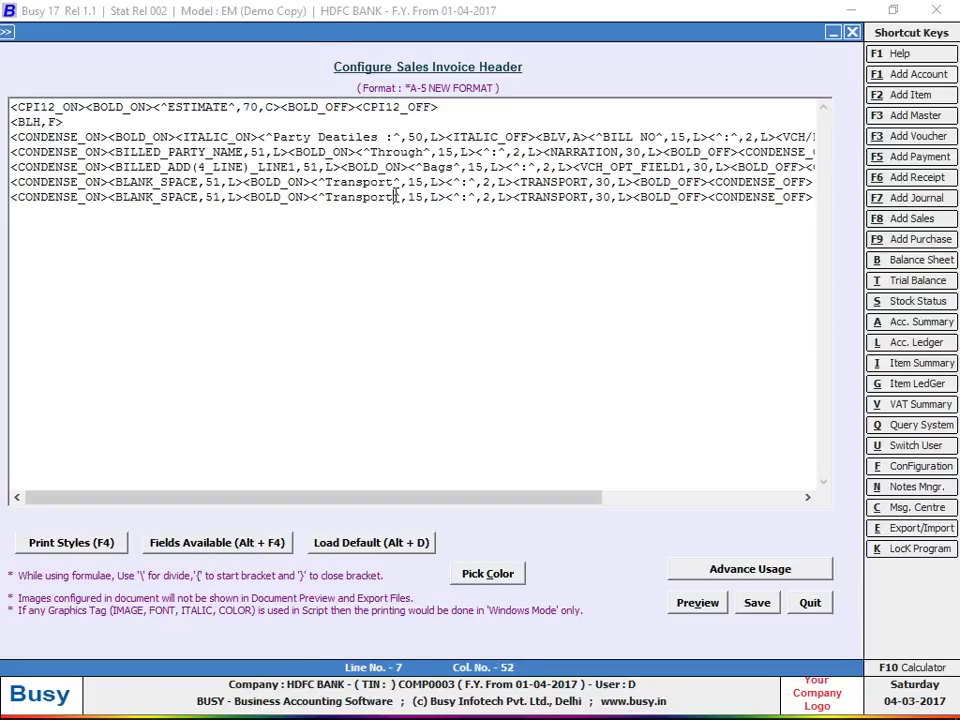
pyautogui.press('BackSpace')
pyautogui.press('BackSpace')
pyautogui.press('BackSpace')
pyautogui.press('BackSpace')
pyautogui.press('BackSpace')
pyautogui.press('BackSpace')
pyautogui.press('BackSpace')
pyautogui.press('BackSpace')
pyautogui.press('BackSpace')
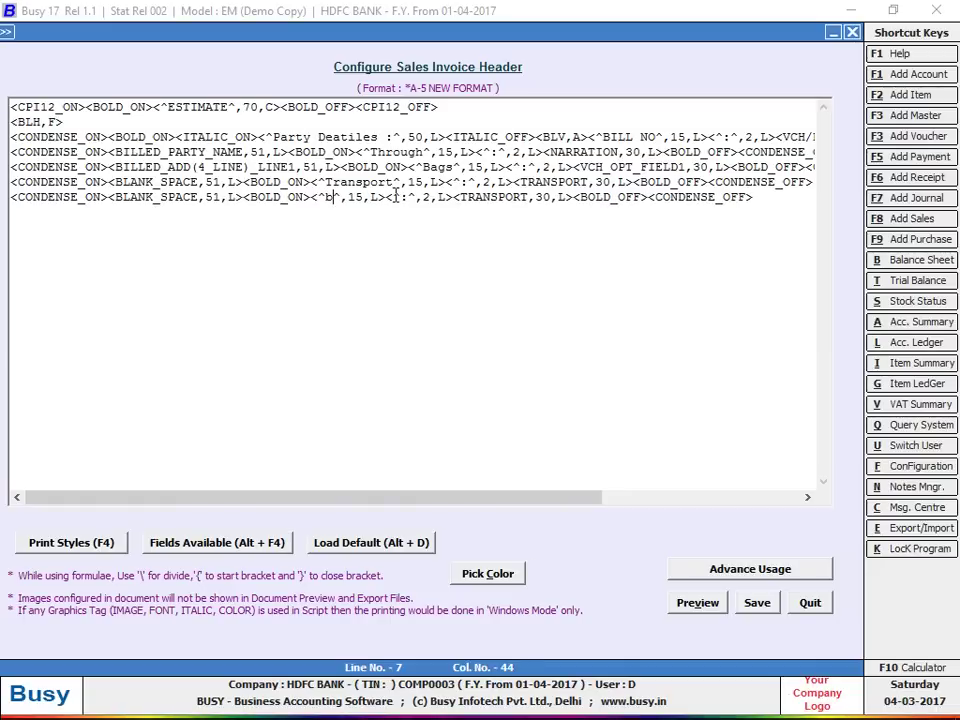
pyautogui.write('Bilt')
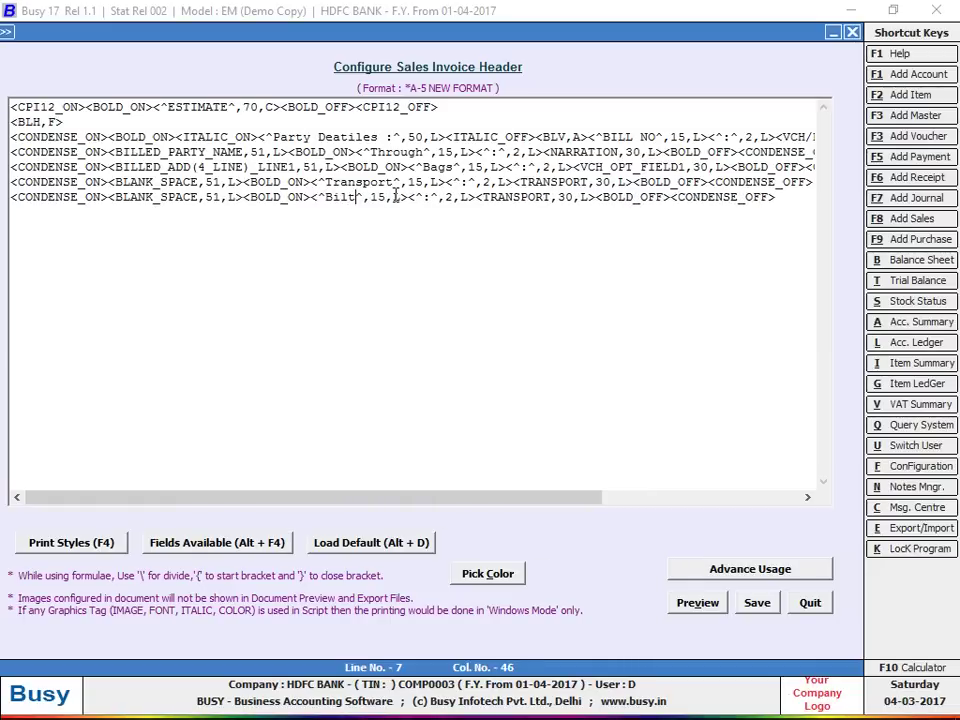
pyautogui.write('y N')
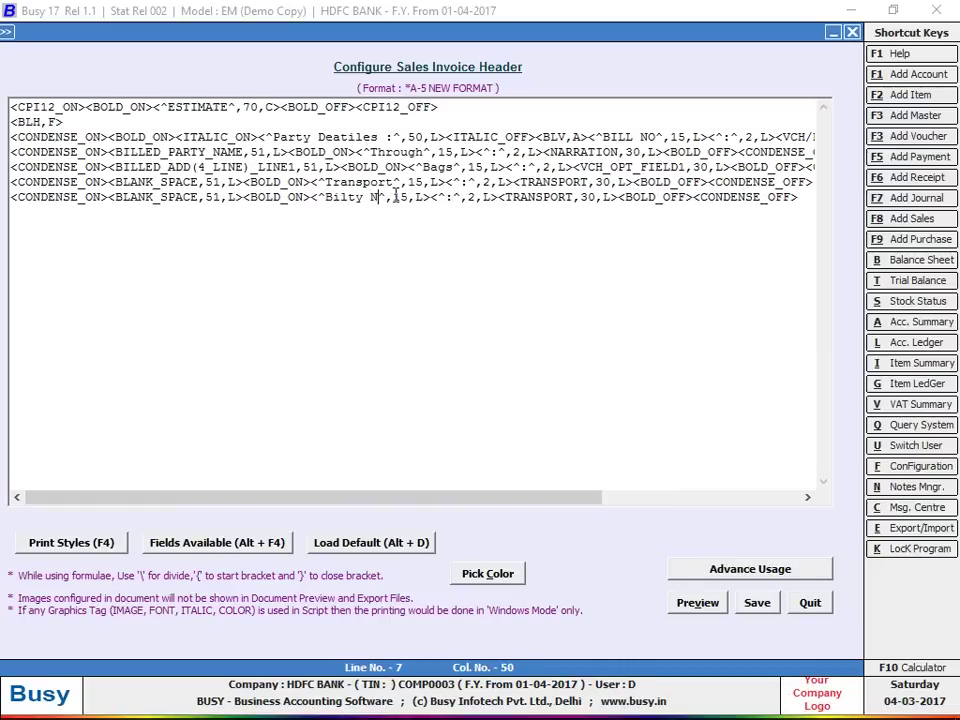
pyautogui.write('O.')
# Preview the Bilty NO. row, then exit the header editor to Add Sales Voucher
pyautogui.hotkey('alt', 'v')
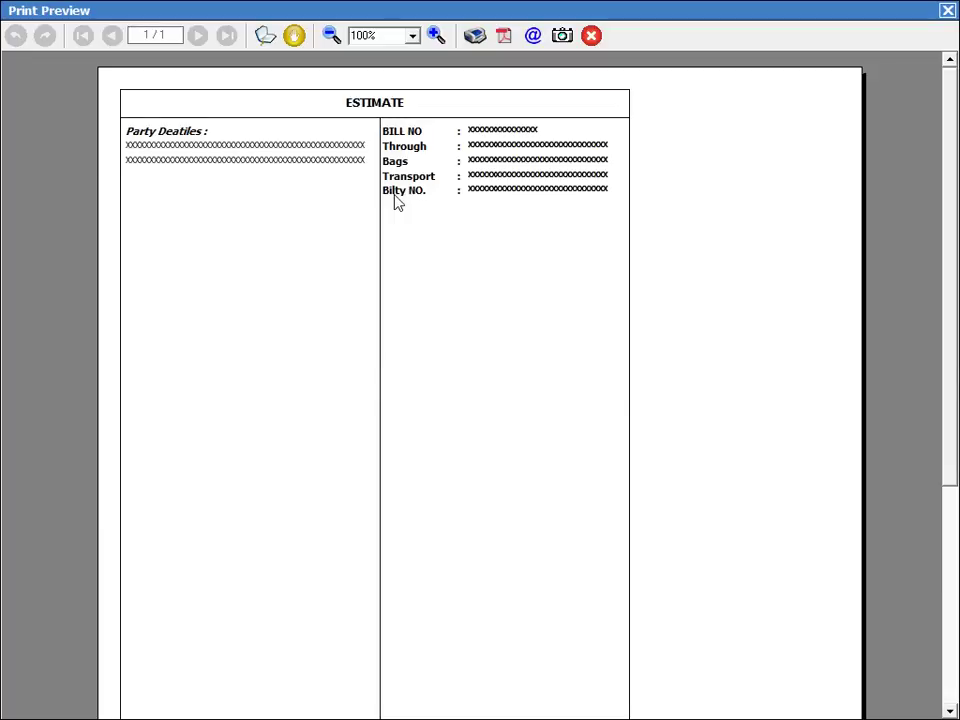
pyautogui.hotkey('alt', 'Tab')
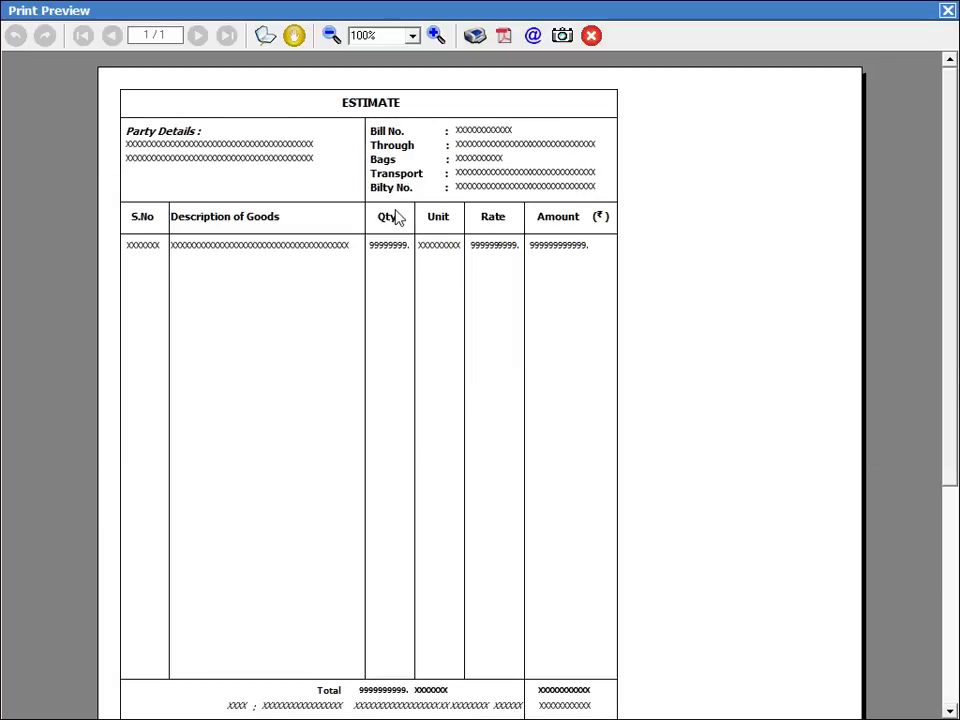
pyautogui.hotkey('alt', 'Tab')
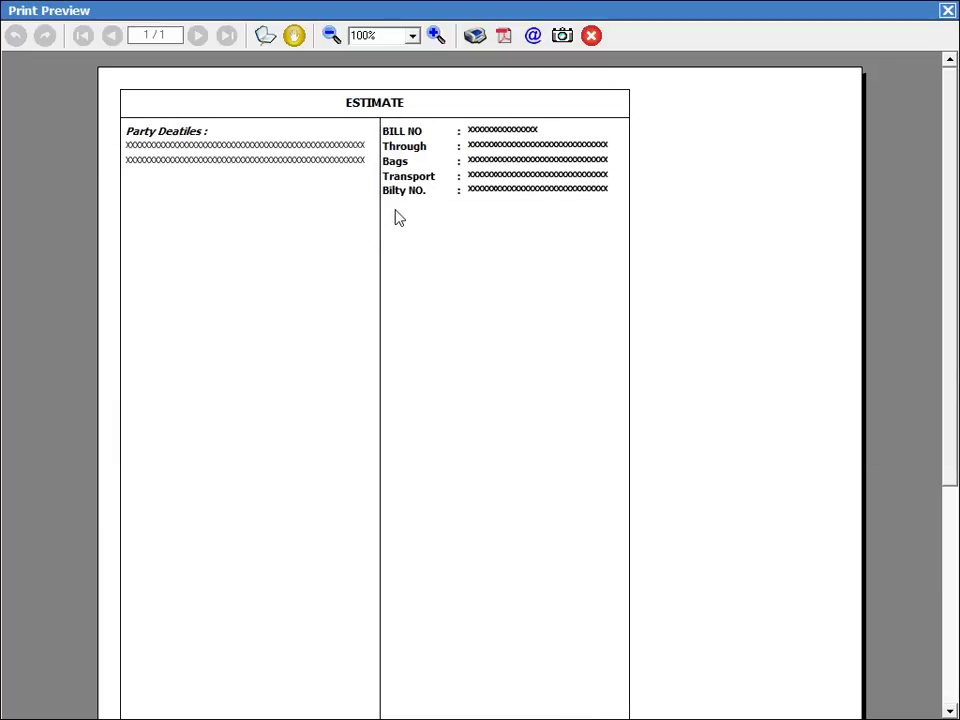
pyautogui.press('Escape')
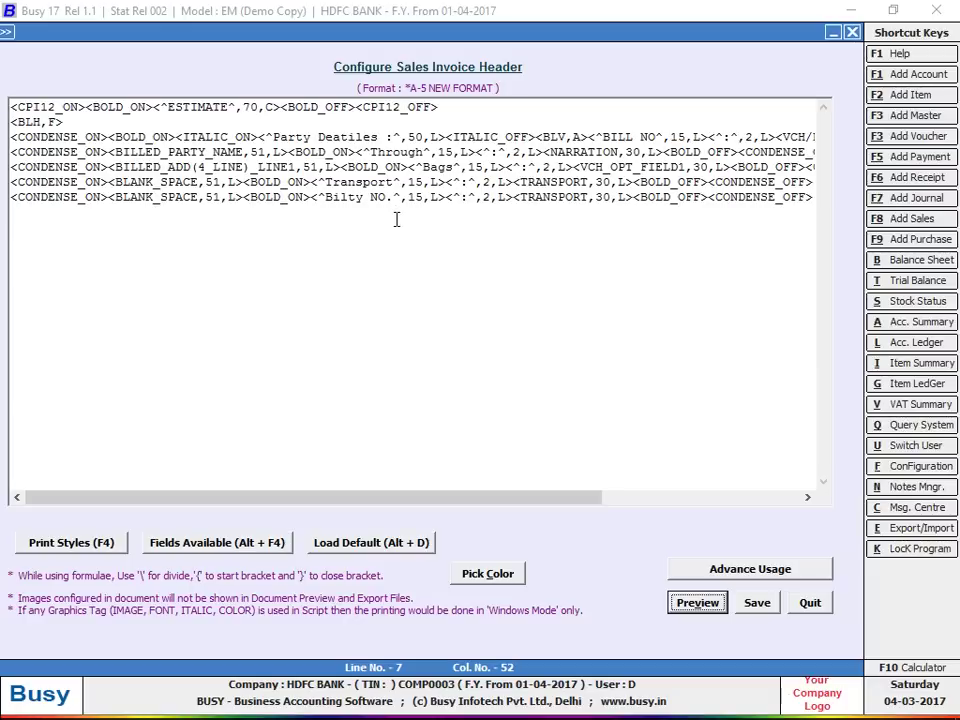
pyautogui.press('Escape')
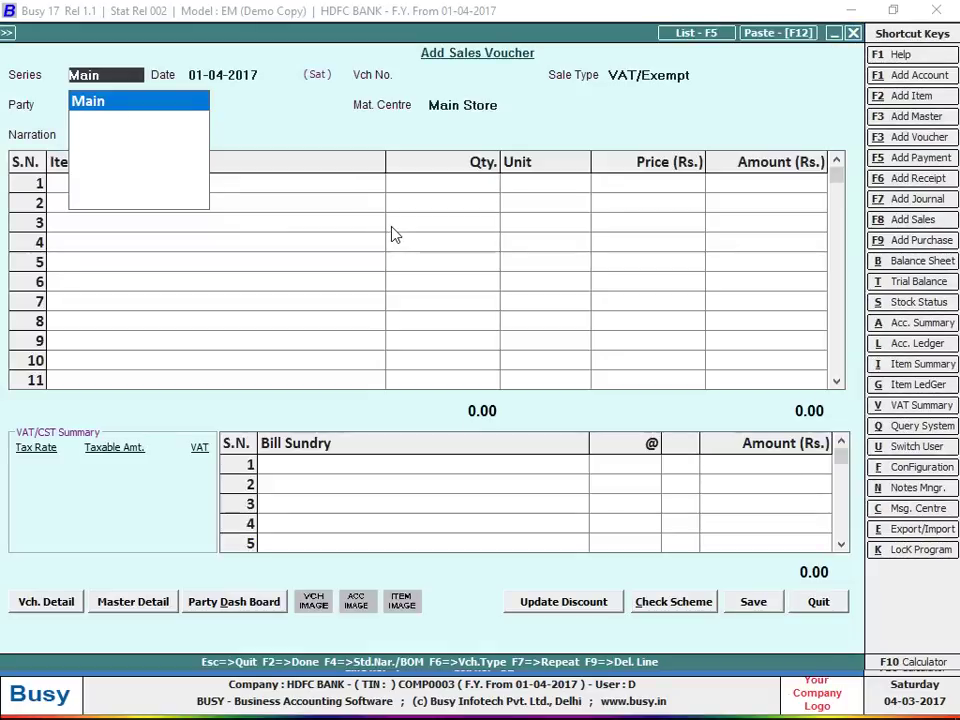
# Open the existing sales voucher and change its sale type to C/C-Form
pyautogui.press('Escape')
pyautogui.press('Return')
pyautogui.press('Return')
pyautogui.press('Return')
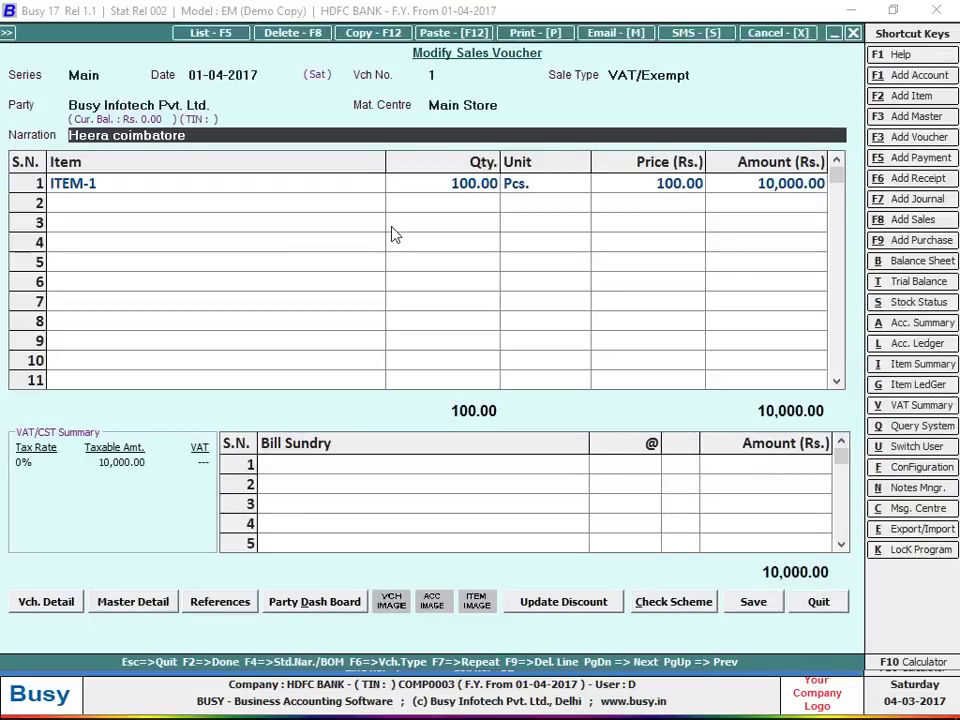
pyautogui.press('Return')
pyautogui.press('Return')
pyautogui.press('Return')
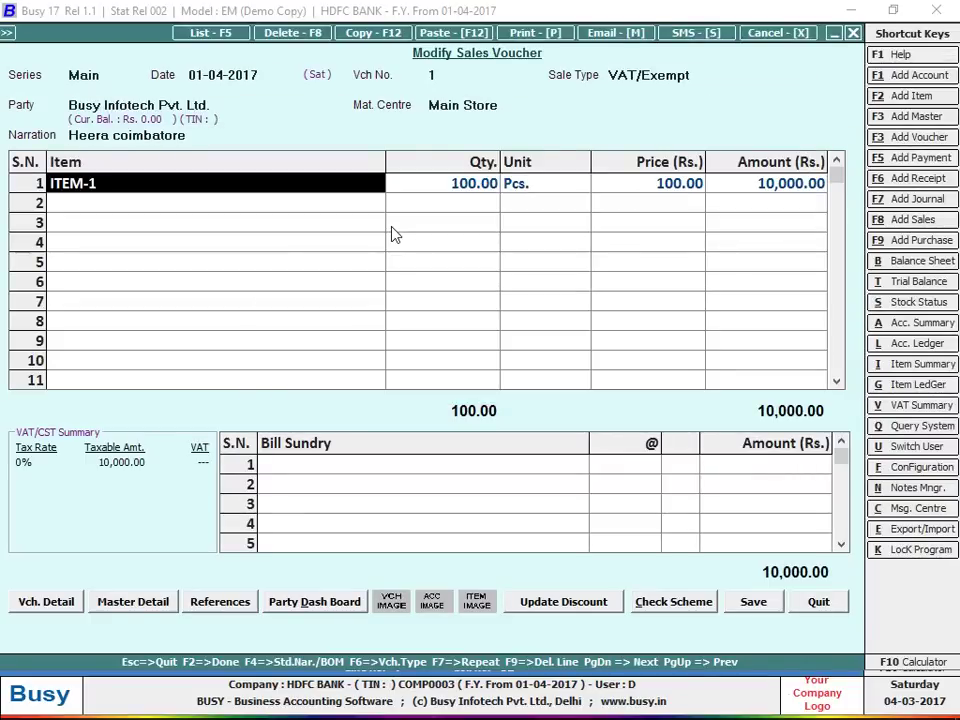
pyautogui.click(698, 74)
pyautogui.press('BackSpace')
pyautogui.press('BackSpace')
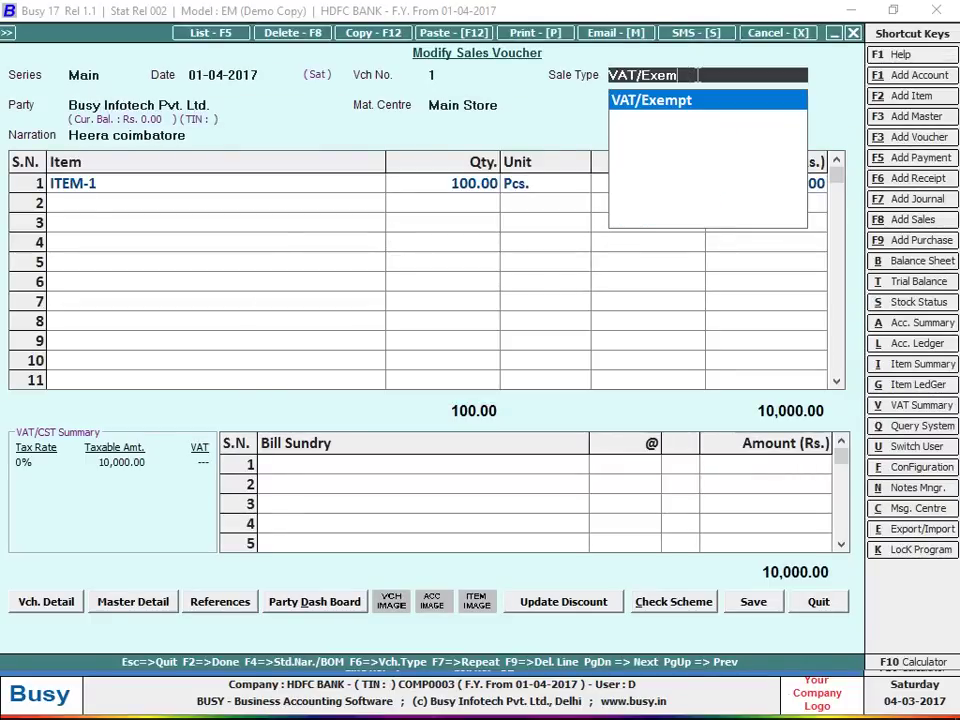
pyautogui.press('BackSpace')
pyautogui.press('BackSpace')
pyautogui.press('BackSpace')
pyautogui.press('BackSpace')
pyautogui.press('BackSpace')
pyautogui.press('BackSpace')
pyautogui.press('BackSpace')
pyautogui.press('BackSpace')
pyautogui.press('Return')
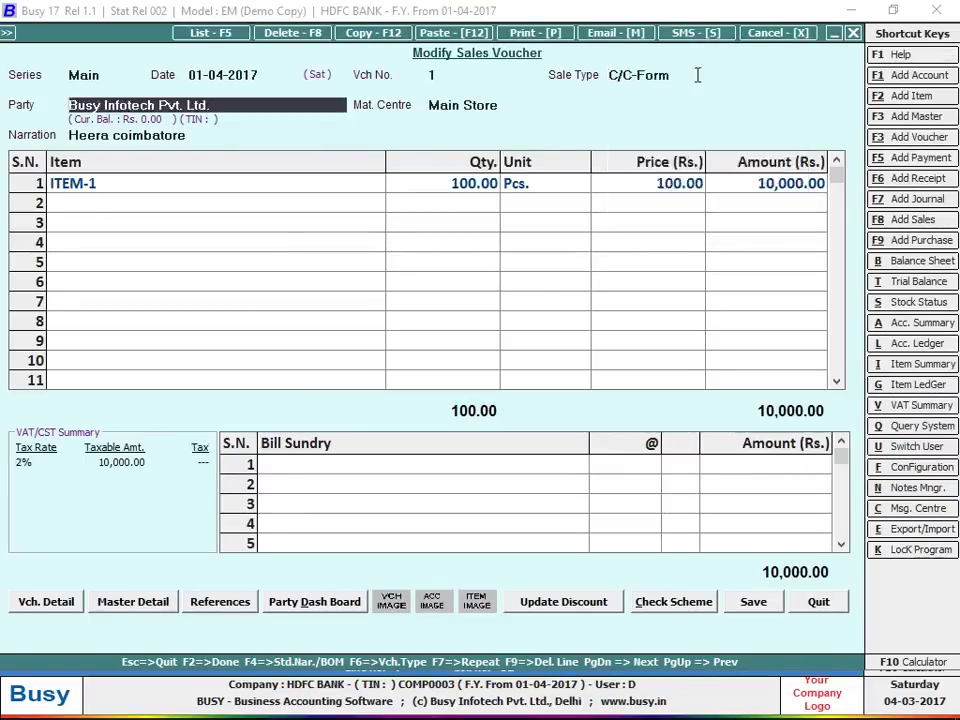
pyautogui.press('Return')
pyautogui.press('Return')
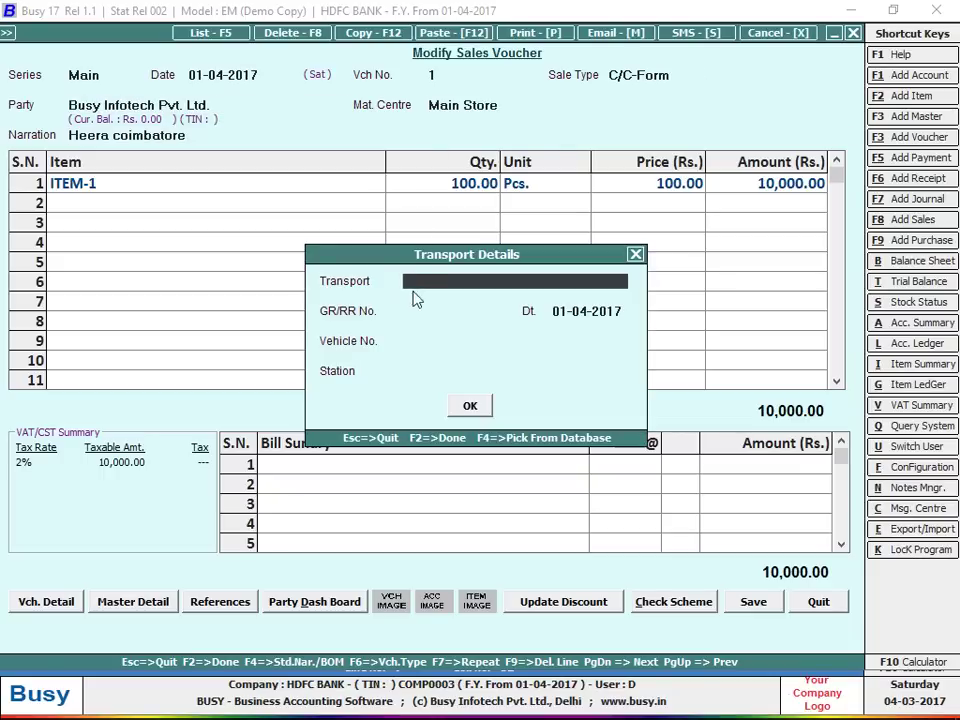
# Save the voucher past the negative stock and sales tax warnings, skip printing, and return to the header script
pyautogui.press('Return')
pyautogui.press('F2')
pyautogui.press('F2')
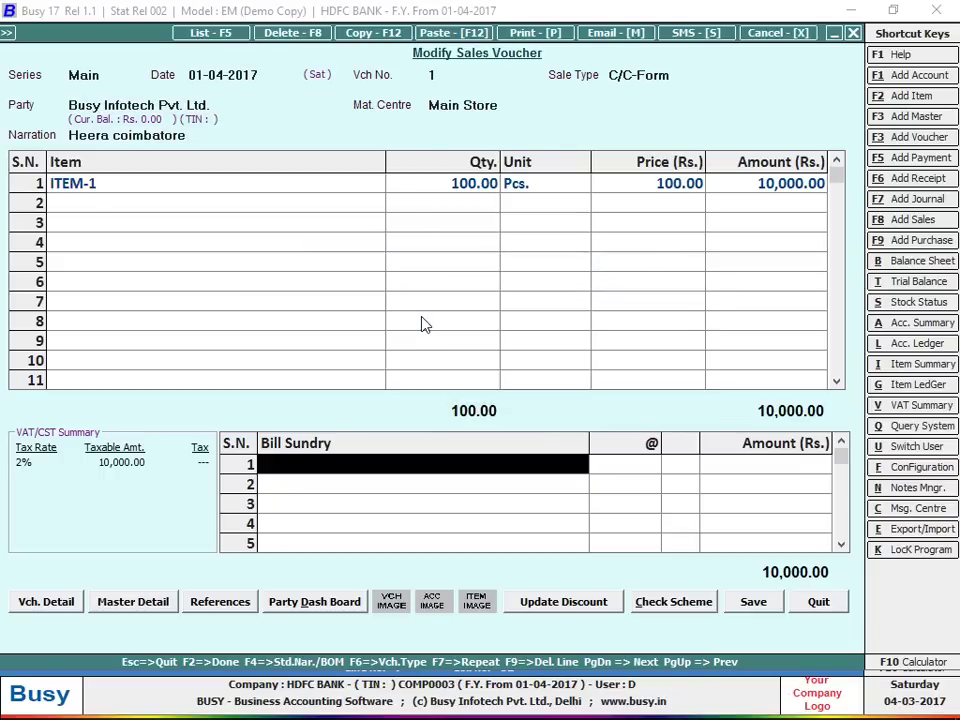
pyautogui.press('Return')
pyautogui.press('Left')
pyautogui.press('Return')
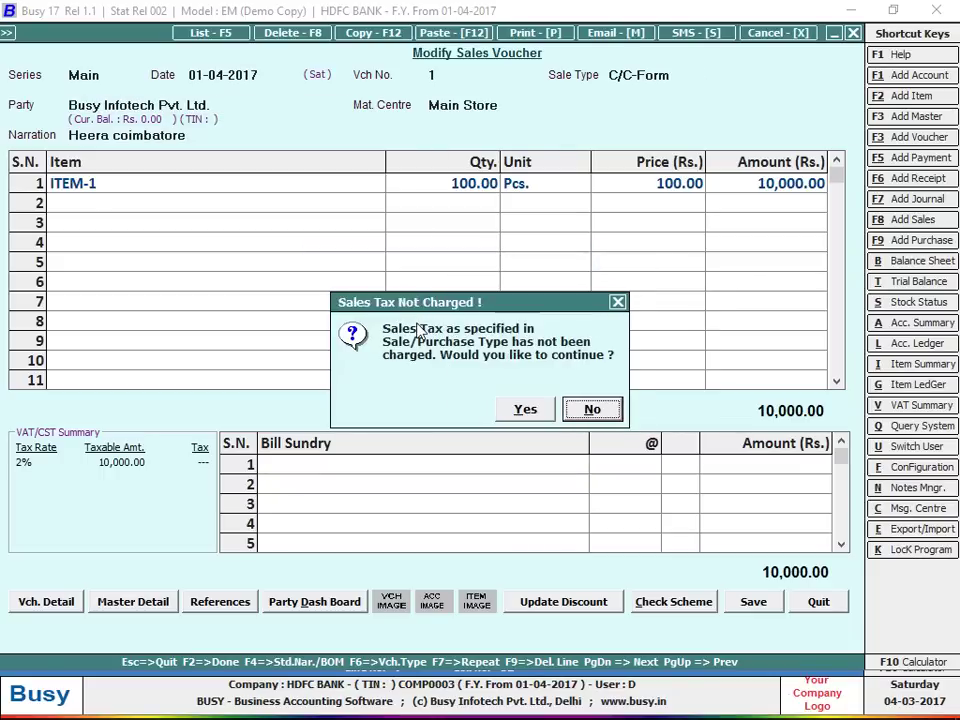
pyautogui.press('Return')
pyautogui.press('Left')
pyautogui.press('Return')
pyautogui.press('F2')
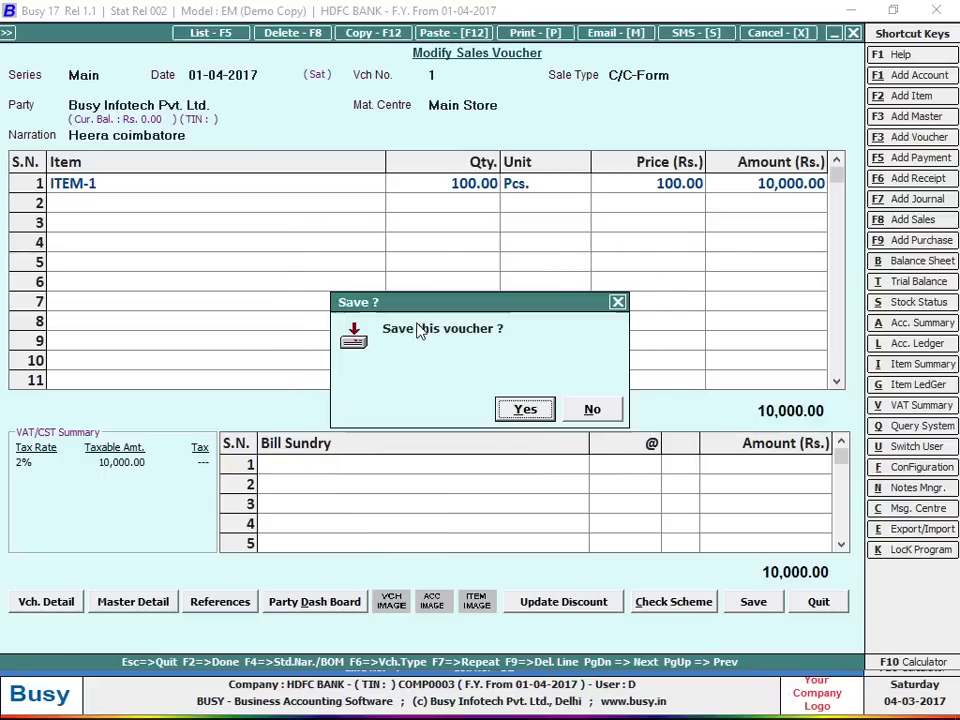
pyautogui.press('Return')
pyautogui.press('Right')
pyautogui.press('Return')
pyautogui.press('Escape')
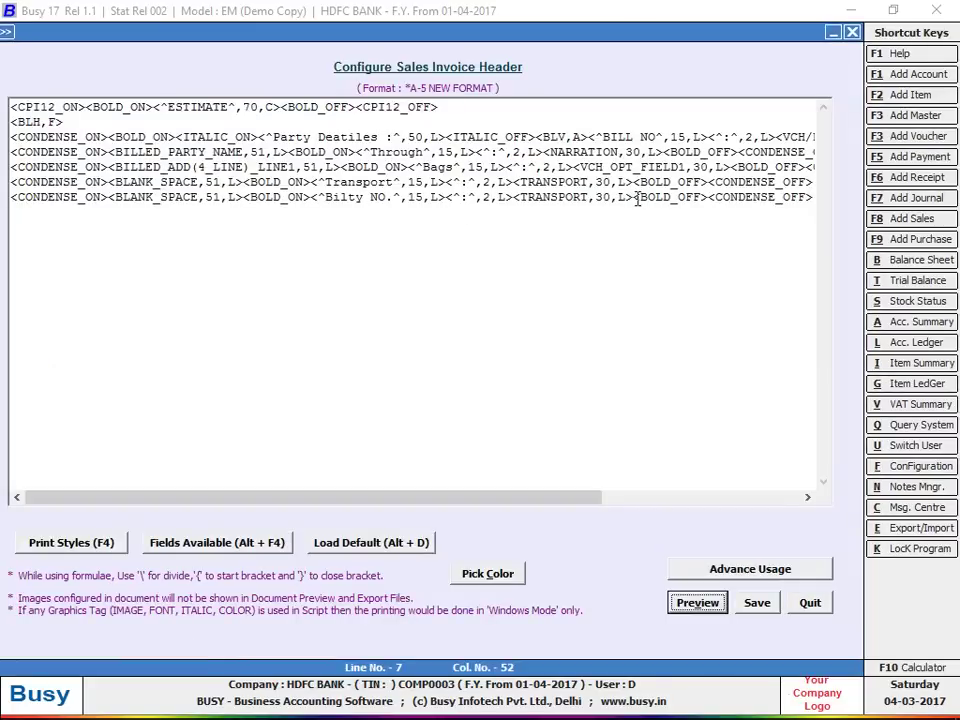
# Replace TRANSPORT,30,L on the Bilty NO. line with the GR/RR_NO voucher header field and save
pyautogui.moveTo(633, 197); pyautogui.dragTo(520, 199)
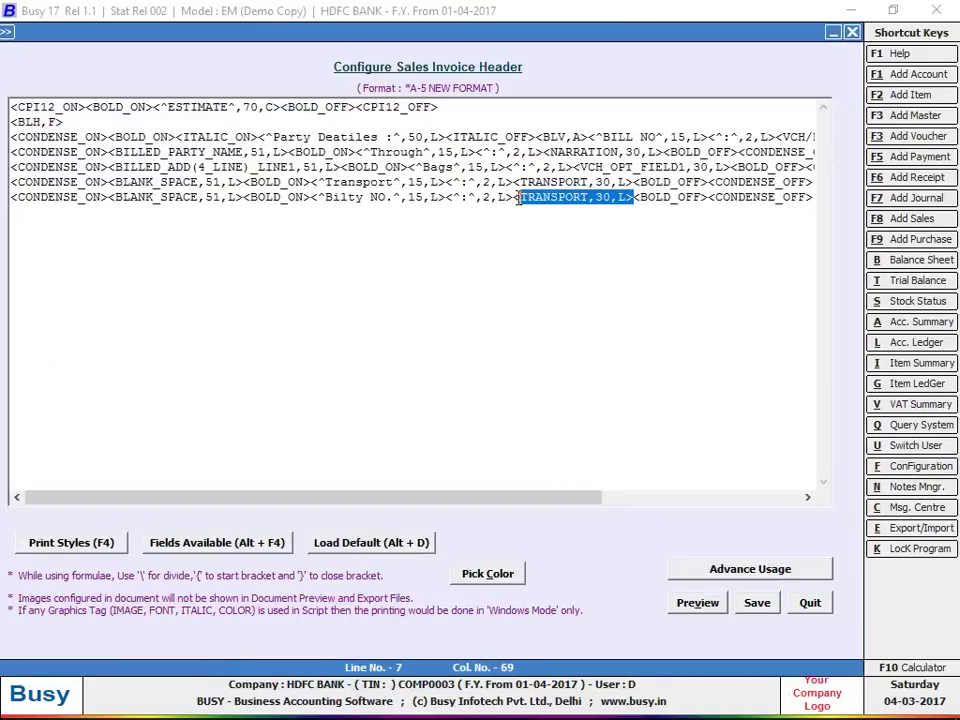
pyautogui.press('Delete')
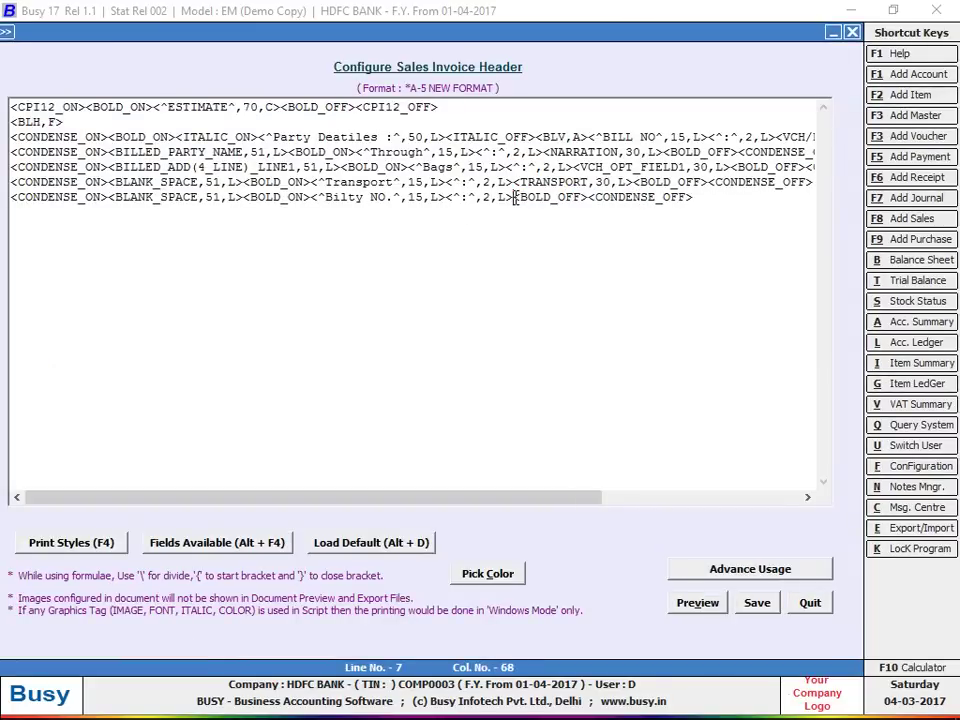
pyautogui.hotkey('alt', 'F4')
pyautogui.press('Down')
pyautogui.press('Right')
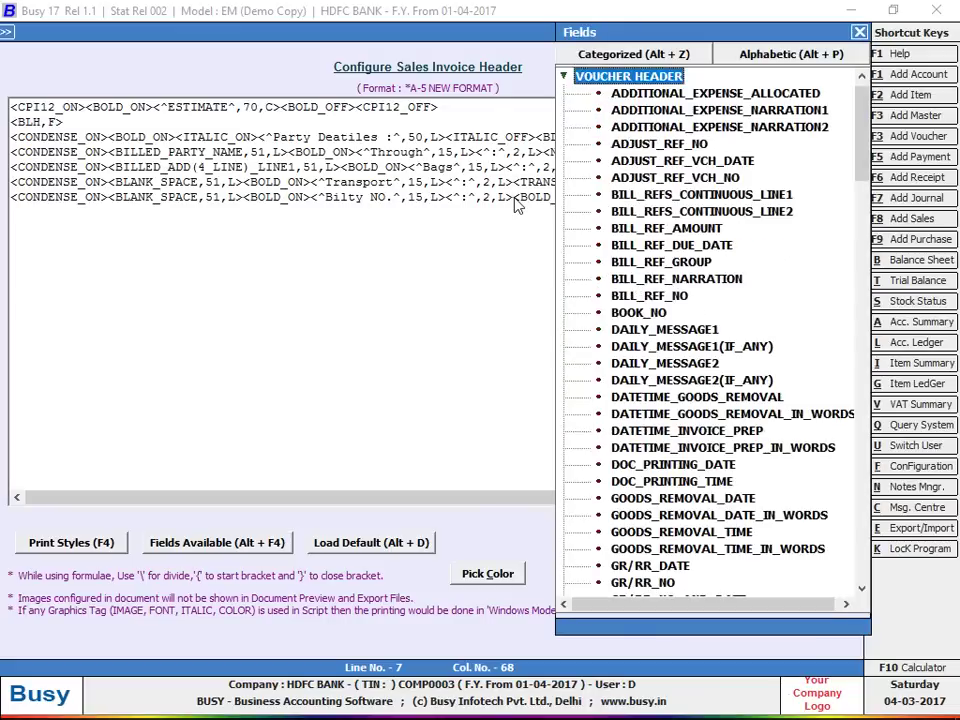
pyautogui.press('Down')
pyautogui.press('Down')
pyautogui.press('Down')
pyautogui.press('Down')
pyautogui.press('Down')
pyautogui.press('Down')
pyautogui.press('Down')
pyautogui.press('Down')
pyautogui.press('Down')
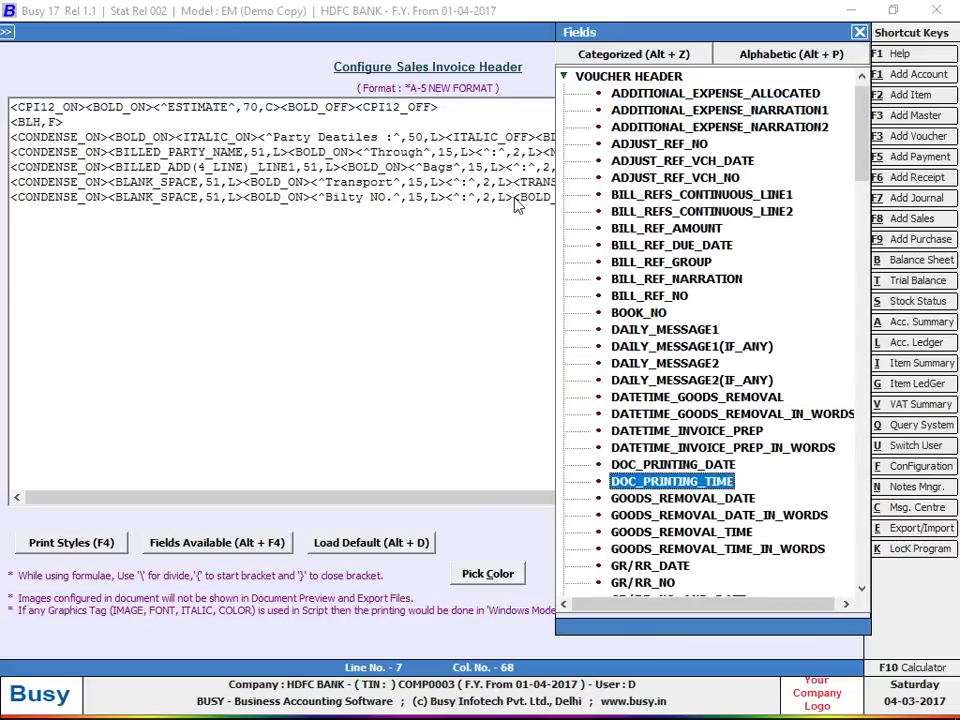
pyautogui.press('Down')
pyautogui.press('Down')
pyautogui.press('Down')
pyautogui.press('Down')
pyautogui.press('Down')
pyautogui.press('Down')
pyautogui.press('Return')
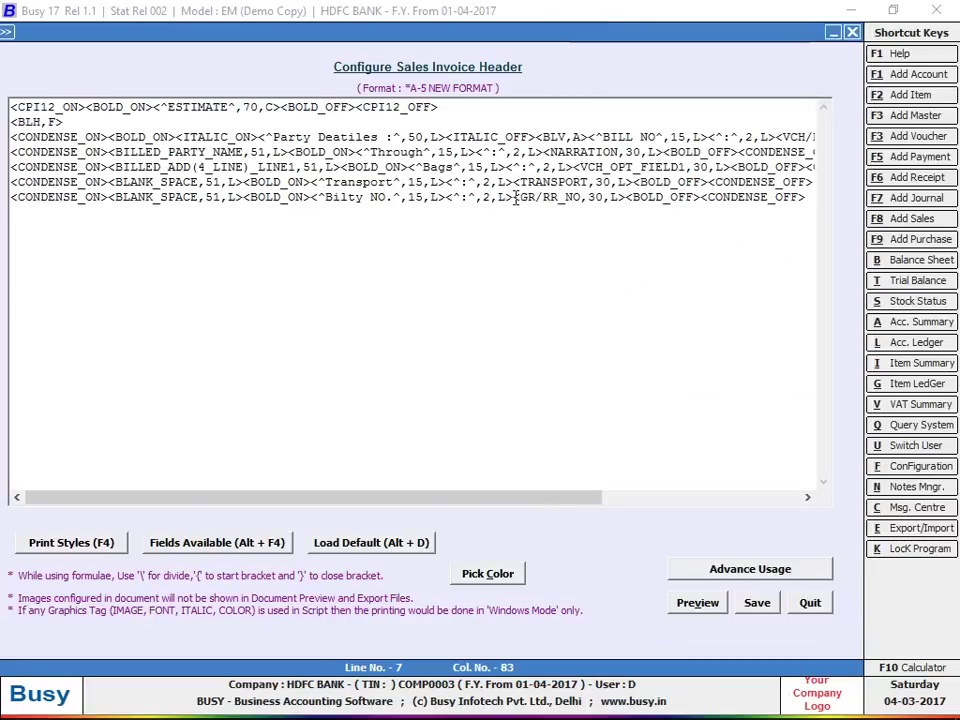
pyautogui.press('Escape')
pyautogui.press('Return')
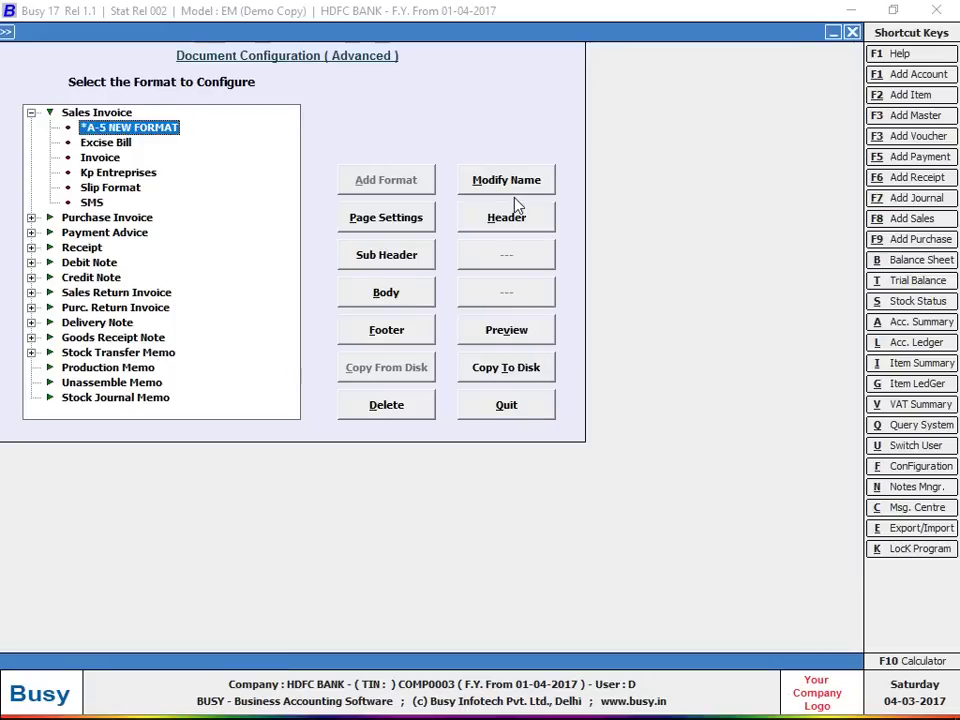
# Preview the ESTIMATE layout twice to check the Bill No, Transport and Bilty NO. rows, then reopen the header script
pyautogui.press('p')
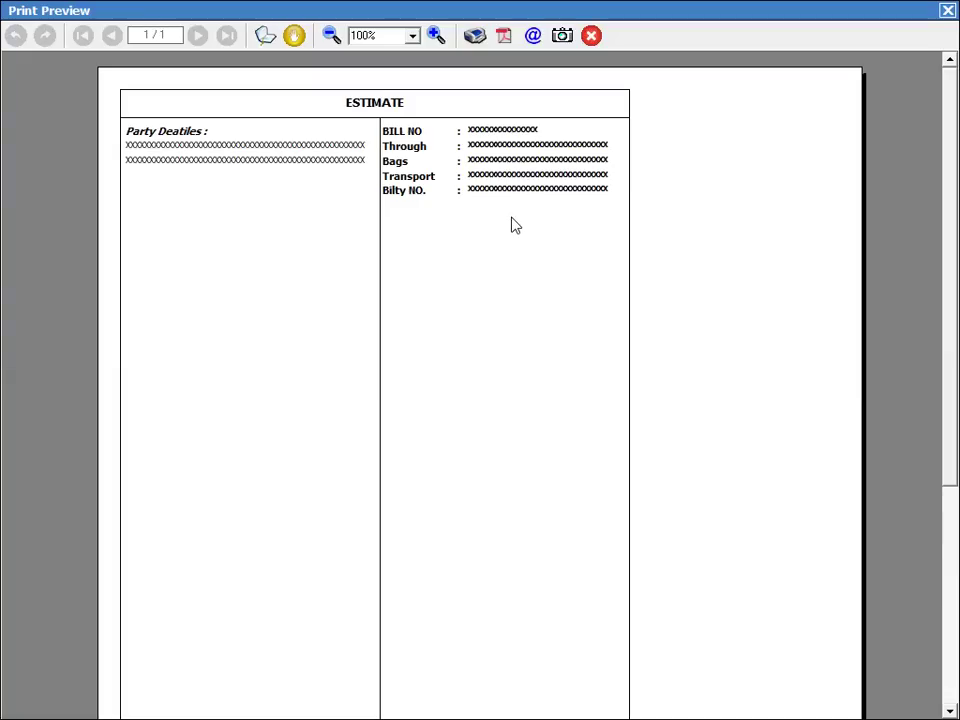
pyautogui.press('Escape')
pyautogui.press('p')
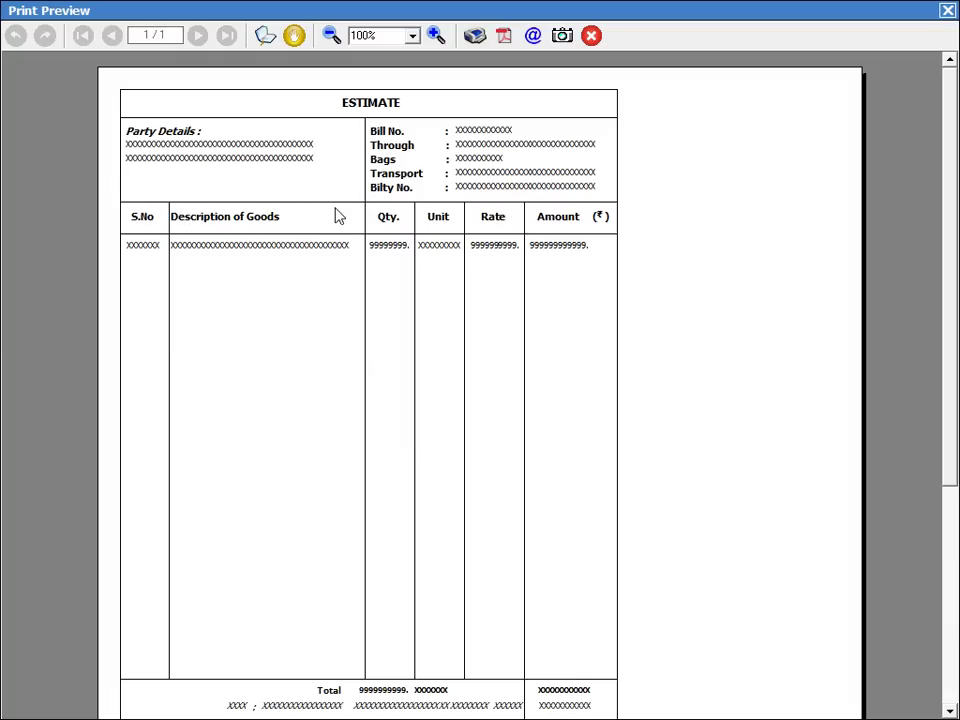
pyautogui.press('Escape')
pyautogui.click(490, 217)
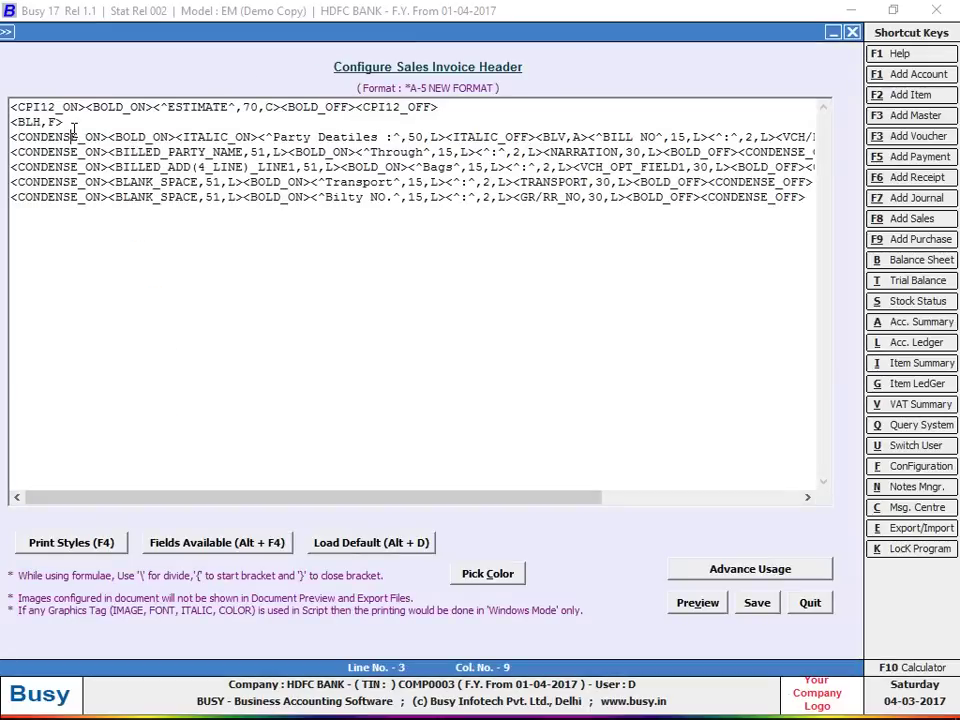
# Copy the <BLH,F> tag from line 2 onto a new line 8 below Bilty NO
pyautogui.click(65, 121)
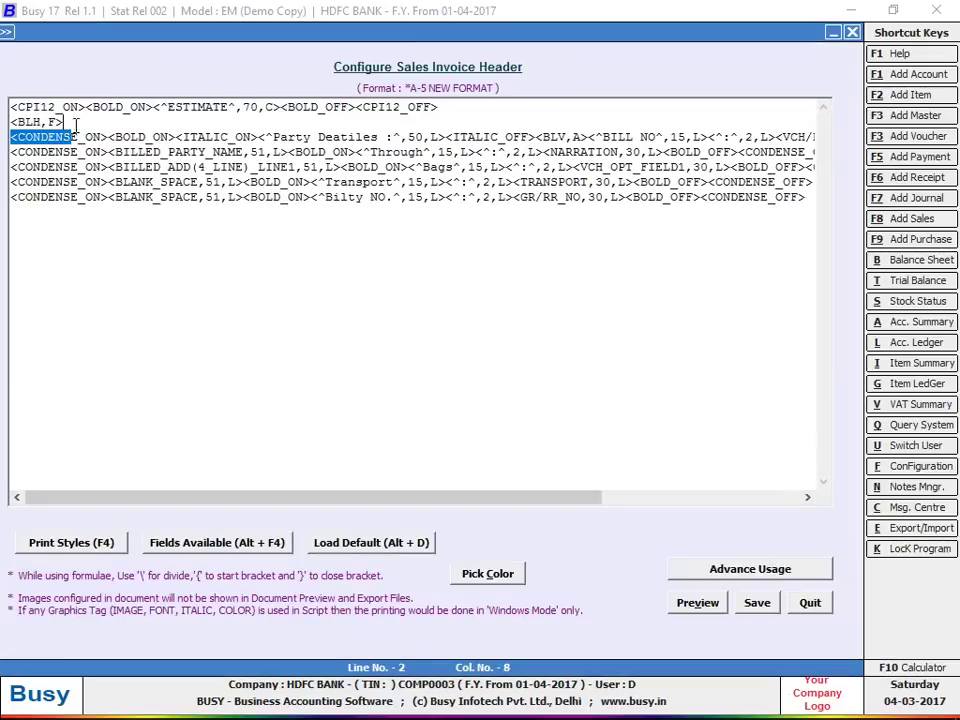
pyautogui.hotkey('shift', 'Home')
pyautogui.hotkey('ctrl', 'c')
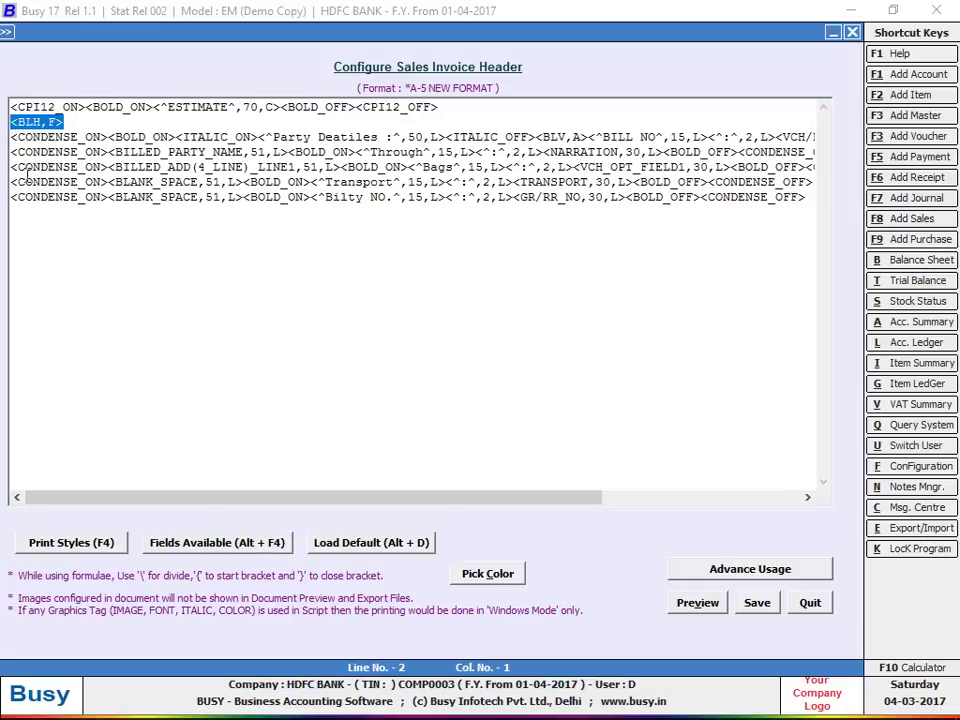
pyautogui.click(33, 208)
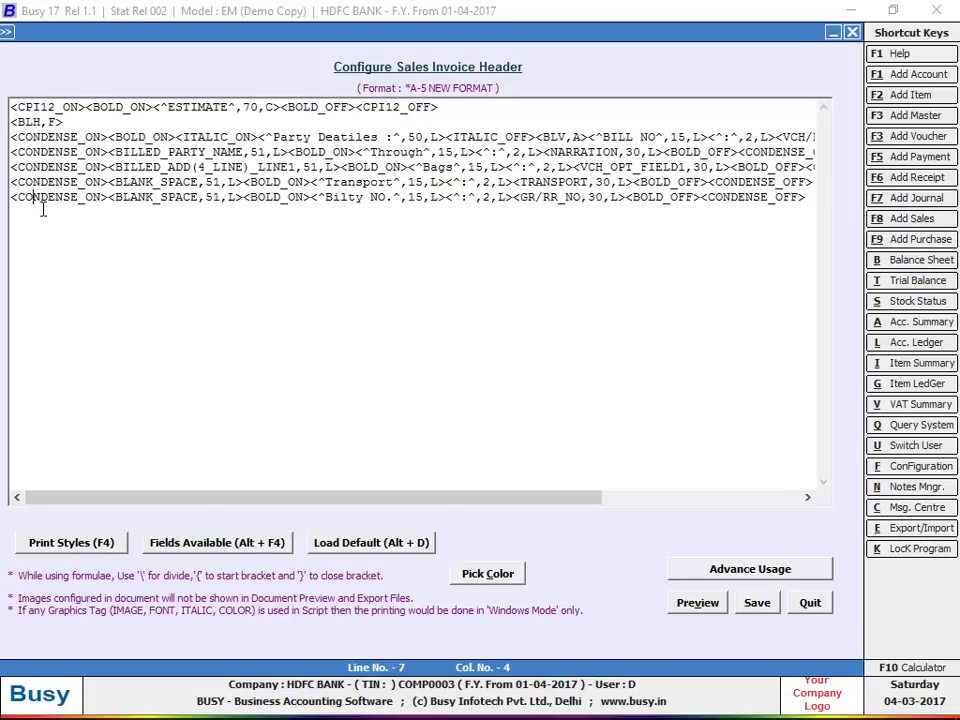
pyautogui.press('Down')
pyautogui.hotkey('ctrl', 'v')
# Preview the header to check the new border line beneath the Bilty NO. row
pyautogui.hotkey('alt', 'p')
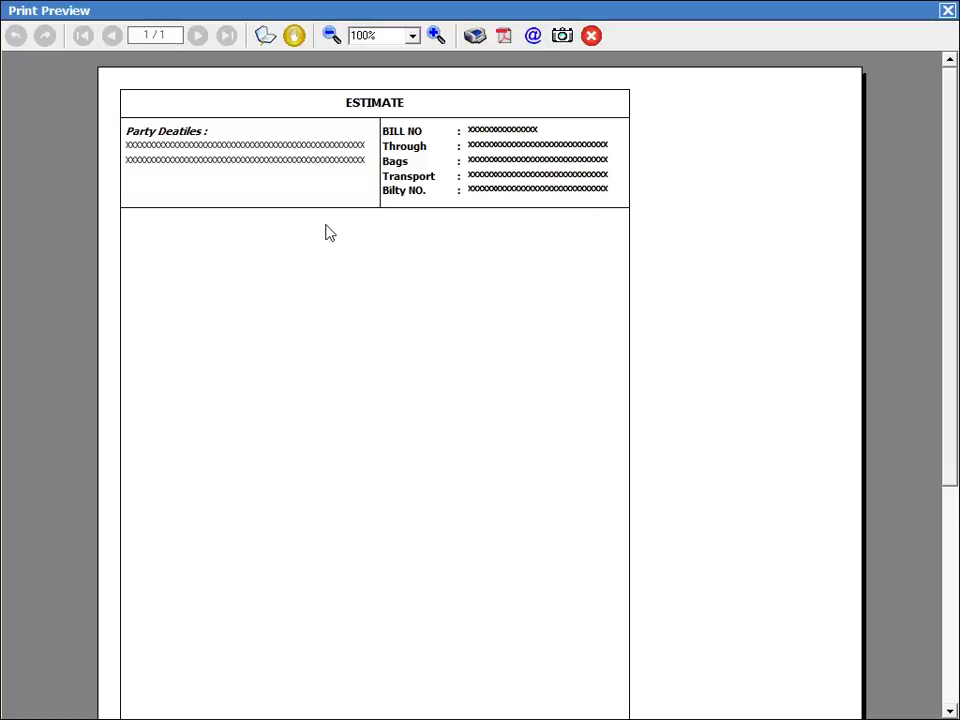
pyautogui.press('Escape')
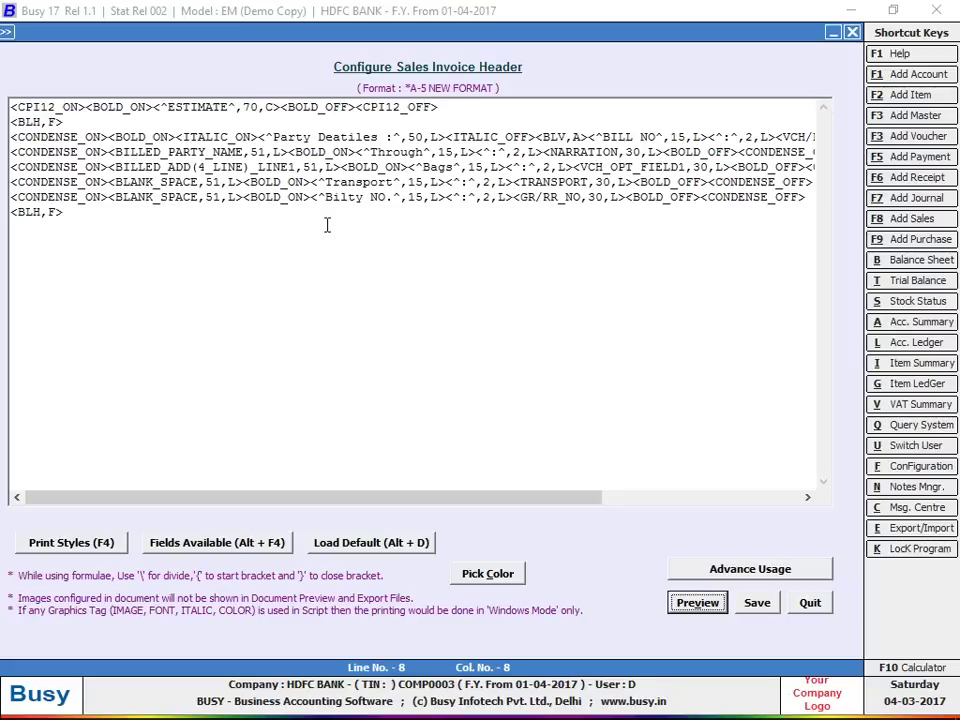
pyautogui.click(122, 216)
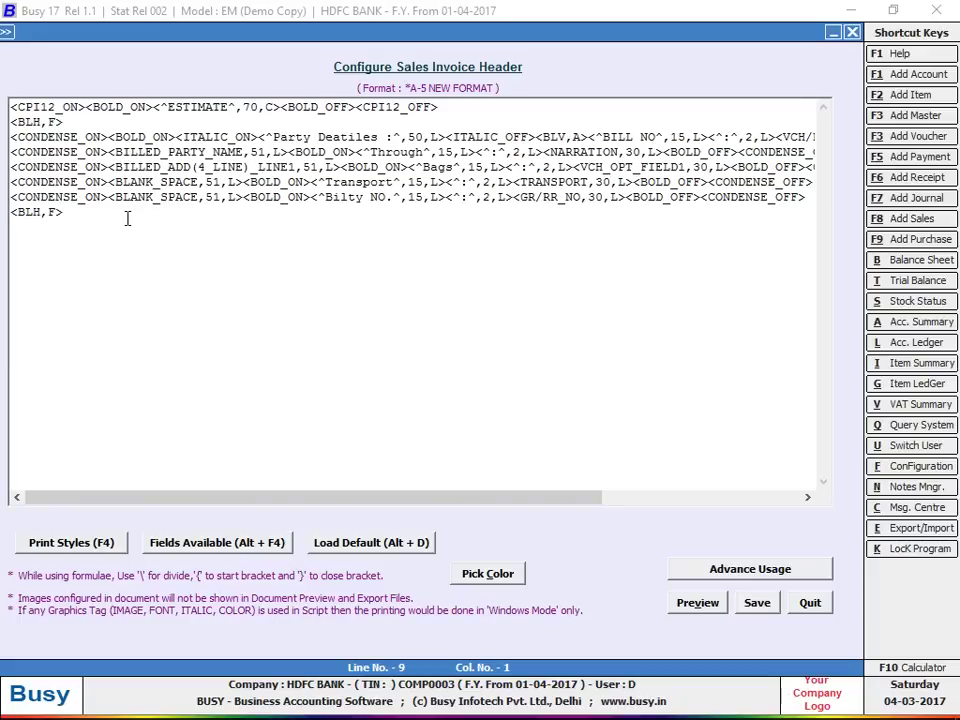
pyautogui.hotkey('alt', 'Tab')
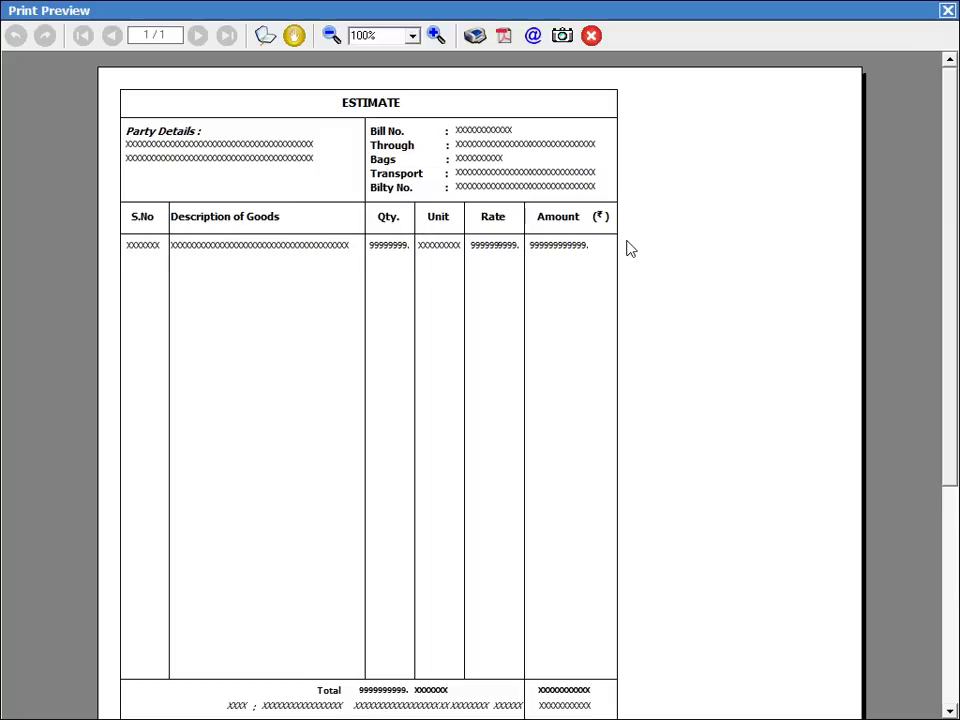
pyautogui.press('Escape')
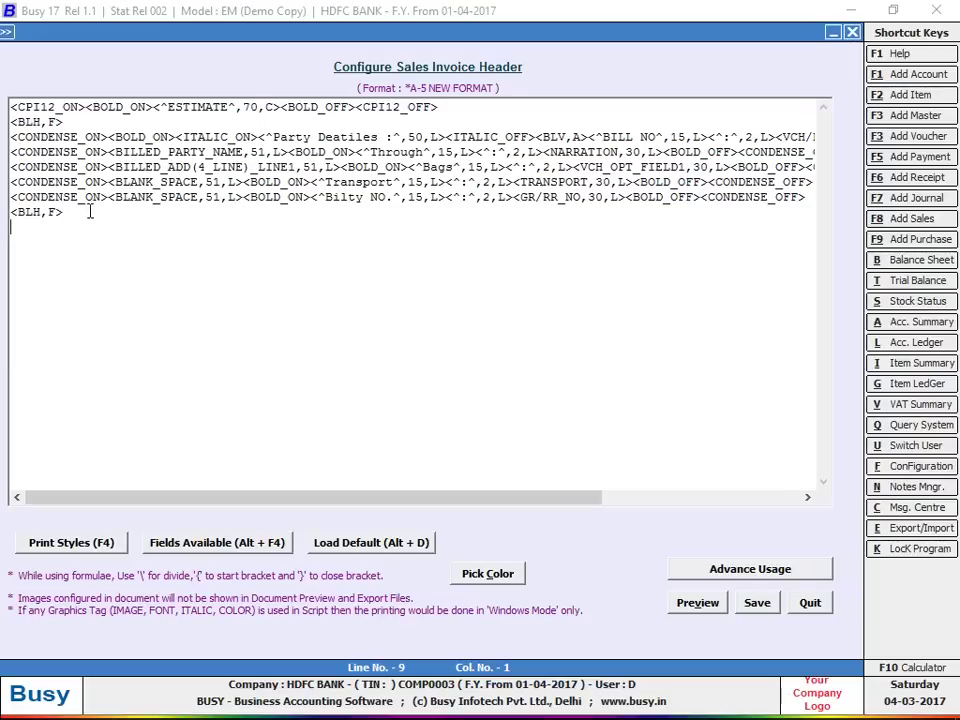
# Start line 9 with the CONDENSE_ON and BOLD_ON print style tags
pyautogui.press('F4')
pyautogui.press('Down')
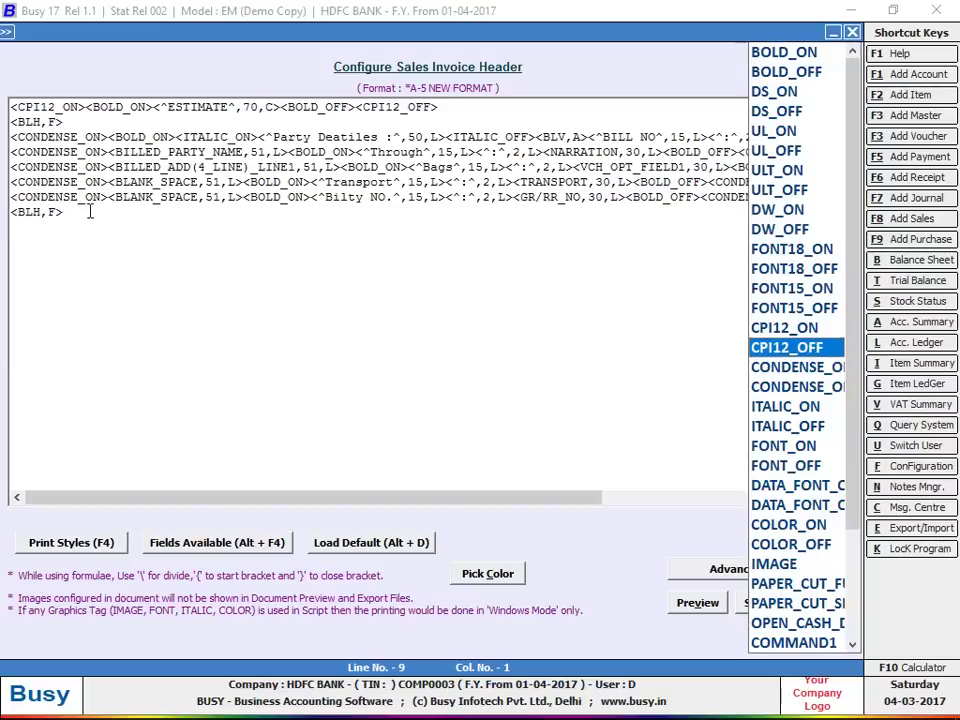
pyautogui.press('Down')
pyautogui.press('Return')
pyautogui.press('F4')
pyautogui.press('b')
pyautogui.press('Return')
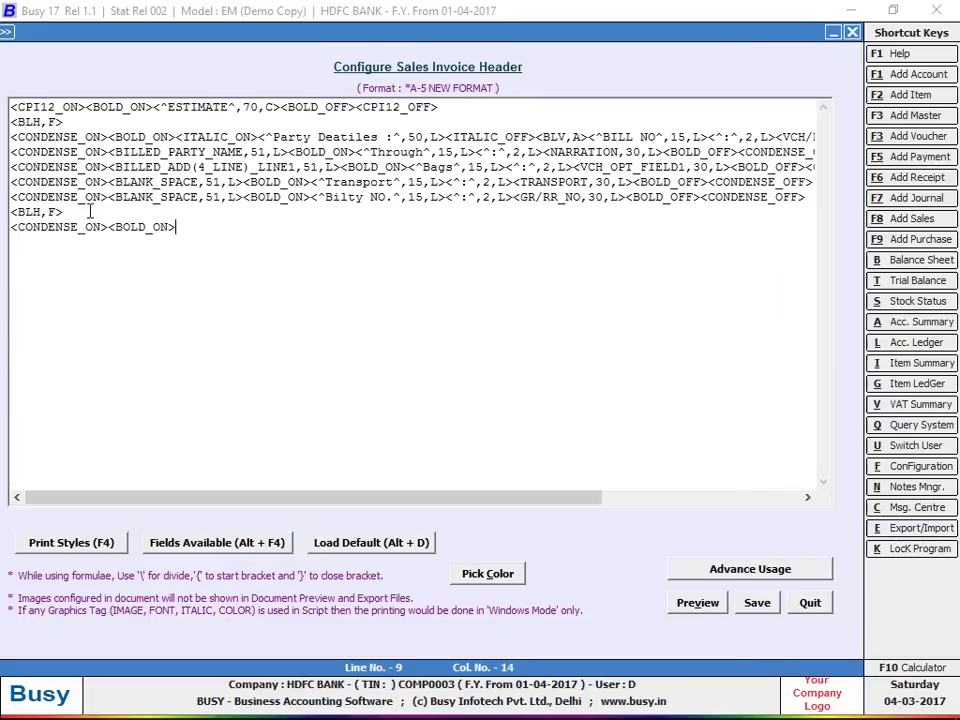
pyautogui.hotkey('shift', 'Home')
pyautogui.press('Home')
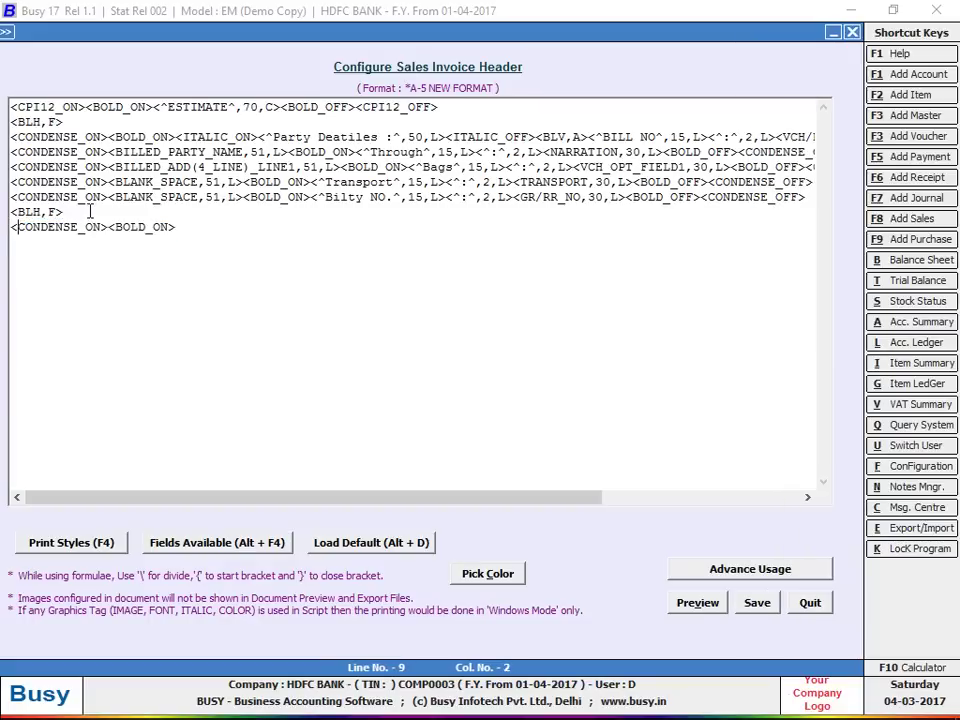
pyautogui.press('Left')
pyautogui.press('Right')
pyautogui.press('Right')
pyautogui.press('Right')
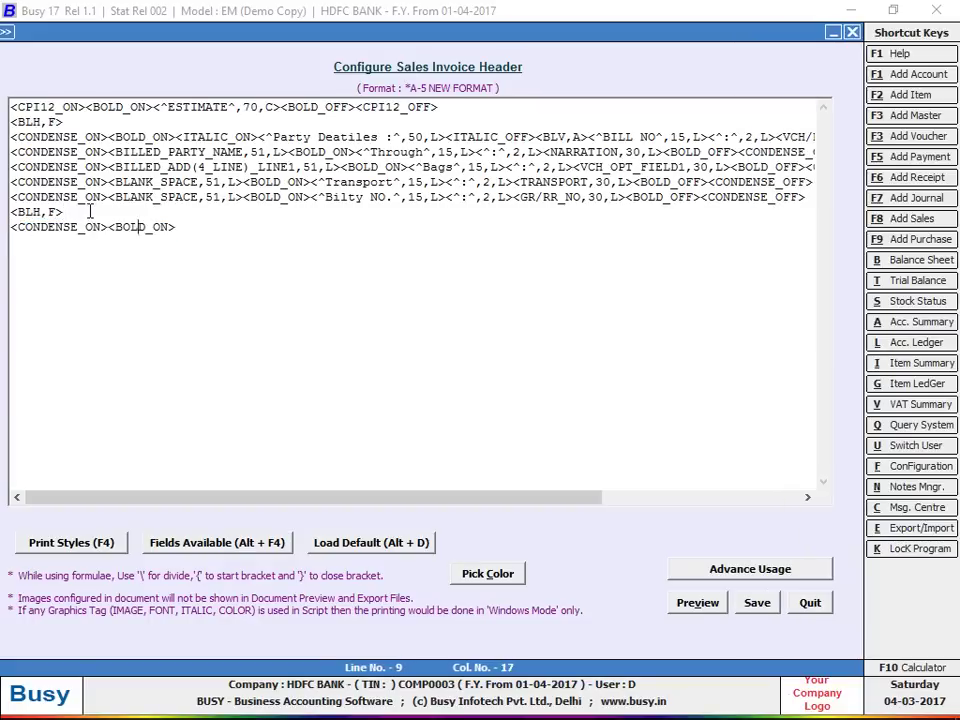
pyautogui.press('Right')
pyautogui.press('Right')
pyautogui.press('Right')
pyautogui.press('Right')
pyautogui.press('Right')
# Add the S.NO caption, 5 wide, with a dot spacer and a vertical border tag corrected to <BLV,A>
pyautogui.write('<^')
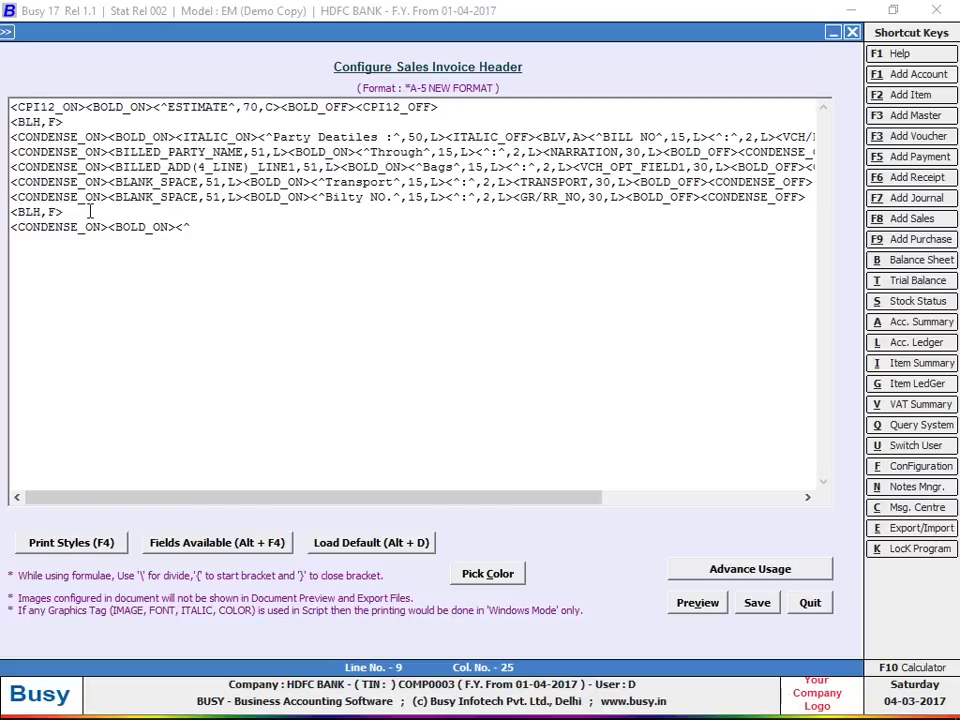
pyautogui.write('S.NO')
pyautogui.write('^,5,')
pyautogui.write('L><')
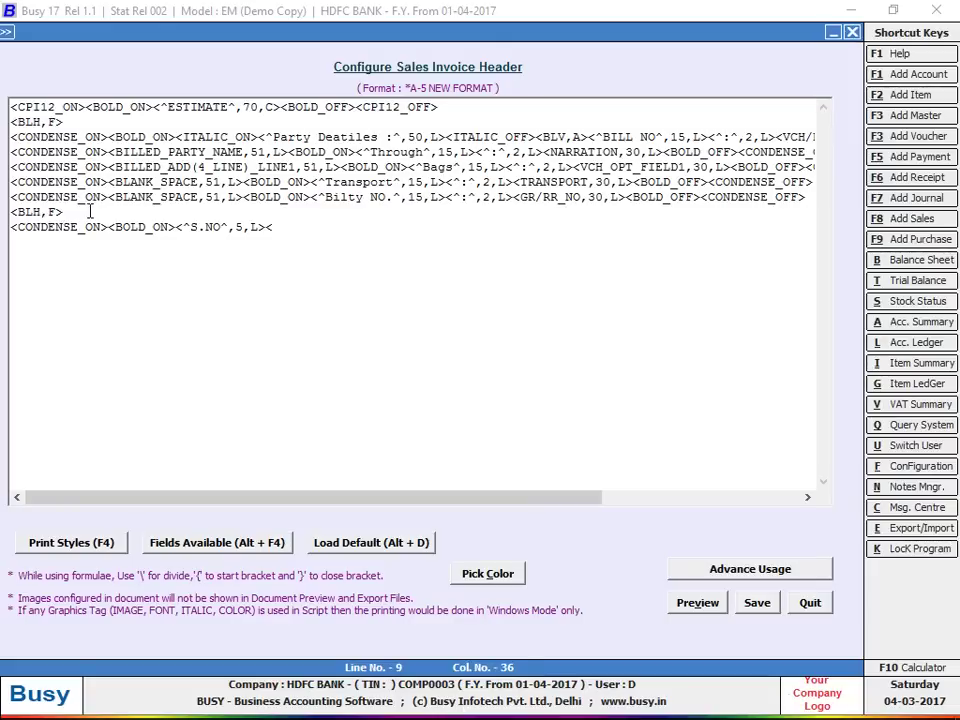
pyautogui.write('^.^,1')
pyautogui.write(',L>')
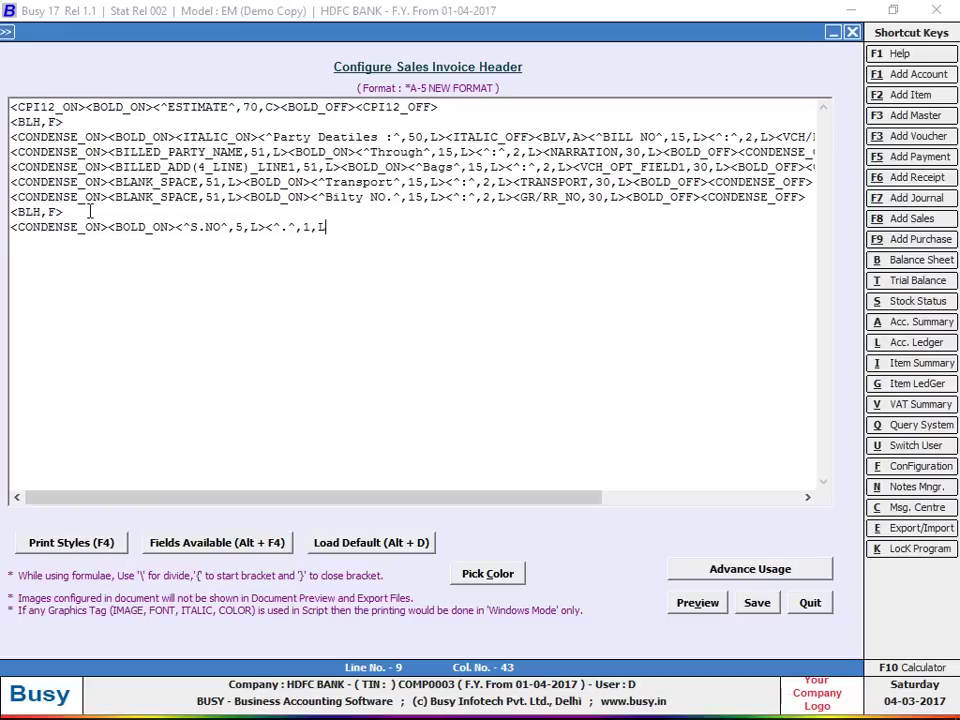
pyautogui.write('<BL')
pyautogui.write('AV')
pyautogui.press('BackSpace')
pyautogui.press('BackSpace')
pyautogui.write('VAM')
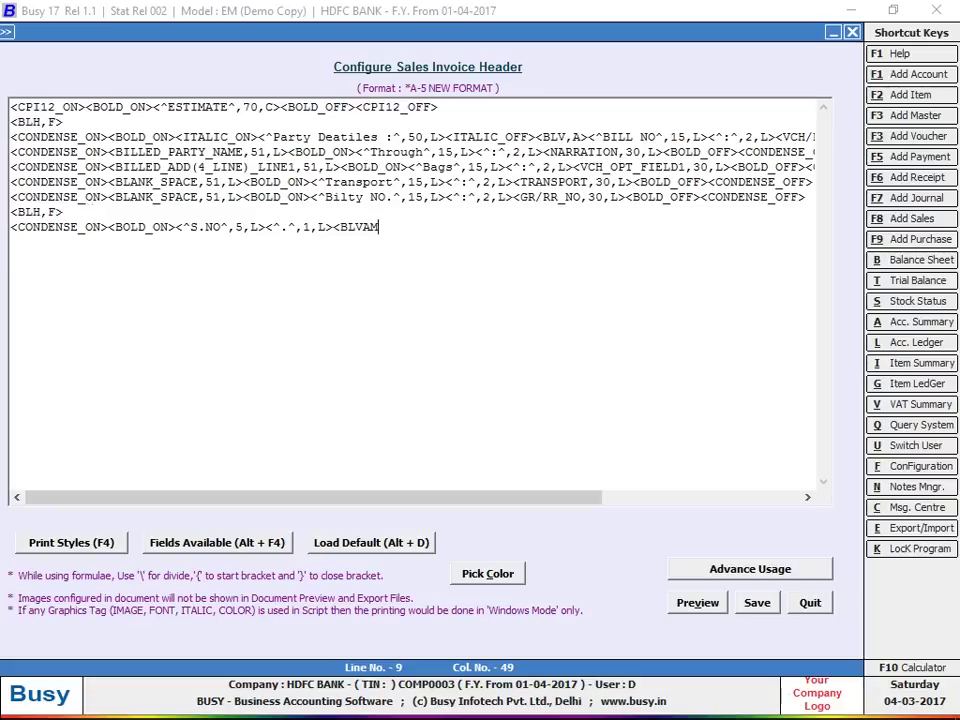
pyautogui.write(',A>')
pyautogui.hotkey('alt', 'v')
pyautogui.press('Escape')
pyautogui.click(332, 227)
pyautogui.press('BackSpace')
pyautogui.press('BackSpace')
pyautogui.press('BackSpace')
pyautogui.press('BackSpace')
pyautogui.press('BackSpace')
pyautogui.press('BackSpace')
pyautogui.press('BackSpace')
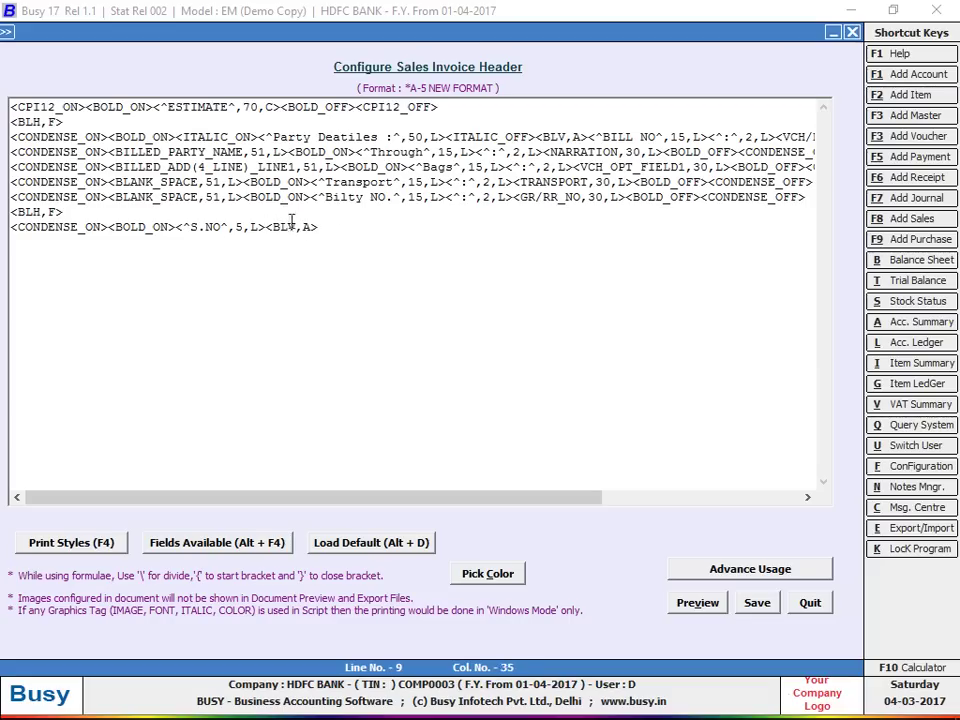
pyautogui.click(324, 226)
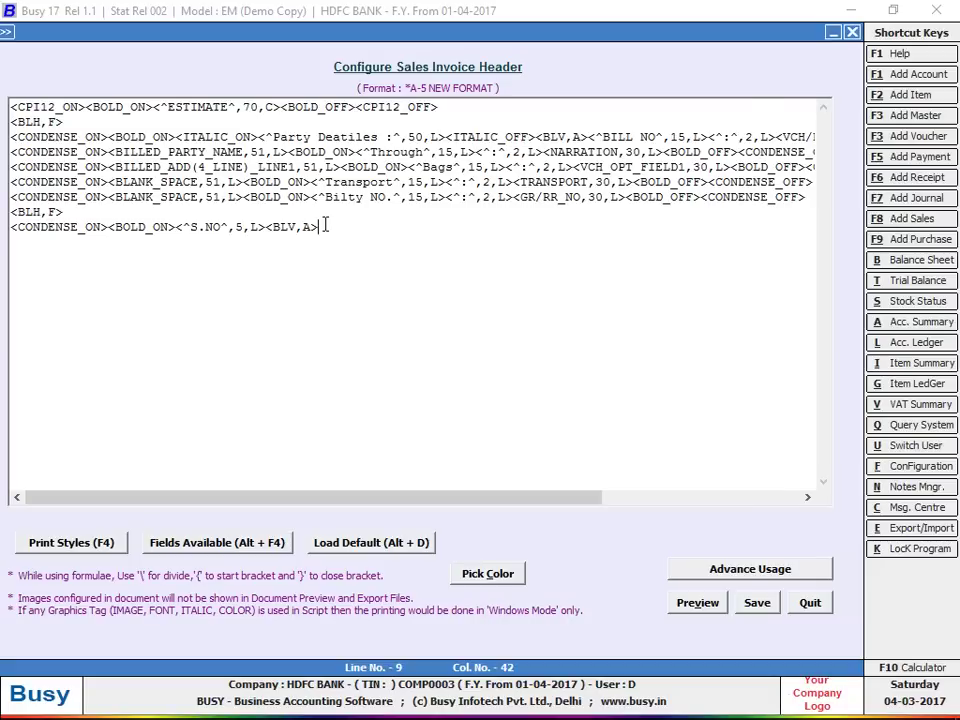
# End the S.NO line with BOLD_OFF and CONDENSE_OFF tags and preview it
pyautogui.write('<')
pyautogui.press('Down')
pyautogui.press('Return')
pyautogui.write('<c')
pyautogui.press('Down')
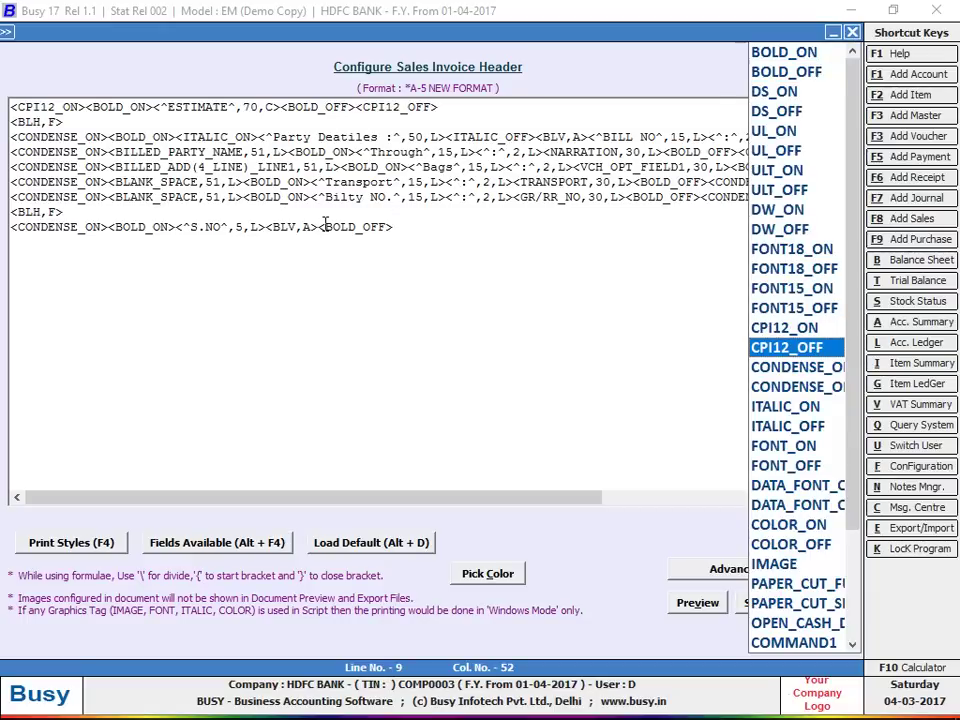
pyautogui.press('Down')
pyautogui.press('Down')
pyautogui.press('Return')
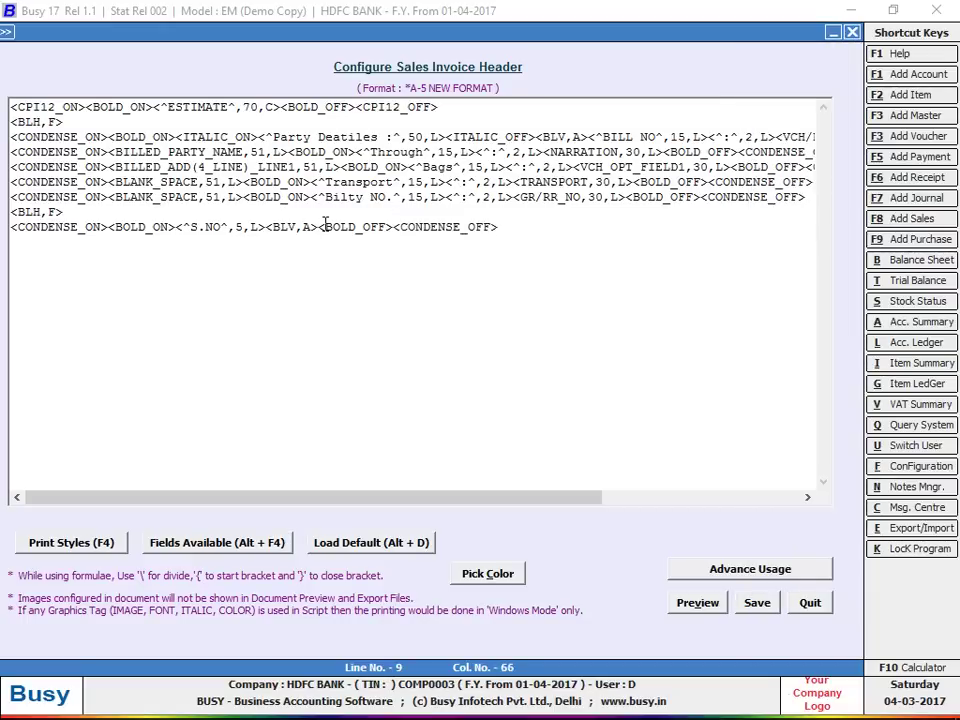
pyautogui.hotkey('alt', 'p')
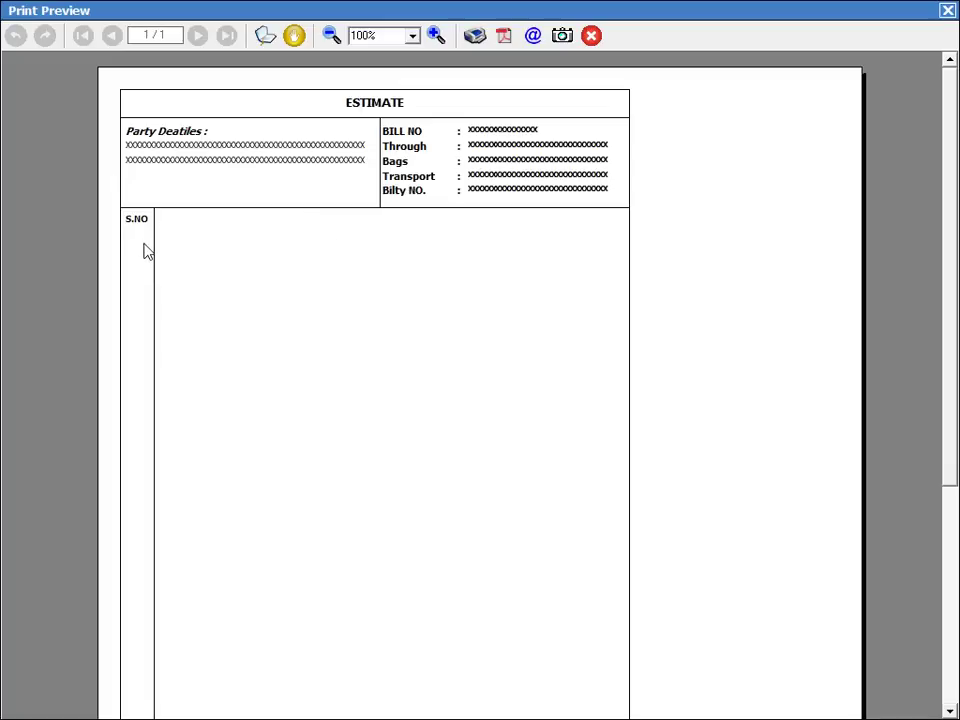
pyautogui.press('Escape')
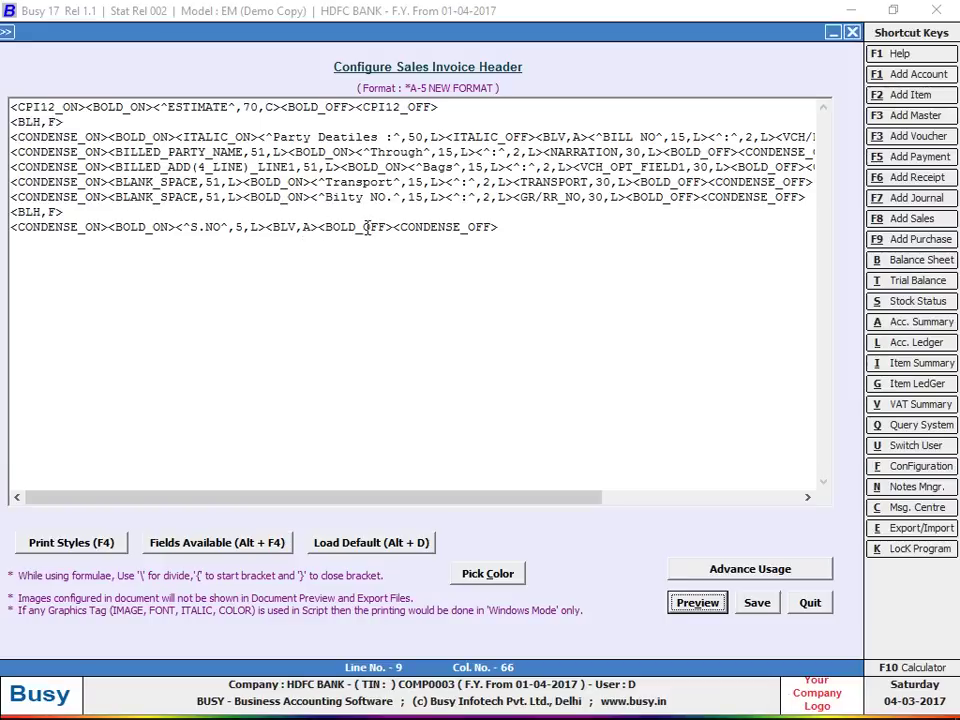
# Widen S.NO to 7 and paste two copies of the S.NO heading with its border
pyautogui.click(245, 226)
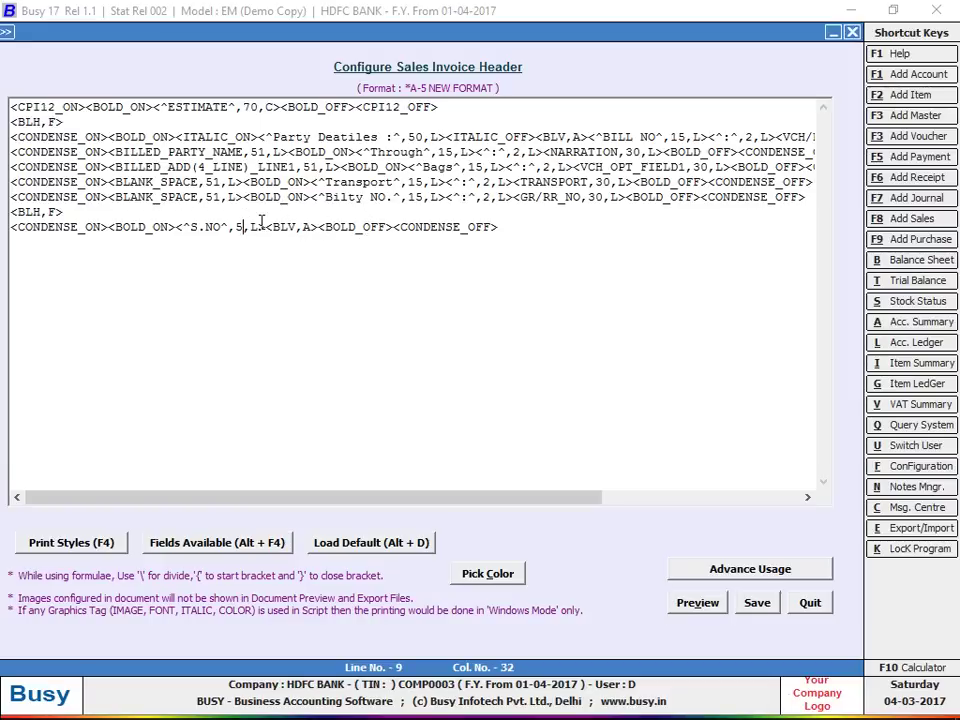
pyautogui.press('BackSpace')
pyautogui.write('7')
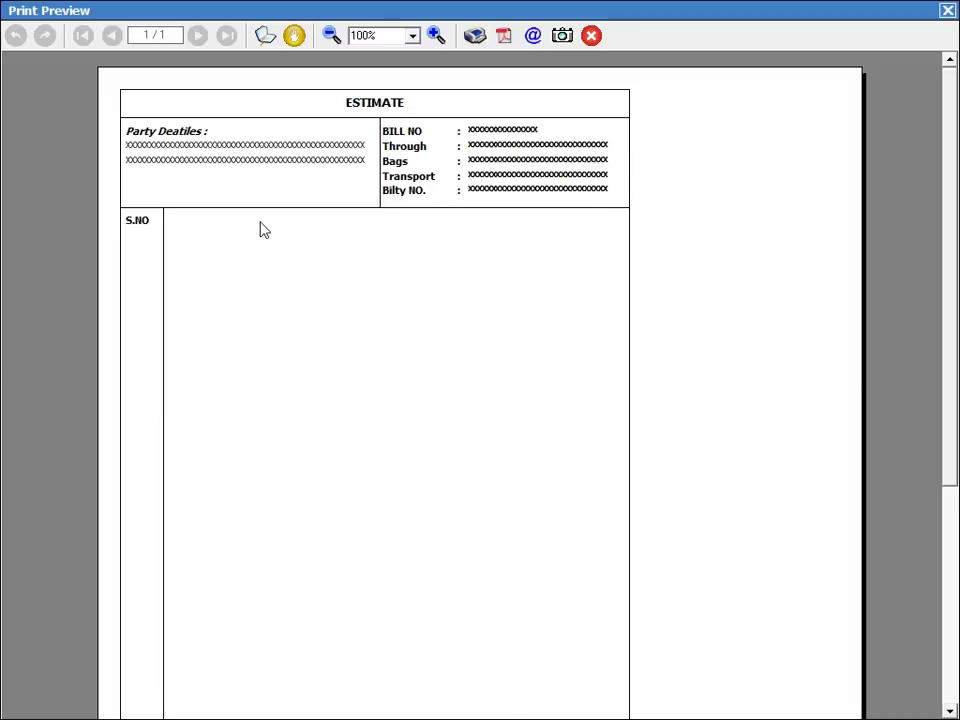
pyautogui.press('Escape')
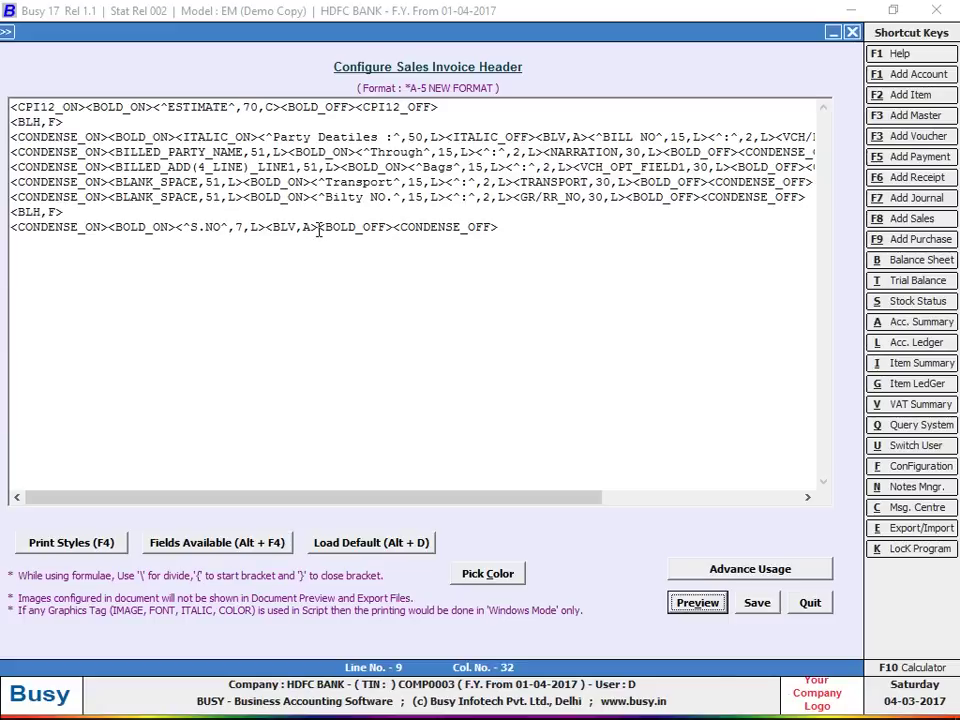
pyautogui.moveTo(320, 228); pyautogui.dragTo(187, 244)
pyautogui.hotkey('ctrl', 'c')
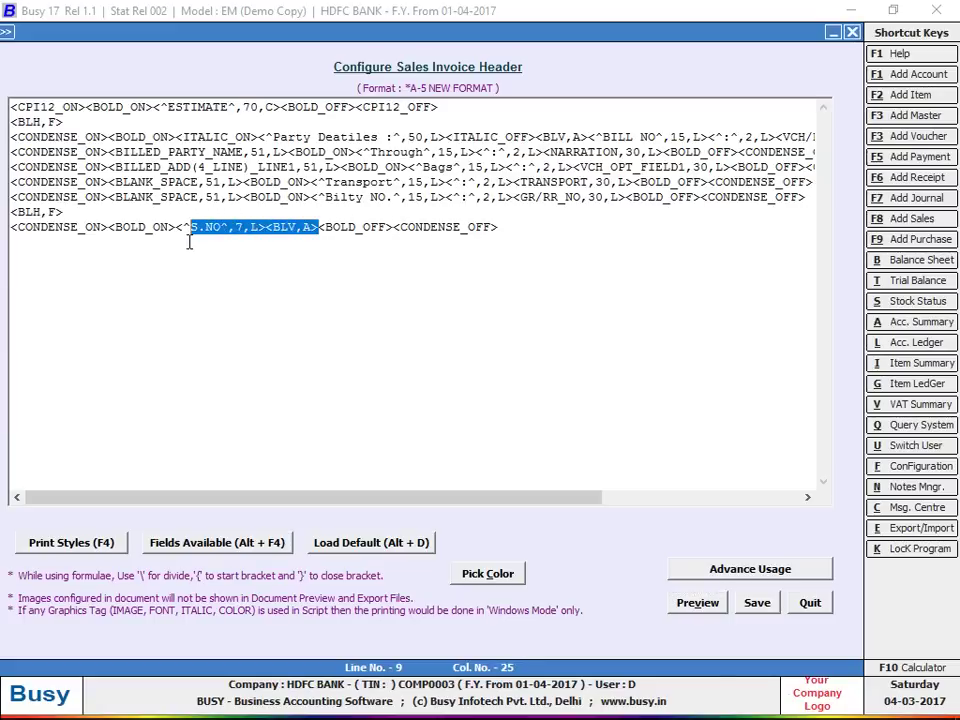
pyautogui.click(321, 227)
pyautogui.hotkey('ctrl', 'v')
pyautogui.hotkey('ctrl', 'v')
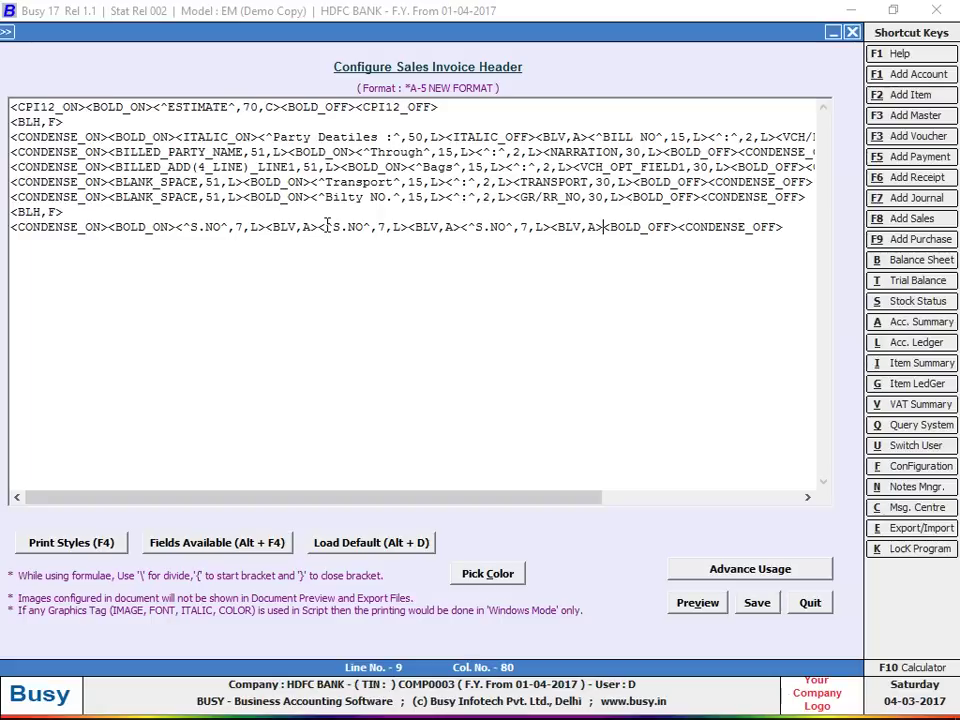
pyautogui.hotkey('ctrl', 'v')
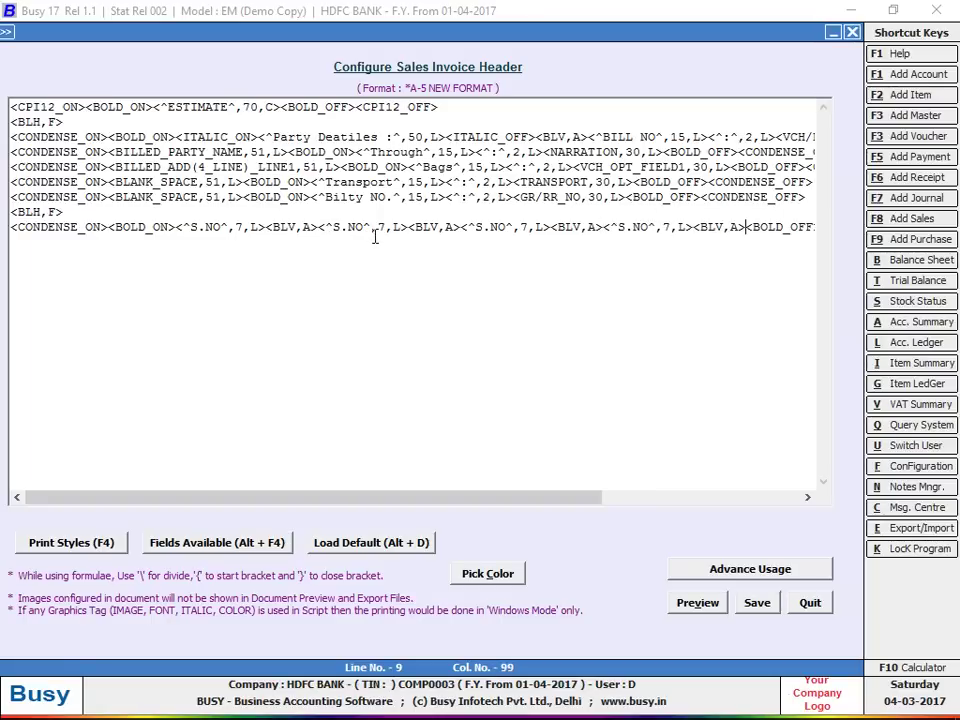
# Turn the first copy into a Goods heading 45 wide and preview it
pyautogui.click(368, 226)
pyautogui.press('BackSpace')
pyautogui.press('BackSpace')
pyautogui.press('BackSpace')
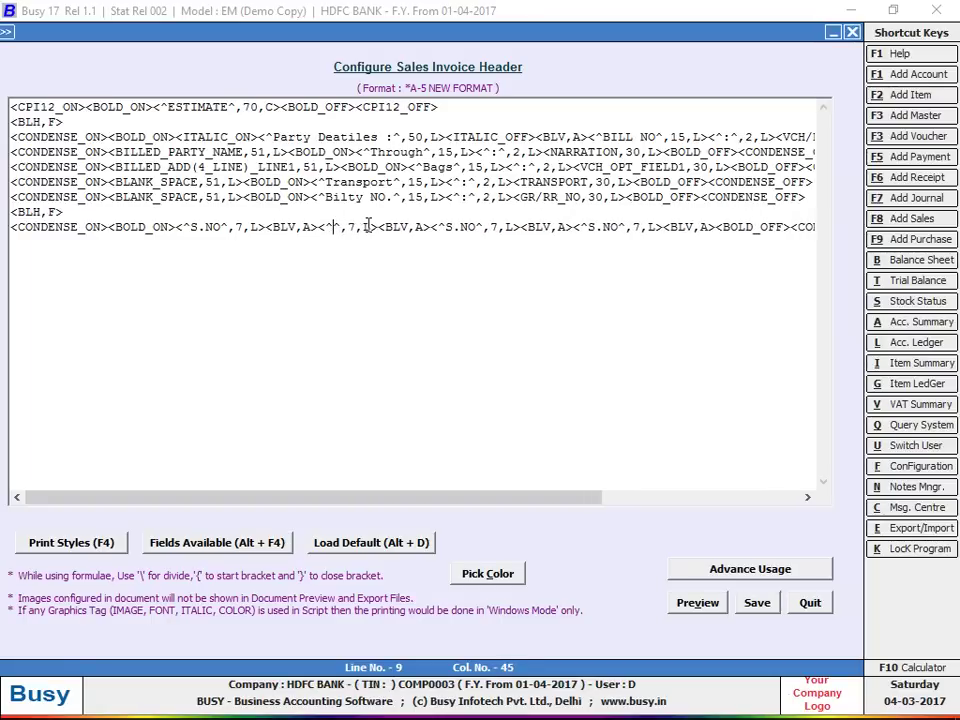
pyautogui.write('G')
pyautogui.write('oods')
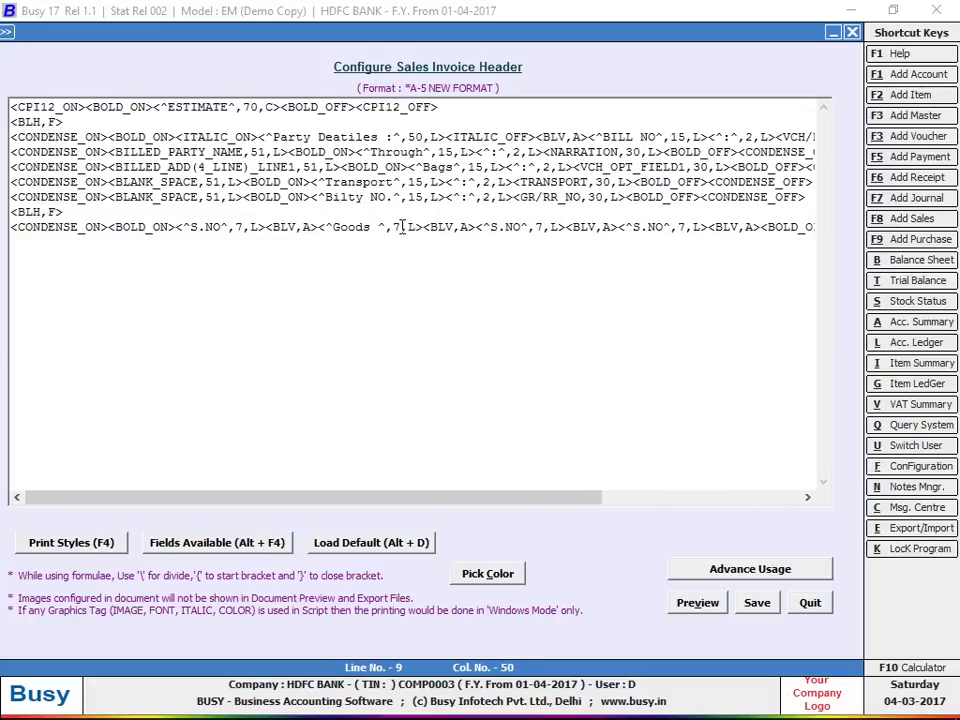
pyautogui.press('BackSpace')
pyautogui.press('BackSpace')
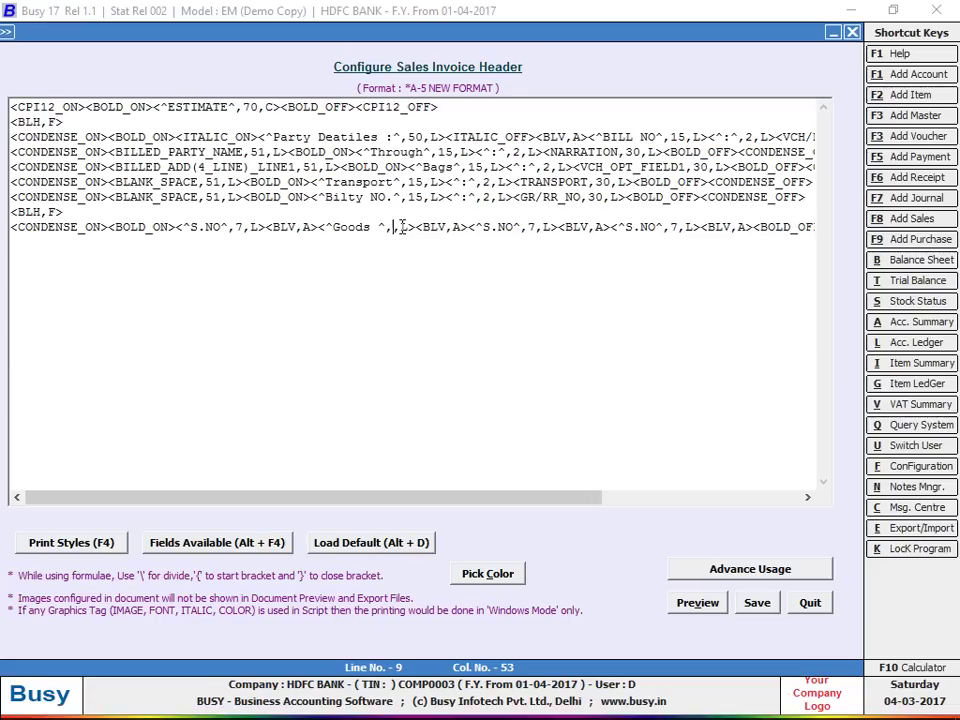
pyautogui.write('45')
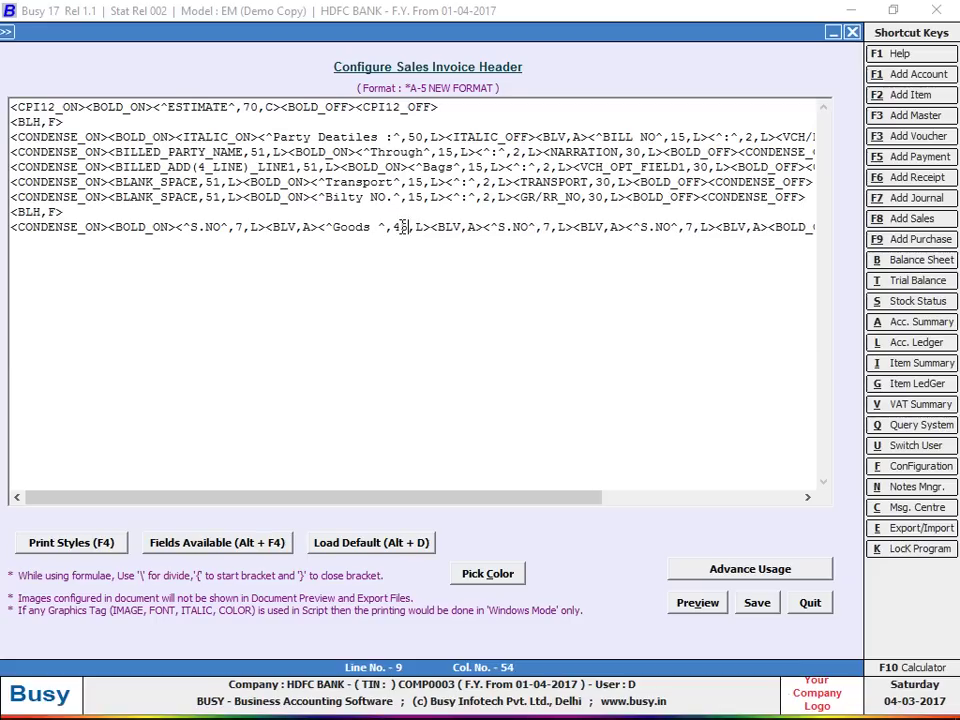
pyautogui.hotkey('alt', 'p')
pyautogui.press('Escape')
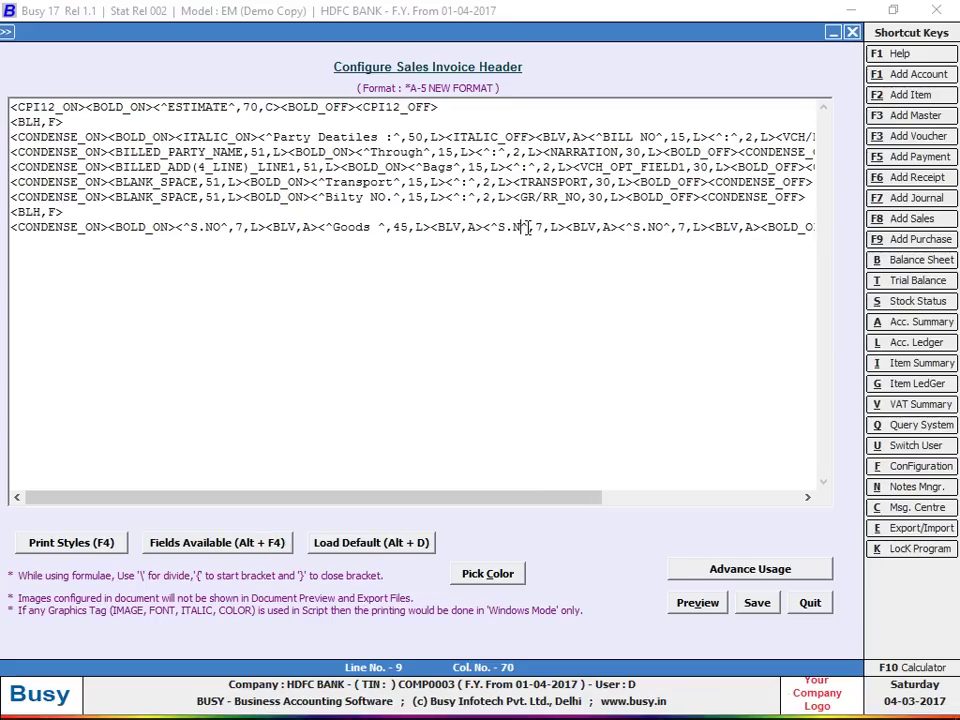
# Turn the next copy into a QTY heading 11 wide and preview it
pyautogui.press('BackSpace')
pyautogui.press('BackSpace')
pyautogui.press('BackSpace')
pyautogui.press('BackSpace')
pyautogui.write('q')
pyautogui.press('BackSpace')
pyautogui.write('QT')
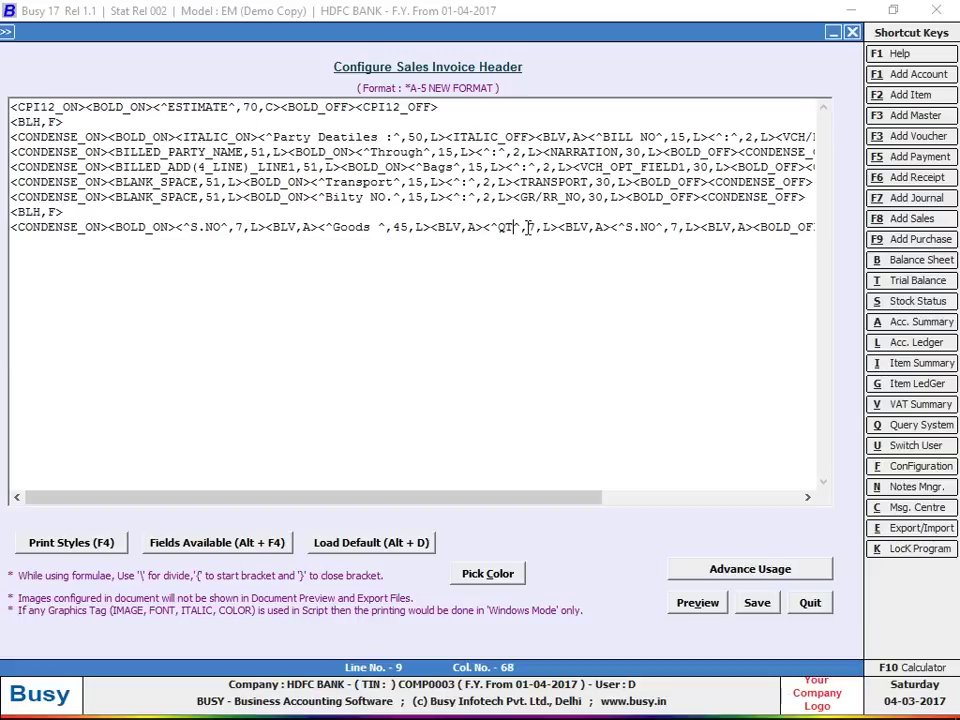
pyautogui.write('Y')
pyautogui.press('Right')
pyautogui.press('Right')
pyautogui.press('Right')
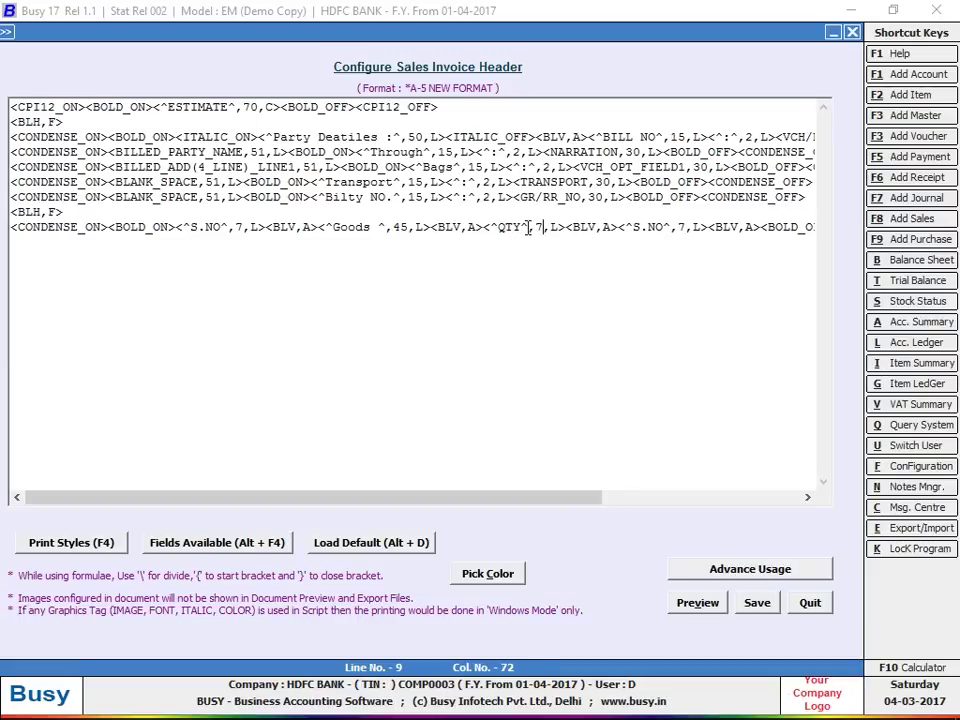
pyautogui.press('BackSpace')
pyautogui.write('11')
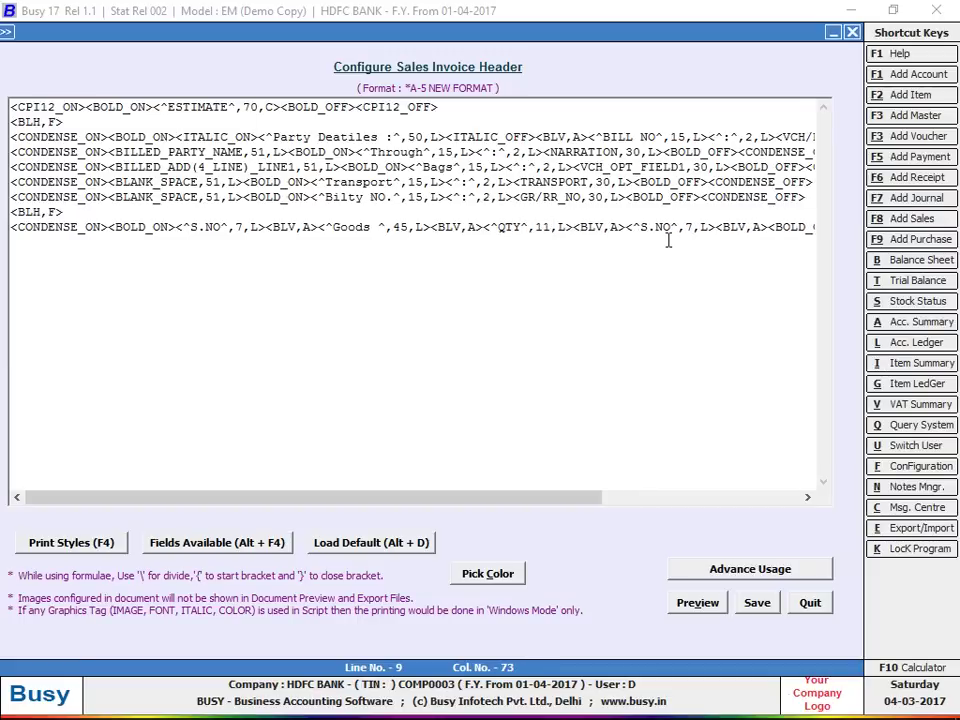
pyautogui.click(668, 227)
pyautogui.hotkey('alt', 'v')
pyautogui.press('Escape')
# Relabel the last copy UNIT, change its width, and preview the new columns
pyautogui.press('BackSpace')
pyautogui.press('BackSpace')
pyautogui.press('BackSpace')
pyautogui.press('BackSpace')
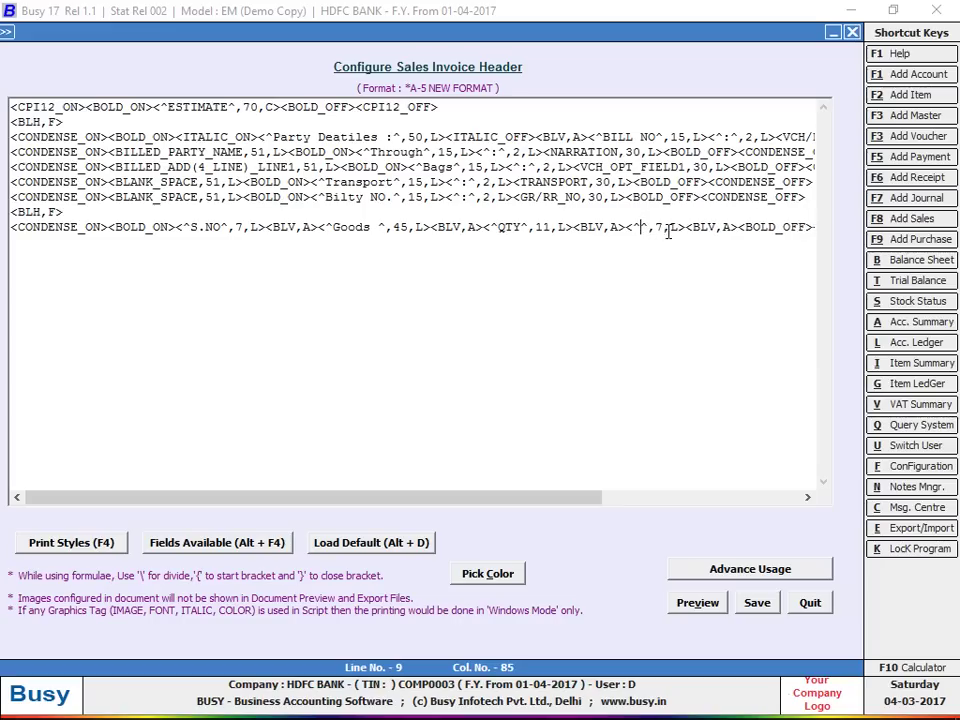
pyautogui.write('UNIT')
pyautogui.press('Right')
pyautogui.press('Right')
pyautogui.press('Right')
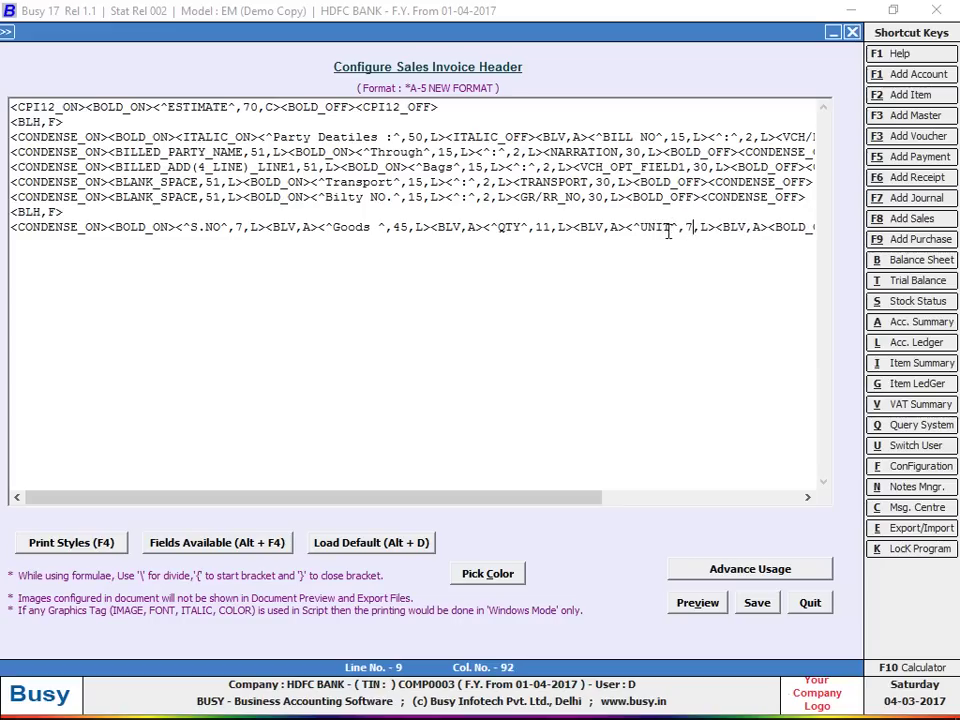
pyautogui.press('BackSpace')
pyautogui.write('11')
pyautogui.hotkey('alt', 'v')
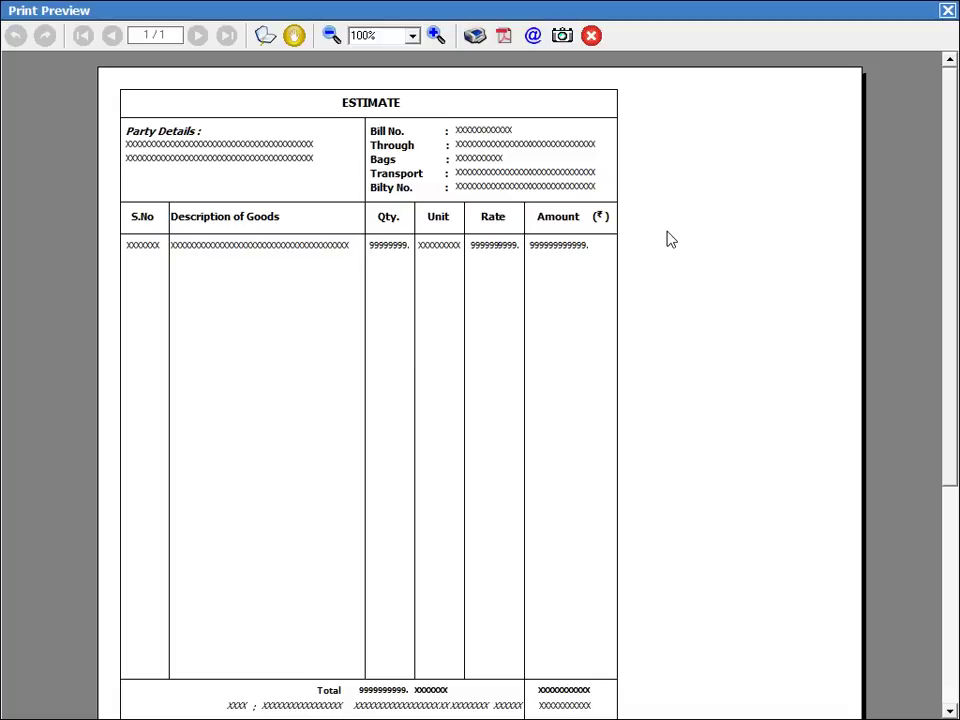
pyautogui.press('Escape')
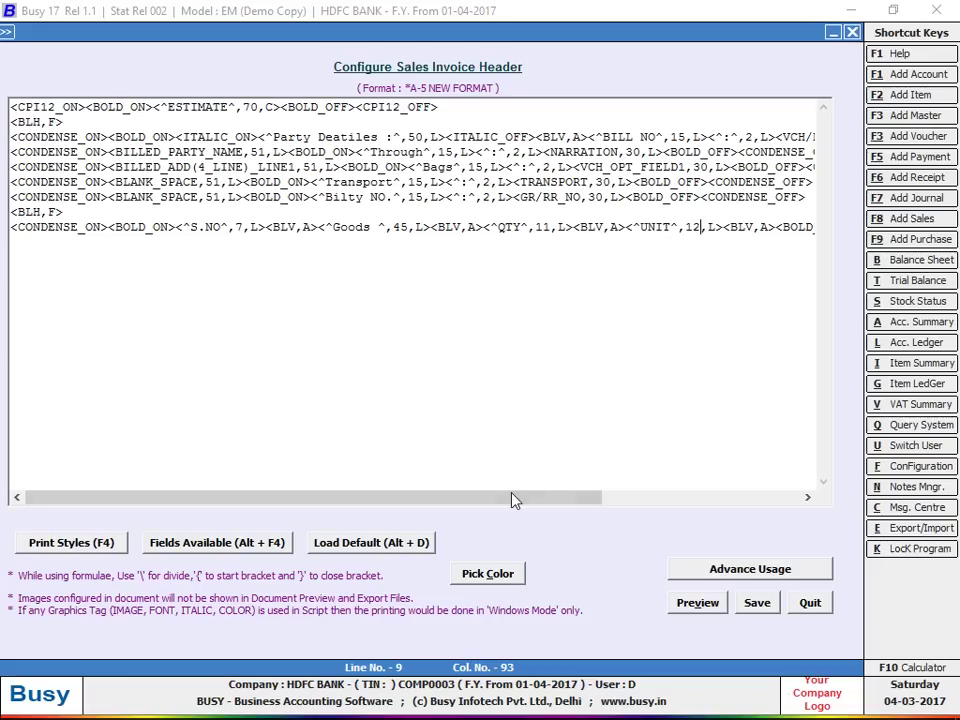
# Change the QTY heading's alignment to centred (C) and preview the header
pyautogui.moveTo(513, 497); pyautogui.dragTo(520, 500)
pyautogui.click(553, 227)
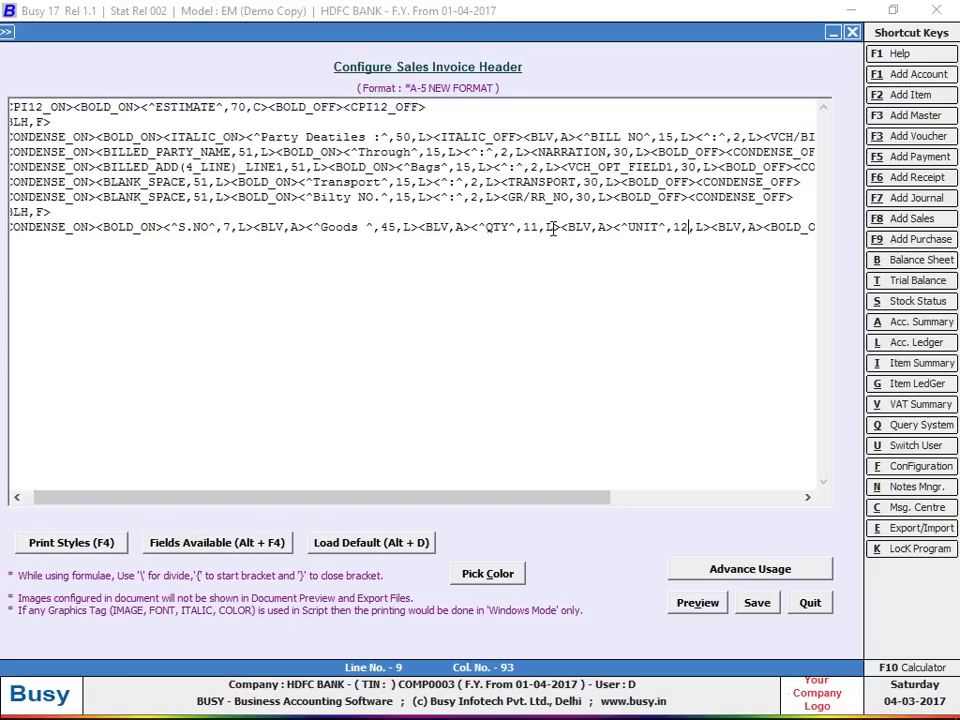
pyautogui.press('BackSpace')
pyautogui.write('C')
pyautogui.moveTo(487, 509); pyautogui.dragTo(563, 505)
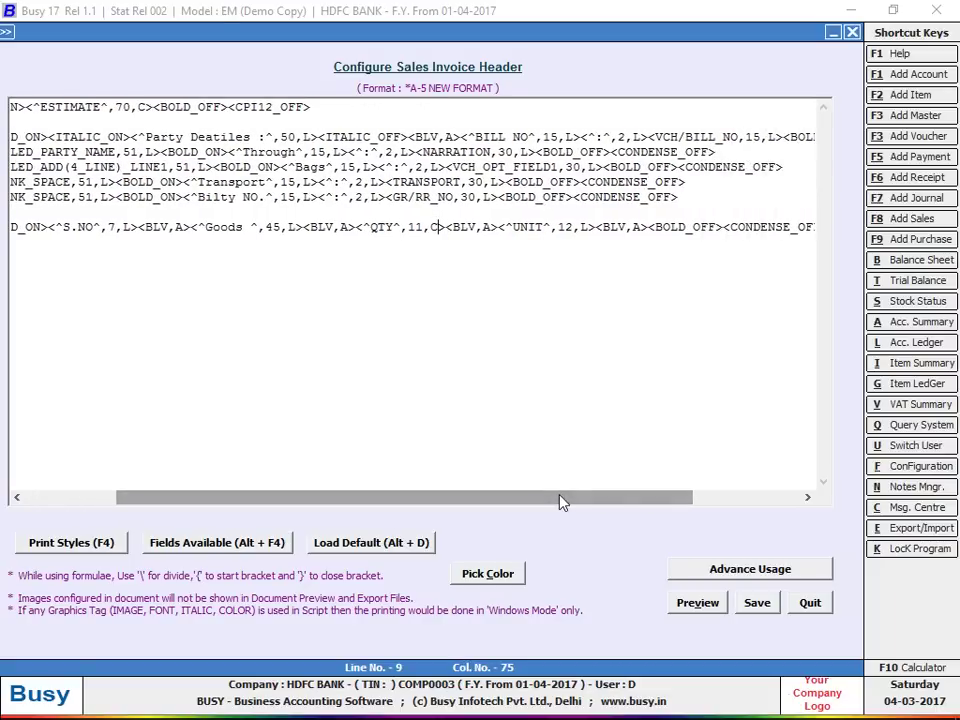
pyautogui.hotkey('alt', 'p')
pyautogui.hotkey('alt', 'Tab')
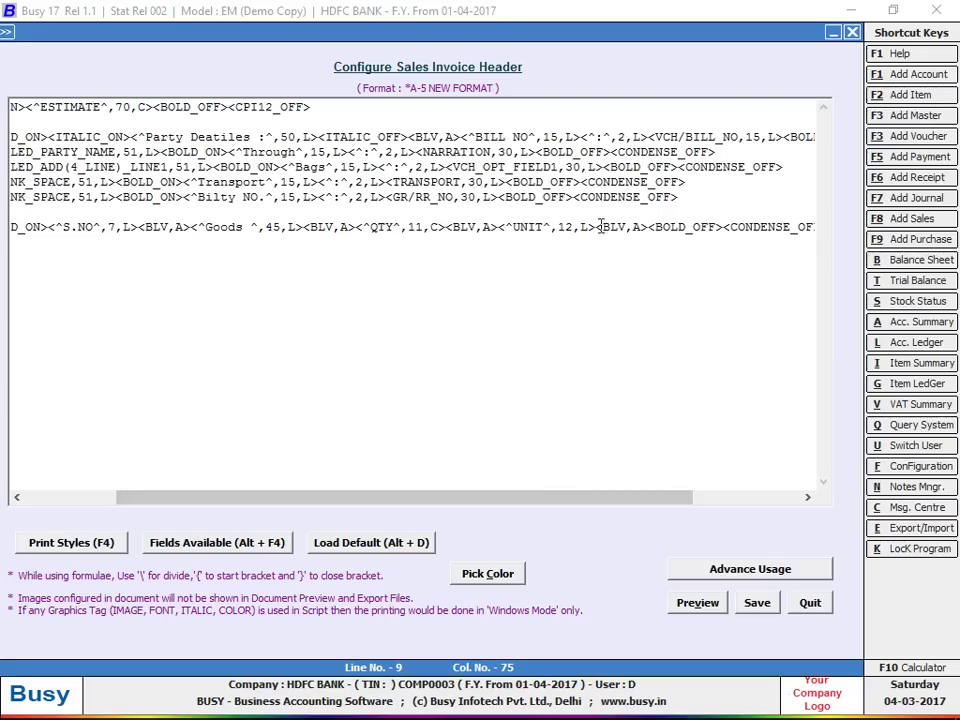
# Centre the UNIT heading and paste a copy of the S.NO heading entry at the end of line 9
pyautogui.click(590, 227)
pyautogui.press('BackSpace')
pyautogui.write('C')
pyautogui.write('<^S.NO^,7,L><BLV,A>')
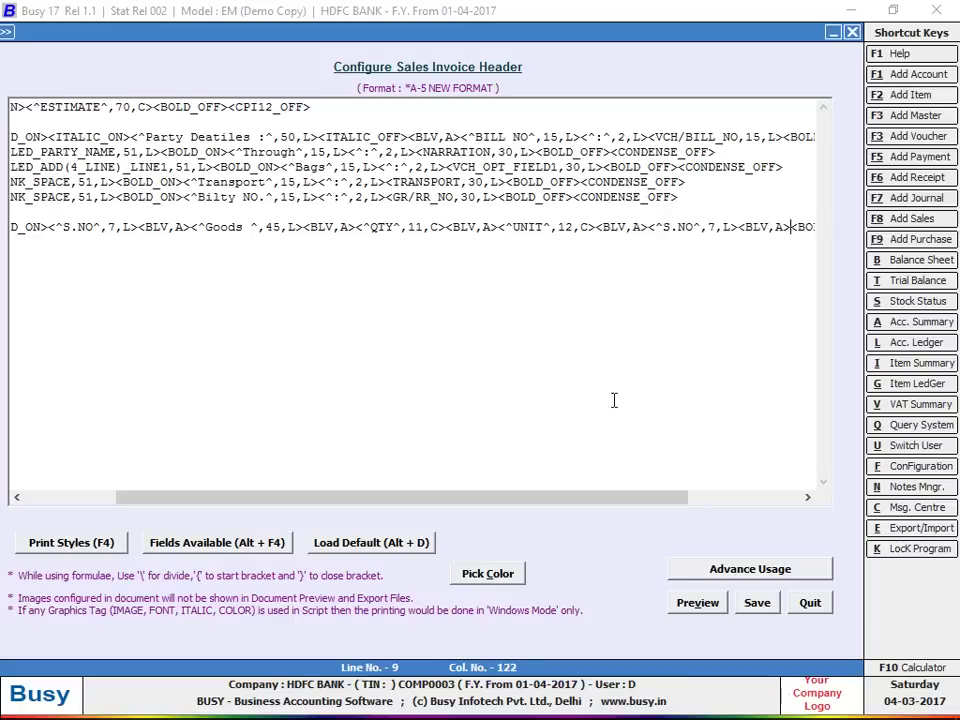
pyautogui.moveTo(591, 497); pyautogui.dragTo(693, 497)
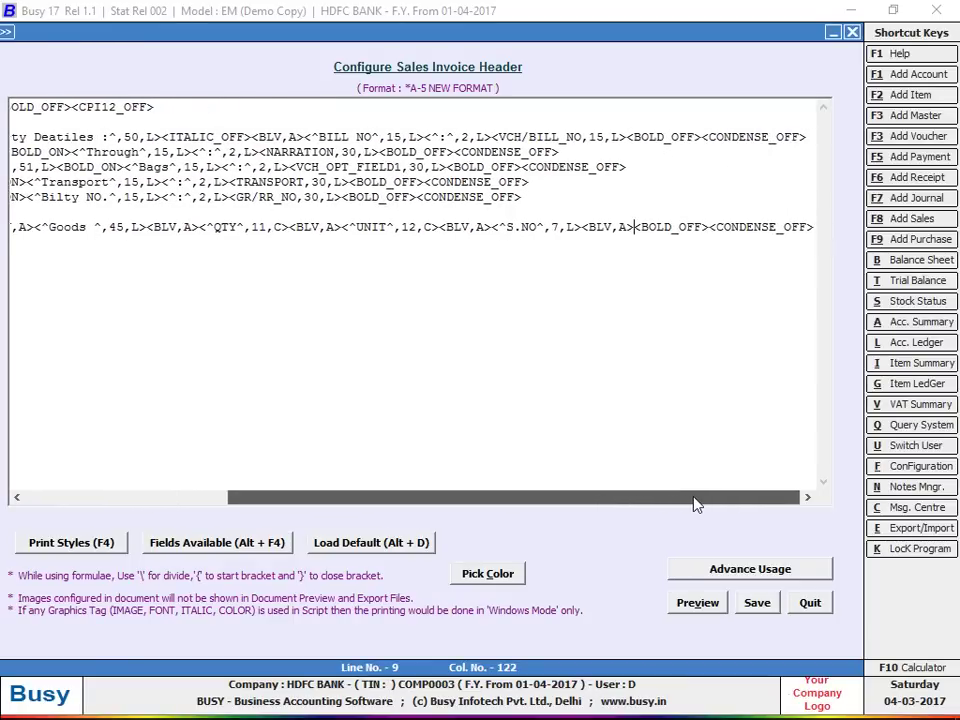
pyautogui.click(697, 602)
pyautogui.press('Escape')
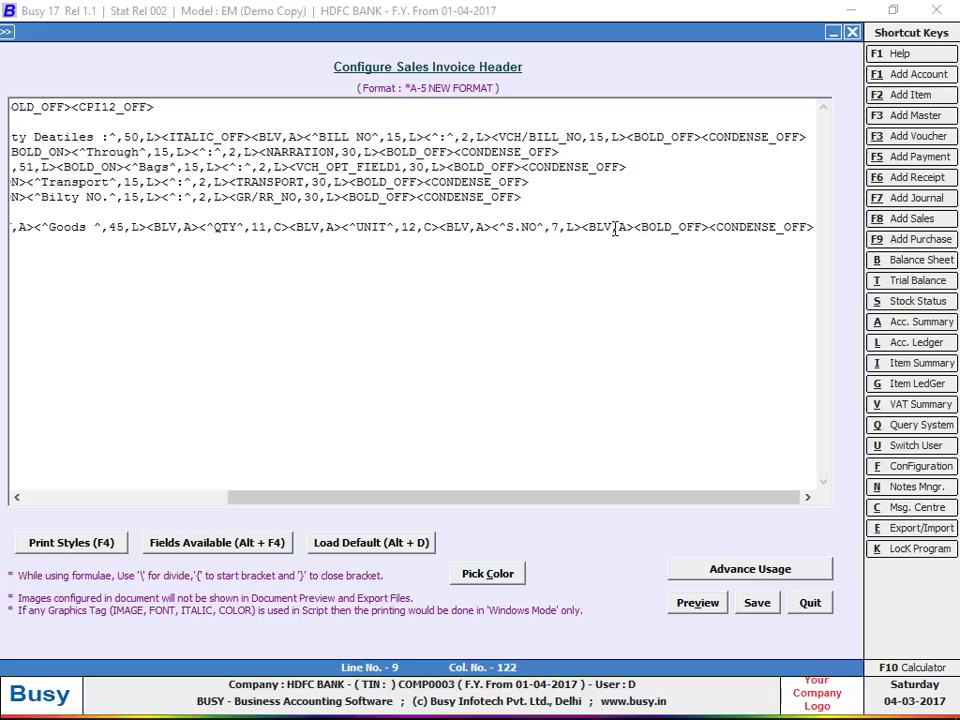
# Turn the pasted entry into a centred RATE heading, 7 wide
pyautogui.click(541, 228)
pyautogui.press('BackSpace')
pyautogui.press('BackSpace')
pyautogui.press('BackSpace')
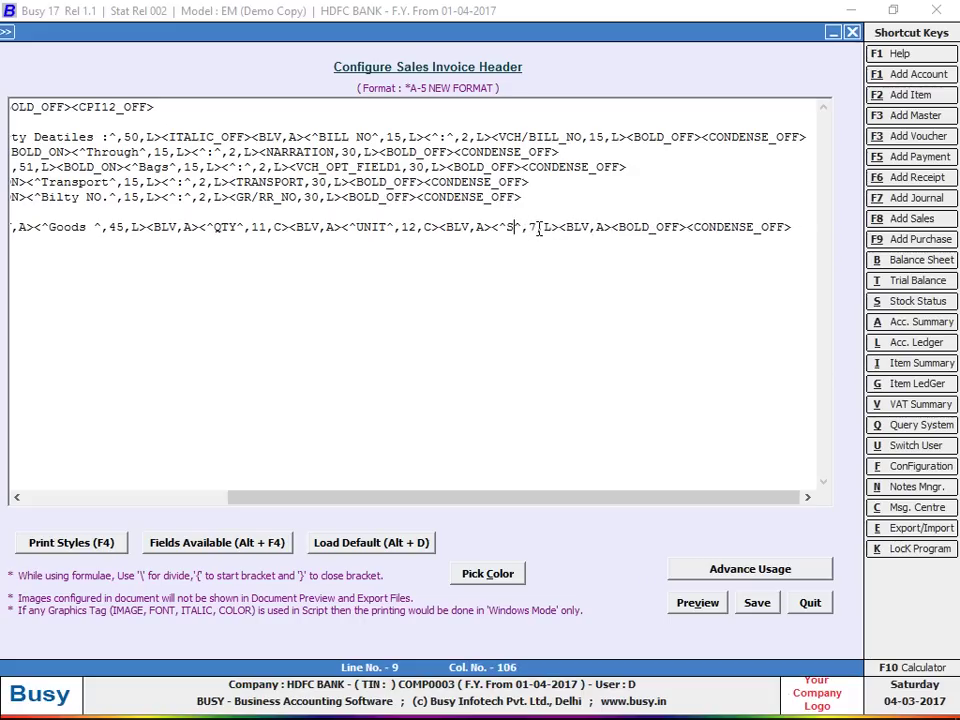
pyautogui.write('RATE')
pyautogui.press('Right')
pyautogui.press('Right')
pyautogui.press('Right')
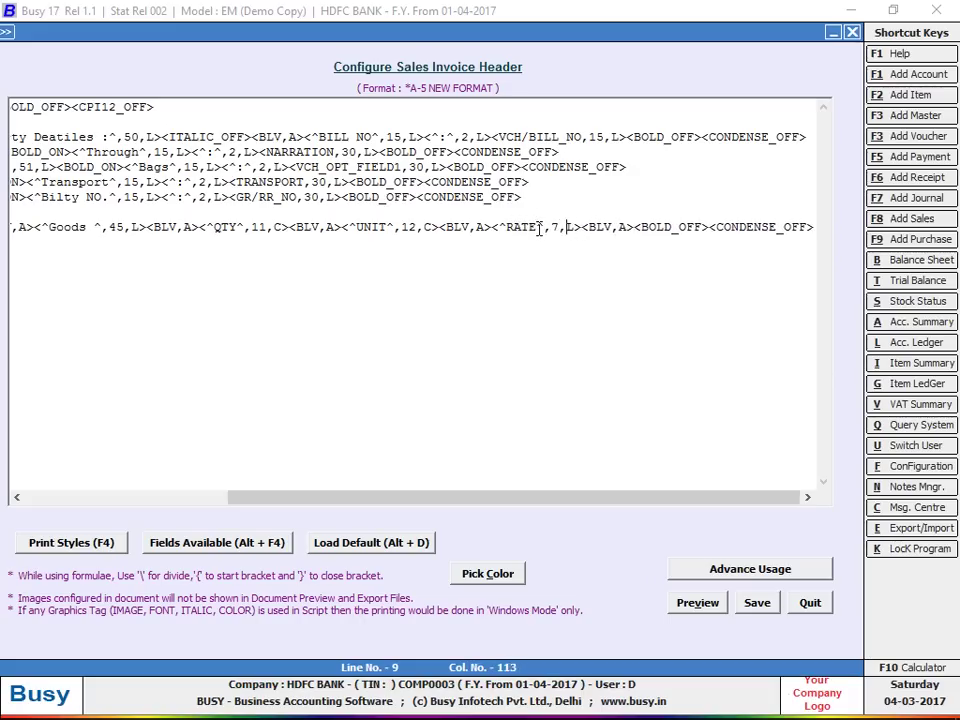
pyautogui.press('Right')
pyautogui.press('BackSpace')
pyautogui.write('C')
pyautogui.press('Right')
pyautogui.press('Right')
pyautogui.press('Right')
pyautogui.press('Right')
pyautogui.press('Right')
pyautogui.press('Right')
pyautogui.press('Right')
# Add an AMOUNT heading entry after RATE, remove the extra pasted entry, and preview
pyautogui.write('<^S.NO^,7,L><BLV,A>')
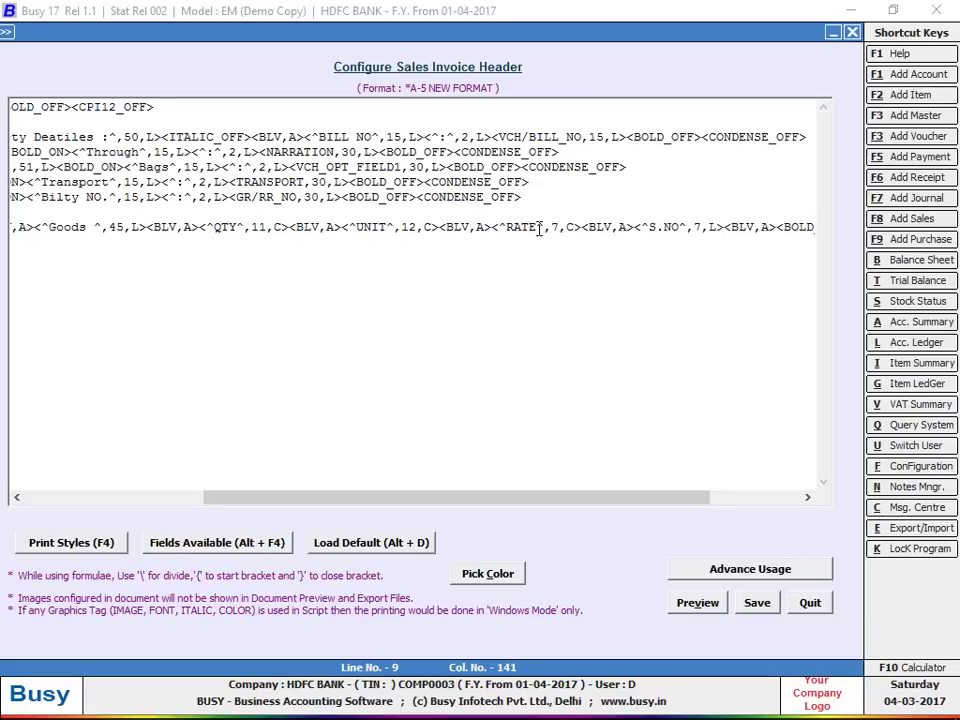
pyautogui.press('Left')
pyautogui.press('Left')
pyautogui.press('Left')
pyautogui.press('BackSpace')
pyautogui.press('BackSpace')
pyautogui.press('BackSpace')
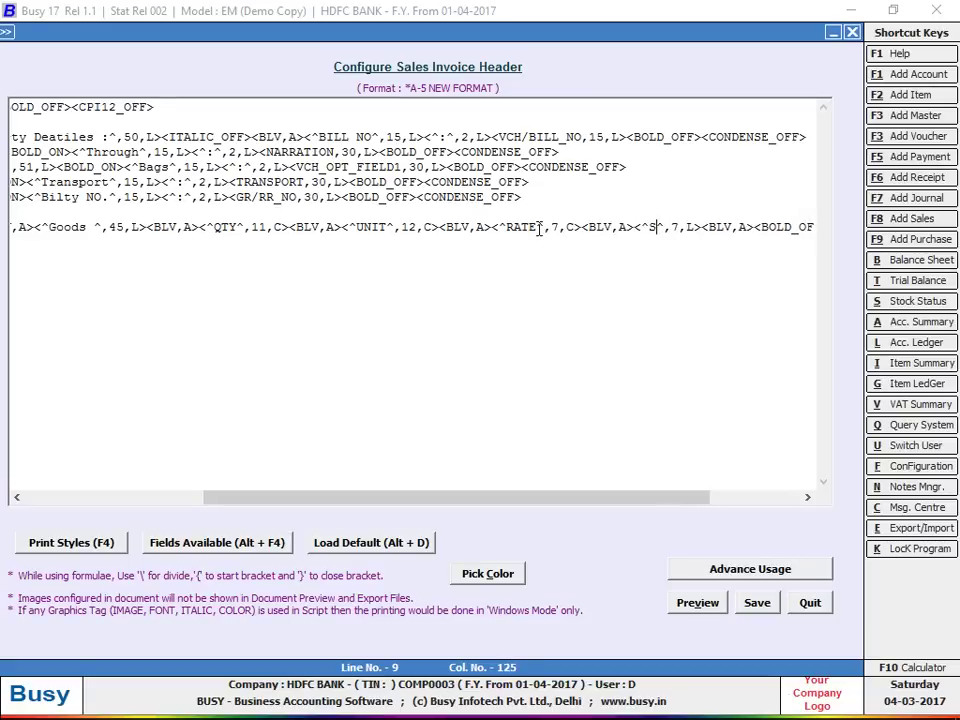
pyautogui.press('BackSpace')
pyautogui.write('AMOUNT')
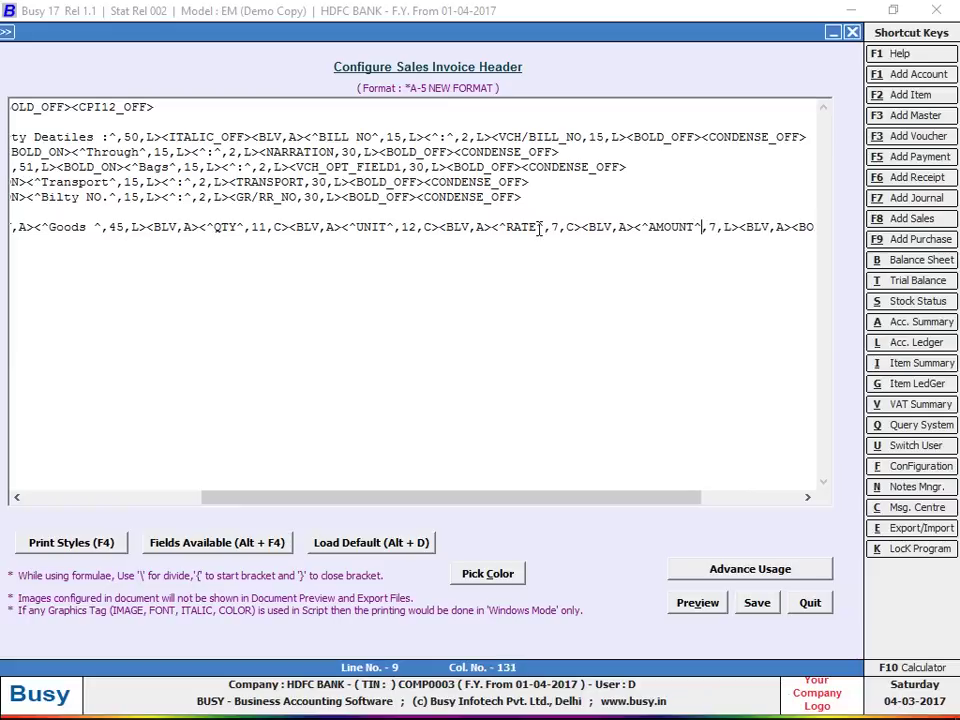
pyautogui.write('C')
pyautogui.write('<^S.NO^,7,L><BLV,A>')
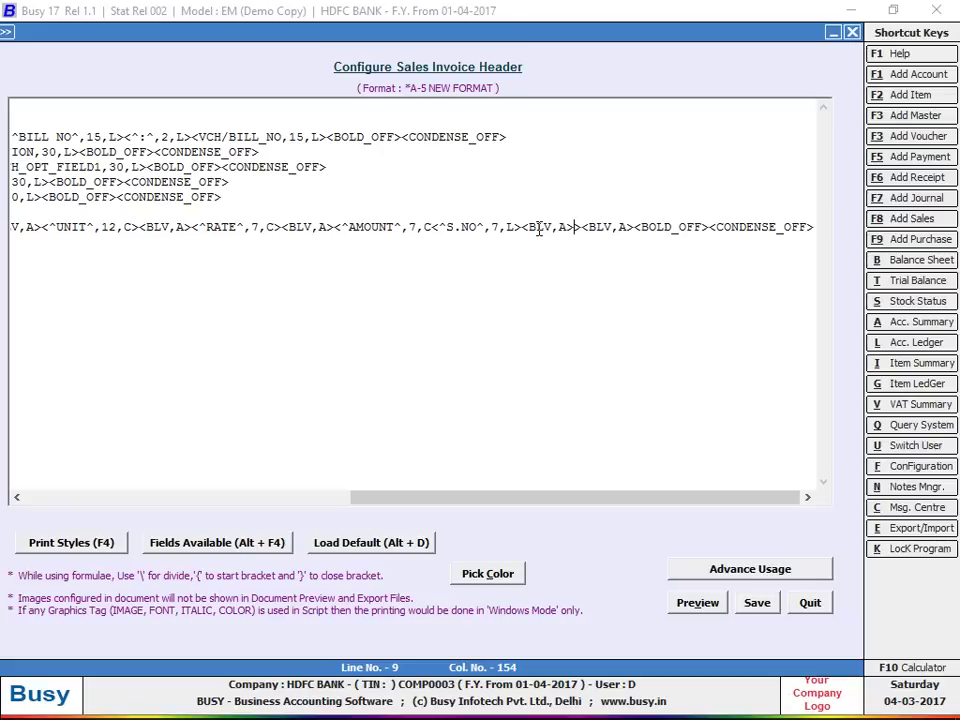
pyautogui.hotkey('ctrl', 'z')
pyautogui.hotkey('alt', 'p')
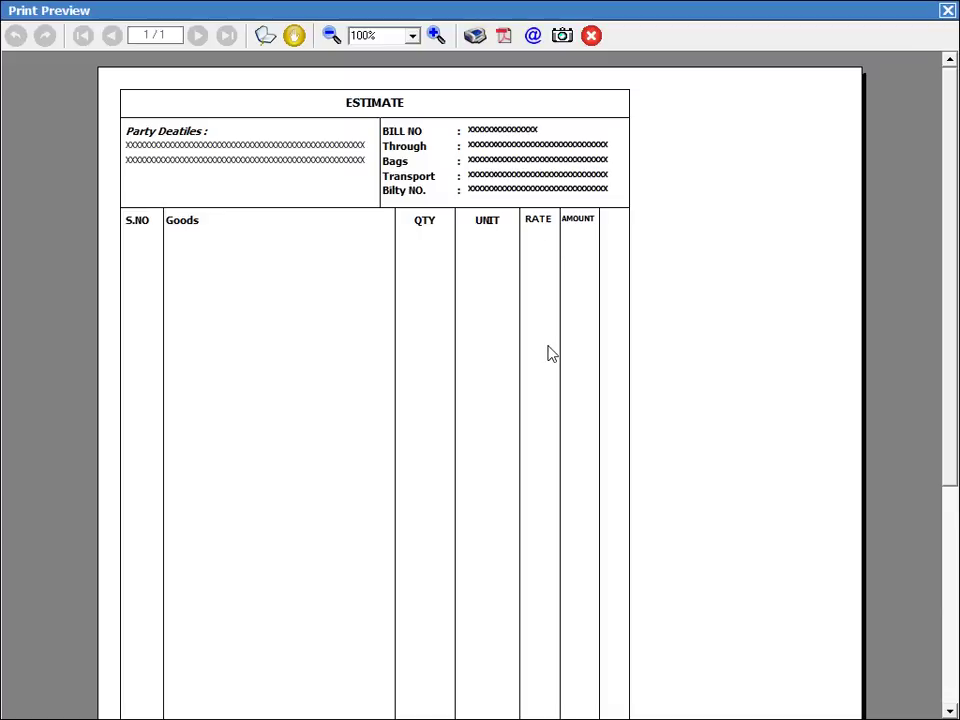
# Widen the AMOUNT column from 7 to 14 and check the preview
pyautogui.press('Escape')
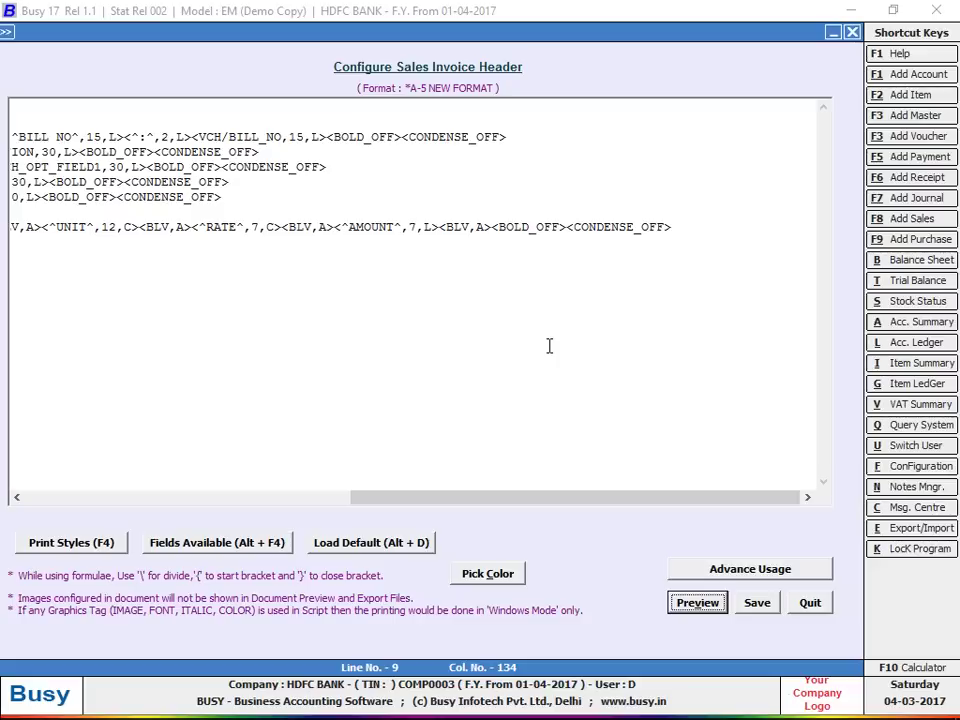
pyautogui.moveTo(394, 500); pyautogui.dragTo(358, 499)
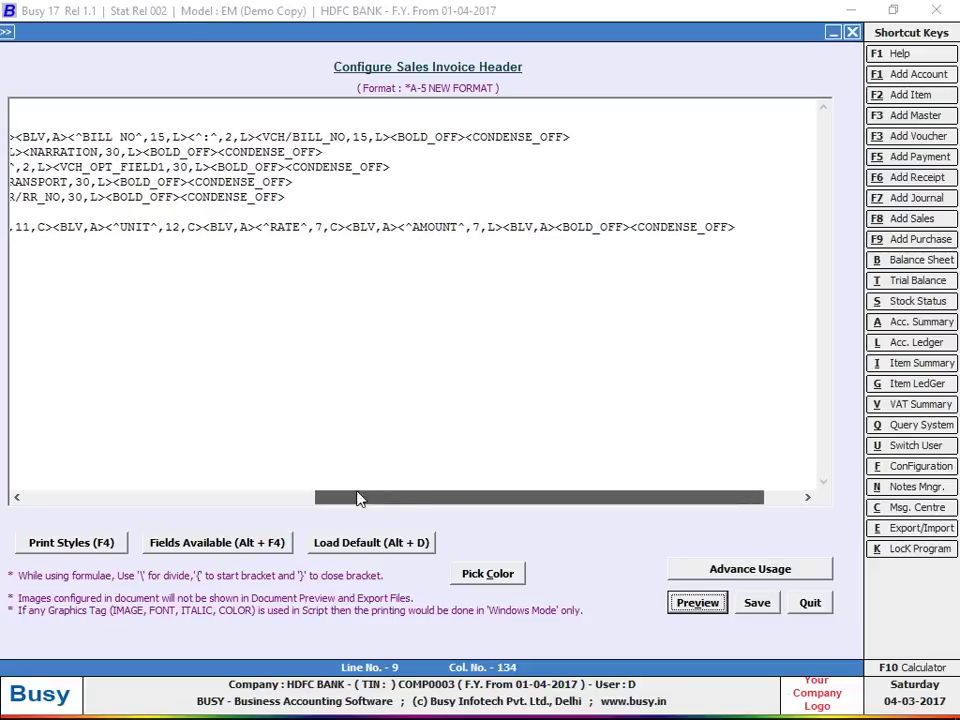
pyautogui.click(476, 227)
pyautogui.press('BackSpace')
pyautogui.write('1')
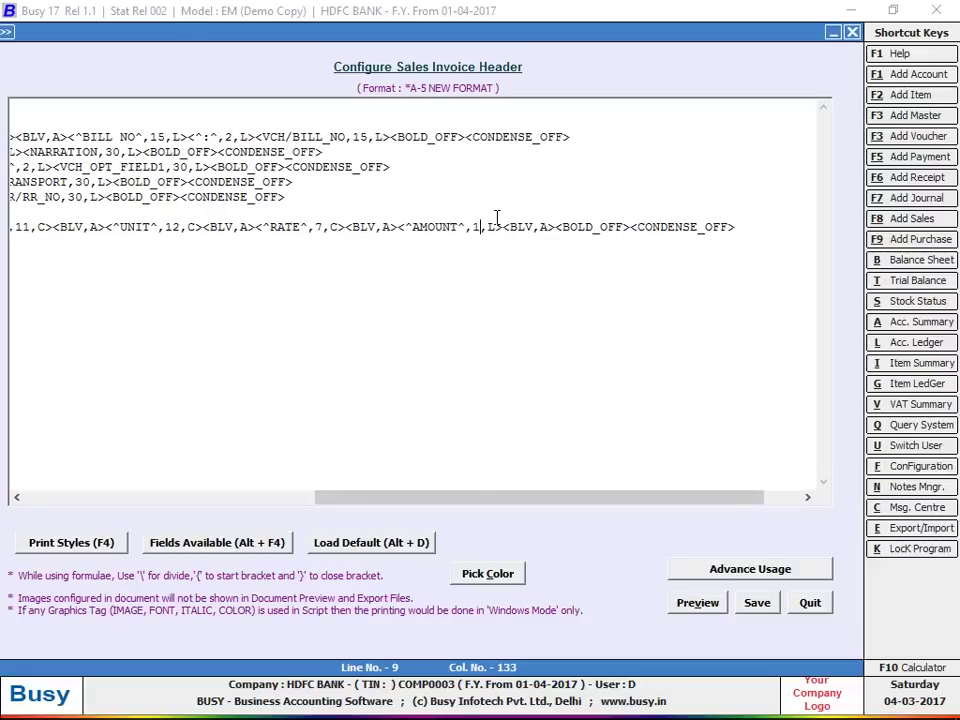
pyautogui.write('4')
pyautogui.hotkey('alt', 'p')
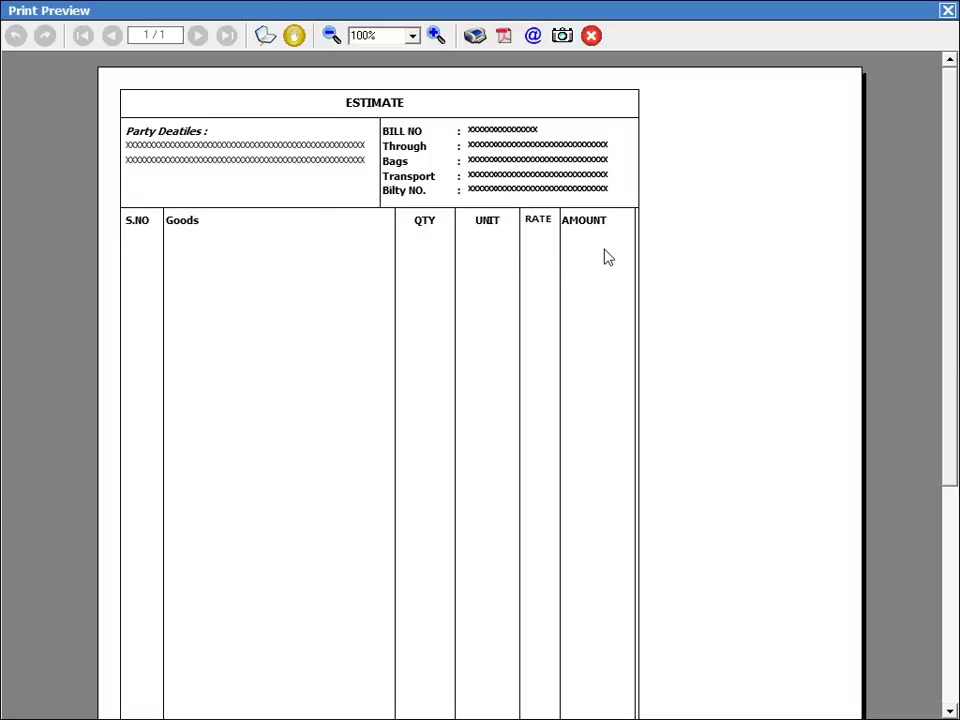
pyautogui.press('Escape')
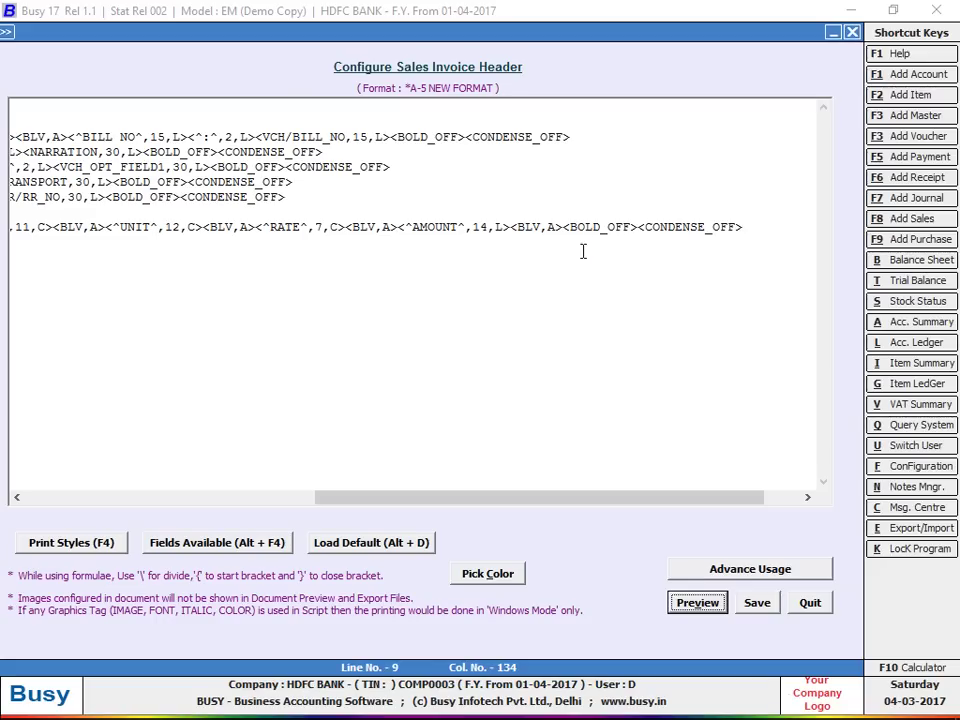
pyautogui.hotkey('alt', 'p')
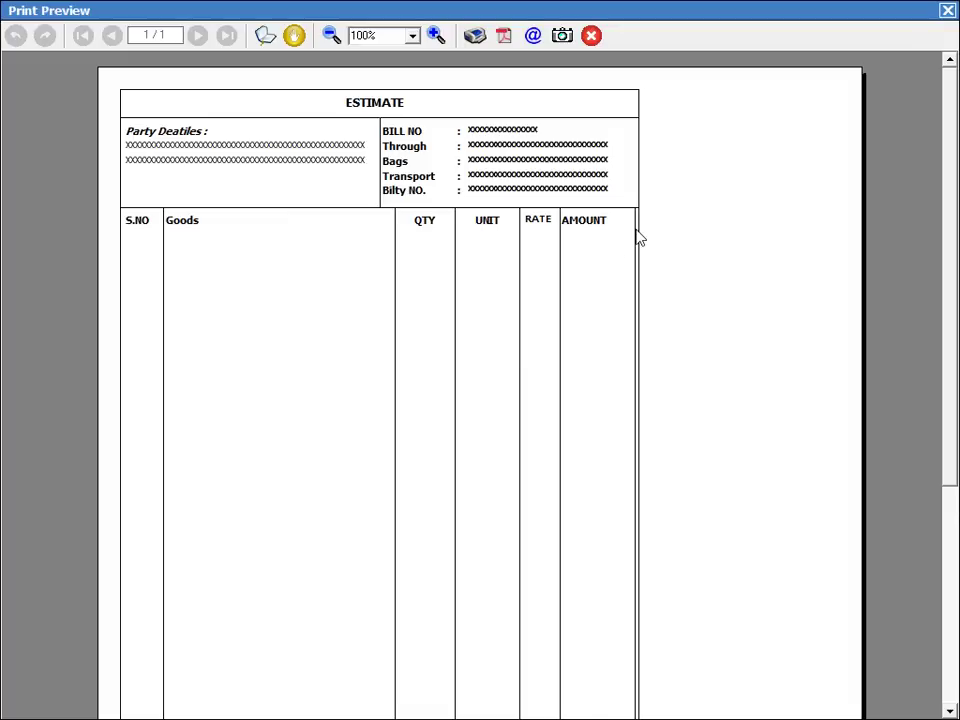
pyautogui.press('Escape')
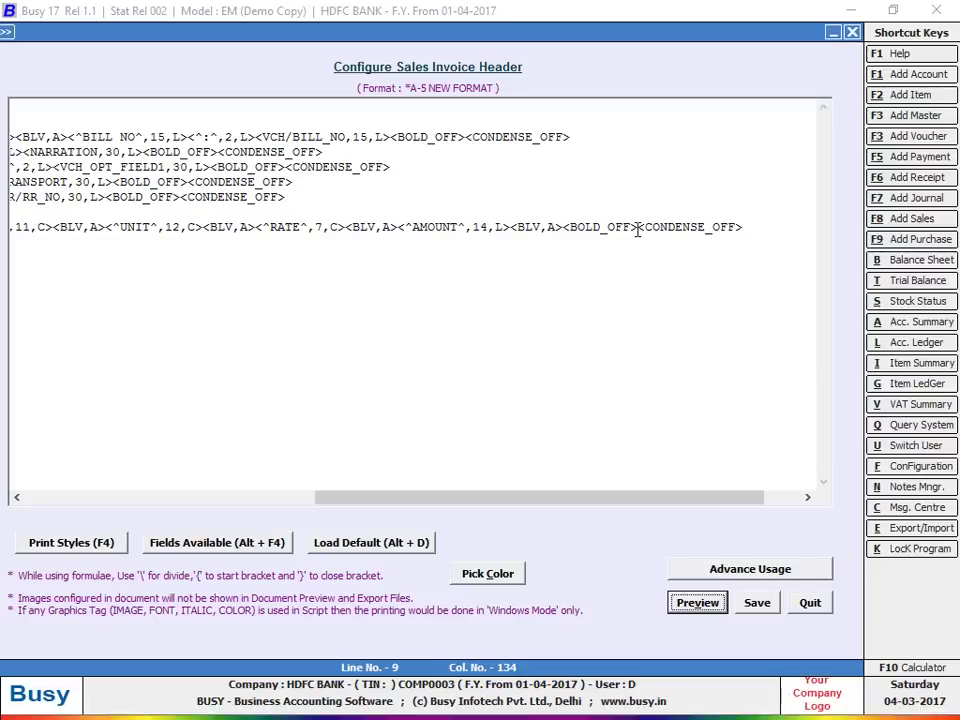
# Delete the extra trailing <BLV,A> border tag and preview the result
pyautogui.click(561, 227)
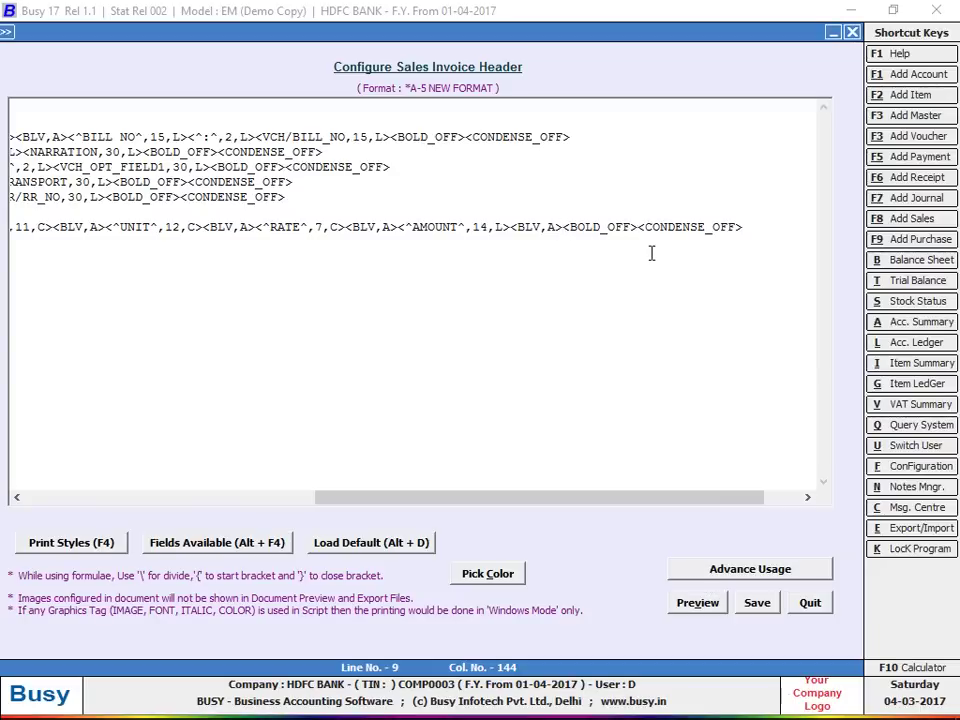
pyautogui.press('BackSpace')
pyautogui.press('BackSpace')
pyautogui.press('BackSpace')
pyautogui.press('BackSpace')
pyautogui.press('BackSpace')
pyautogui.press('BackSpace')
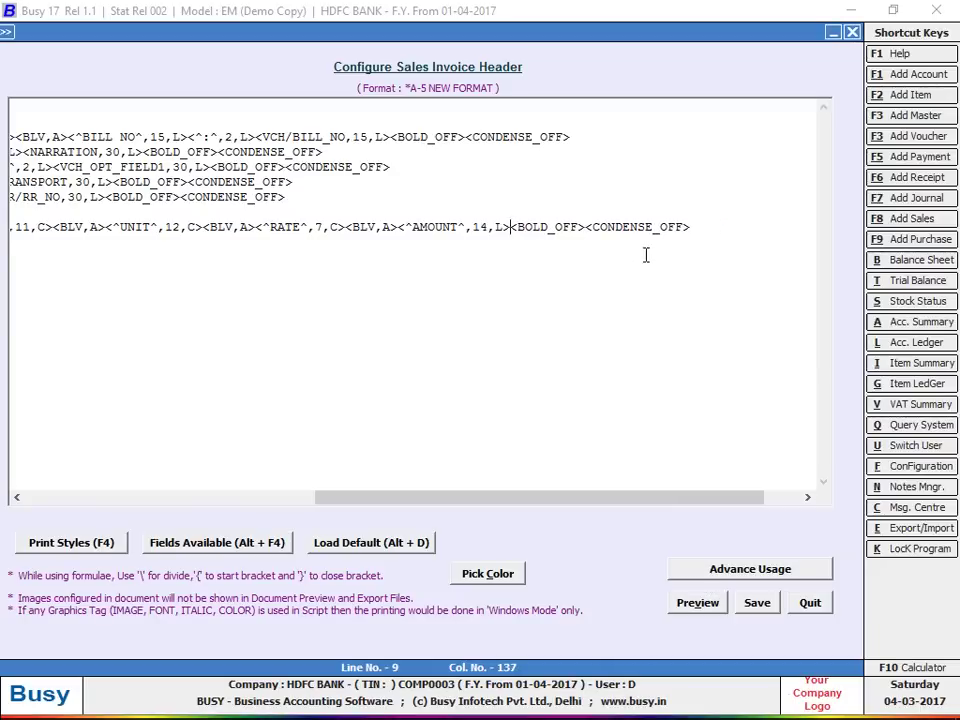
pyautogui.hotkey('alt', 'p')
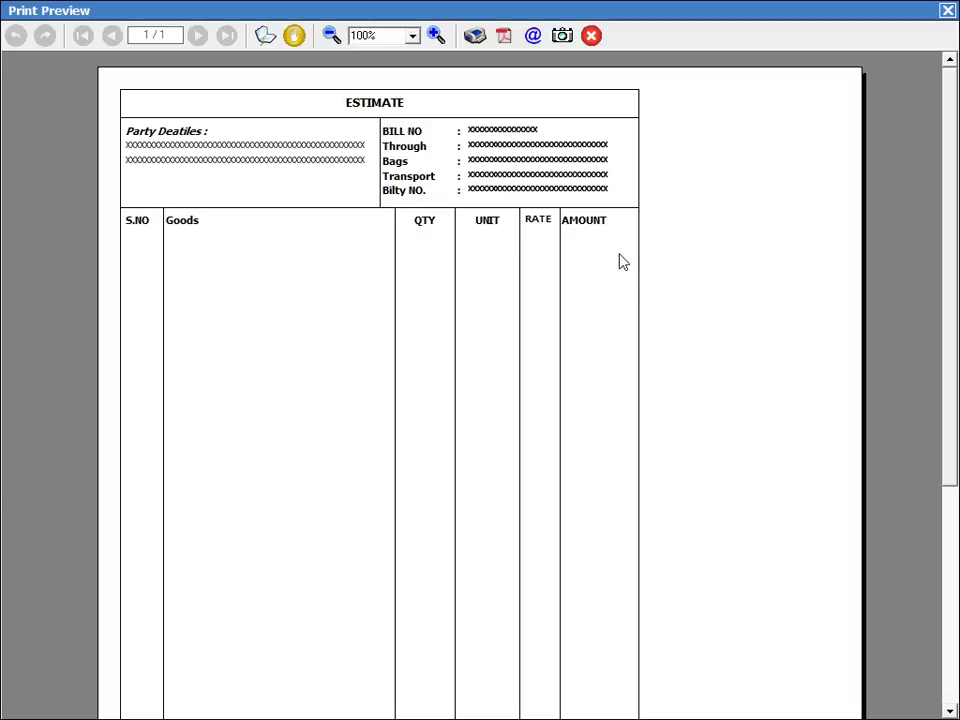
pyautogui.press('Escape')
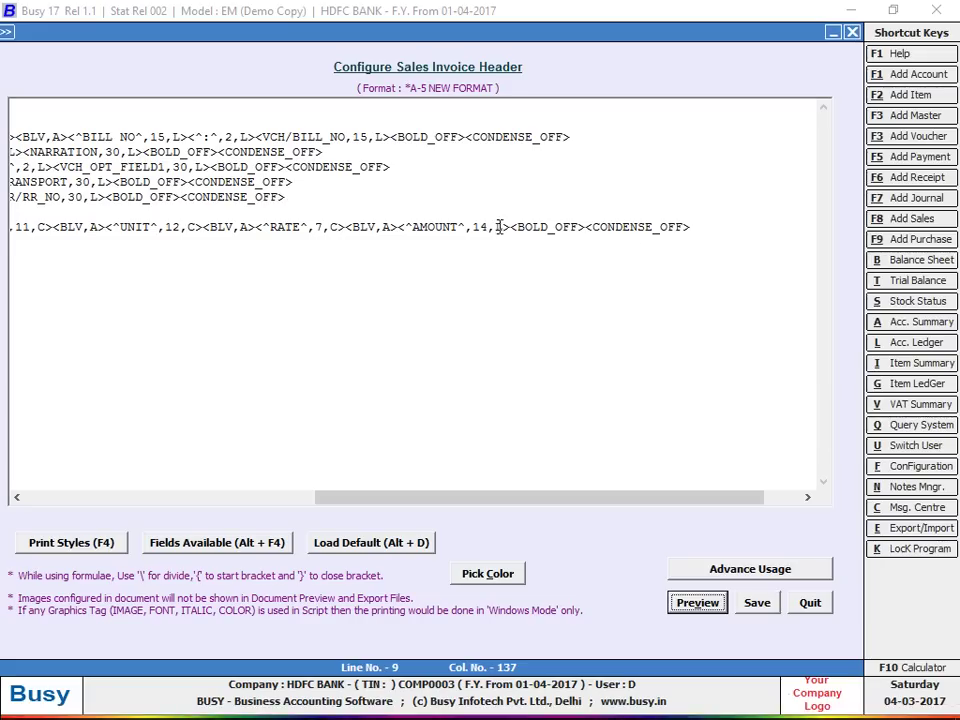
pyautogui.hotkey('alt', 'p')
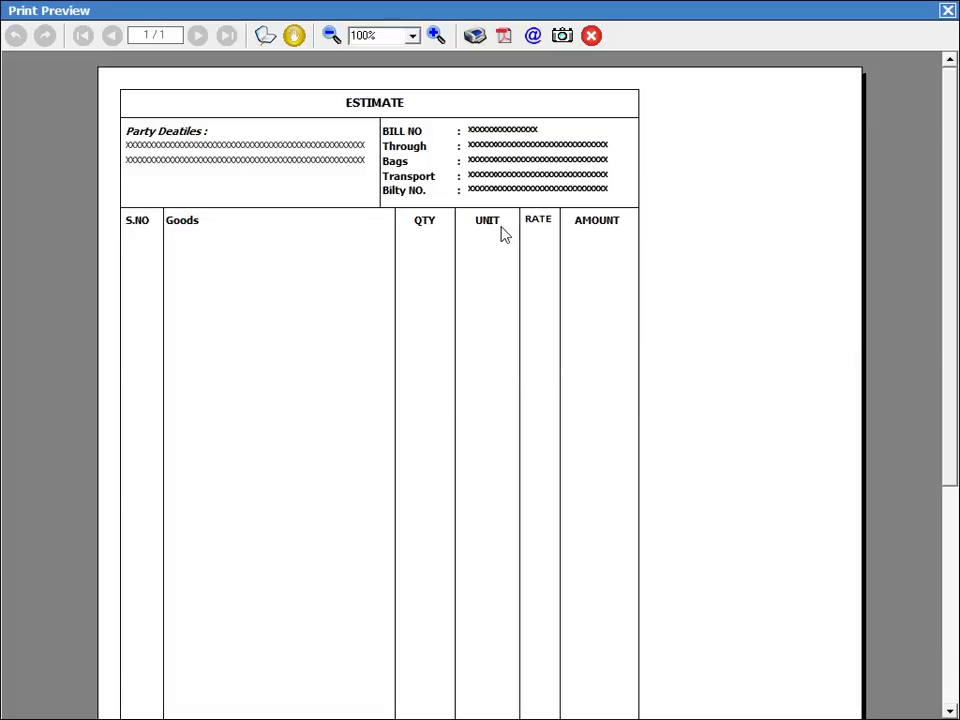
pyautogui.press('Escape')
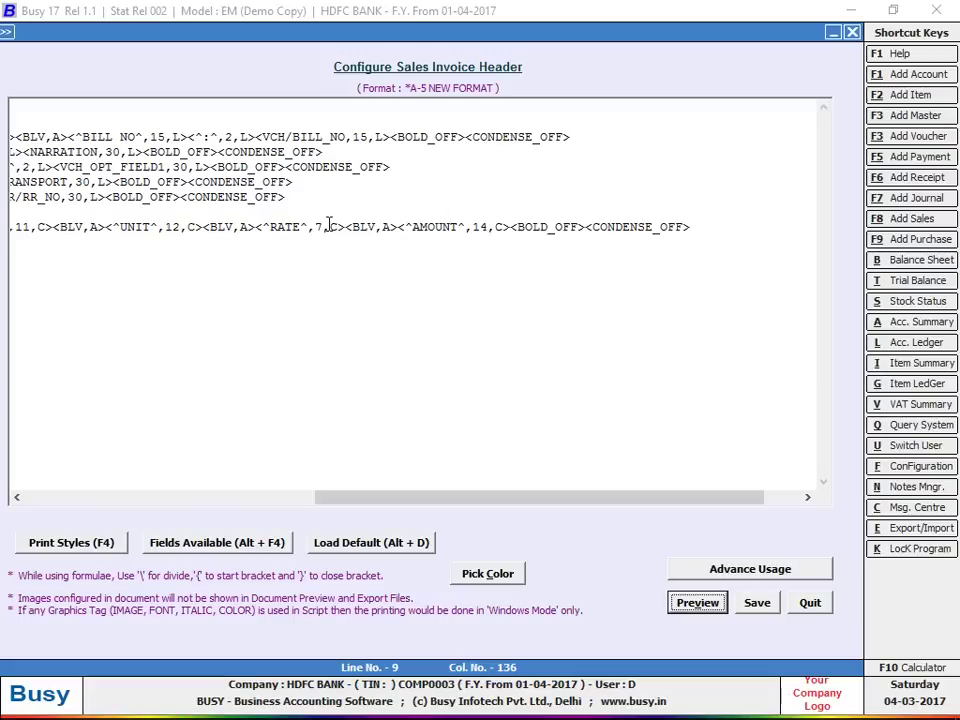
# Widen the RATE column from 7 to 11 and preview it
pyautogui.click(330, 227)
pyautogui.press('BackSpace')
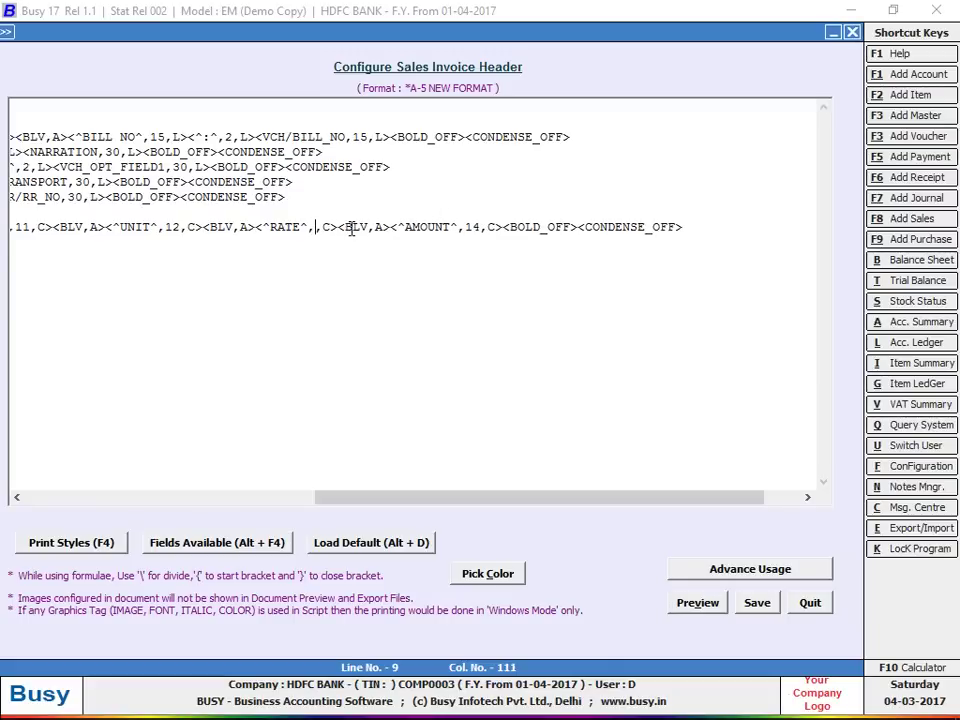
pyautogui.write('11')
pyautogui.click(348, 227)
pyautogui.hotkey('alt', 'p')
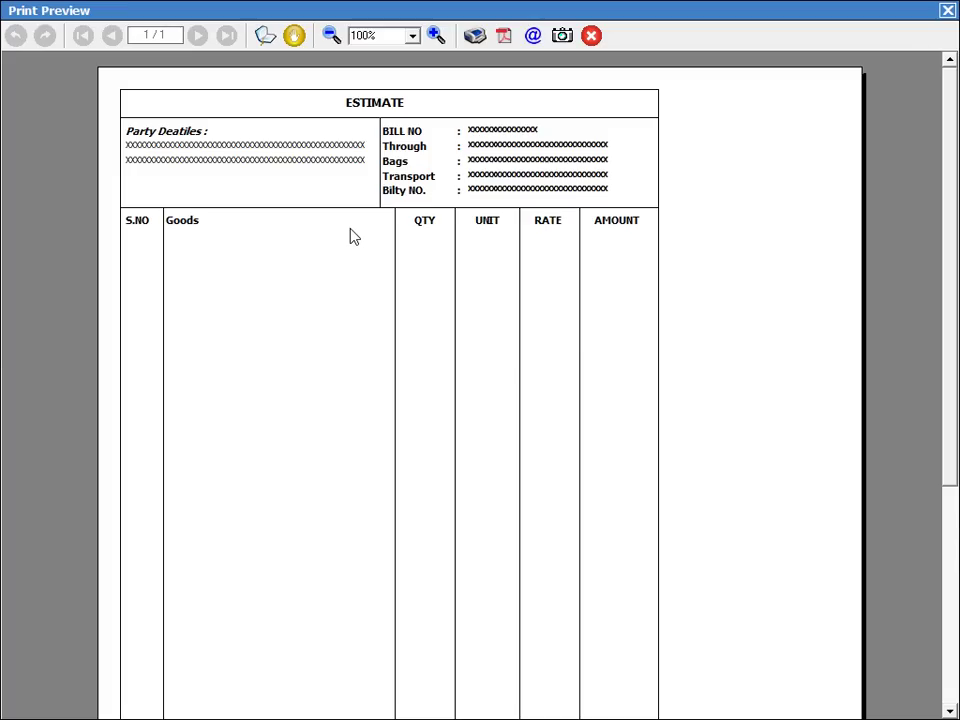
pyautogui.press('Escape')
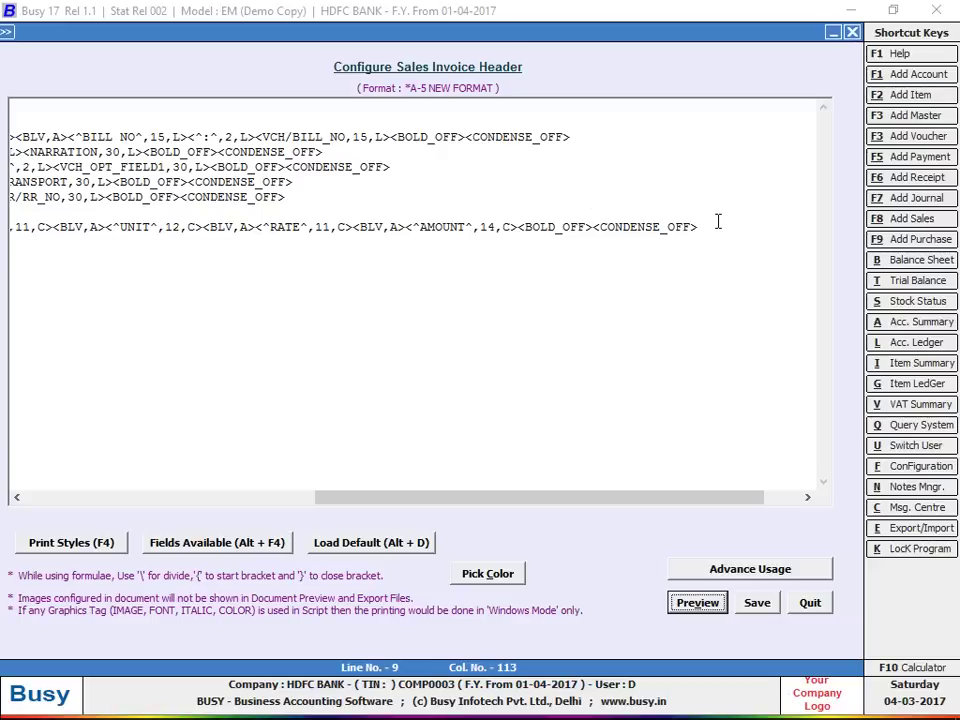
# Add a <BLH,F> line below the column headings and preview the estimate
pyautogui.press('Return')
pyautogui.write('<')
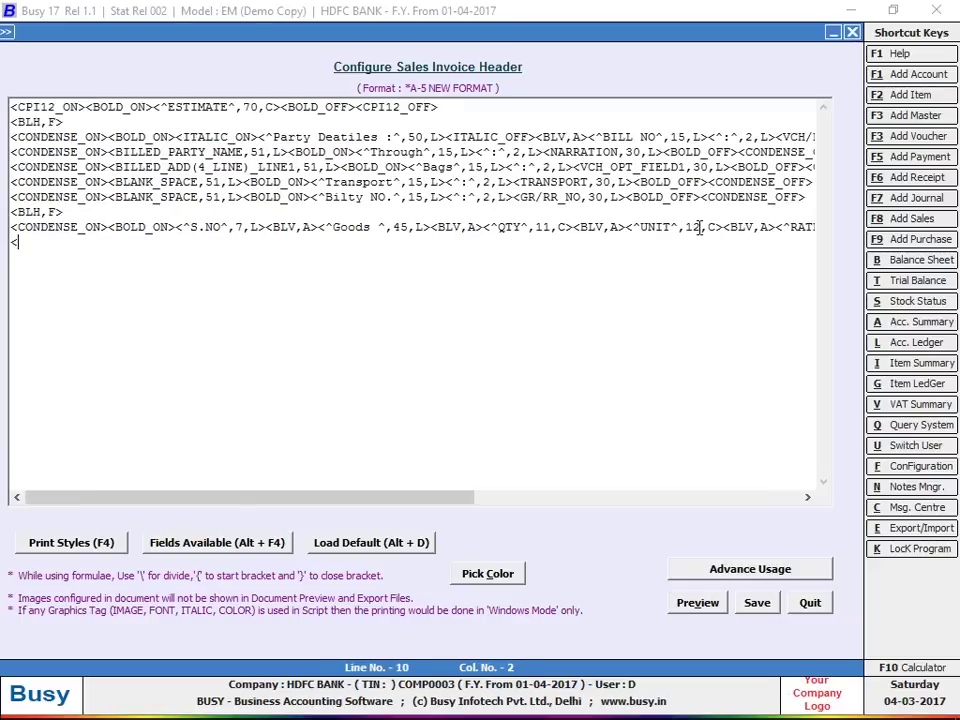
pyautogui.write('BLH,F')
pyautogui.write('>')
pyautogui.hotkey('alt', 'p')
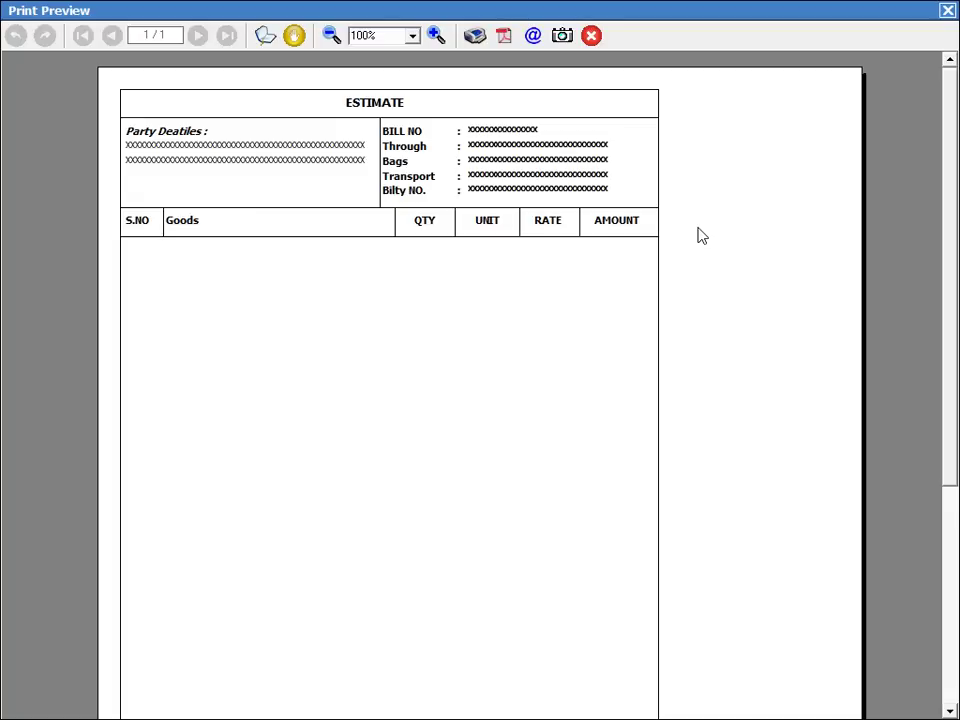
# Delete the trailing <BLH,F> line from the ESTIMATE header and preview the result
pyautogui.press('Escape')
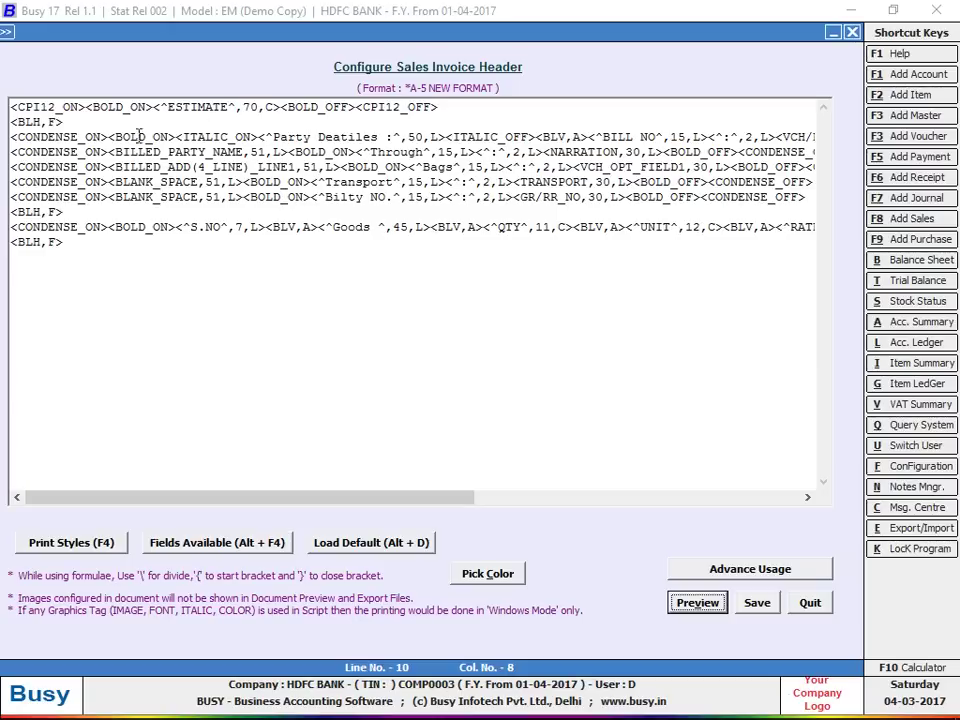
pyautogui.moveTo(66, 242); pyautogui.dragTo(4, 243)
pyautogui.press('Delete')
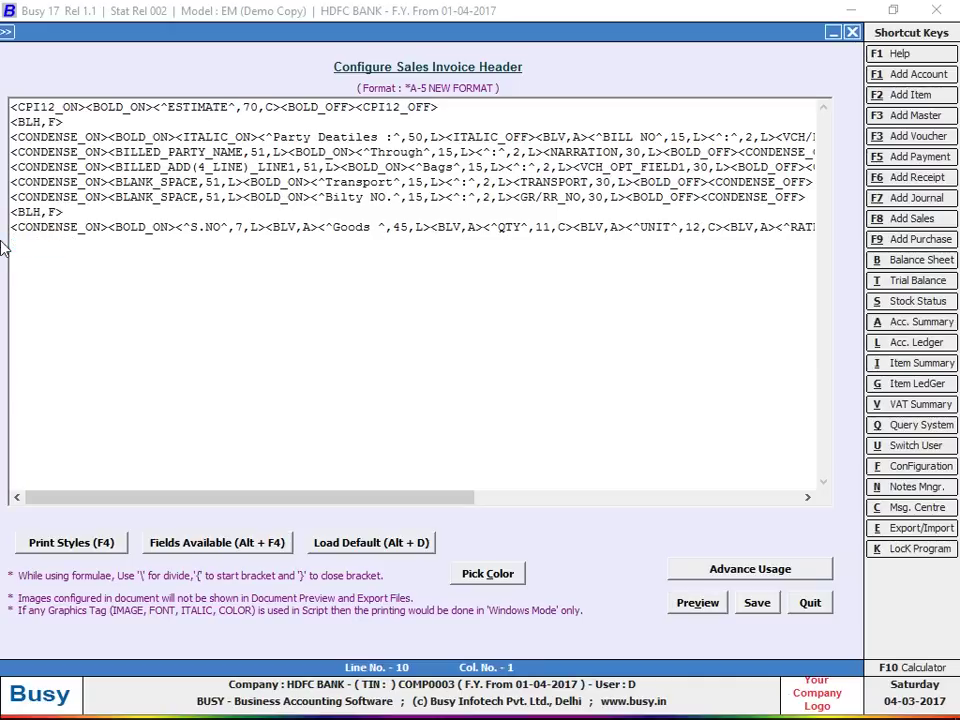
pyautogui.hotkey('alt', 'p')
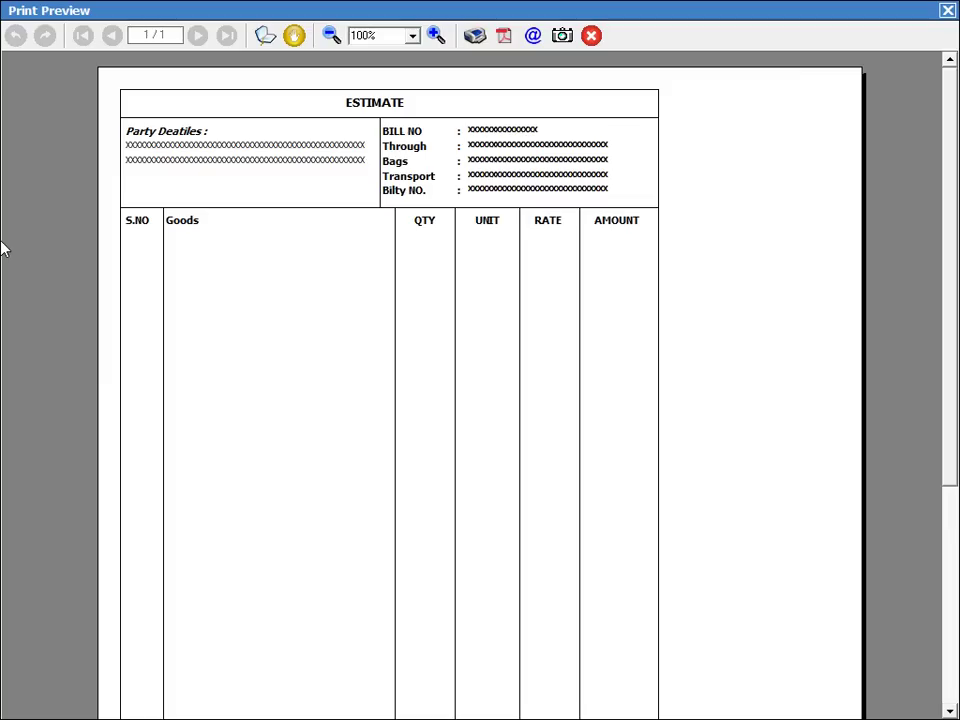
pyautogui.press('Escape')
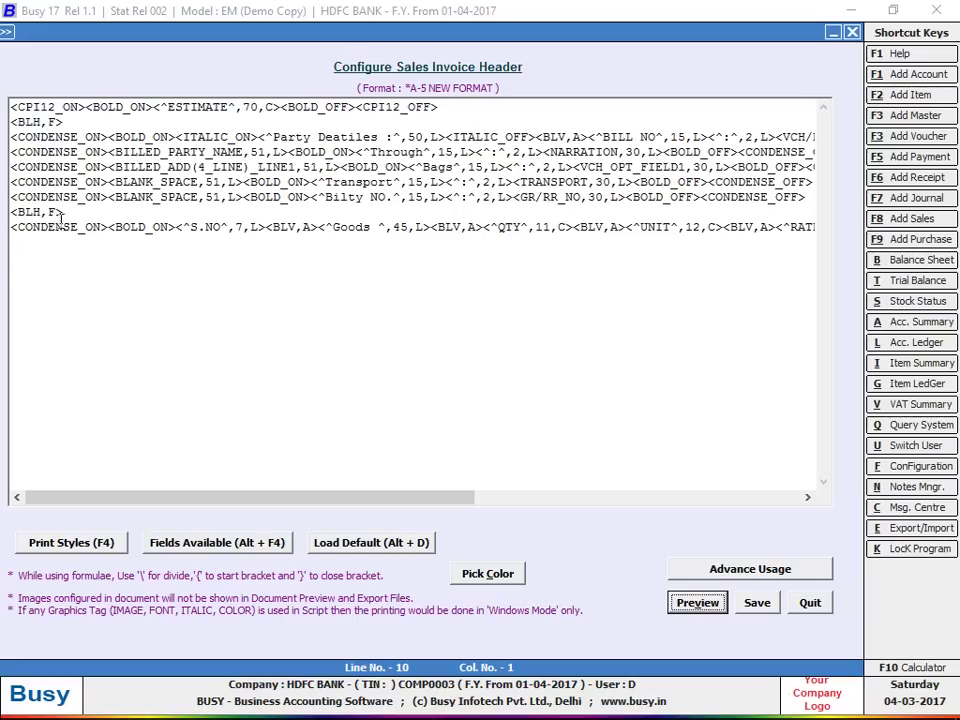
# Move the <BLH,F> rule from line 8 to line 10 under the S.NO–AMOUNT headings and preview
pyautogui.moveTo(64, 212); pyautogui.dragTo(8, 212)
pyautogui.hotkey('ctrl', 'x')
pyautogui.click(17, 244)
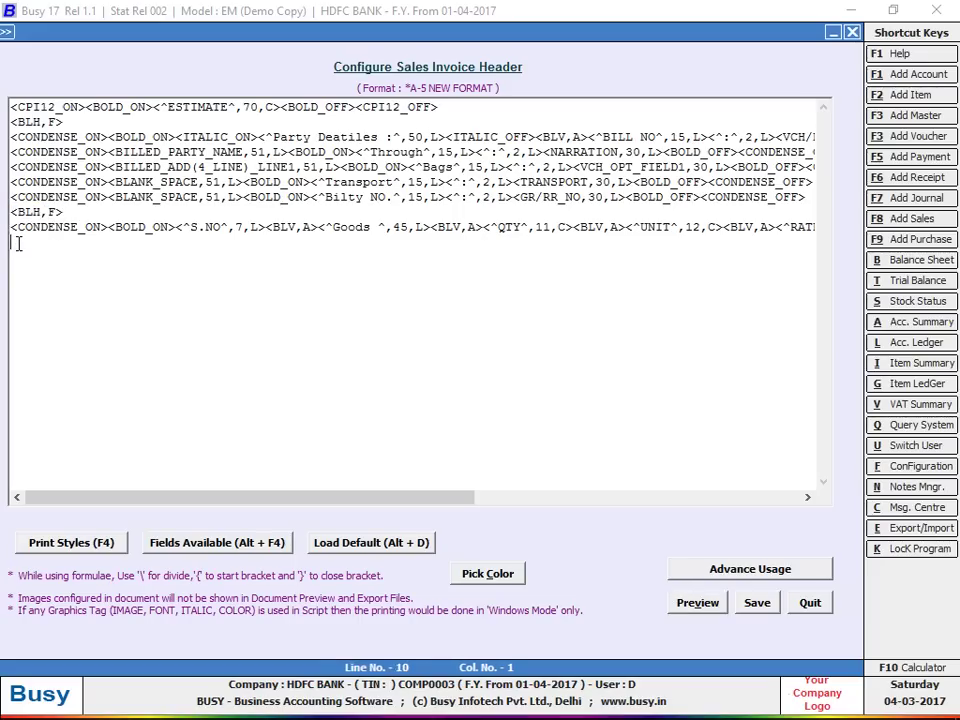
pyautogui.hotkey('ctrl', 'v')
pyautogui.hotkey('alt', 'p')
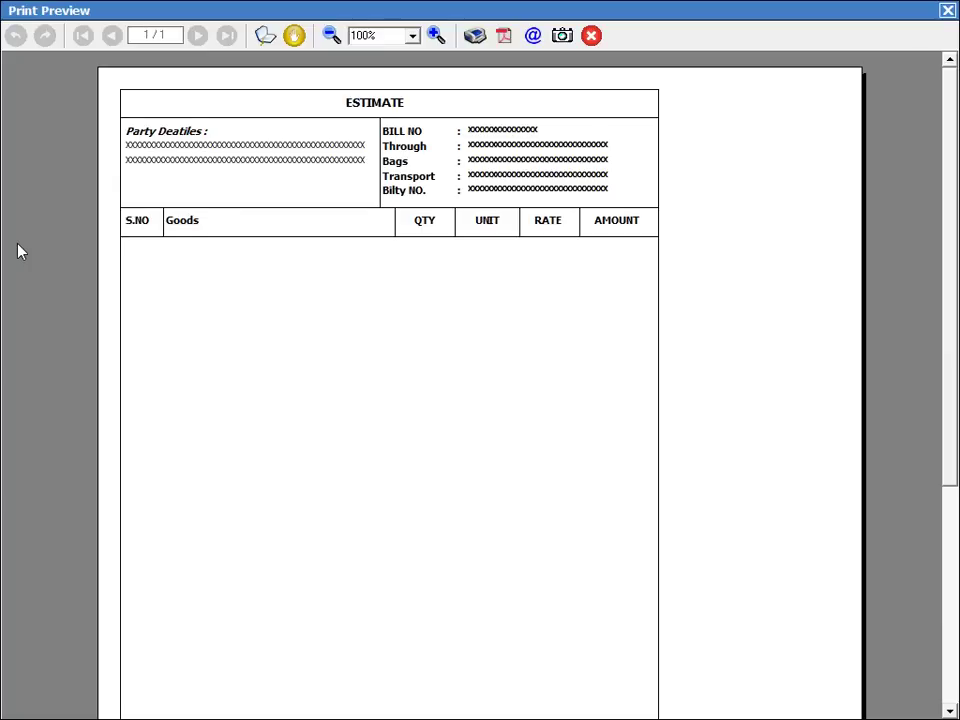
pyautogui.press('Escape')
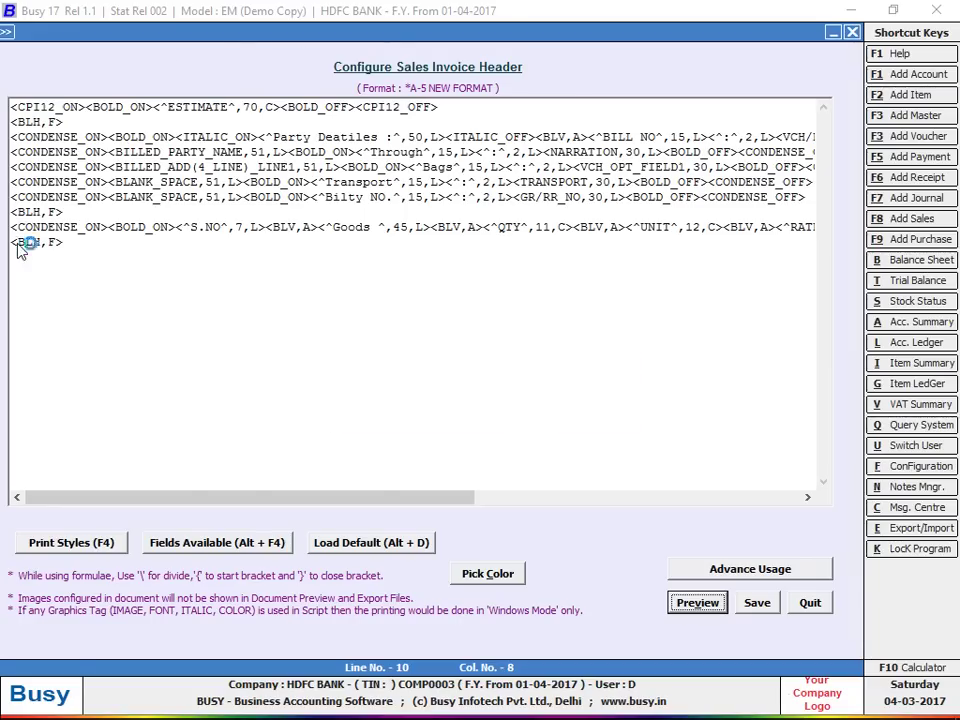
# Quit the header editor back to format selection and bring up the taskbar options
pyautogui.press('Escape')
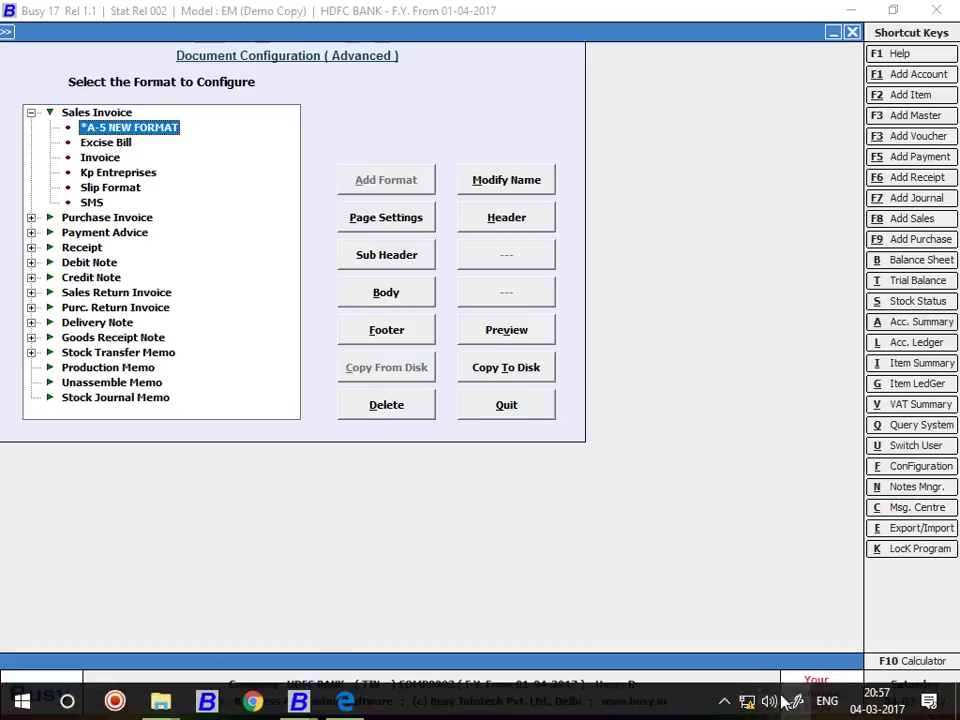
pyautogui.click(729, 700)
pyautogui.rightClick(572, 700)
# Show the desktop with all desktop icons hidden, then reveal the hidden tray icons
pyautogui.click(645, 584)
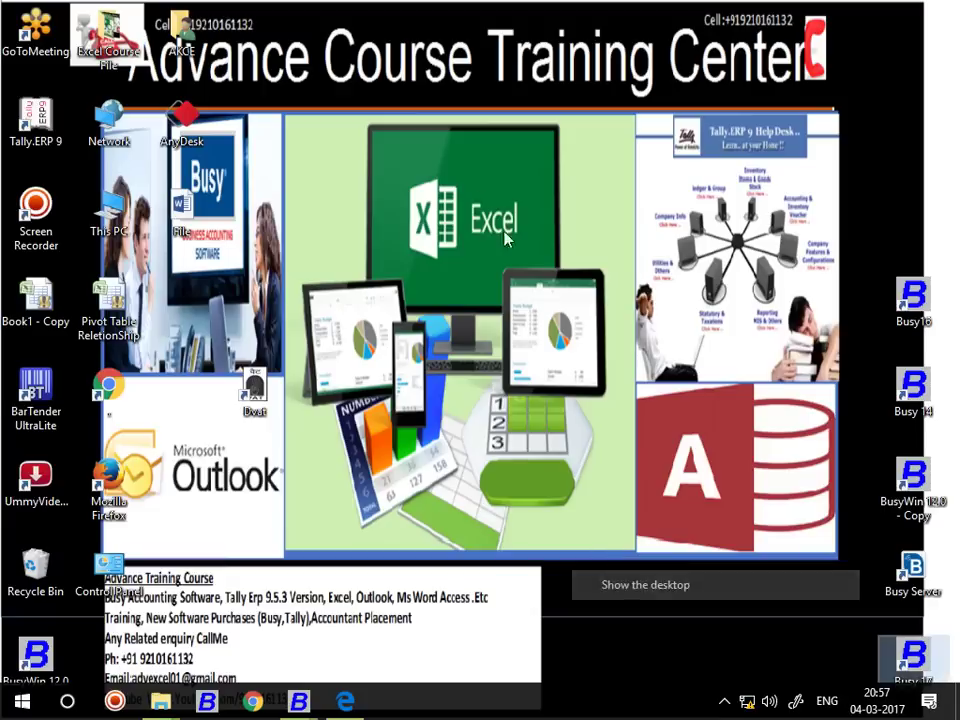
pyautogui.rightClick(402, 82)
pyautogui.moveTo(450, 94)
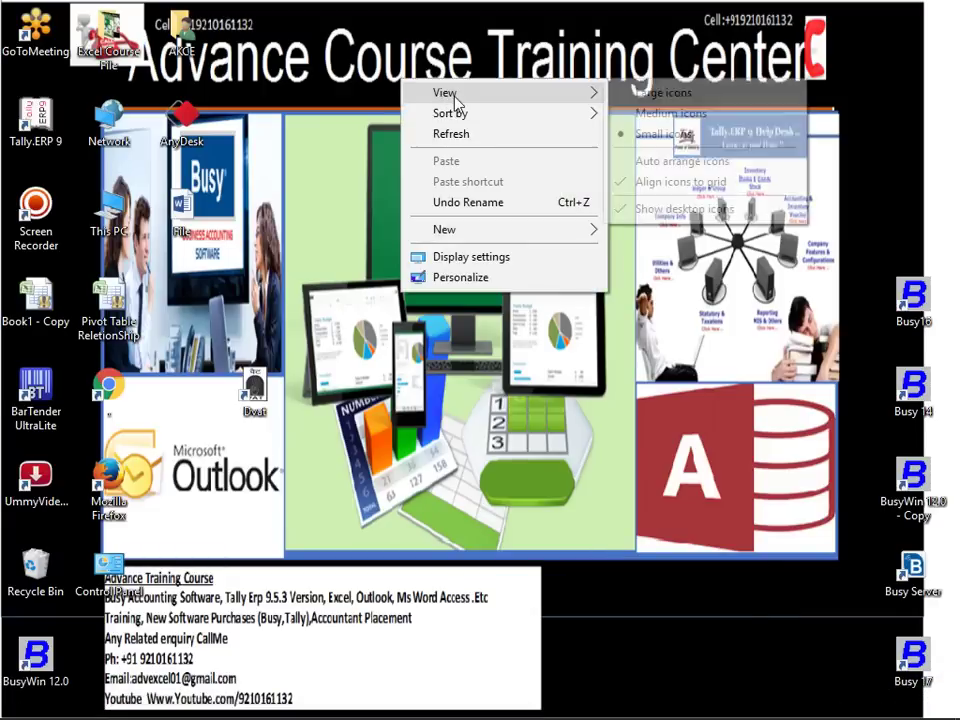
pyautogui.click(650, 208)
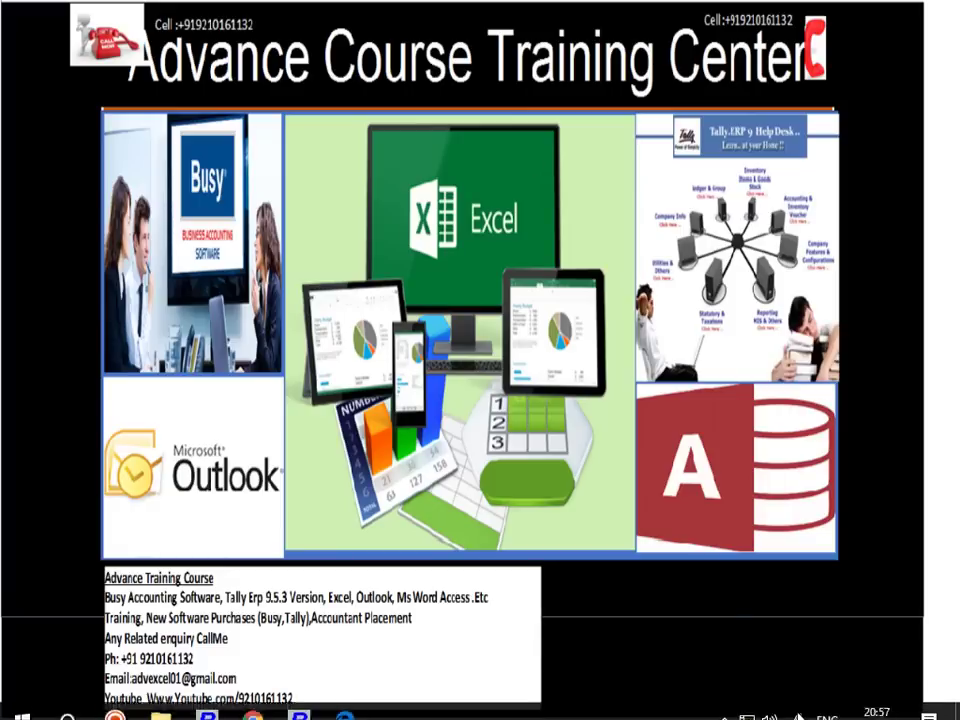
pyautogui.click(724, 701)
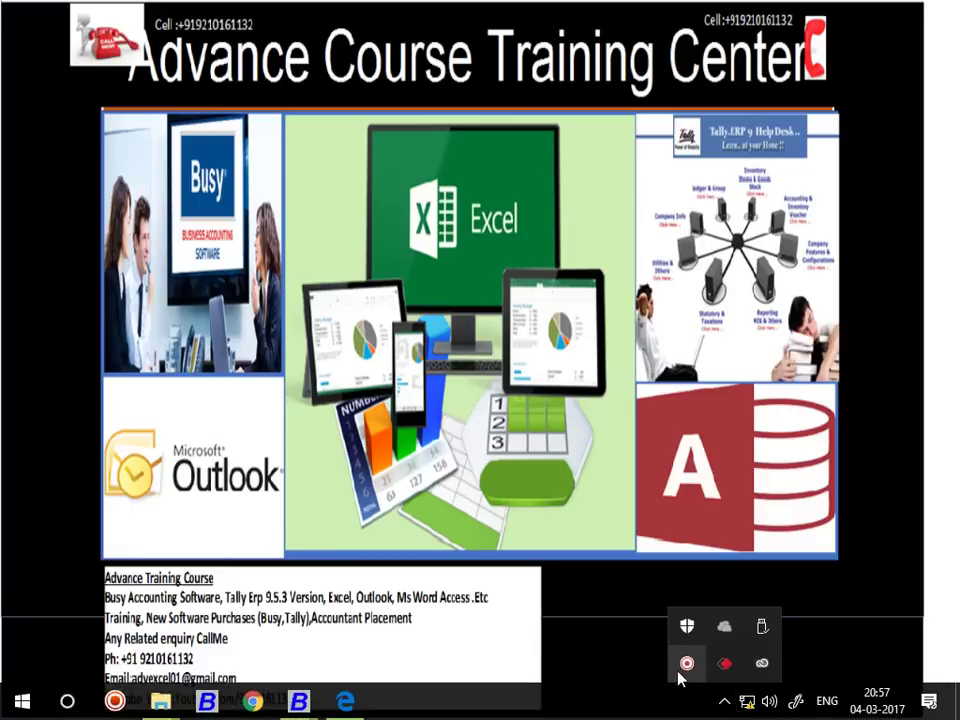